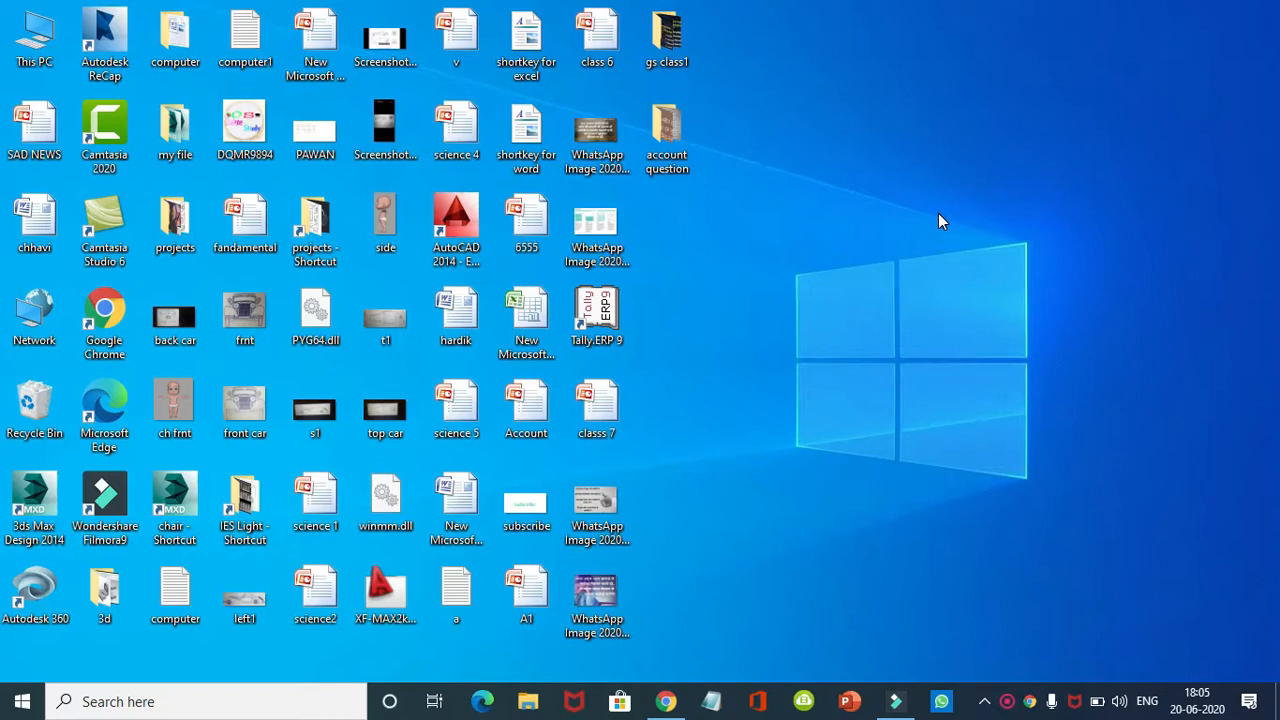
Open Tally.ERP 9 and choose to work in Educational Mode
{"action": "double_click", "coordinate": [598, 318]}
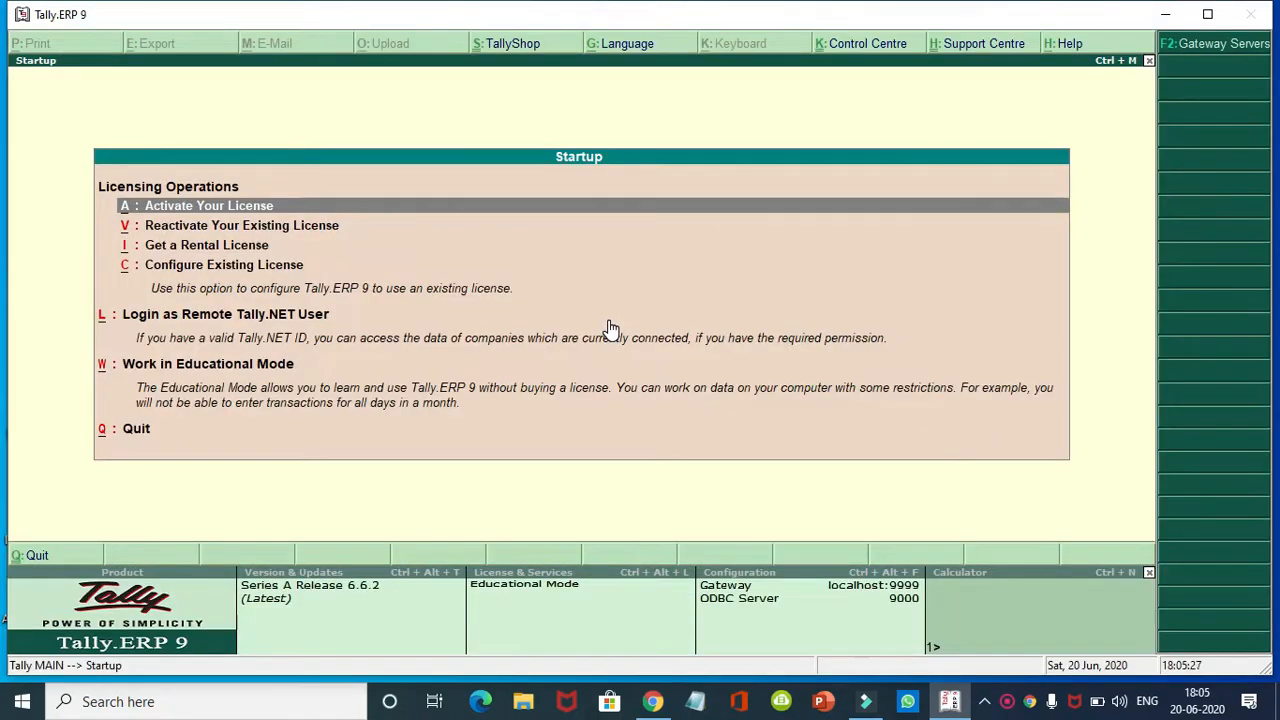
{"action": "key", "text": "Down"}
{"action": "key", "text": "Down"}
{"action": "key", "text": "Down"}
{"action": "key", "text": "Down"}
{"action": "key", "text": "Down"}
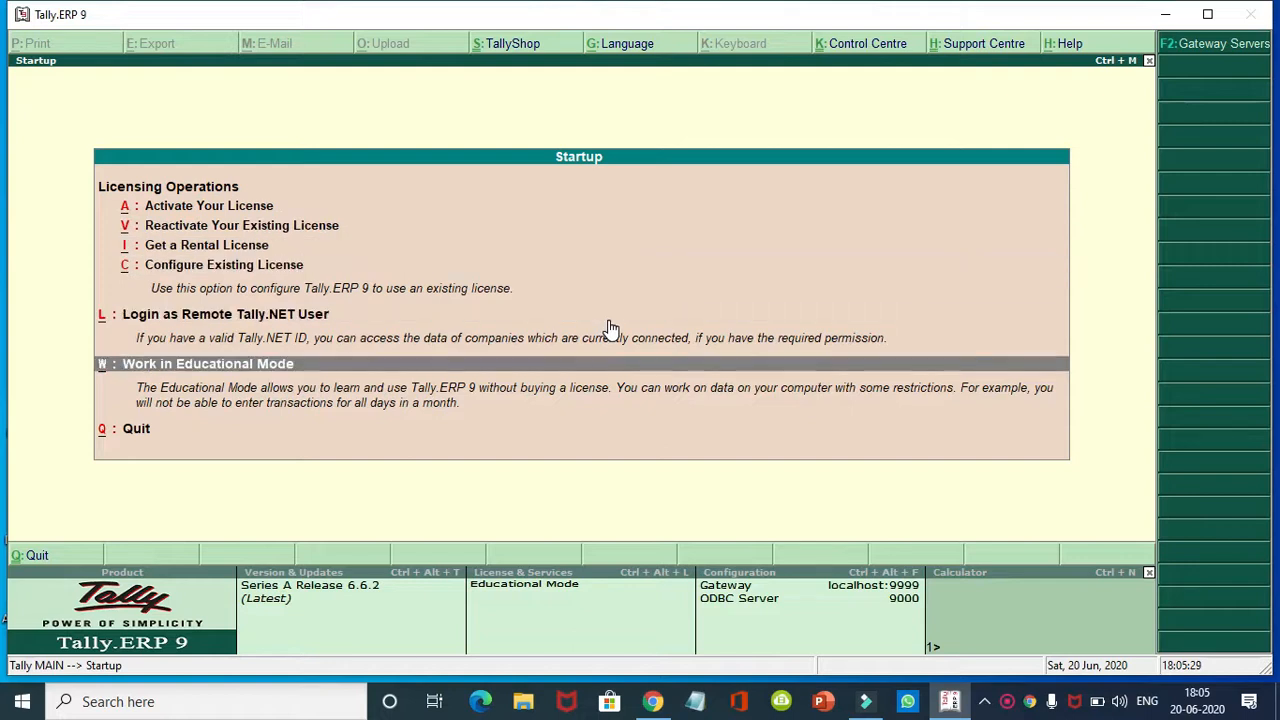
{"action": "key", "text": "Return"}
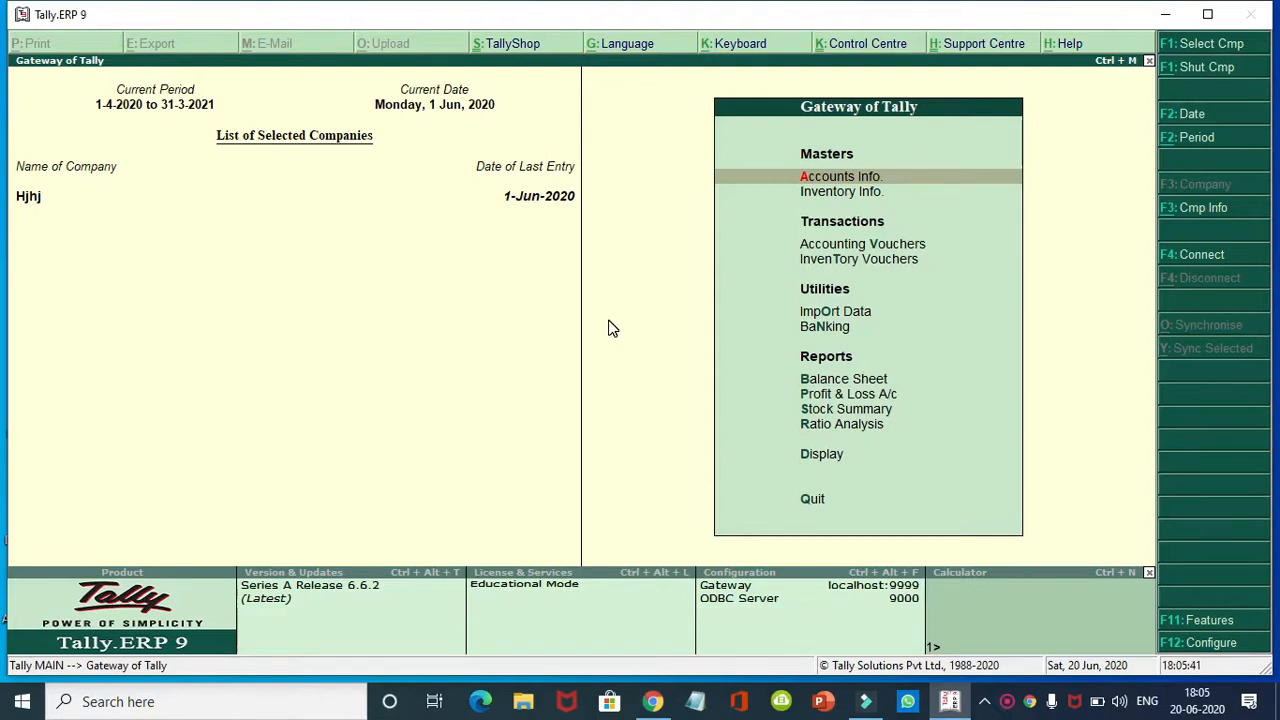
Start creating a new company named Order & Company, keeping the same text as its mailing name
{"action": "key", "text": "alt+F3"}
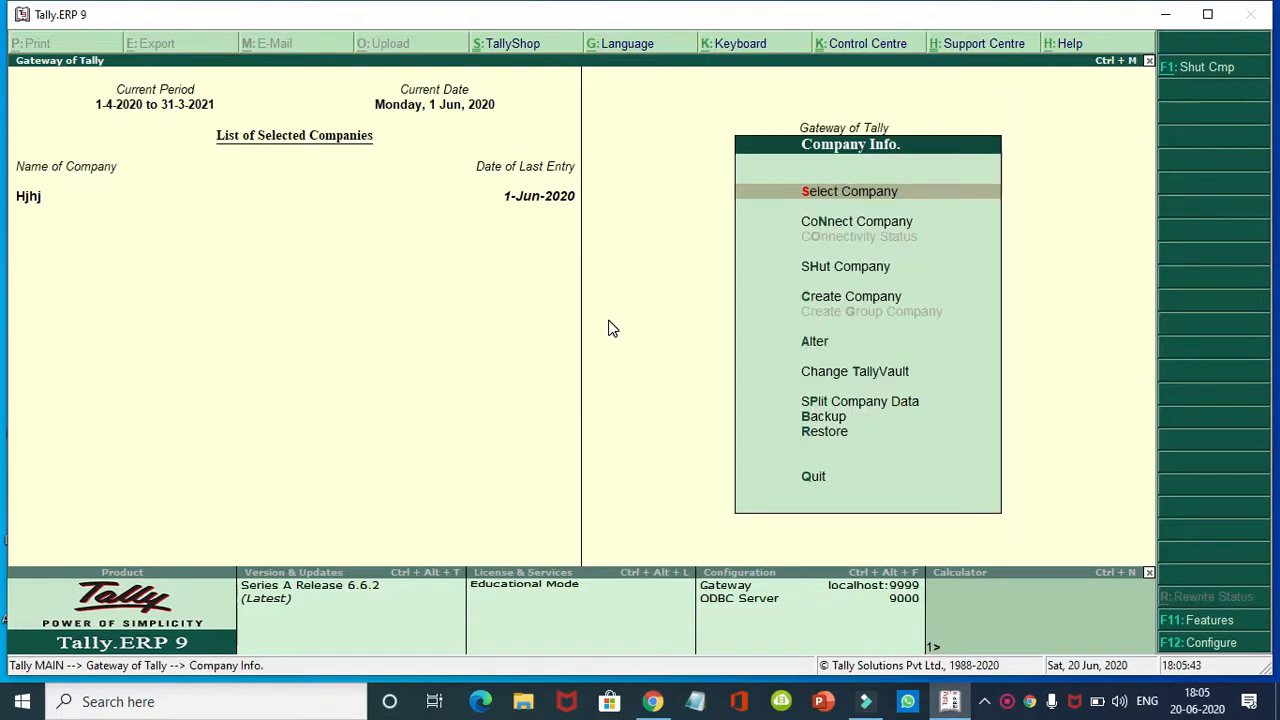
{"action": "key", "text": "Down"}
{"action": "key", "text": "Down"}
{"action": "key", "text": "Down"}
{"action": "key", "text": "Return"}
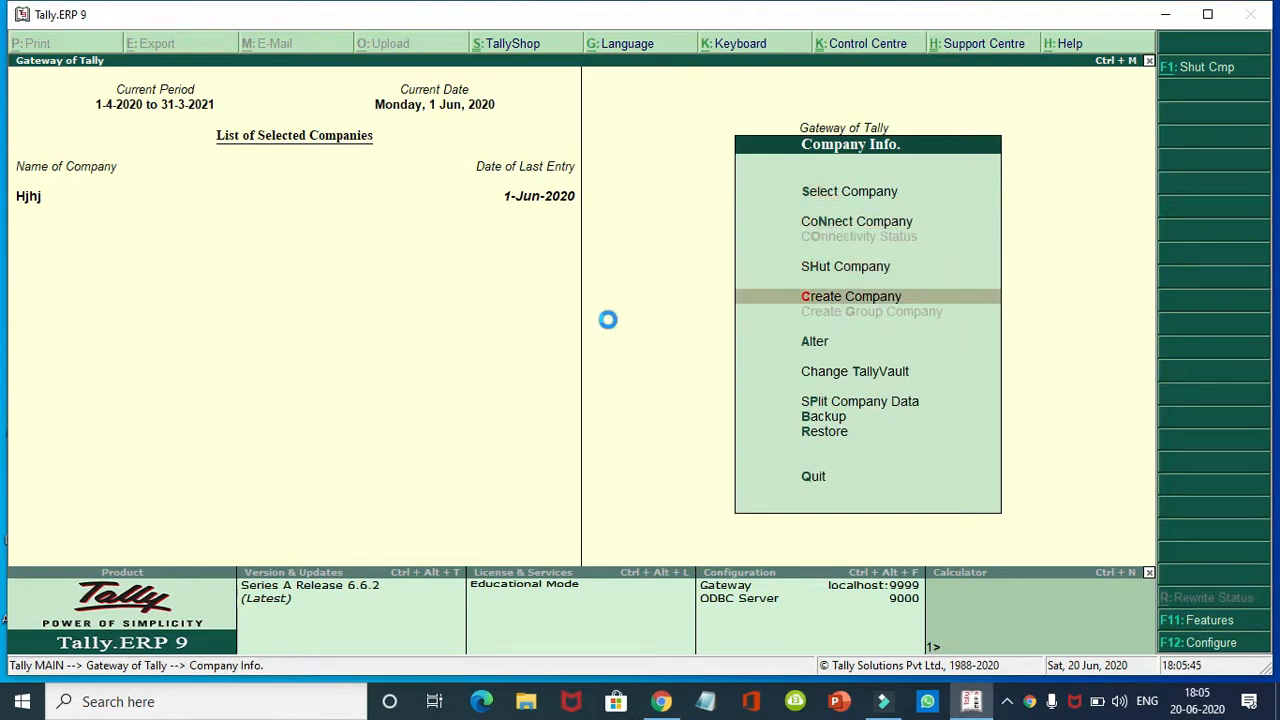
{"action": "type", "text": "Order"}
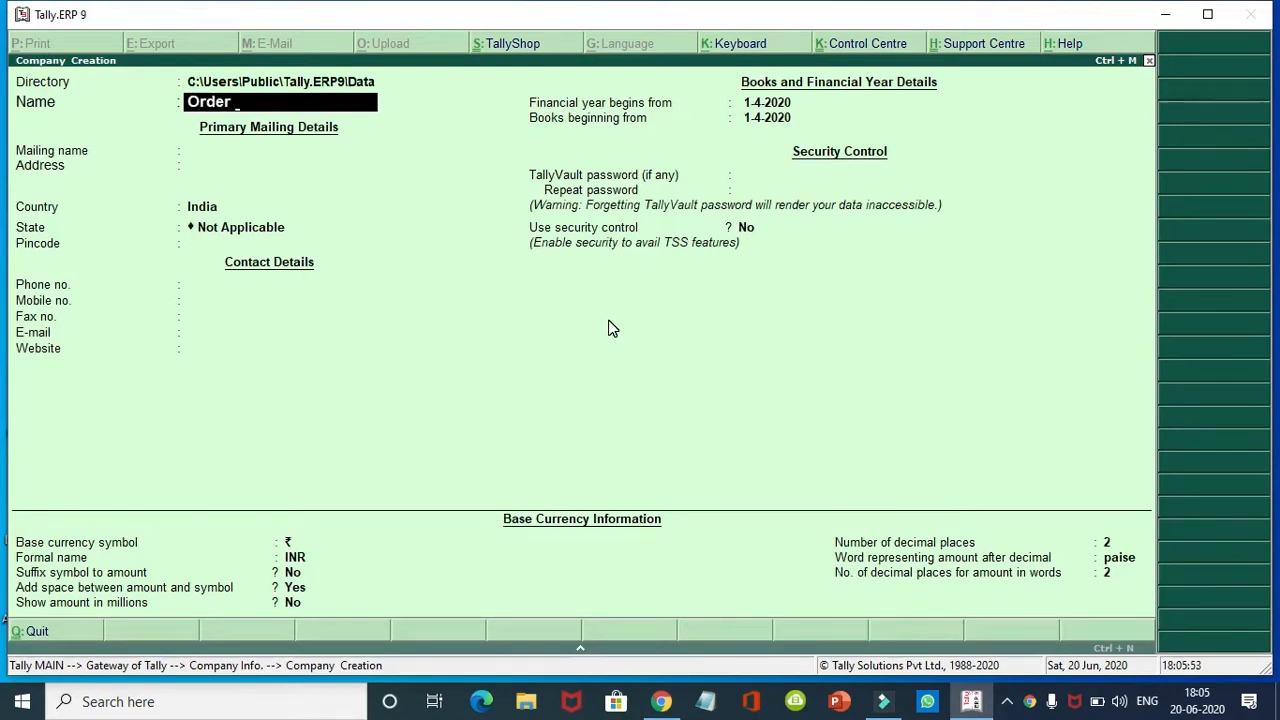
{"action": "type", "text": " L"}
{"action": "key", "text": "BackSpace"}
{"action": "type", "text": "& Company"}
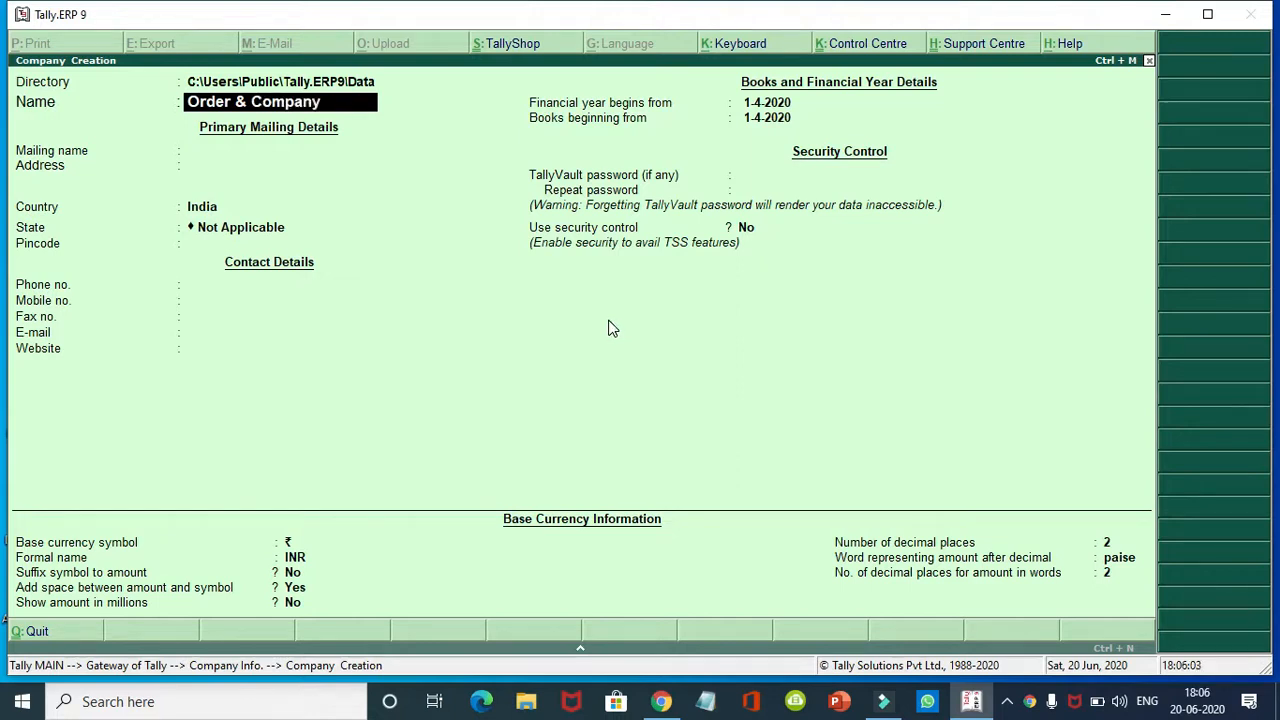
{"action": "key", "text": "Return"}
{"action": "key", "text": "Return"}
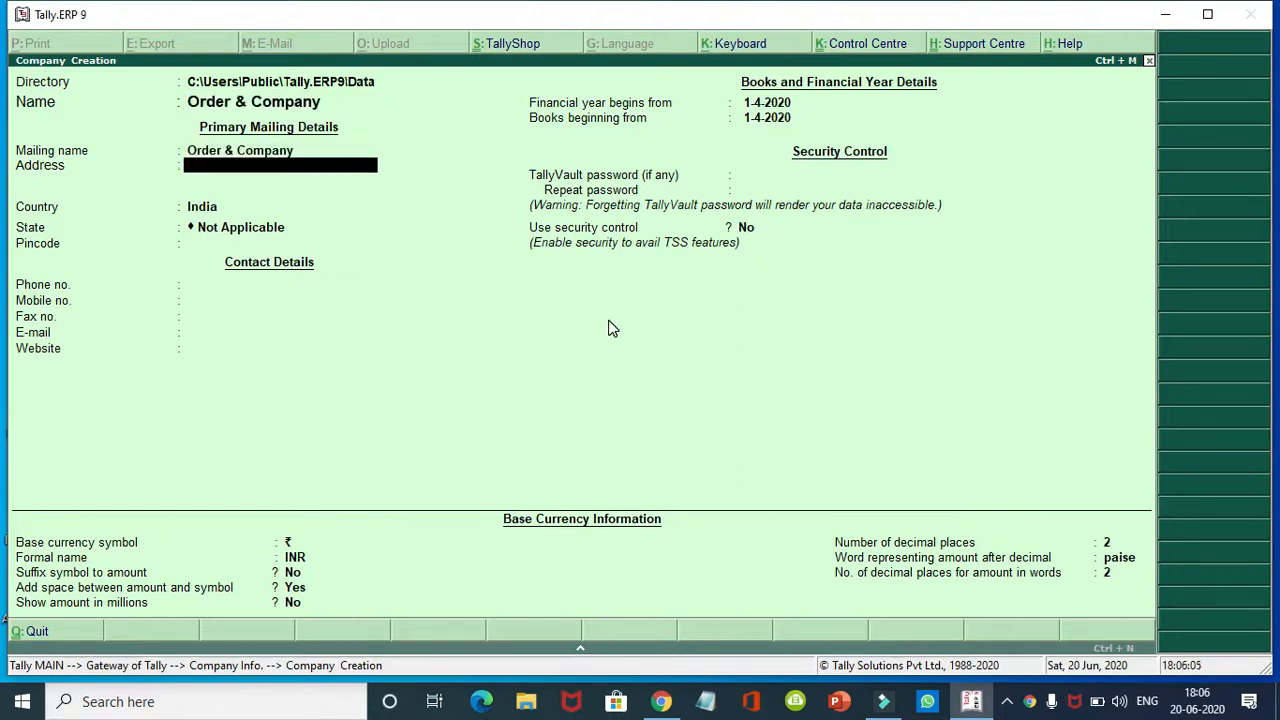
Fill in the new company's mailing details with a street address, the state Haryana and a pincode
{"action": "type", "text": "Djfkdfkdf"}
{"action": "key", "text": "Return"}
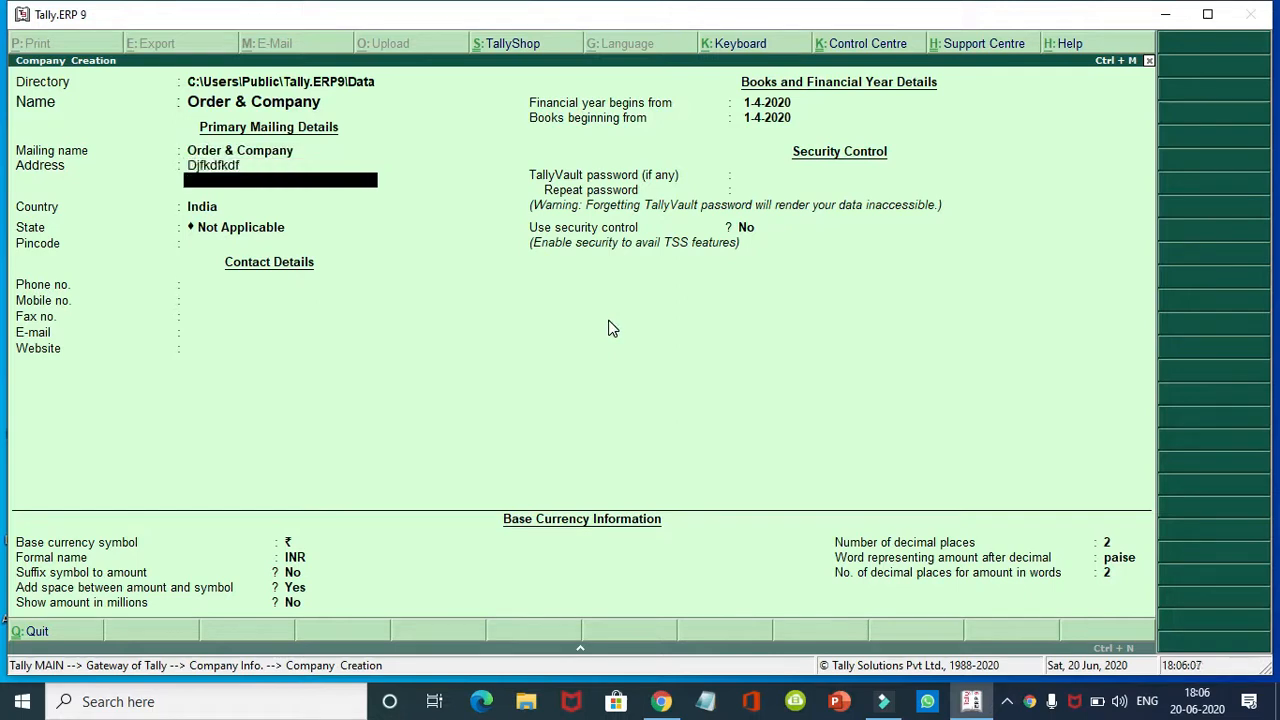
{"action": "key", "text": "Return"}
{"action": "key", "text": "Return"}
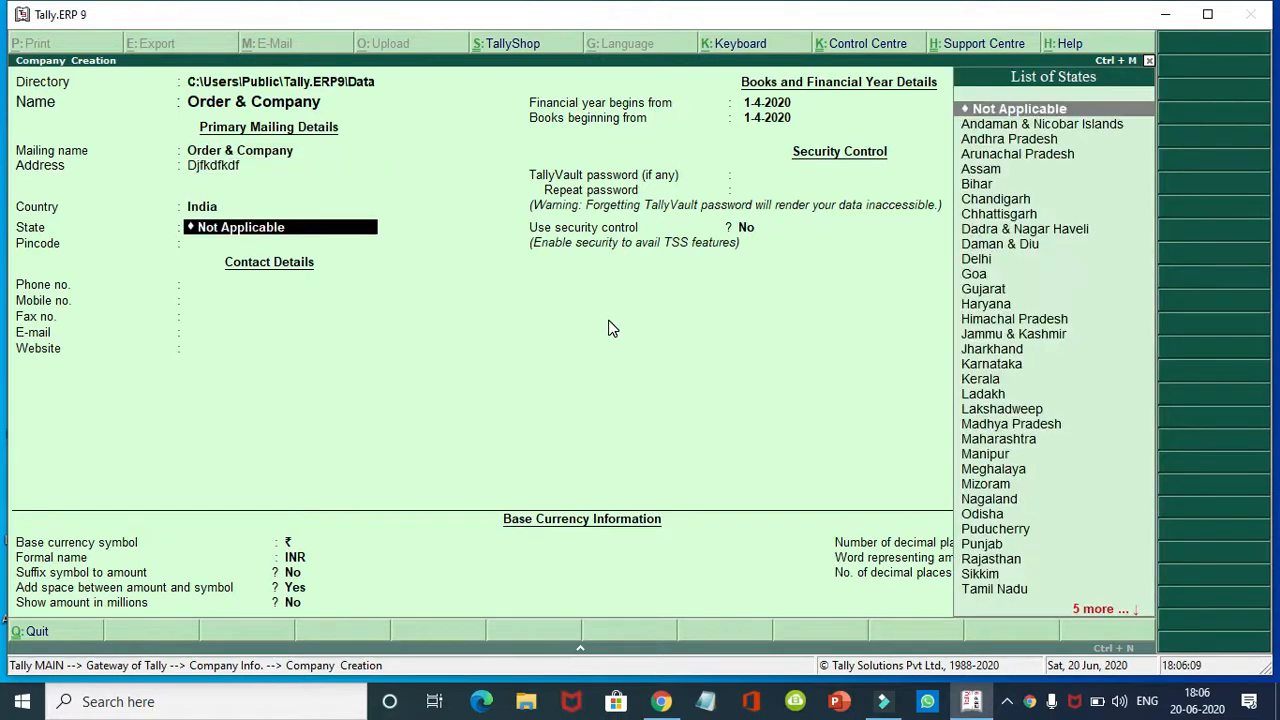
{"action": "type", "text": "H"}
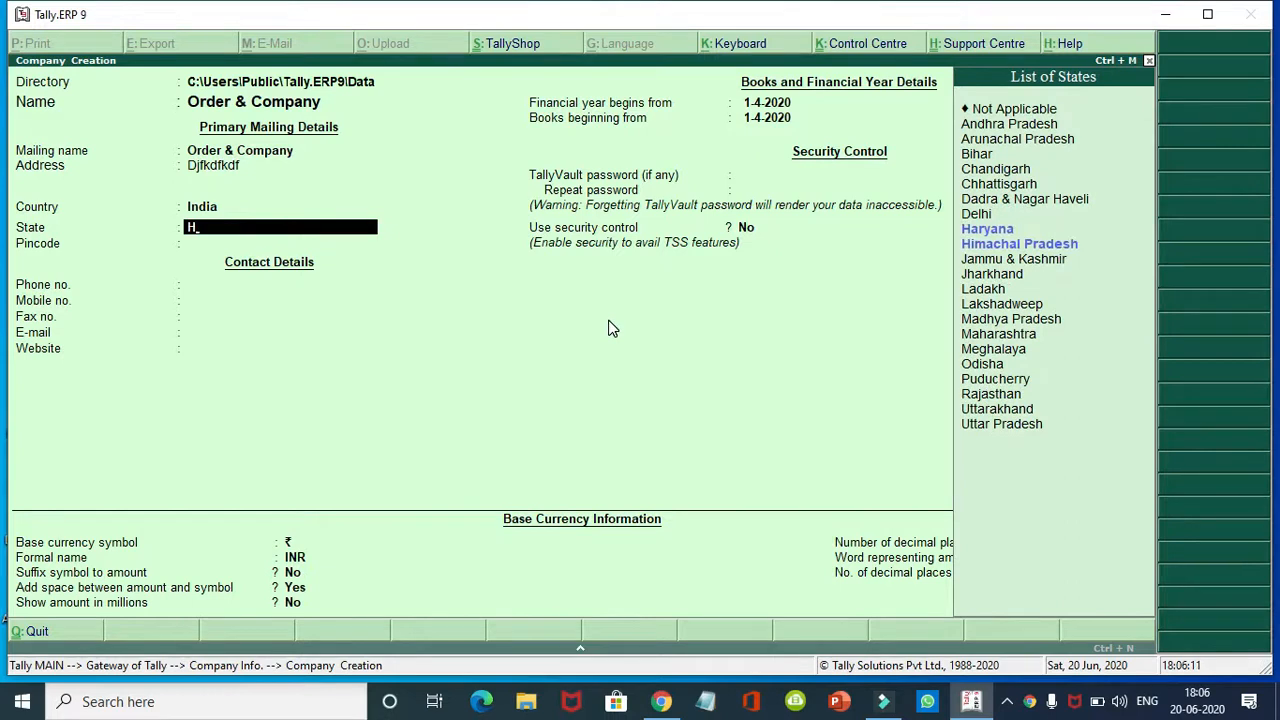
{"action": "key", "text": "Return"}
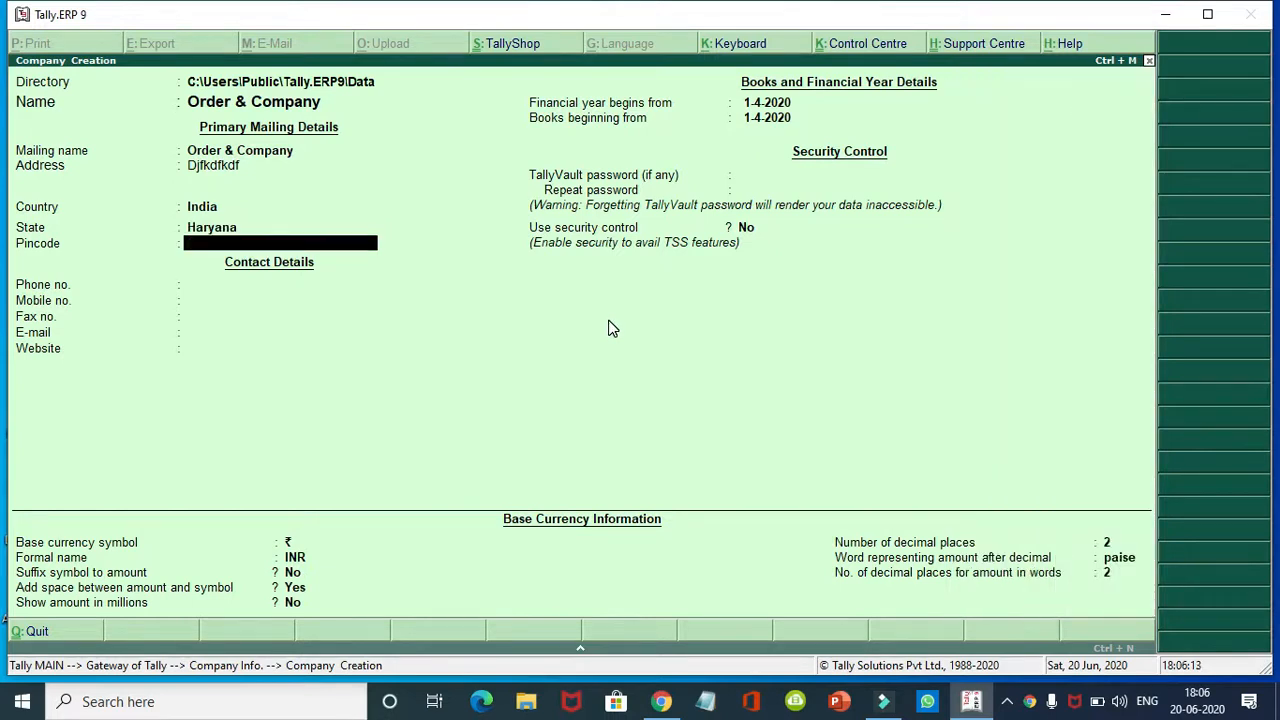
{"action": "type", "text": "675786786"}
{"action": "key", "text": "Return"}
Fill in the company's contact details: phone number, mobile number, fax number, e-mail and website
{"action": "type", "text": "54675767"}
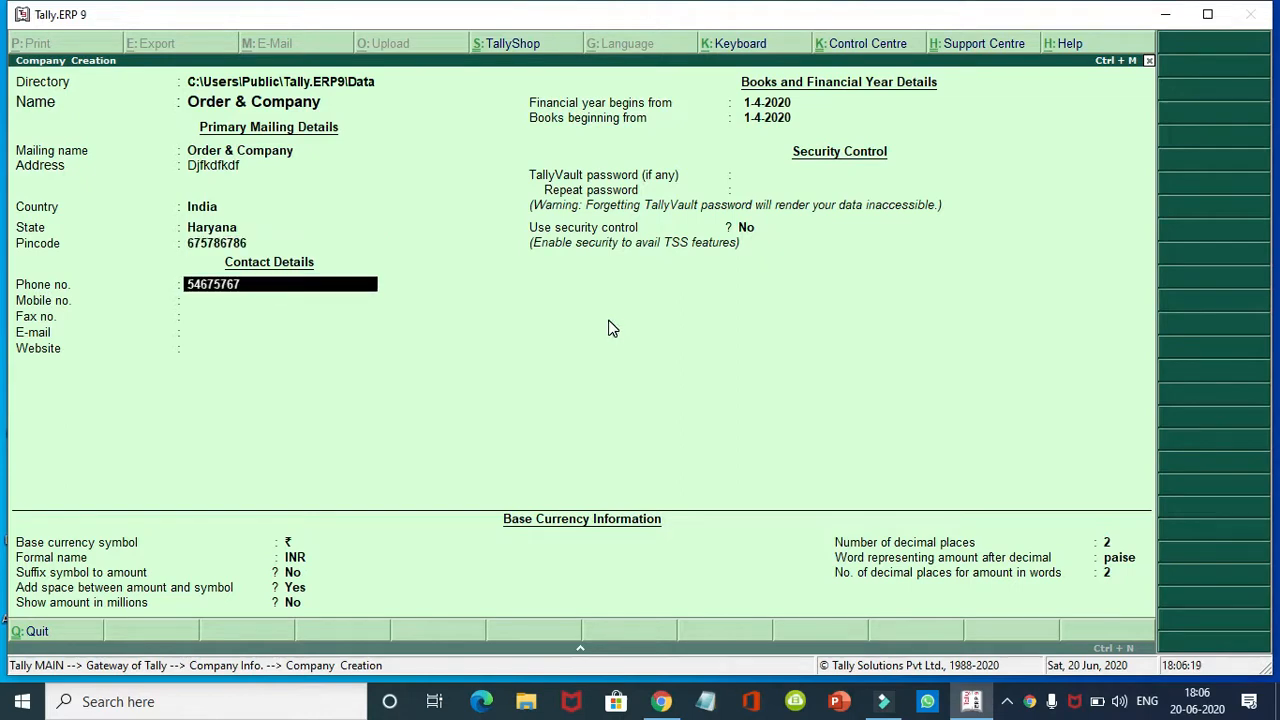
{"action": "key", "text": "Return"}
{"action": "type", "text": "65768"}
{"action": "type", "text": "7878"}
{"action": "key", "text": "Return"}
{"action": "type", "text": "878967565"}
{"action": "key", "text": "Return"}
{"action": "type", "text": "jh567878"}
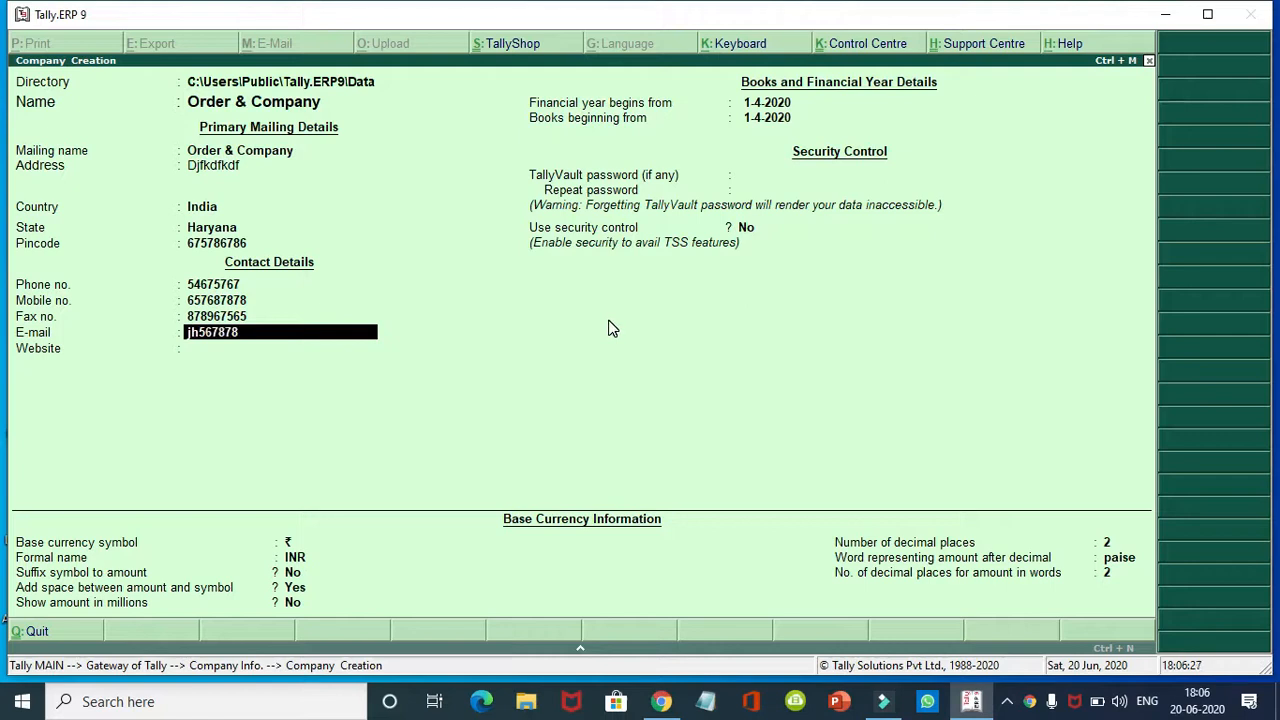
{"action": "key", "text": "Return"}
{"action": "type", "text": "76787899"}
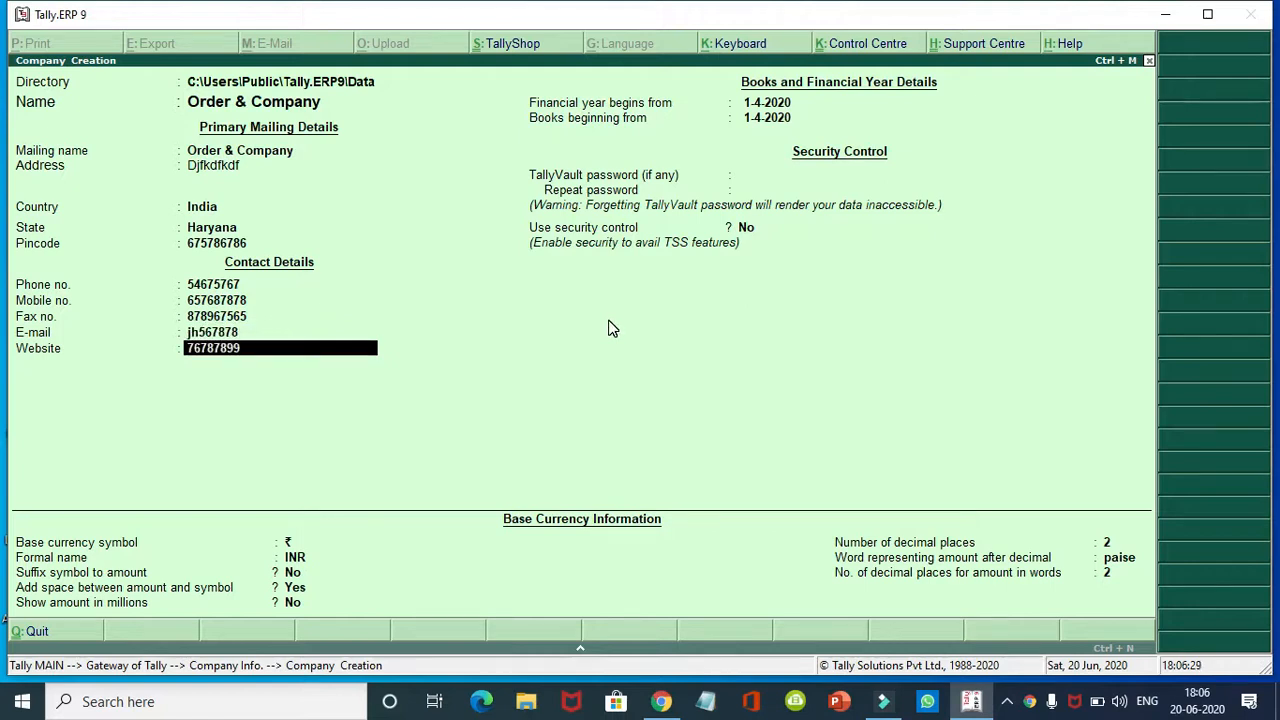
Keep the default financial year, security and base currency settings and save the new company
{"action": "key", "text": "Return"}
{"action": "key", "text": "Return"}
{"action": "key", "text": "Return"}
{"action": "key", "text": "Return"}
{"action": "key", "text": "Return"}
{"action": "key", "text": "Return"}
{"action": "key", "text": "Return"}
{"action": "key", "text": "Return"}
{"action": "key", "text": "Return"}
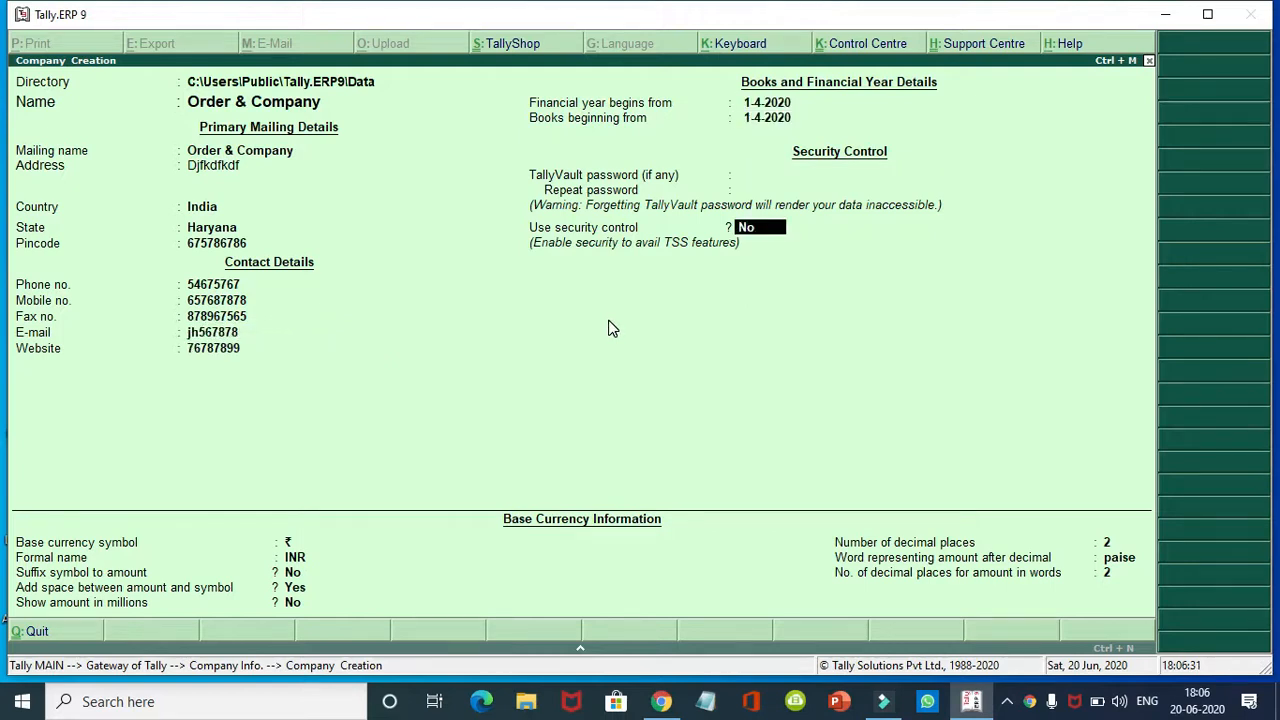
{"action": "key", "text": "Return"}
{"action": "key", "text": "Return"}
{"action": "key", "text": "Return"}
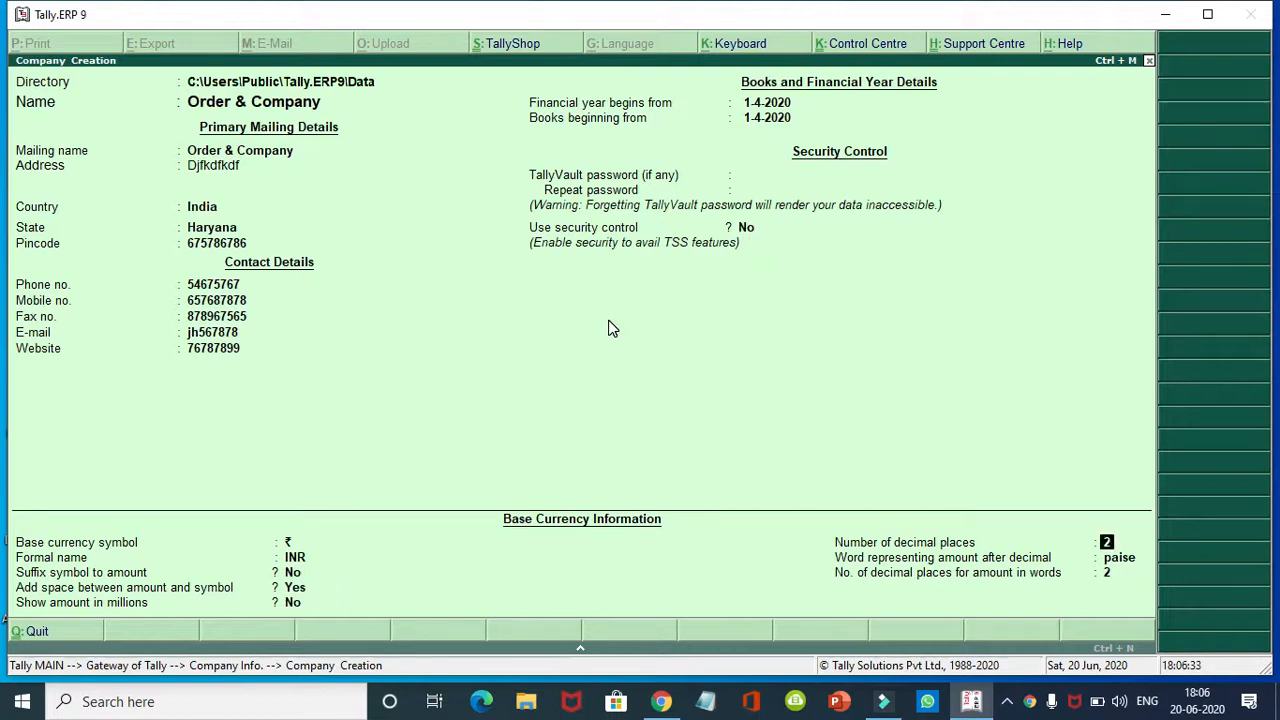
{"action": "key", "text": "Return"}
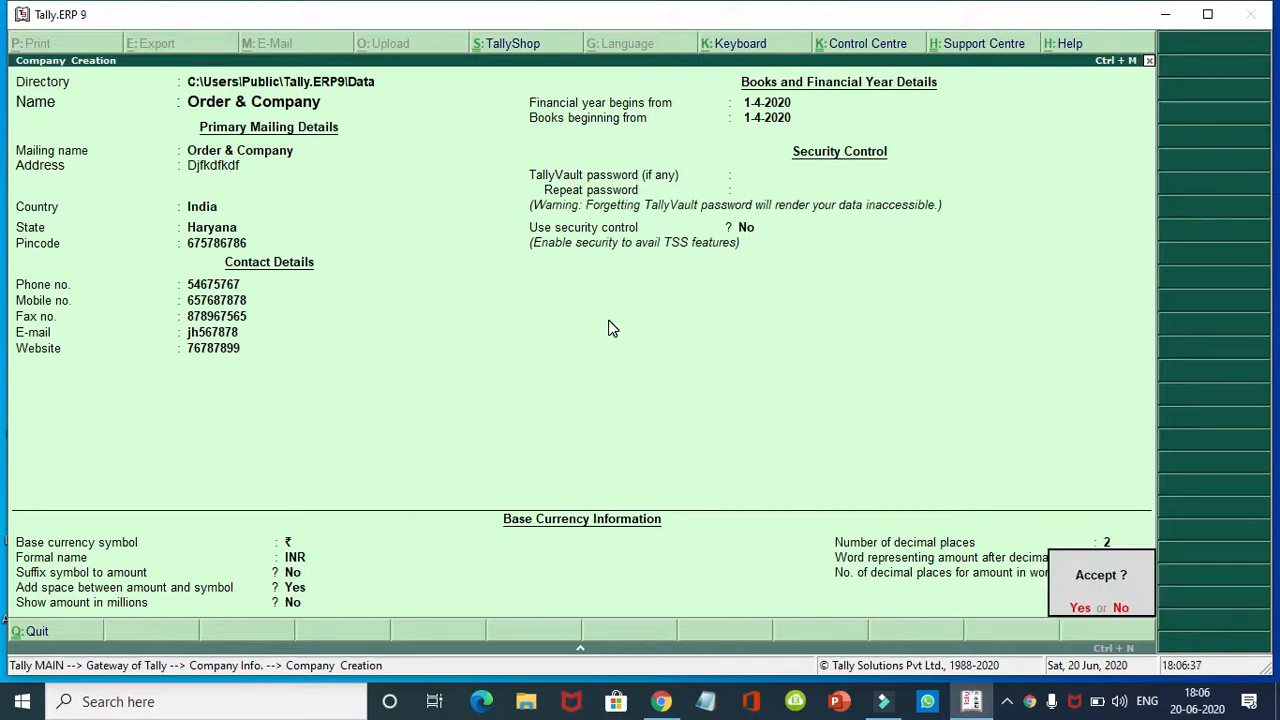
{"action": "key", "text": "Return"}
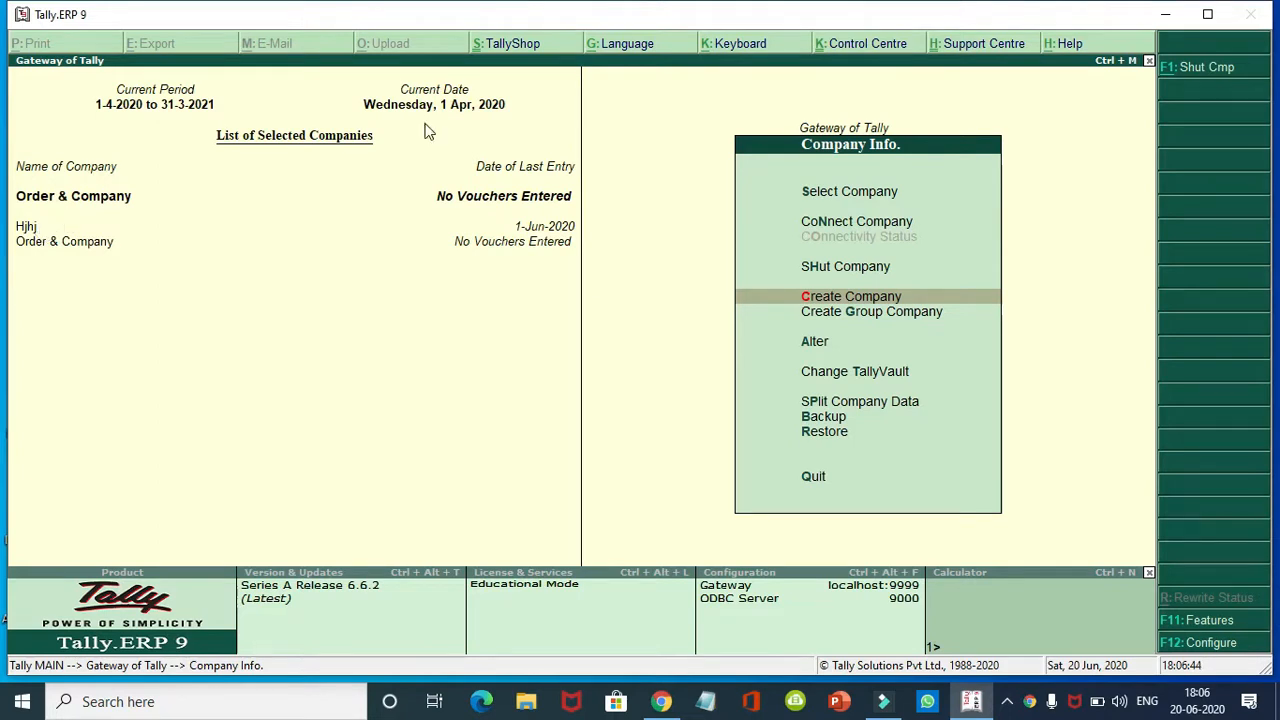
Start creating a single ledger named Purchase A/c in Order & Company
{"action": "key", "text": "Escape"}
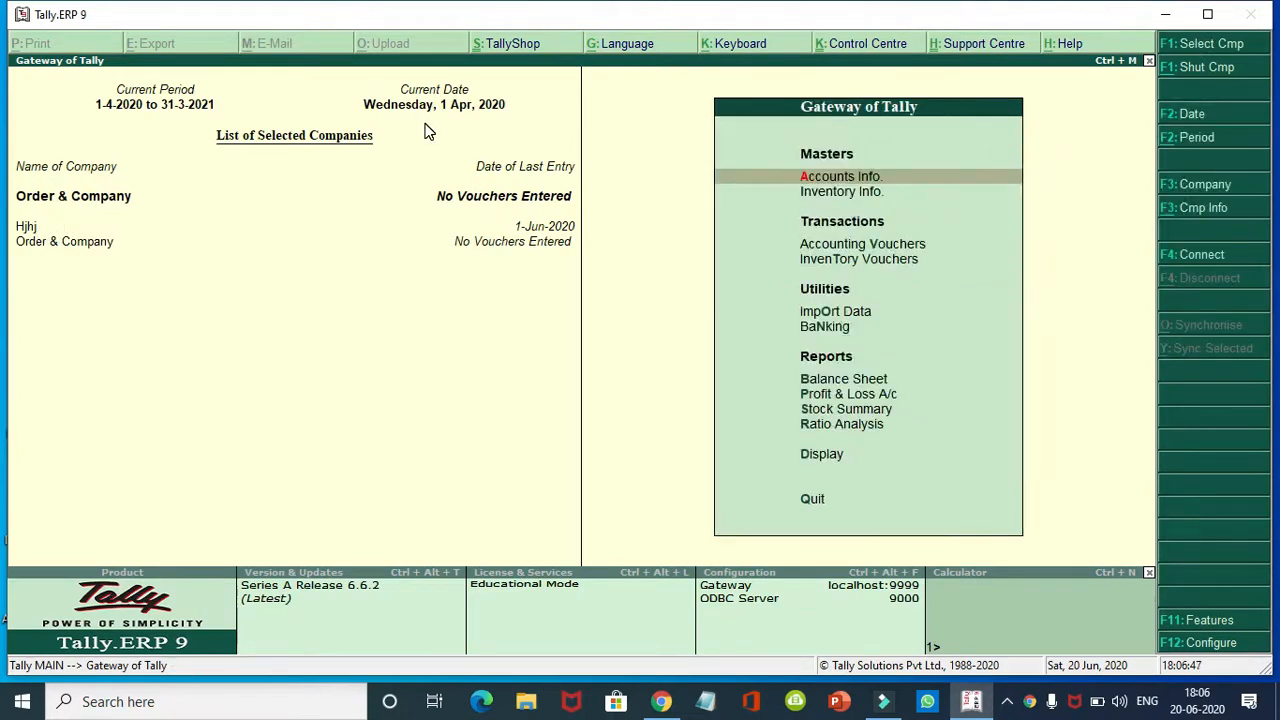
{"action": "key", "text": "Return"}
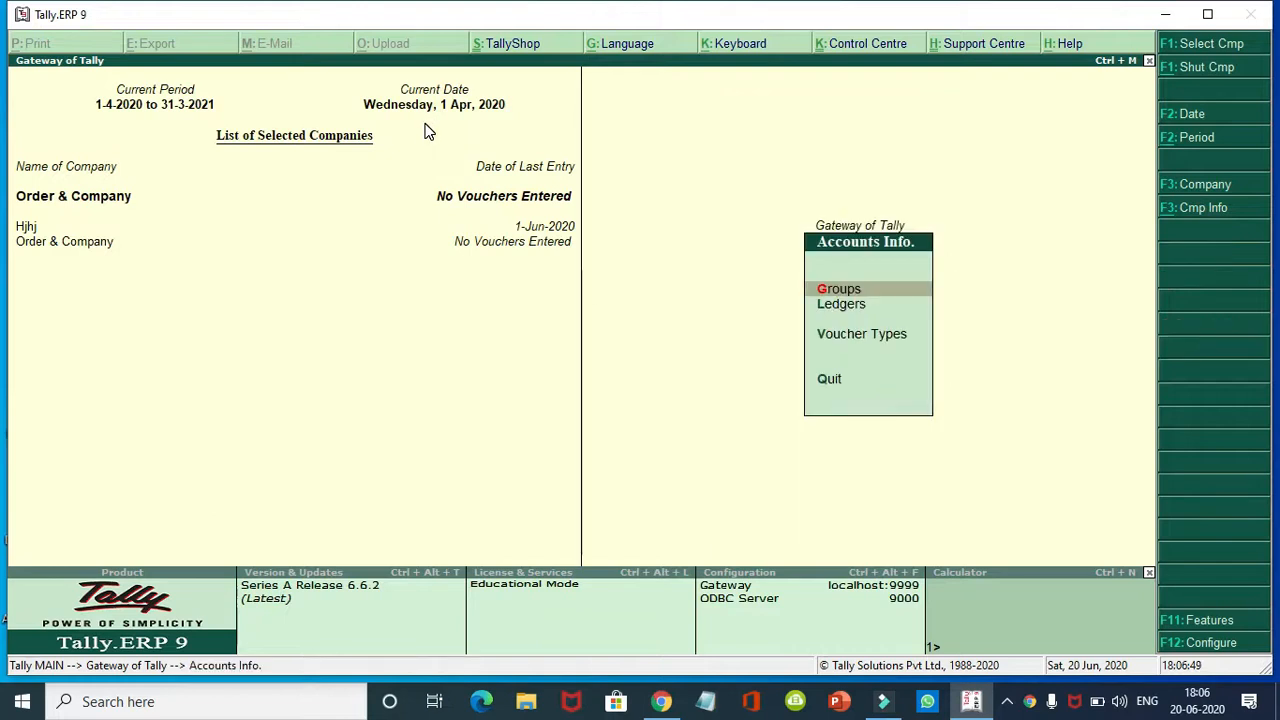
{"action": "key", "text": "Down"}
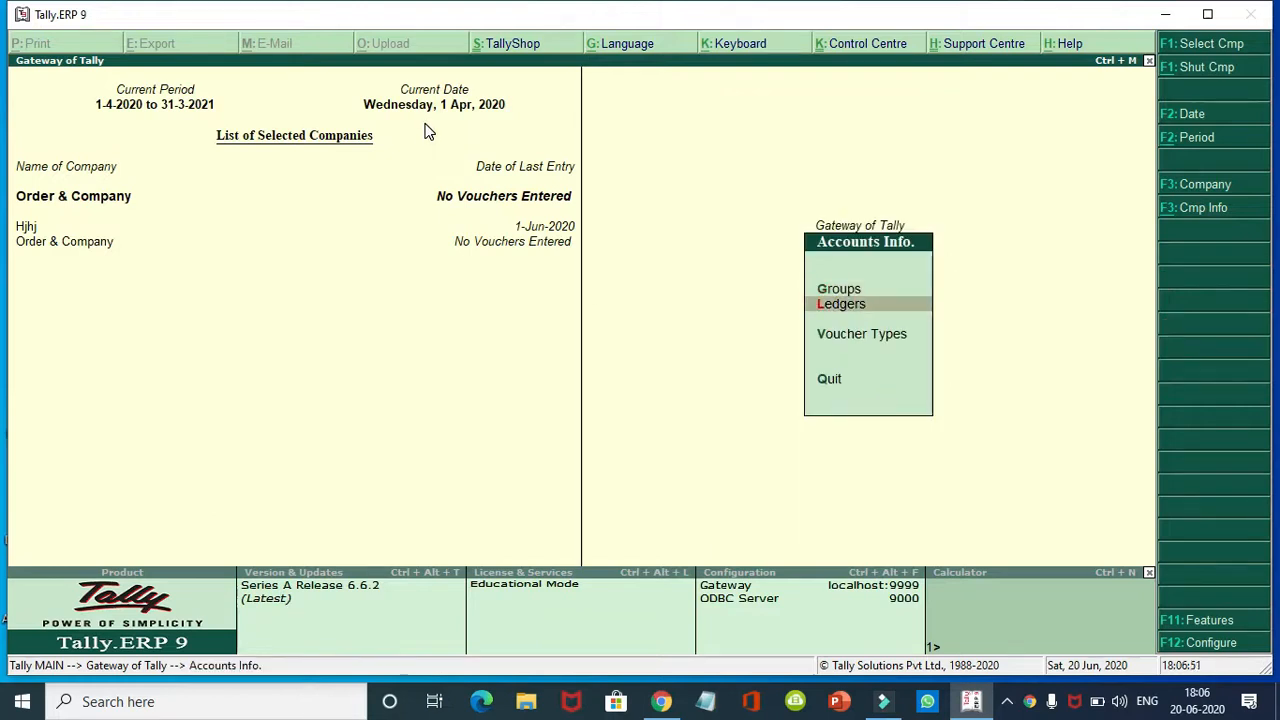
{"action": "key", "text": "Return"}
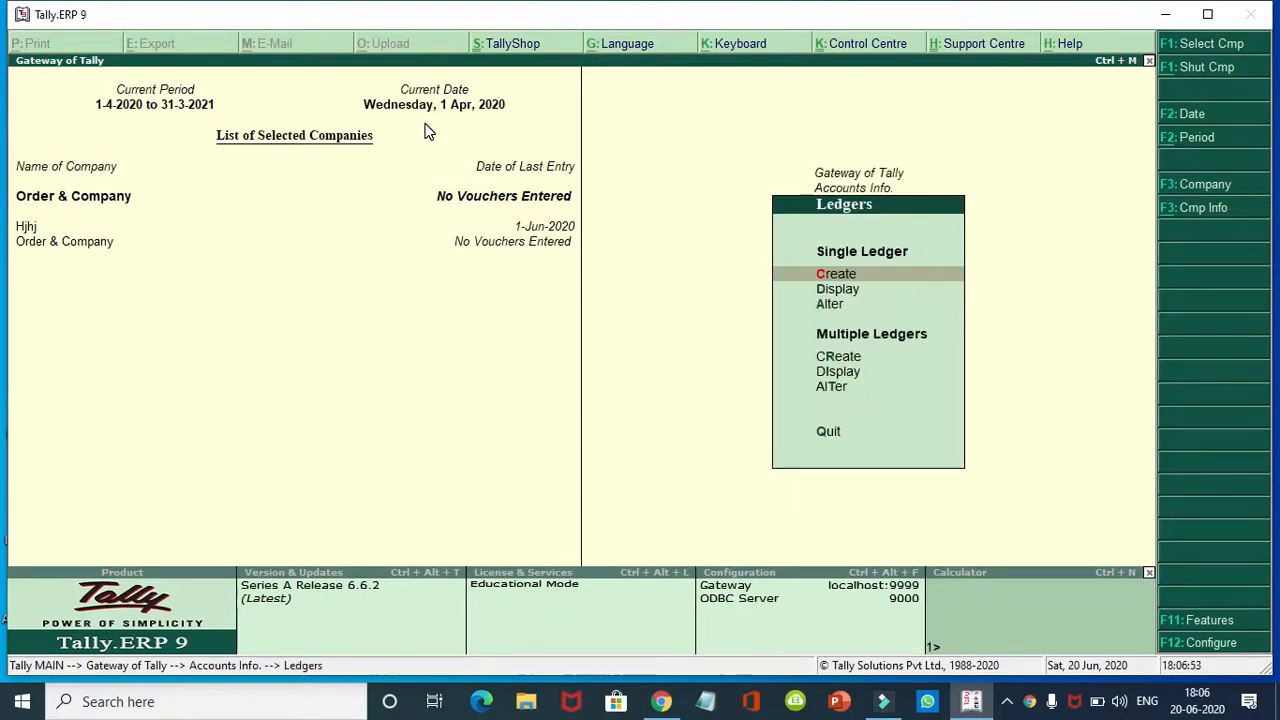
{"action": "key", "text": "Return"}
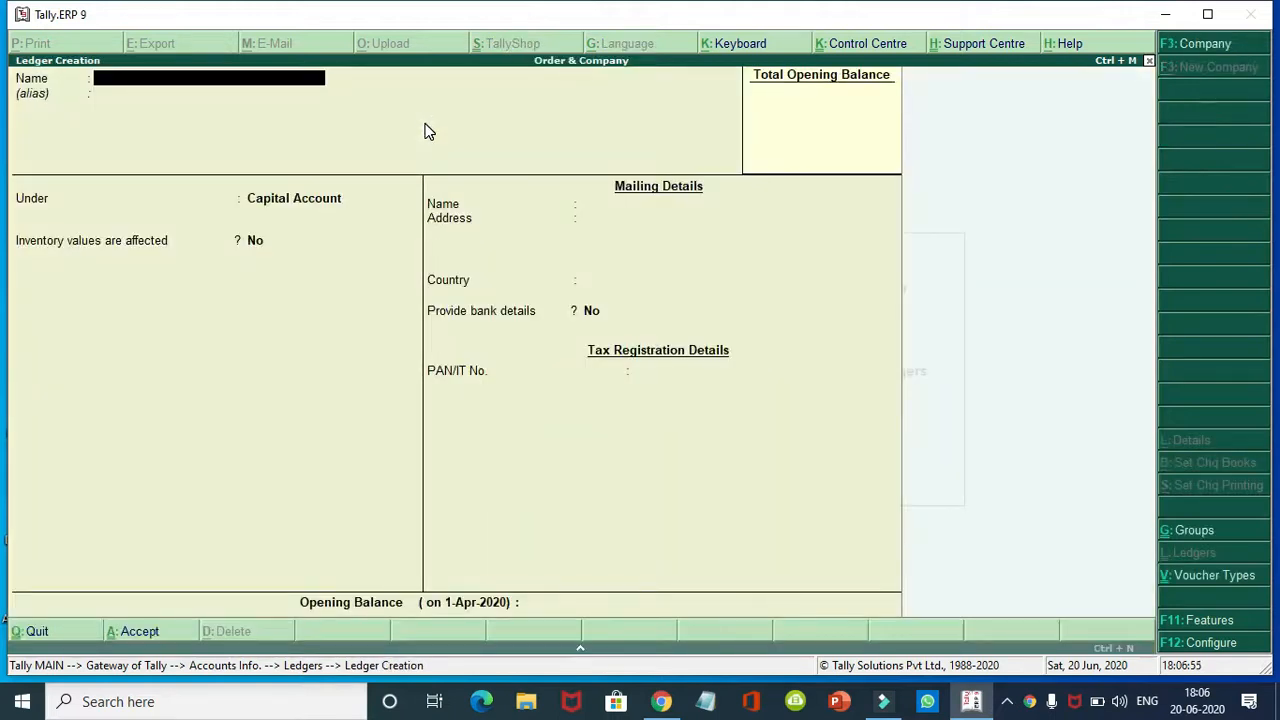
{"action": "type", "text": "Purchase"}
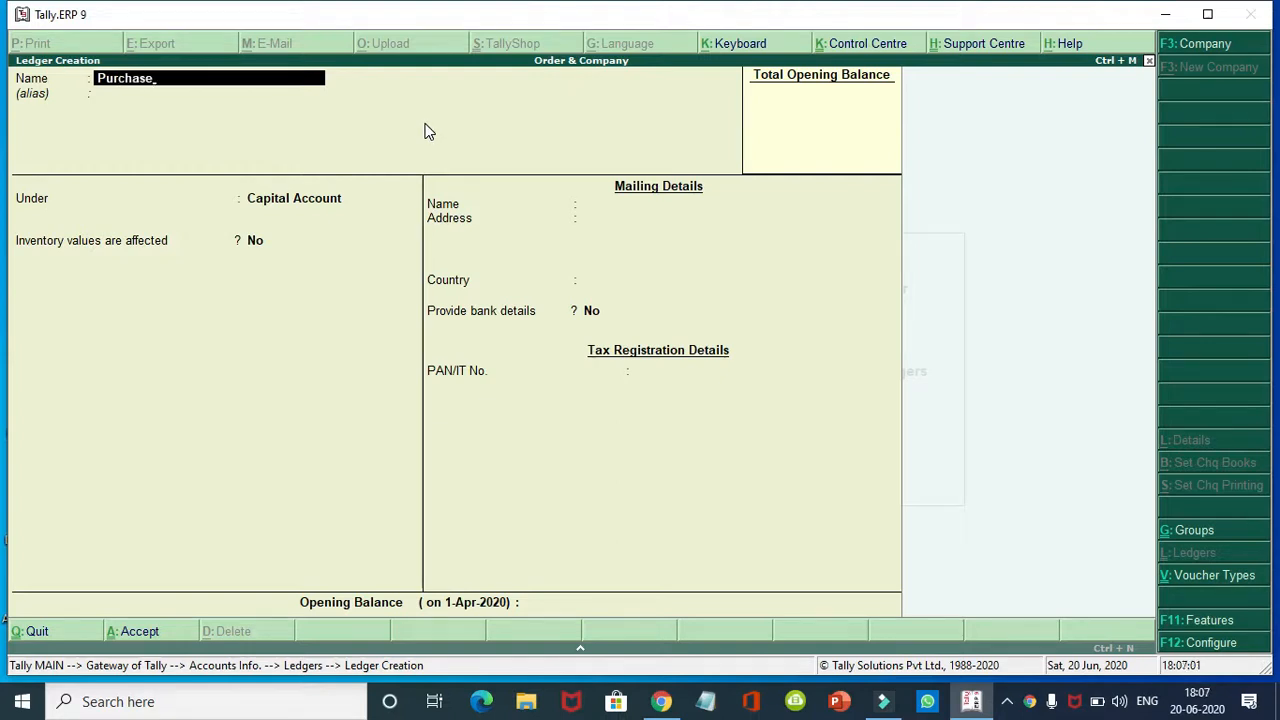
{"action": "type", "text": " a/c"}
{"action": "key", "text": "Return"}
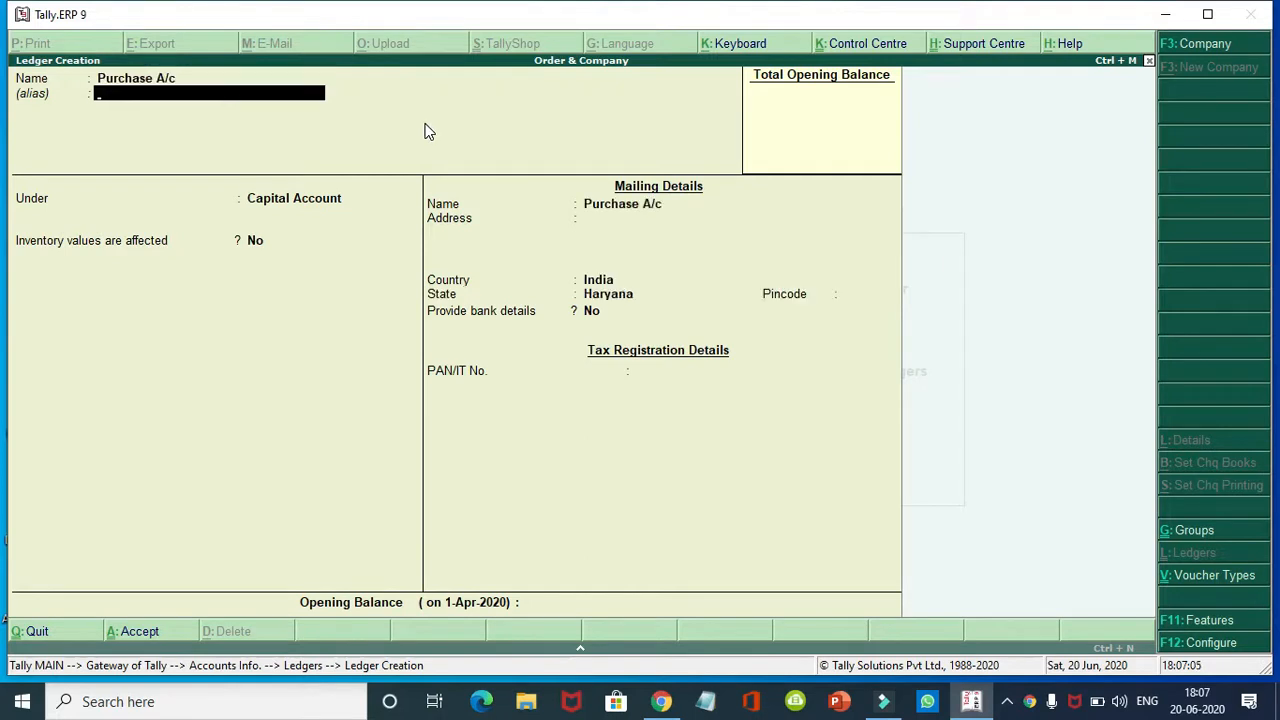
Place the Purchase A/c ledger under Purchase Accounts, without an alias, and save it
{"action": "key", "text": "Return"}
{"action": "type", "text": "P"}
{"action": "key", "text": "Down"}
{"action": "key", "text": "Down"}
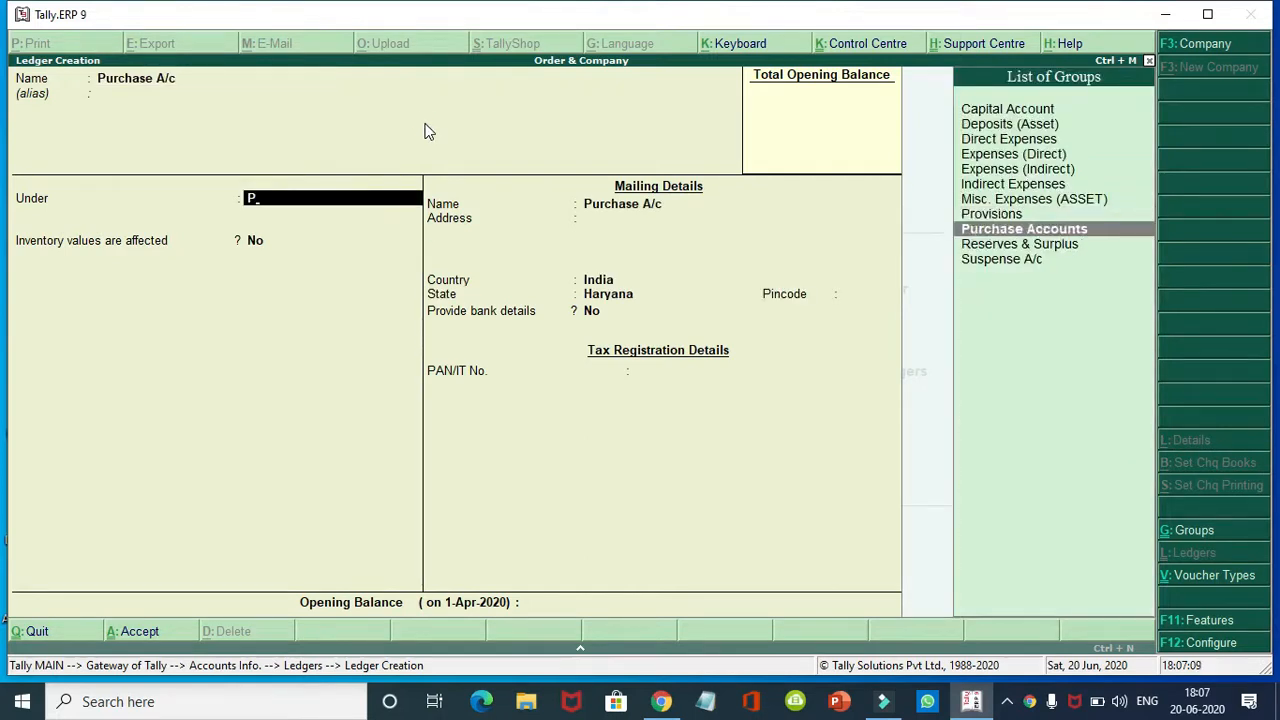
{"action": "key", "text": "Return"}
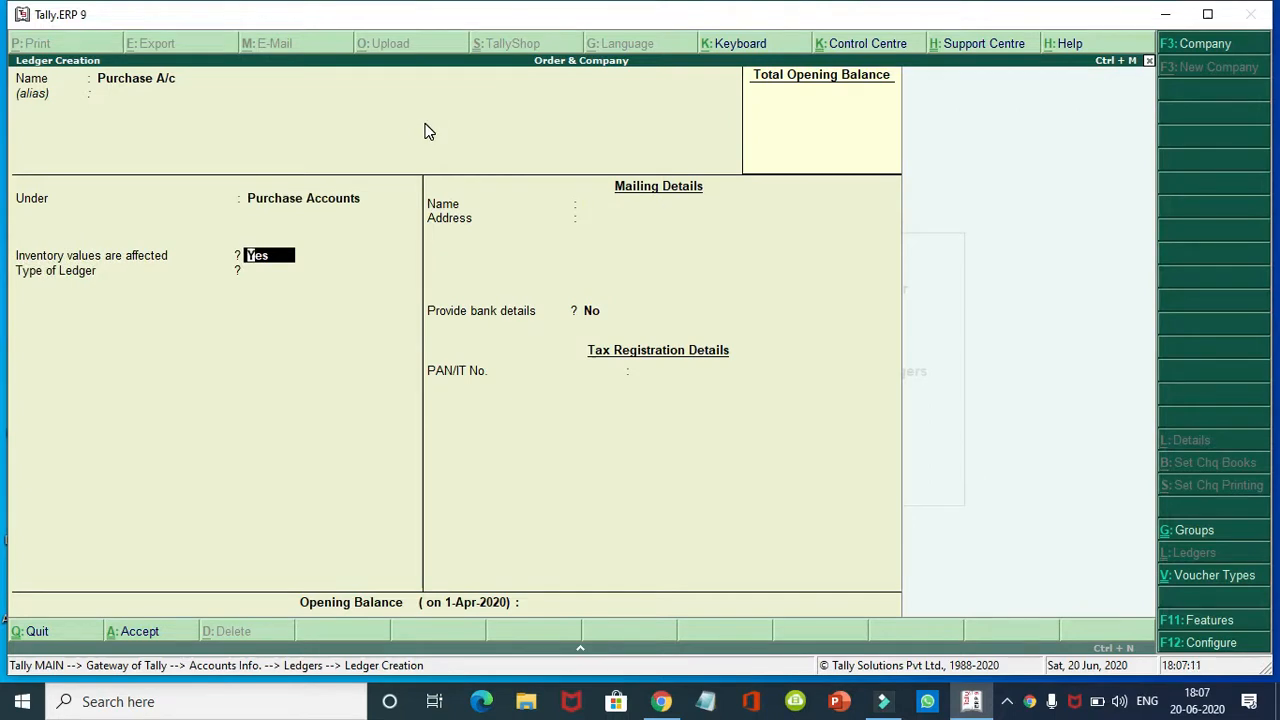
{"action": "key", "text": "ctrl+a"}
Create a ledger named Purchase Order, keep it under Purchase Accounts, and save it
{"action": "type", "text": "Purc"}
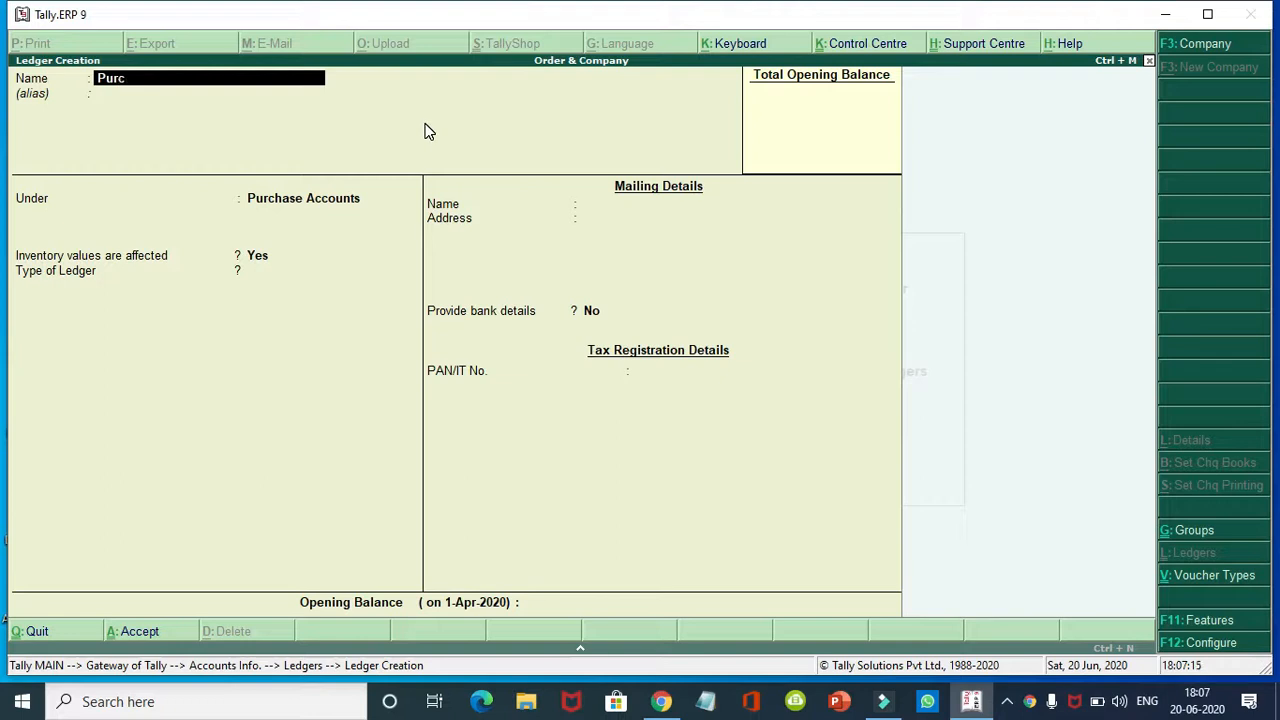
{"action": "type", "text": "hase Orde"}
{"action": "key", "text": "Return"}
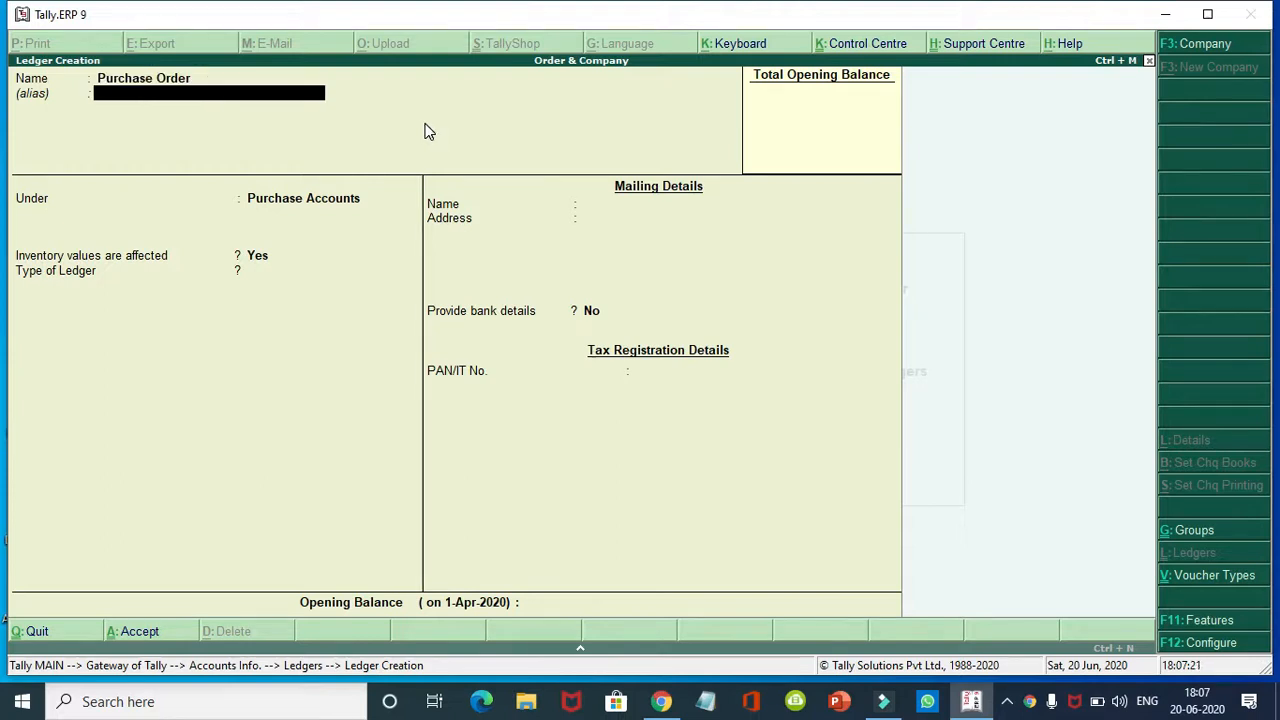
{"action": "key", "text": "Return"}
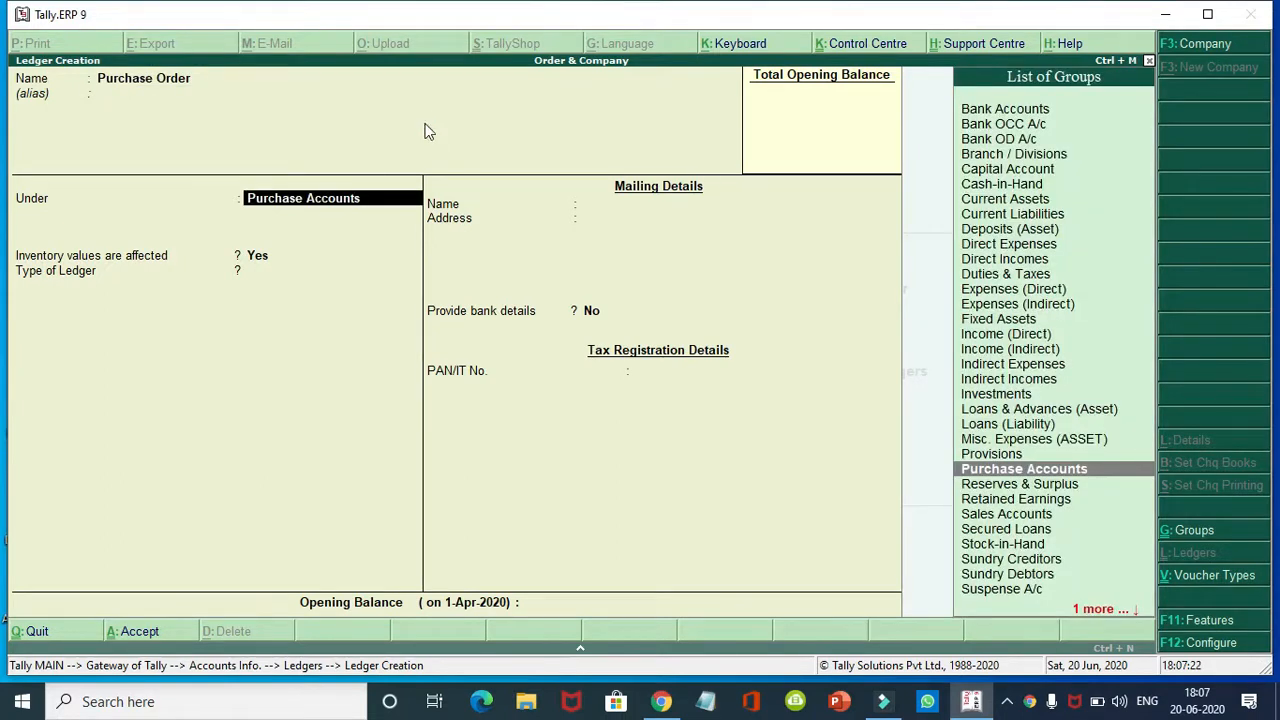
{"action": "key", "text": "ctrl+a"}
Create a ledger named Sale A/c, place it under Sales Accounts without an alias, and save it
{"action": "type", "text": "Sale A/c"}
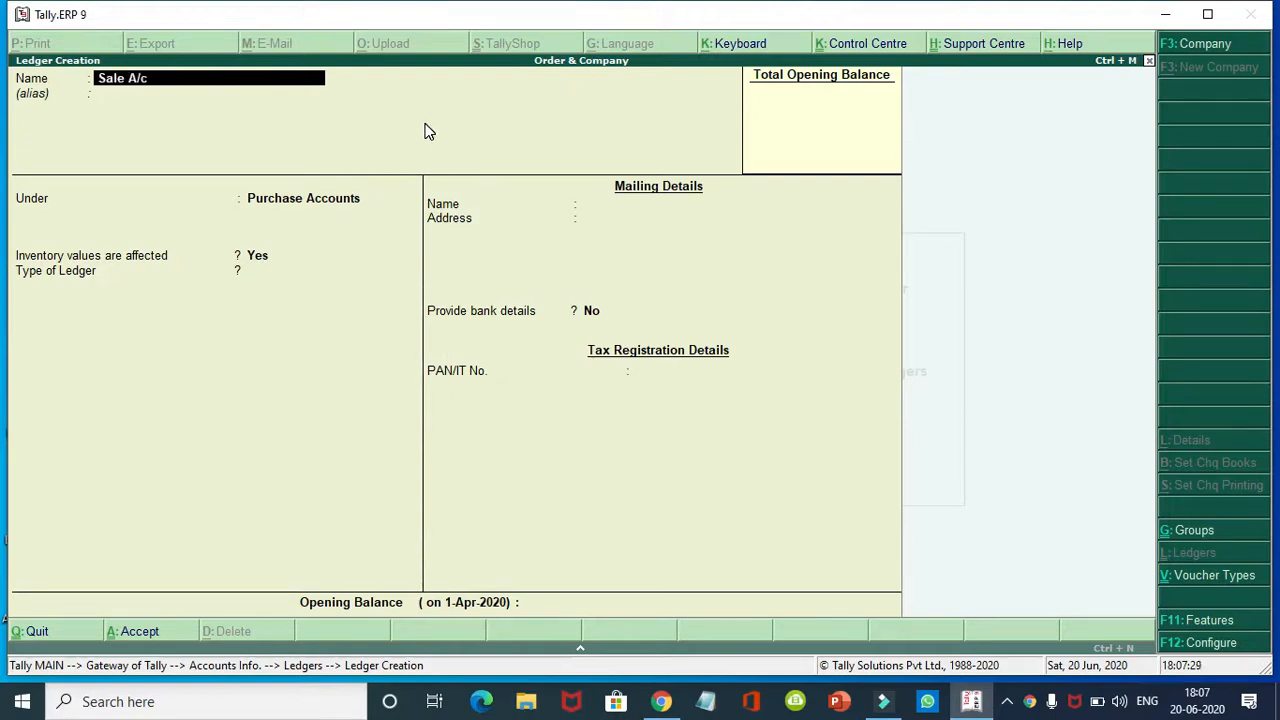
{"action": "key", "text": "Return"}
{"action": "key", "text": "Return"}
{"action": "type", "text": "S"}
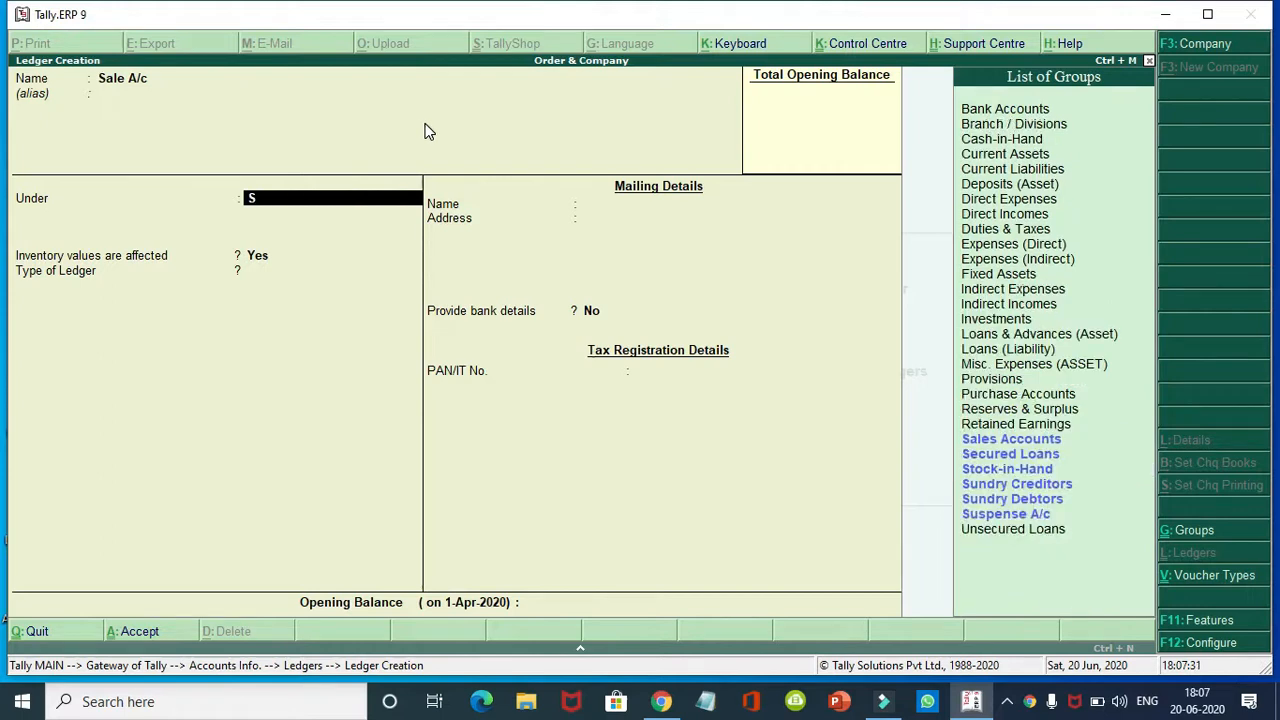
{"action": "type", "text": "a"}
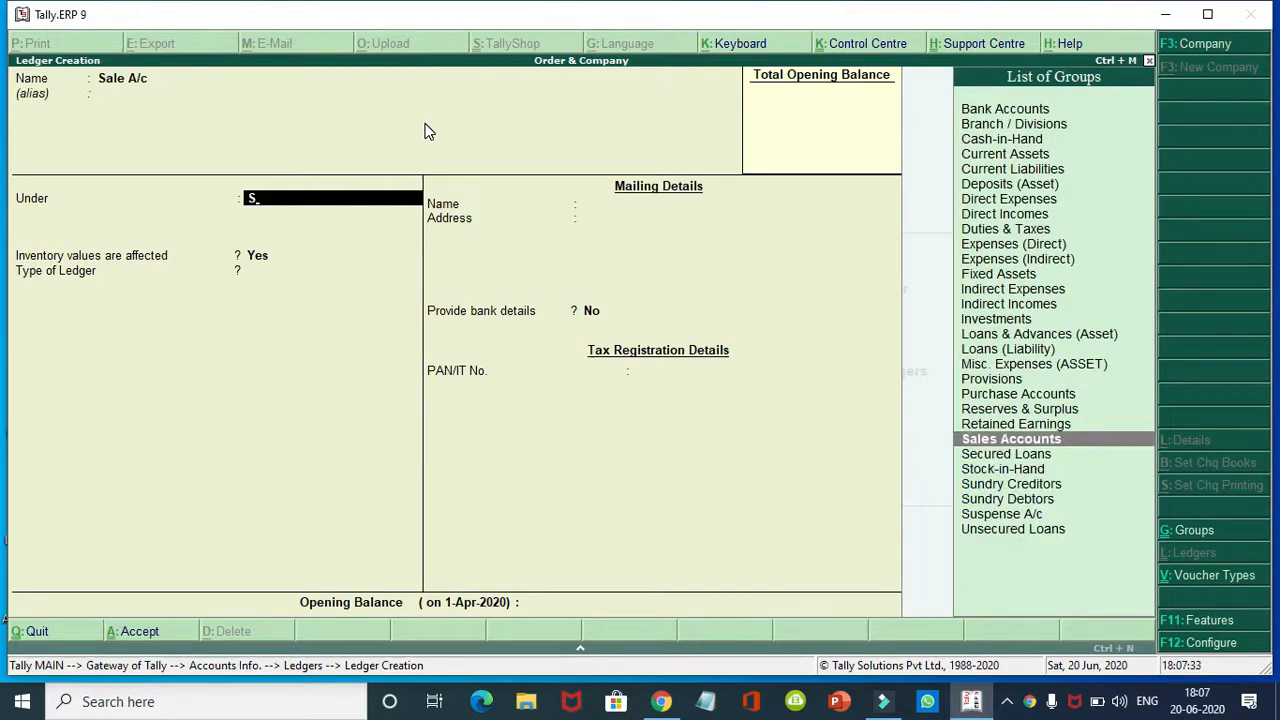
{"action": "key", "text": "Return"}
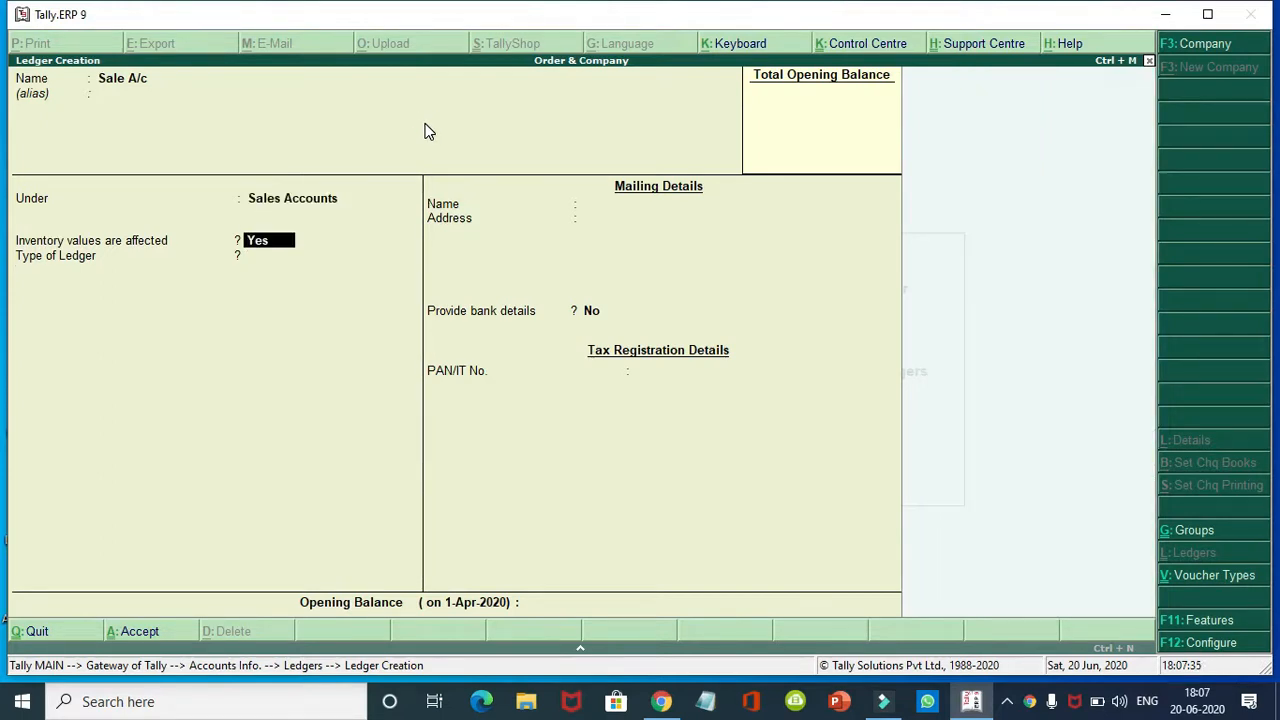
{"action": "key", "text": "ctrl+a"}
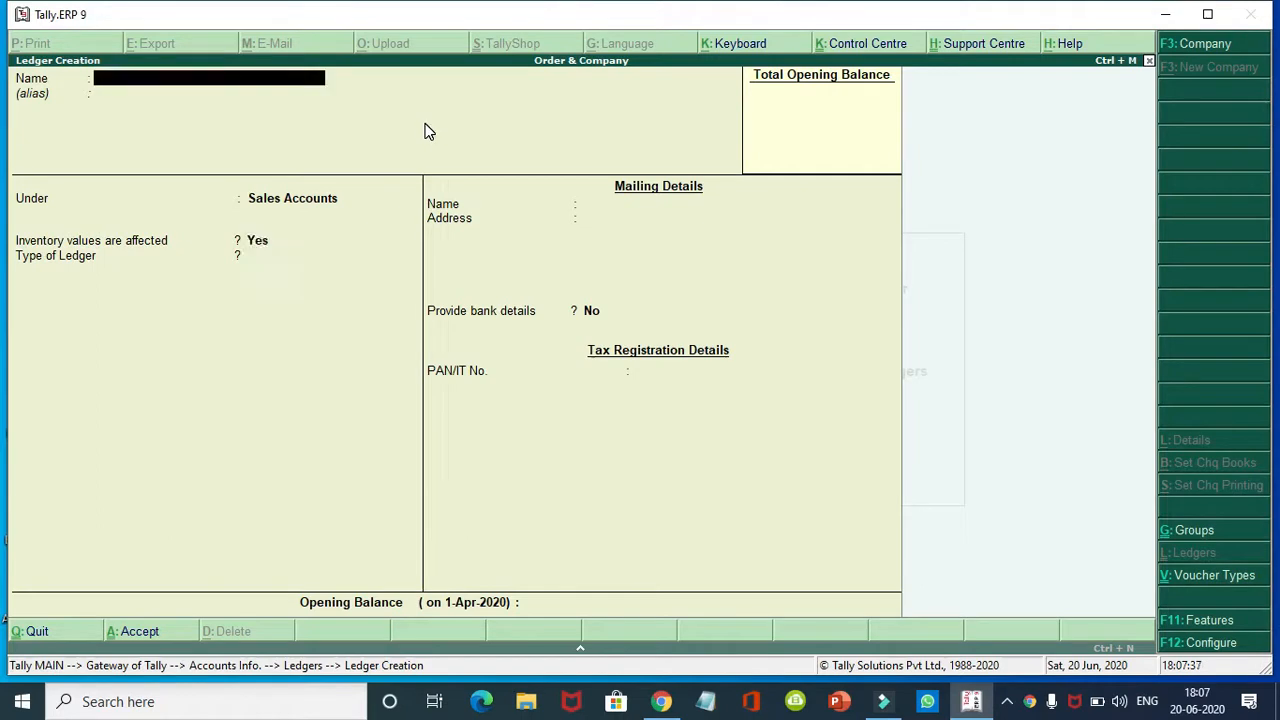
Create a ledger named Sale Order, keep it under Sales Accounts, save it, and return to the Gateway of Tally
{"action": "type", "text": "Sale Order"}
{"action": "key", "text": "Return"}
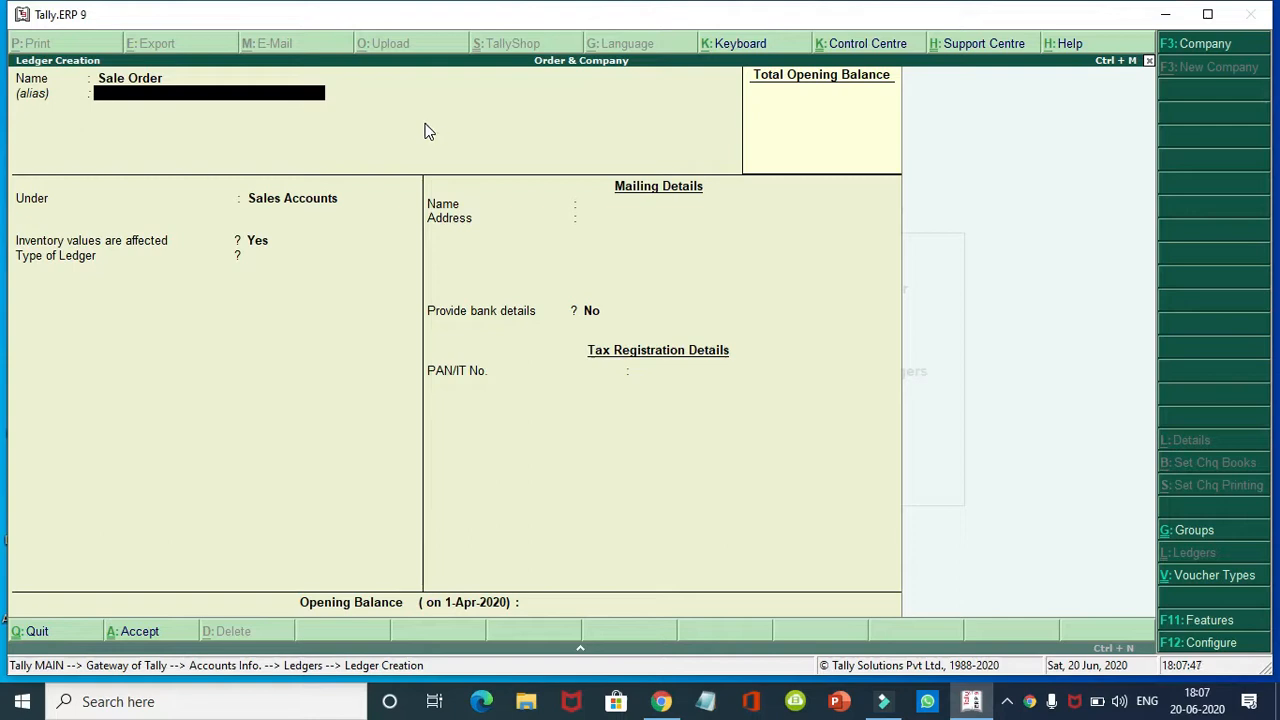
{"action": "key", "text": "ctrl+a"}
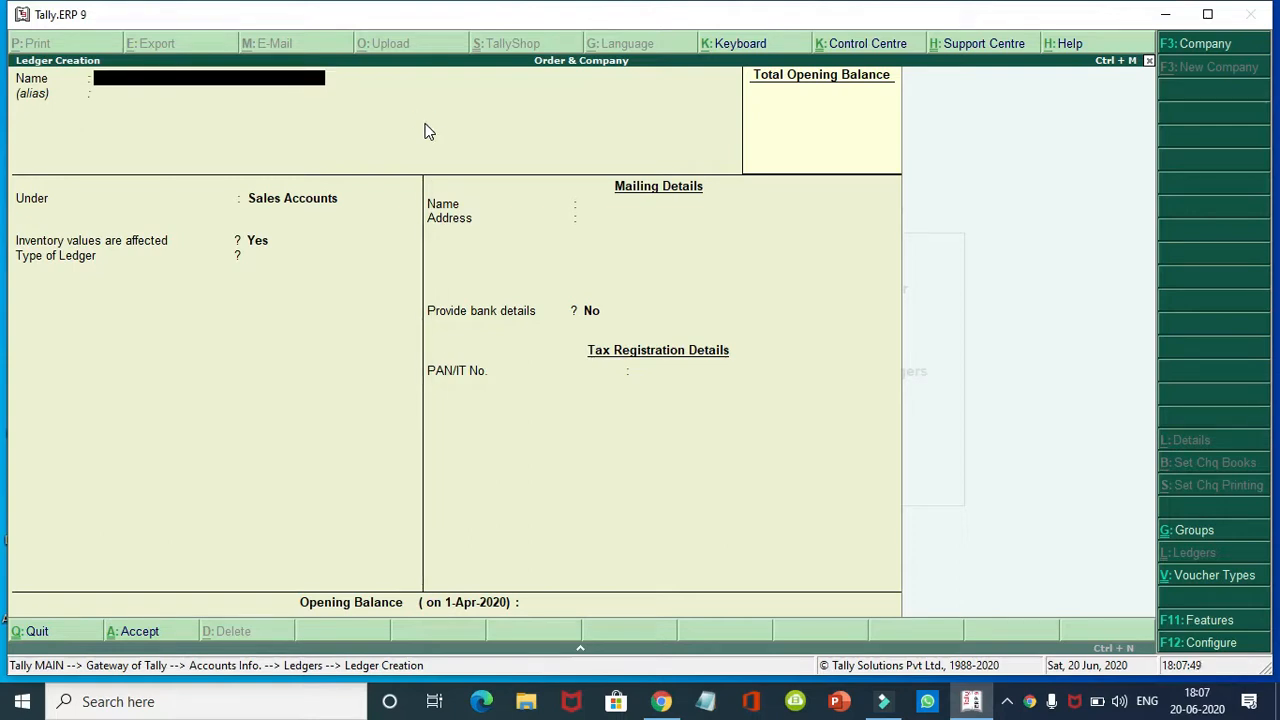
{"action": "key", "text": "Escape"}
{"action": "key", "text": "Return"}
{"action": "key", "text": "Escape"}
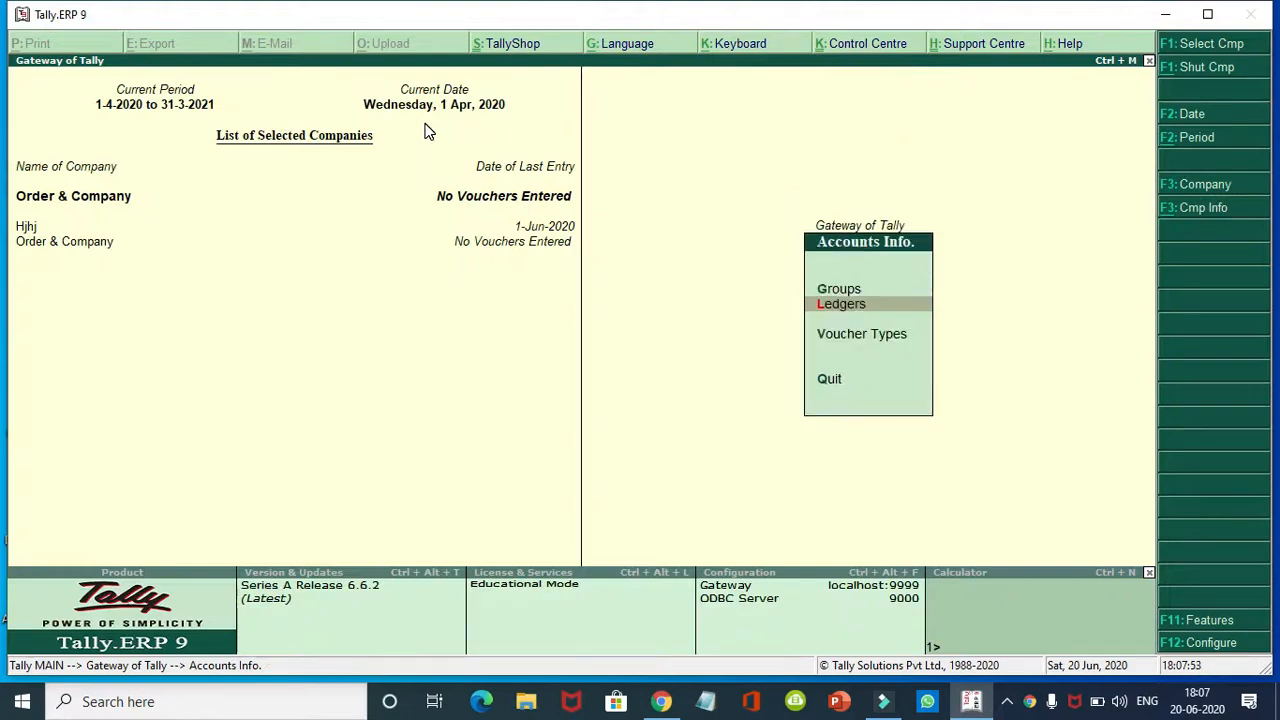
{"action": "key", "text": "Escape"}
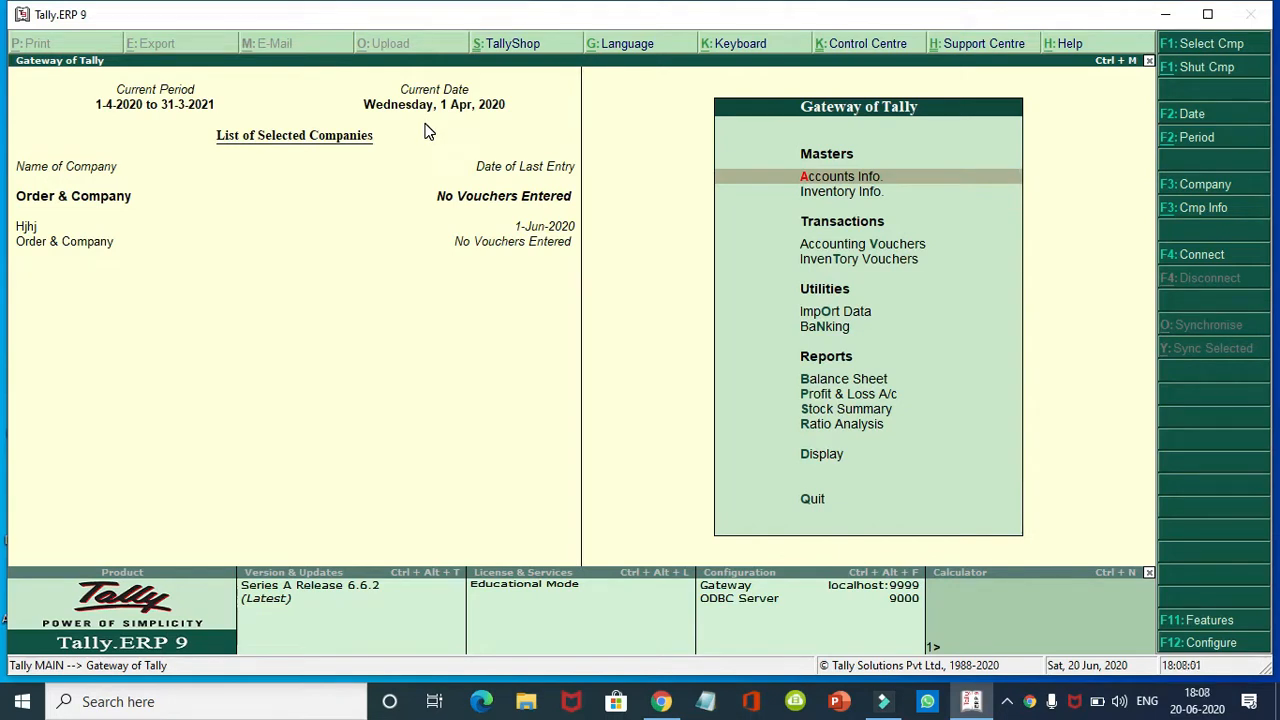
Open the inventory features of Order & Company
{"action": "key", "text": "F11"}
{"action": "key", "text": "Return"}
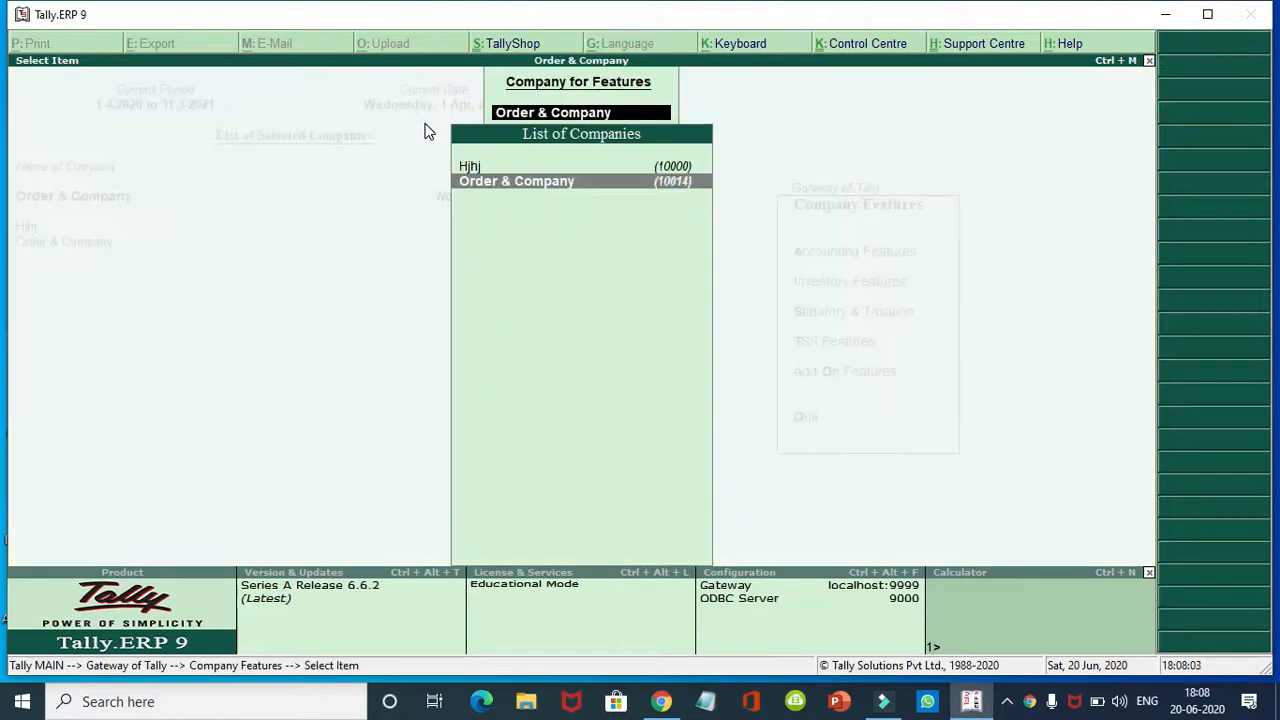
{"action": "key", "text": "Return"}
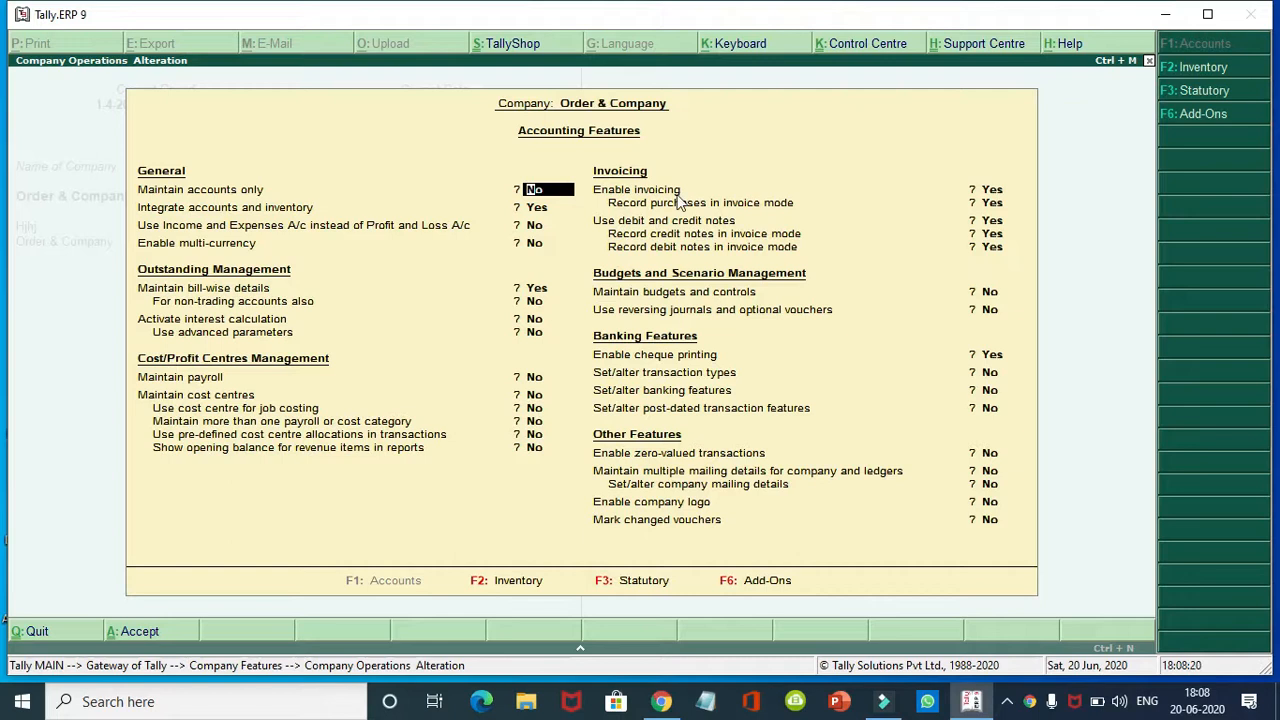
{"action": "left_click", "coordinate": [490, 580]}
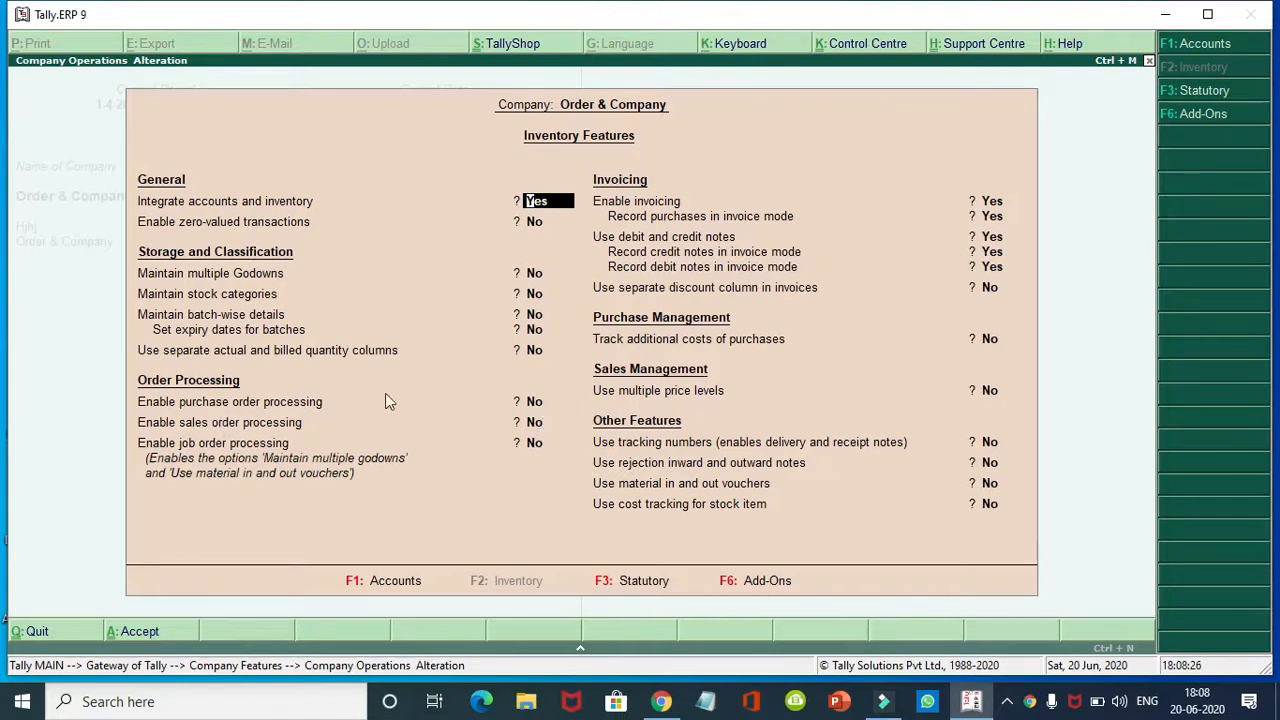
Enable purchase order processing and sales order processing in the inventory features
{"action": "key", "text": "Return"}
{"action": "key", "text": "Return"}
{"action": "key", "text": "Return"}
{"action": "key", "text": "Return"}
{"action": "key", "text": "Return"}
{"action": "key", "text": "Return"}
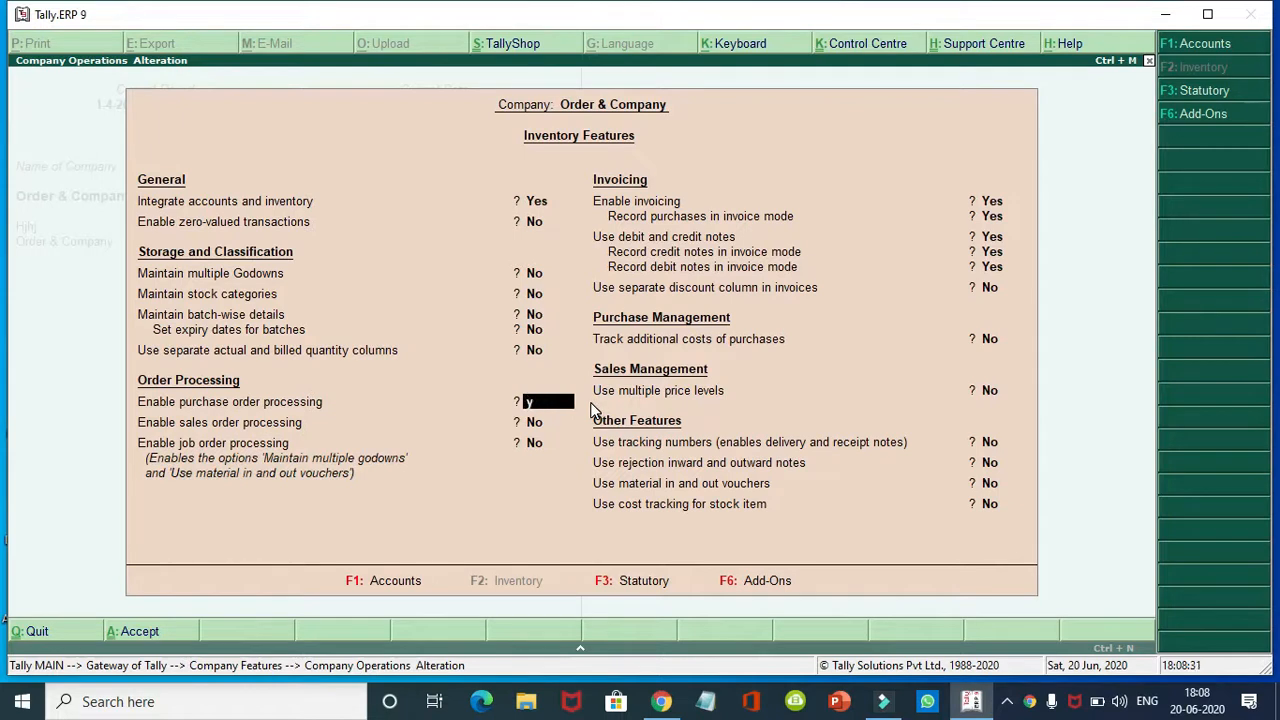
{"action": "key", "text": "y"}
{"action": "key", "text": "y"}
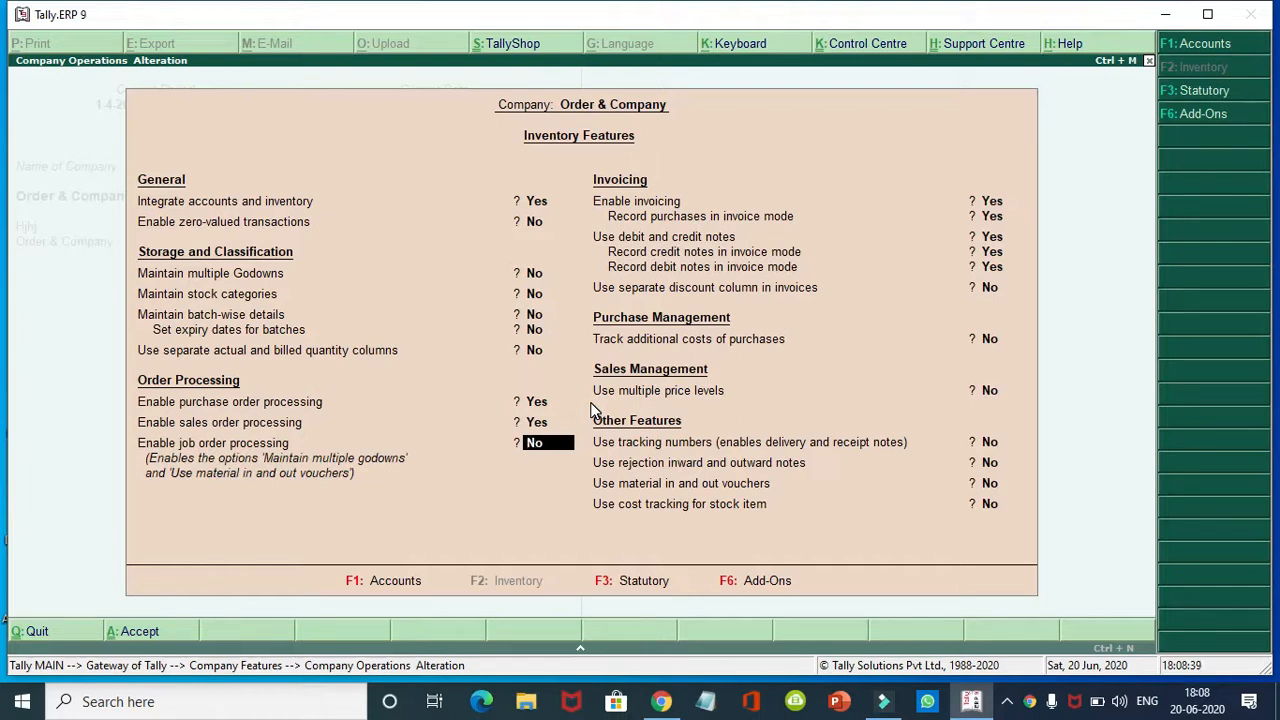
Keep the remaining inventory features, including job order processing at No, and save them
{"action": "key", "text": "Return"}
{"action": "key", "text": "Return"}
{"action": "key", "text": "Return"}
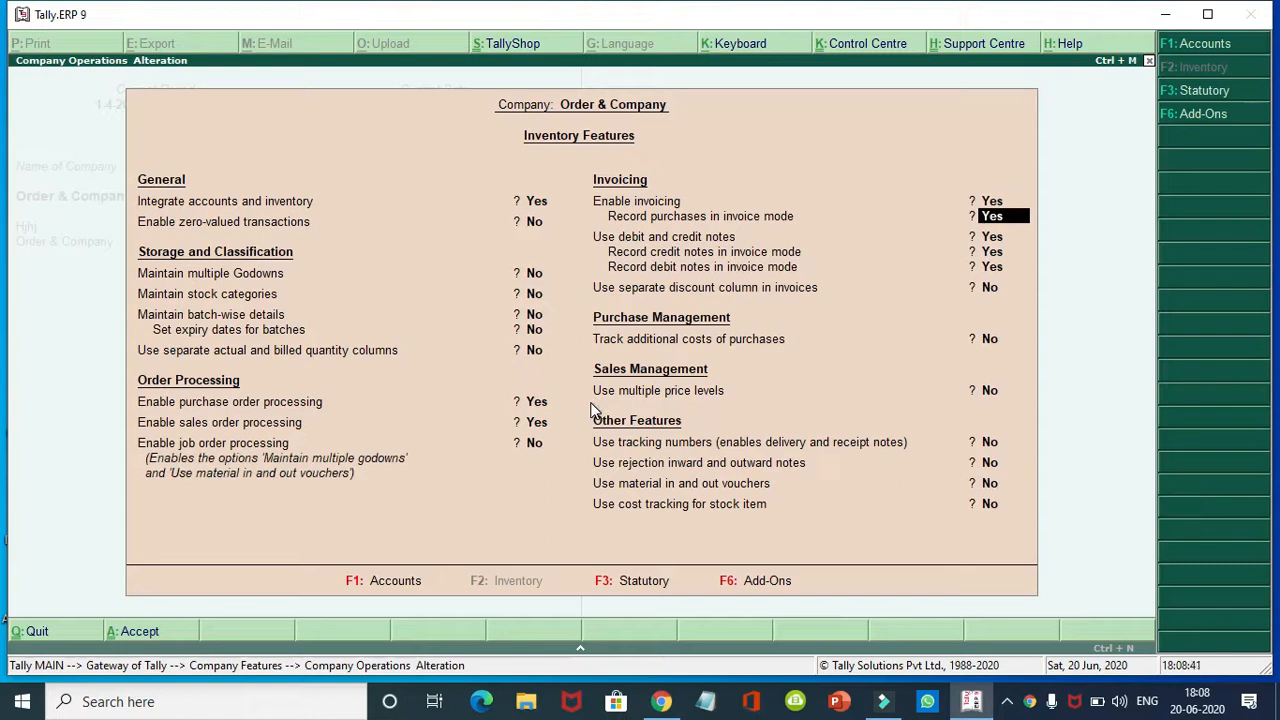
{"action": "key", "text": "Return"}
{"action": "key", "text": "Return"}
{"action": "key", "text": "Return"}
{"action": "key", "text": "Return"}
{"action": "key", "text": "Return"}
{"action": "key", "text": "Return"}
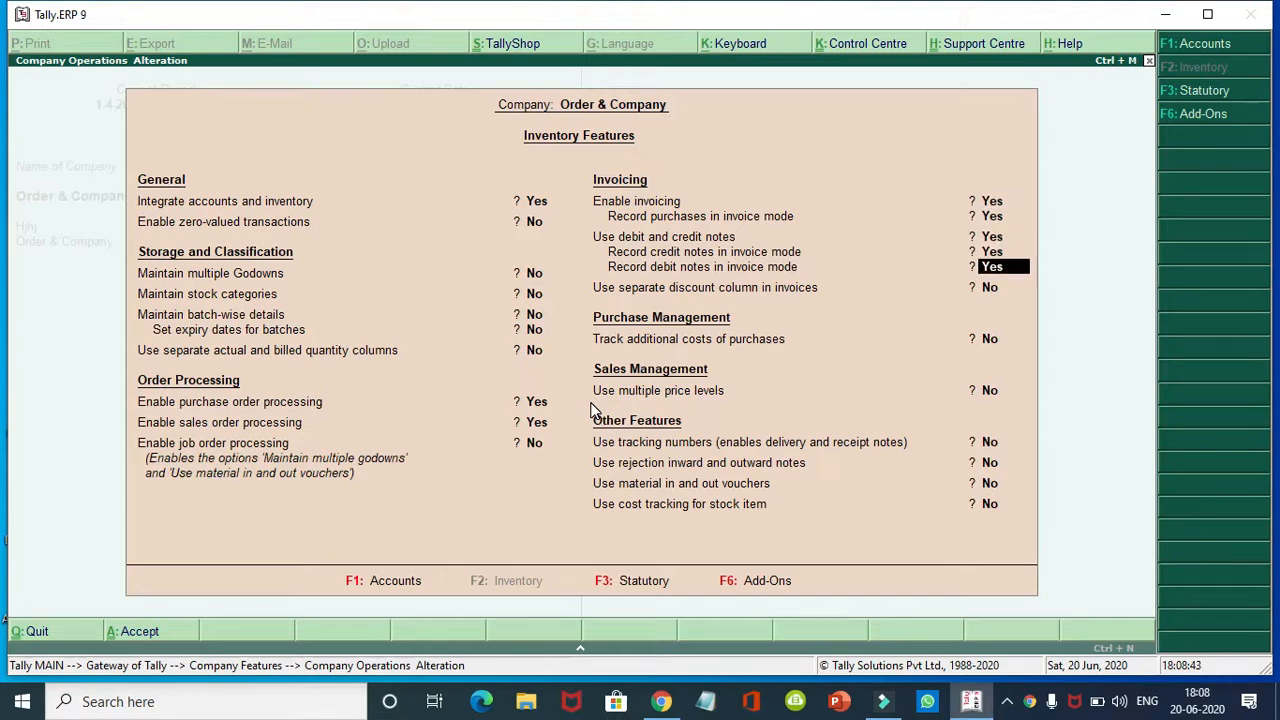
{"action": "key", "text": "Return"}
{"action": "key", "text": "Return"}
{"action": "key", "text": "Return"}
Open the accounting features of Order & Company and set maintaining bill-wise details to No
{"action": "key", "text": "Return"}
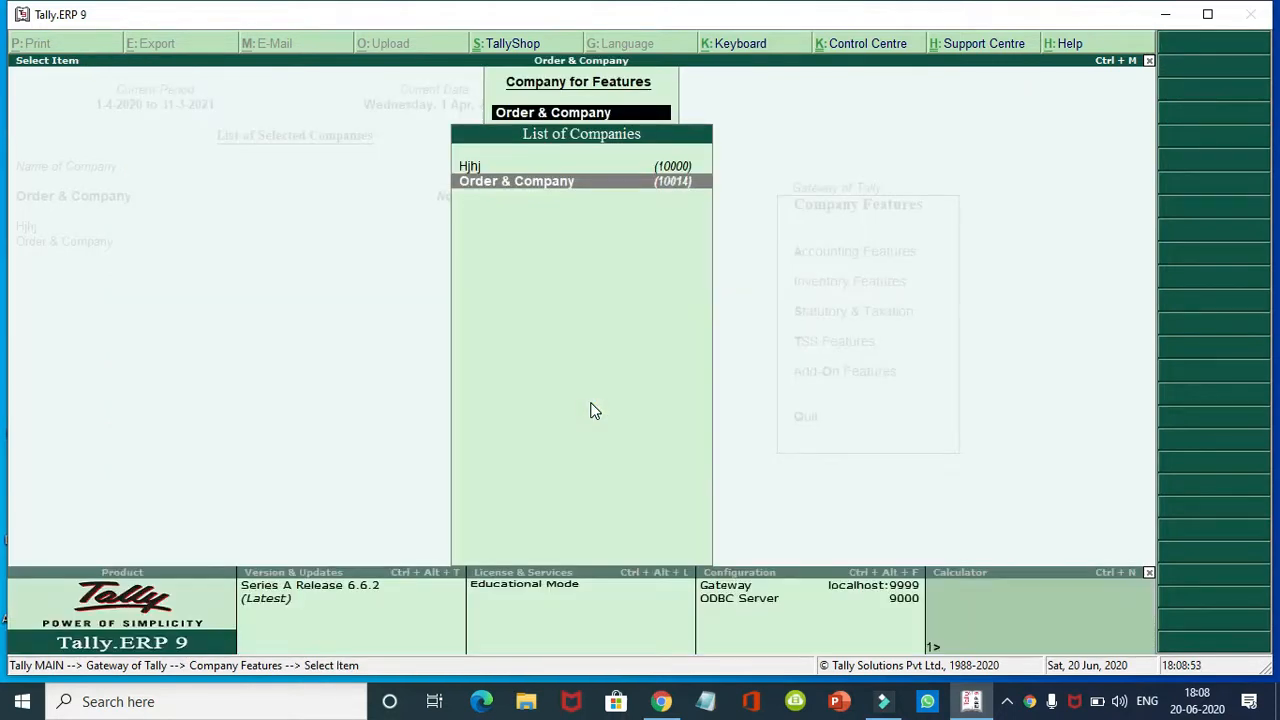
{"action": "key", "text": "Return"}
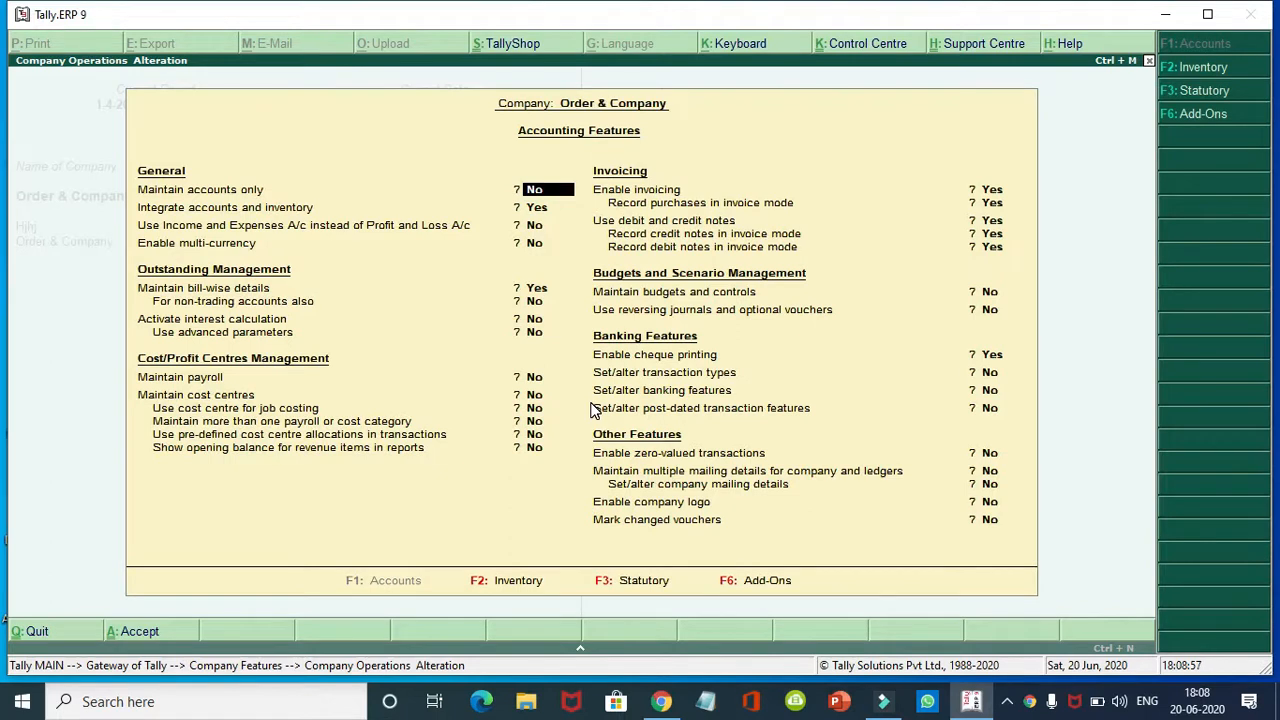
{"action": "key", "text": "Return"}
{"action": "key", "text": "Return"}
{"action": "key", "text": "Return"}
{"action": "key", "text": "Return"}
{"action": "key", "text": "n"}
{"action": "key", "text": "Return"}
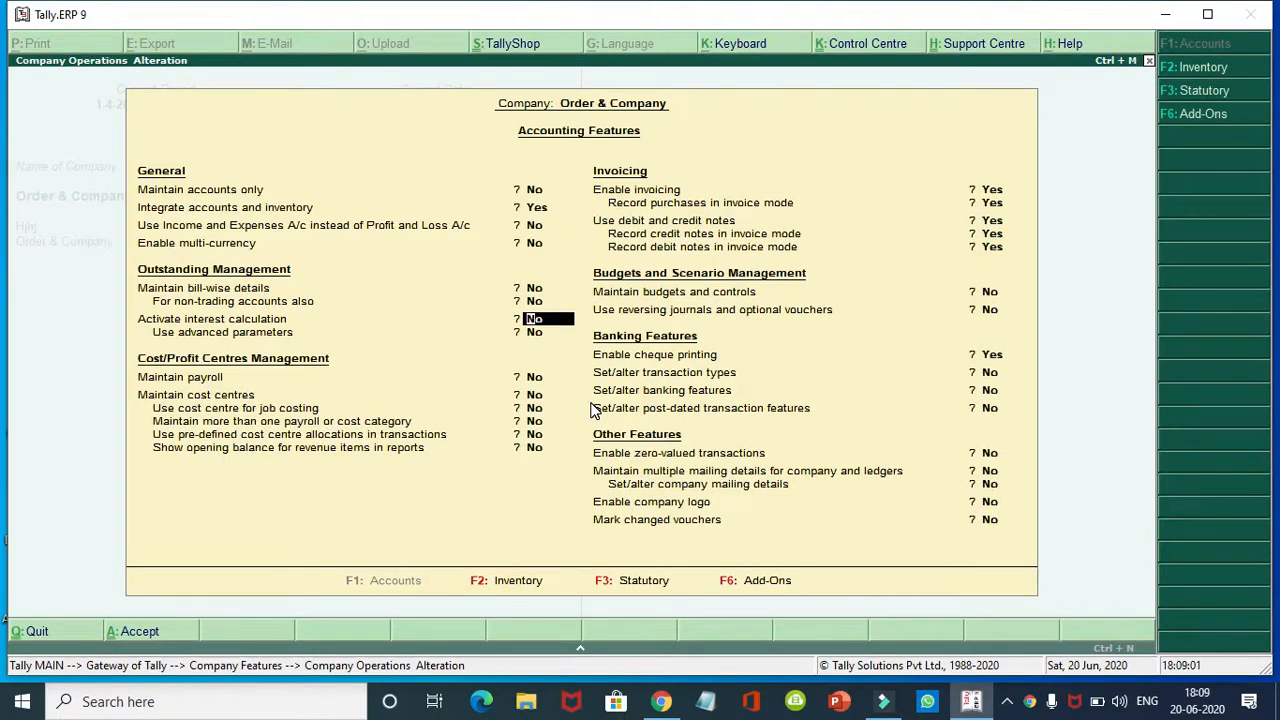
Keep all remaining accounting features at their existing settings and save them
{"action": "key", "text": "Return"}
{"action": "key", "text": "Return"}
{"action": "key", "text": "Return"}
{"action": "key", "text": "Return"}
{"action": "key", "text": "Return"}
{"action": "key", "text": "Return"}
{"action": "key", "text": "Return"}
{"action": "key", "text": "Return"}
{"action": "key", "text": "Return"}
{"action": "key", "text": "Return"}
{"action": "key", "text": "Return"}
{"action": "key", "text": "Return"}
{"action": "key", "text": "Return"}
{"action": "key", "text": "Return"}
{"action": "key", "text": "Return"}
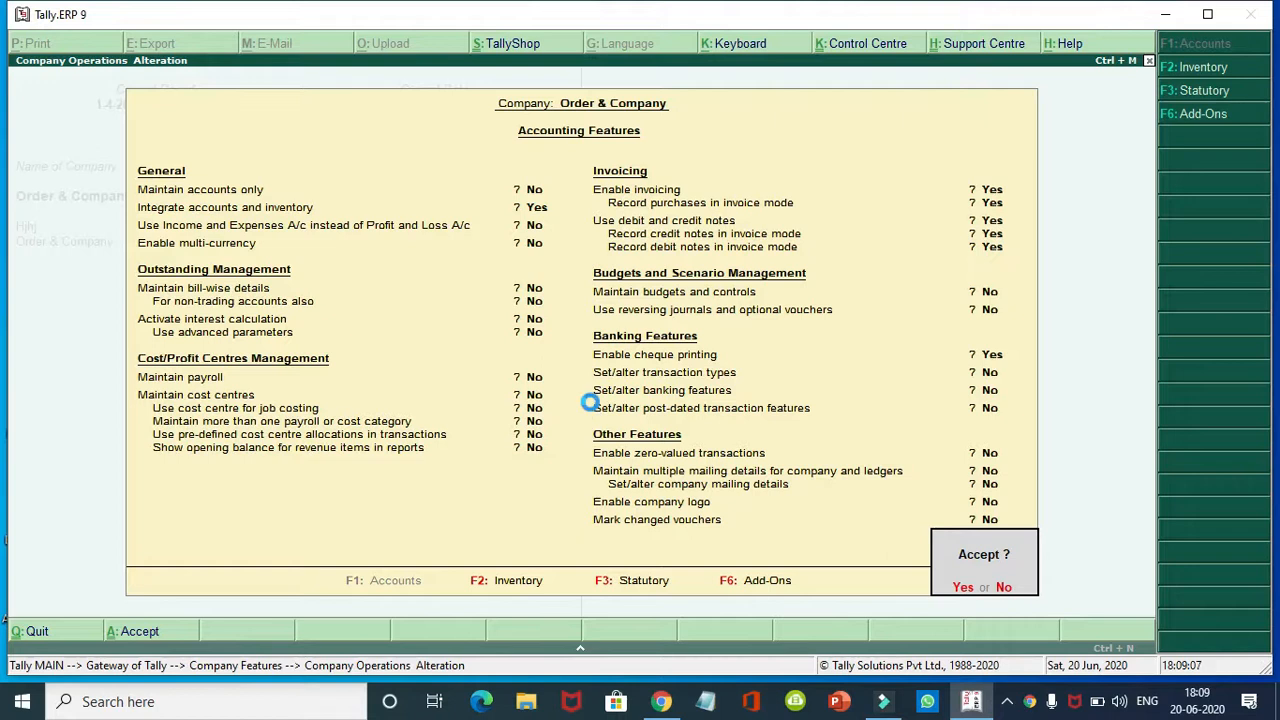
{"action": "key", "text": "Return"}
Review the inventory features of Order & Company again and accept them without changes
{"action": "key", "text": "F11"}
{"action": "key", "text": "Return"}
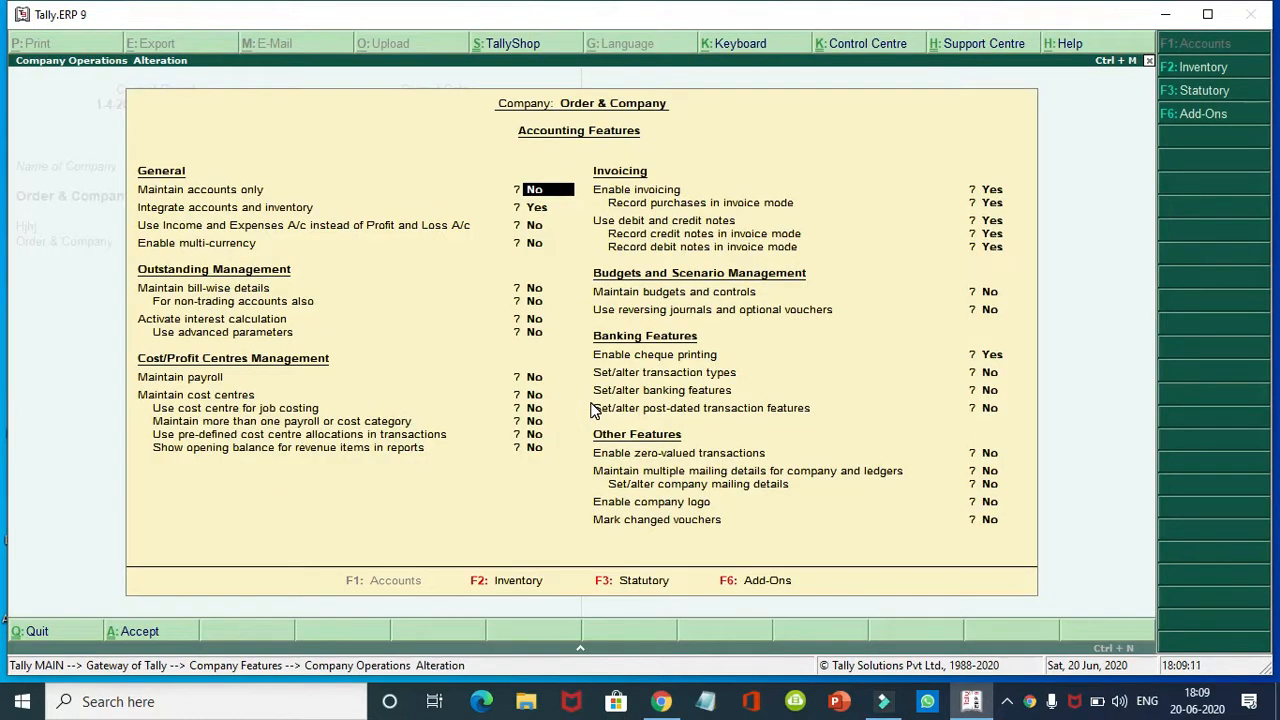
{"action": "key", "text": "F2"}
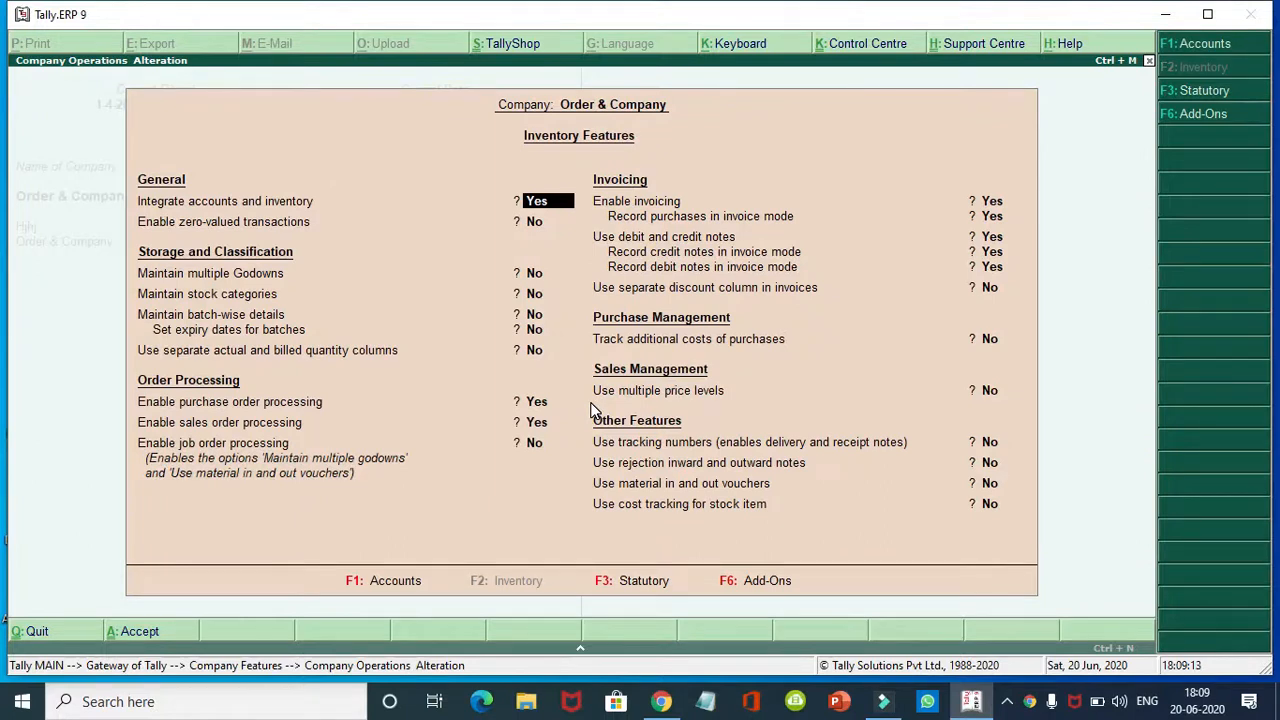
{"action": "key", "text": "Return"}
{"action": "key", "text": "Return"}
{"action": "key", "text": "Return"}
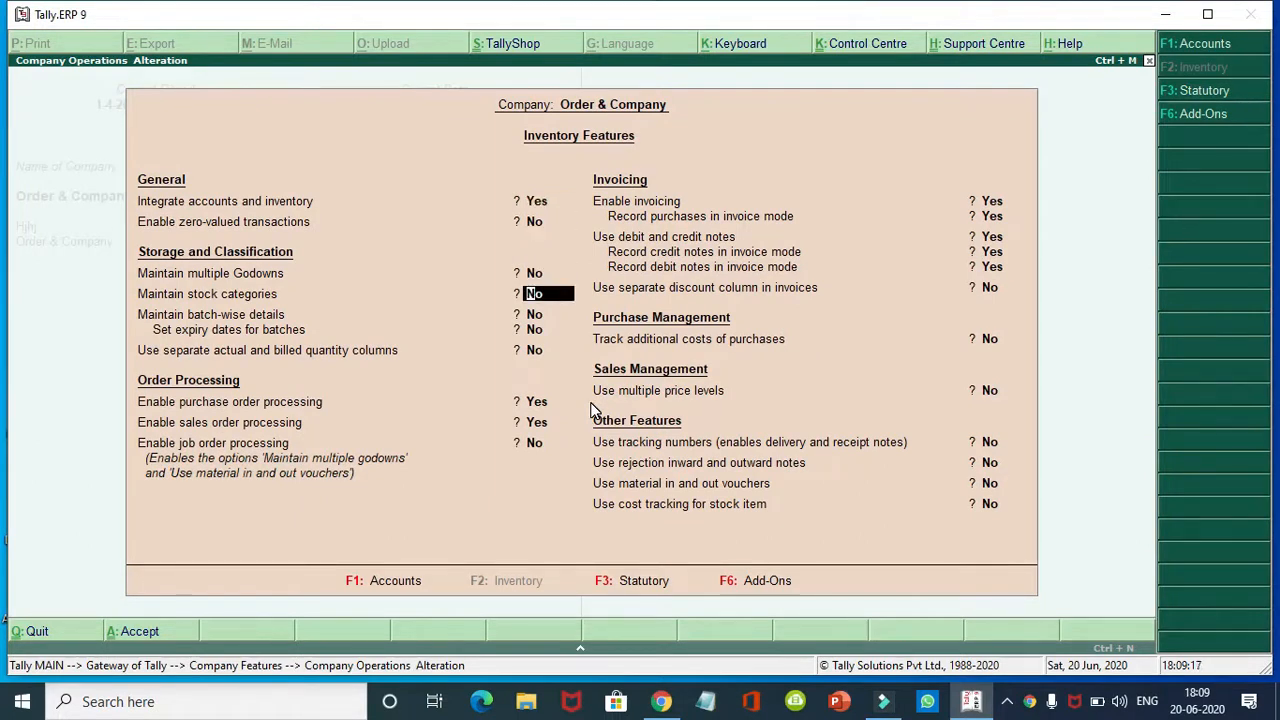
{"action": "key", "text": "Return"}
{"action": "key", "text": "Return"}
{"action": "key", "text": "Return"}
{"action": "key", "text": "Return"}
{"action": "key", "text": "Return"}
{"action": "key", "text": "Return"}
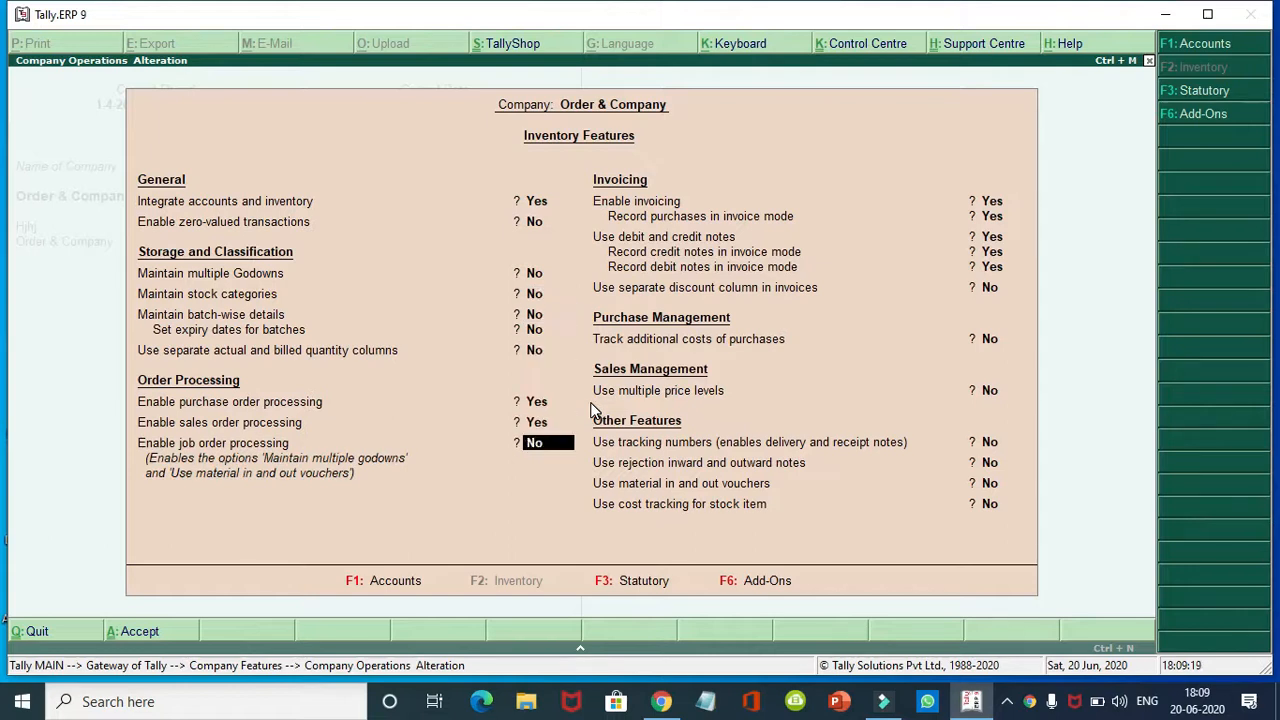
{"action": "key", "text": "Return"}
{"action": "key", "text": "Return"}
{"action": "key", "text": "Return"}
{"action": "key", "text": "Return"}
{"action": "key", "text": "Return"}
{"action": "key", "text": "Return"}
{"action": "key", "text": "Return"}
{"action": "key", "text": "Return"}
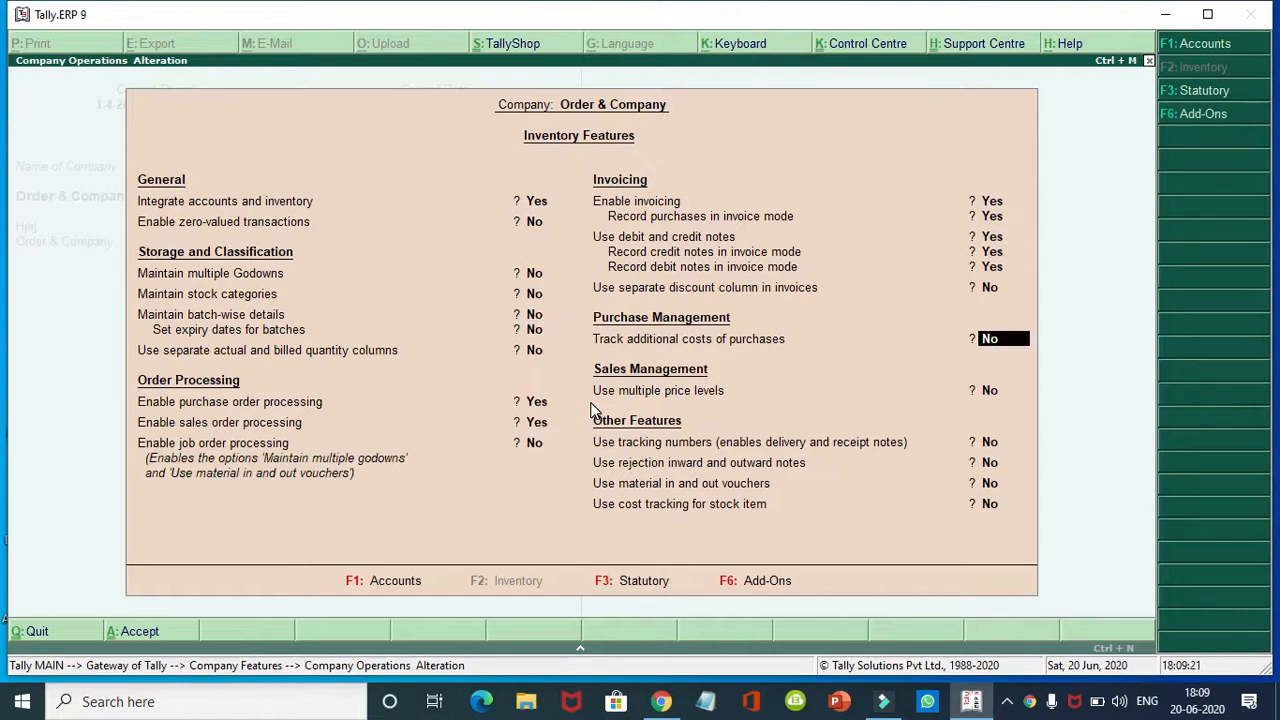
{"action": "key", "text": "Return"}
{"action": "key", "text": "Return"}
{"action": "key", "text": "Return"}
{"action": "key", "text": "Return"}
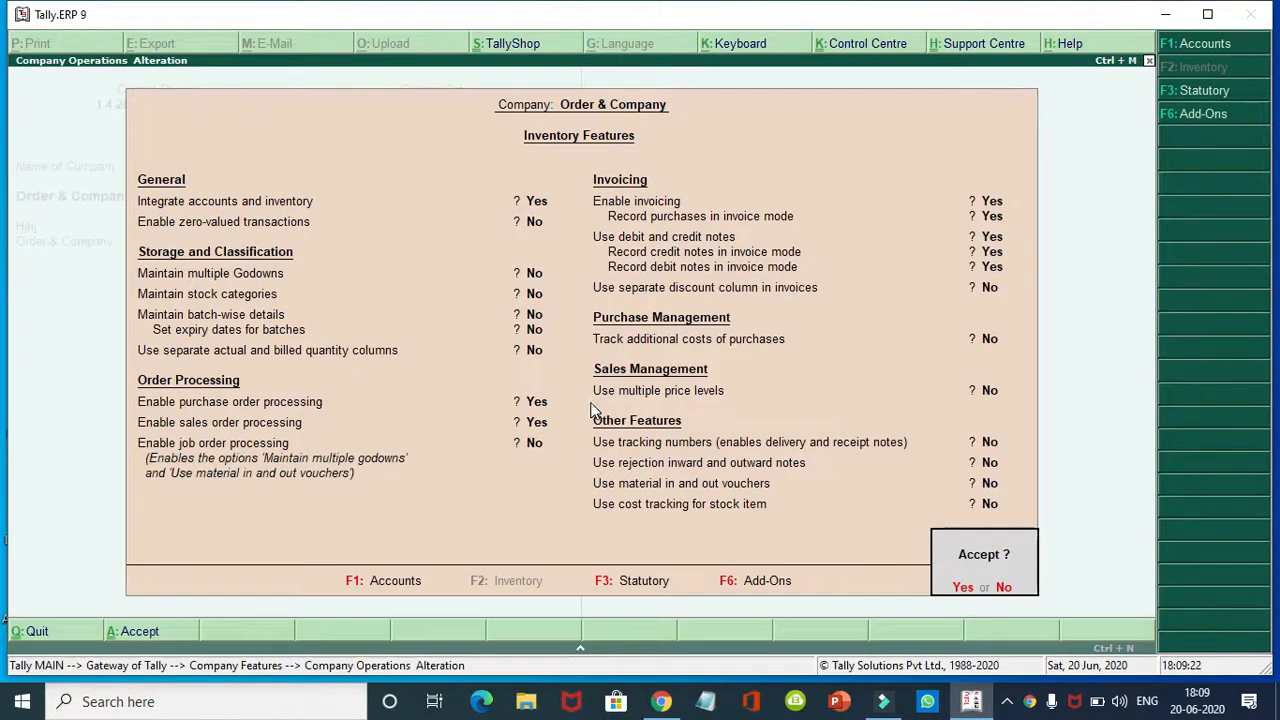
{"action": "key", "text": "Return"}
{"action": "key", "text": "Escape"}
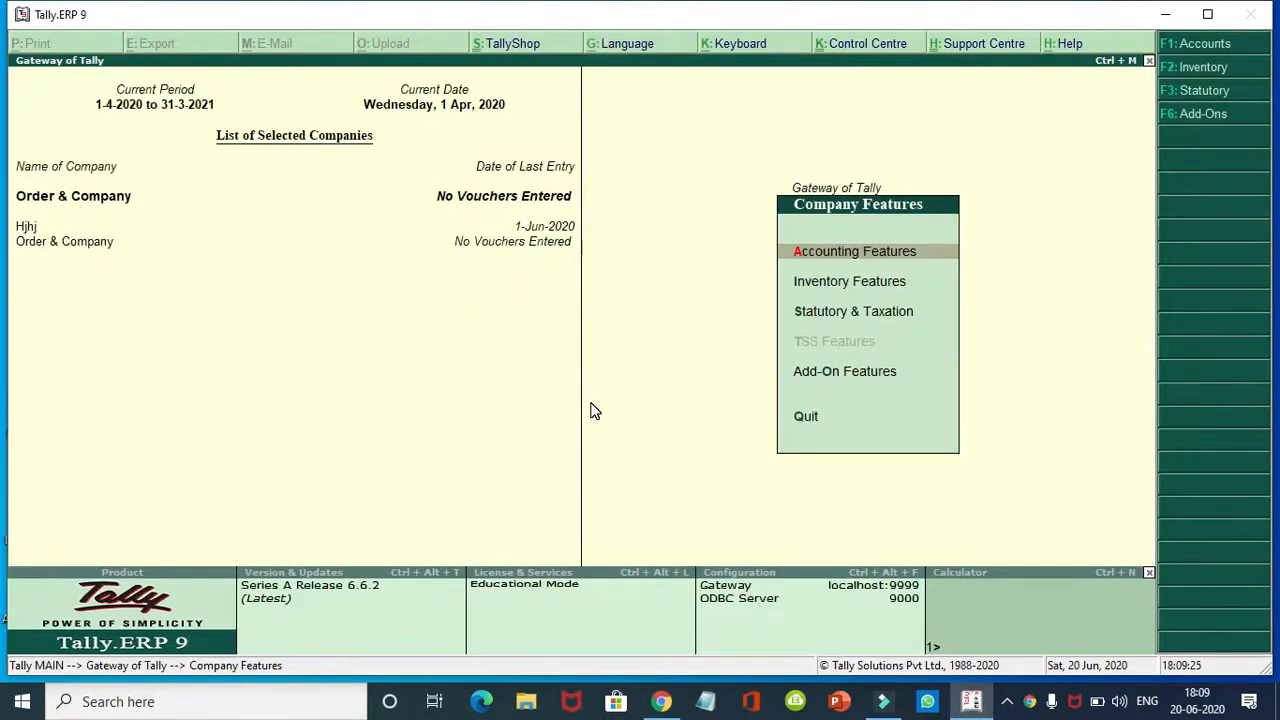
Return to the Gateway of Tally and open accounting voucher entry
{"action": "key", "text": "Escape"}
{"action": "key", "text": "Down"}
{"action": "key", "text": "Down"}
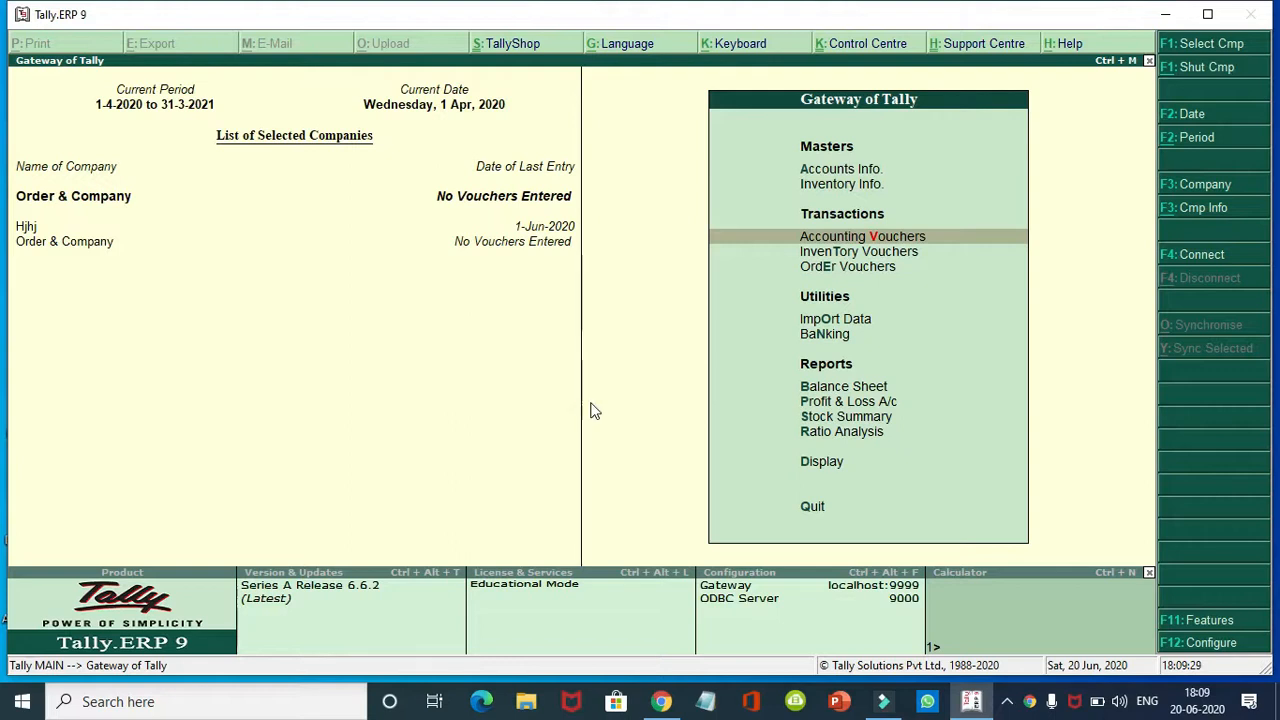
{"action": "key", "text": "Return"}
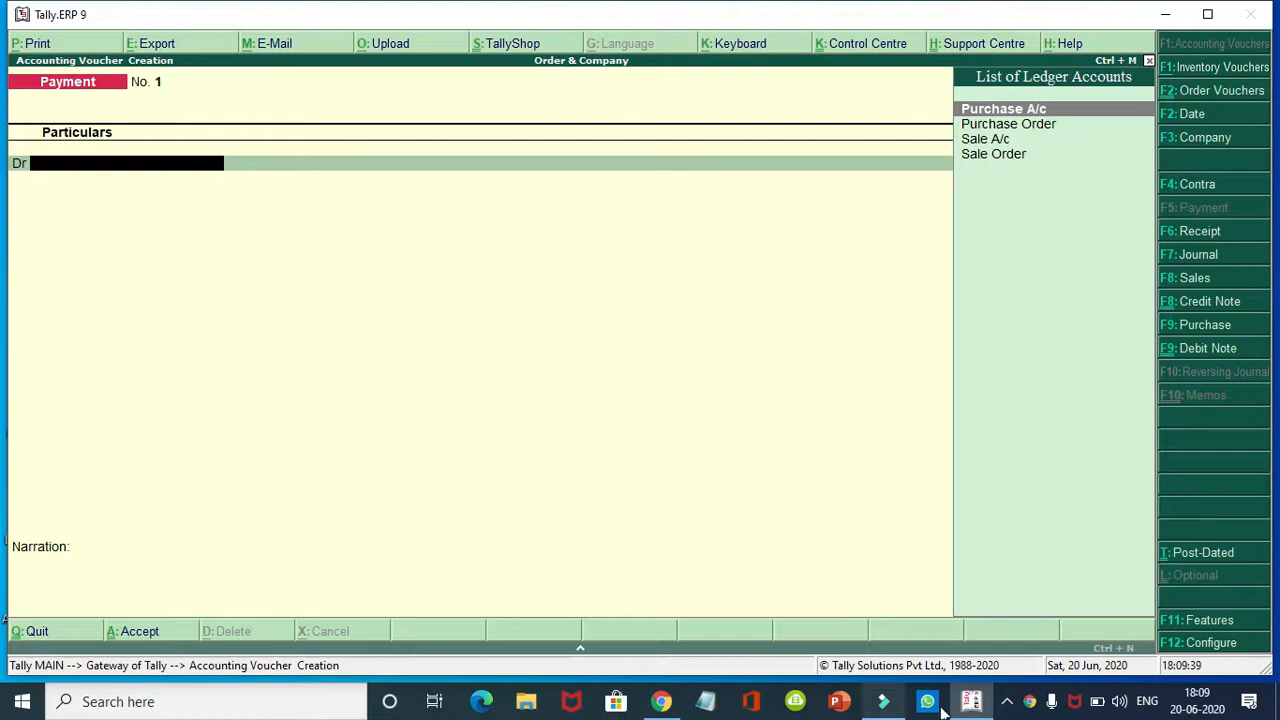
{"action": "left_click", "coordinate": [1007, 704]}
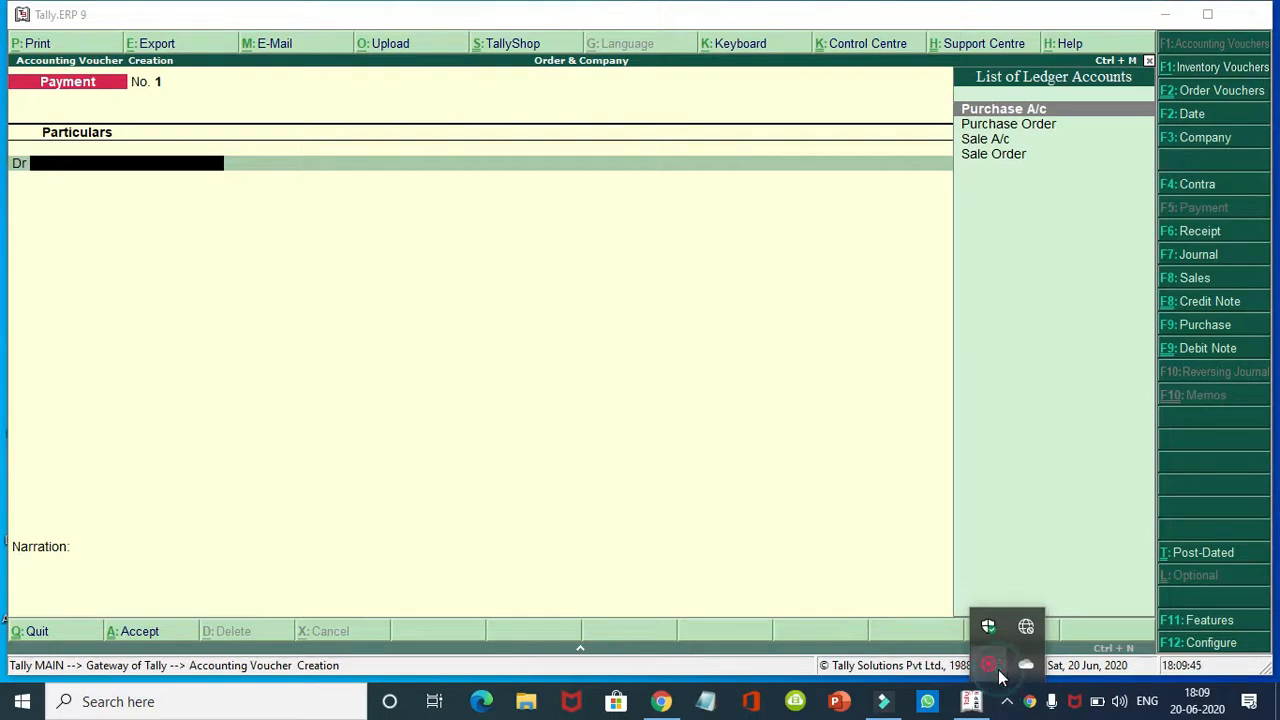
{"action": "right_click", "coordinate": [999, 677]}
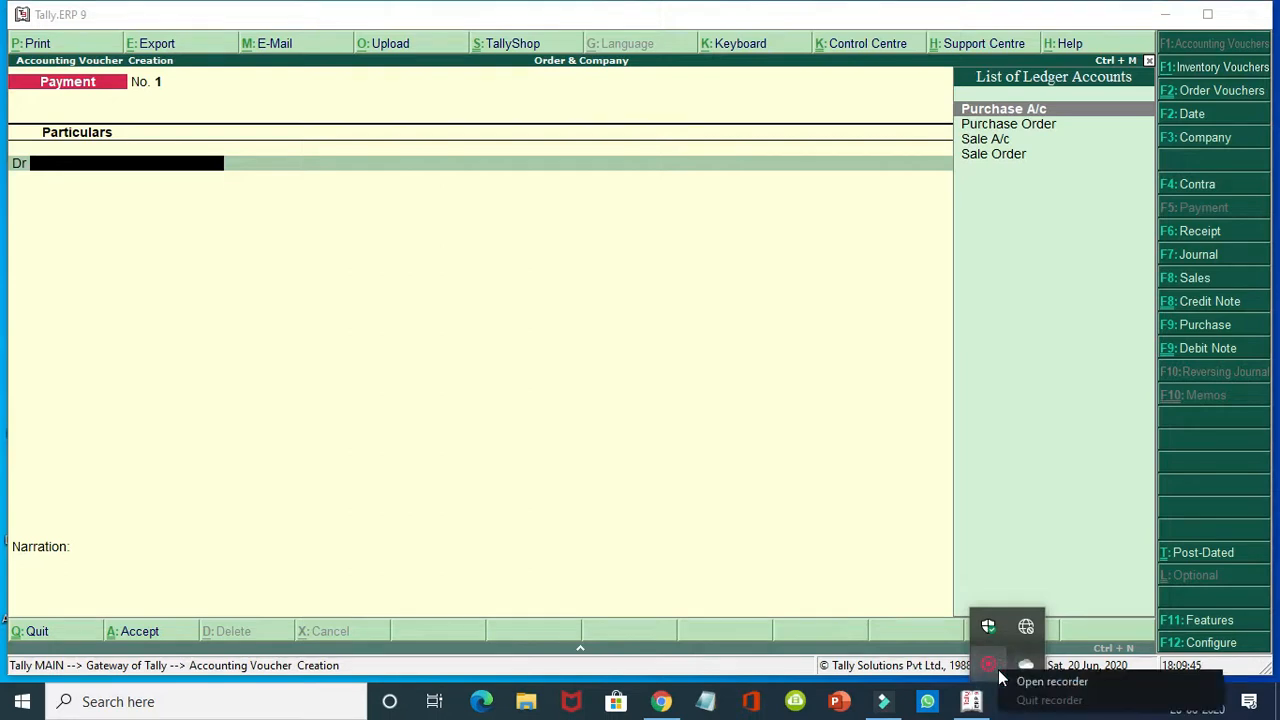
{"action": "left_click", "coordinate": [1120, 683]}
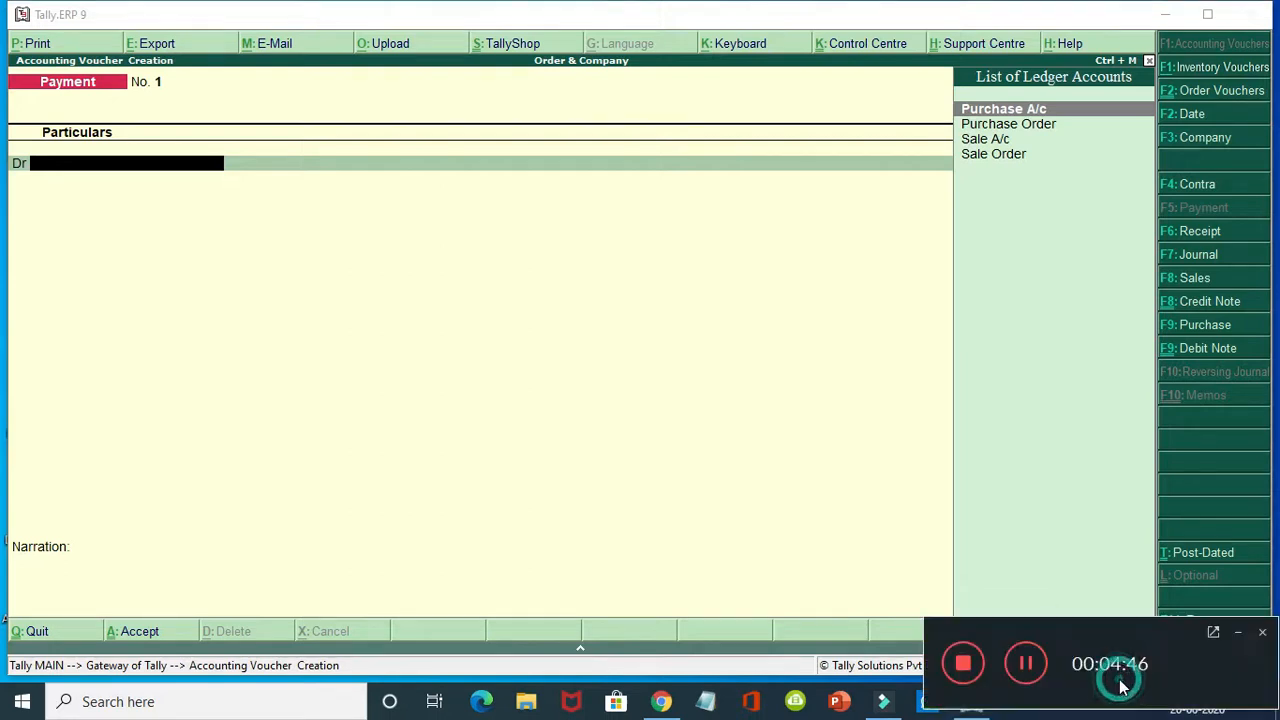
{"action": "left_click", "coordinate": [1026, 663]}
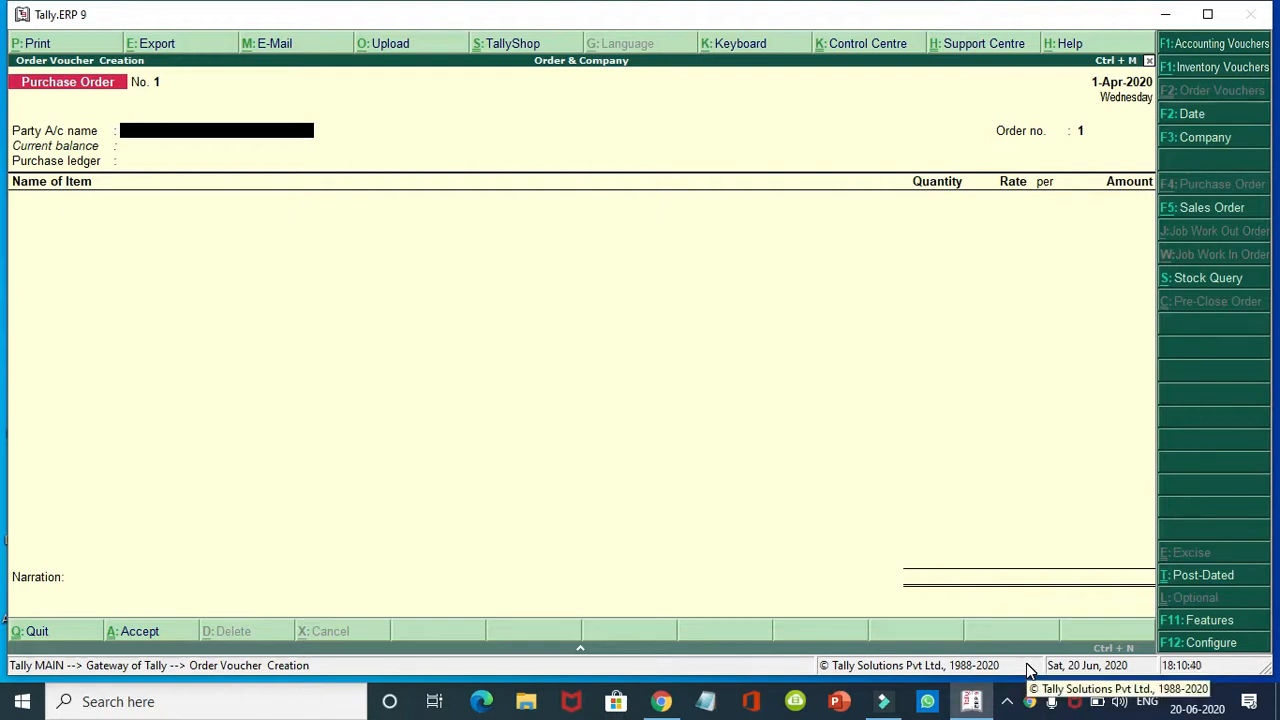
Set Cash as the party of purchase order 1, keeping the default supplier, order and receipt details
{"action": "key", "text": "Return"}
{"action": "key", "text": "Return"}
{"action": "key", "text": "Return"}
{"action": "key", "text": "Return"}
{"action": "key", "text": "Return"}
{"action": "key", "text": "Return"}
{"action": "key", "text": "Return"}
{"action": "key", "text": "Return"}
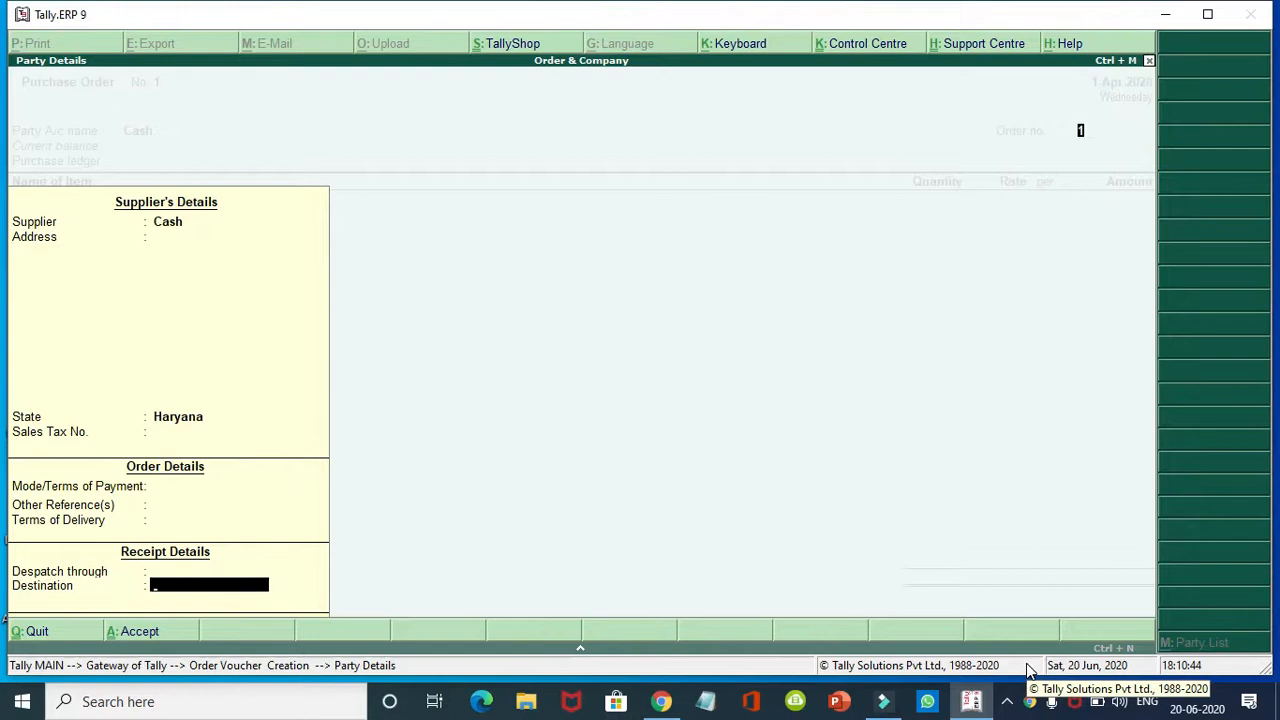
{"action": "key", "text": "Return"}
{"action": "key", "text": "Return"}
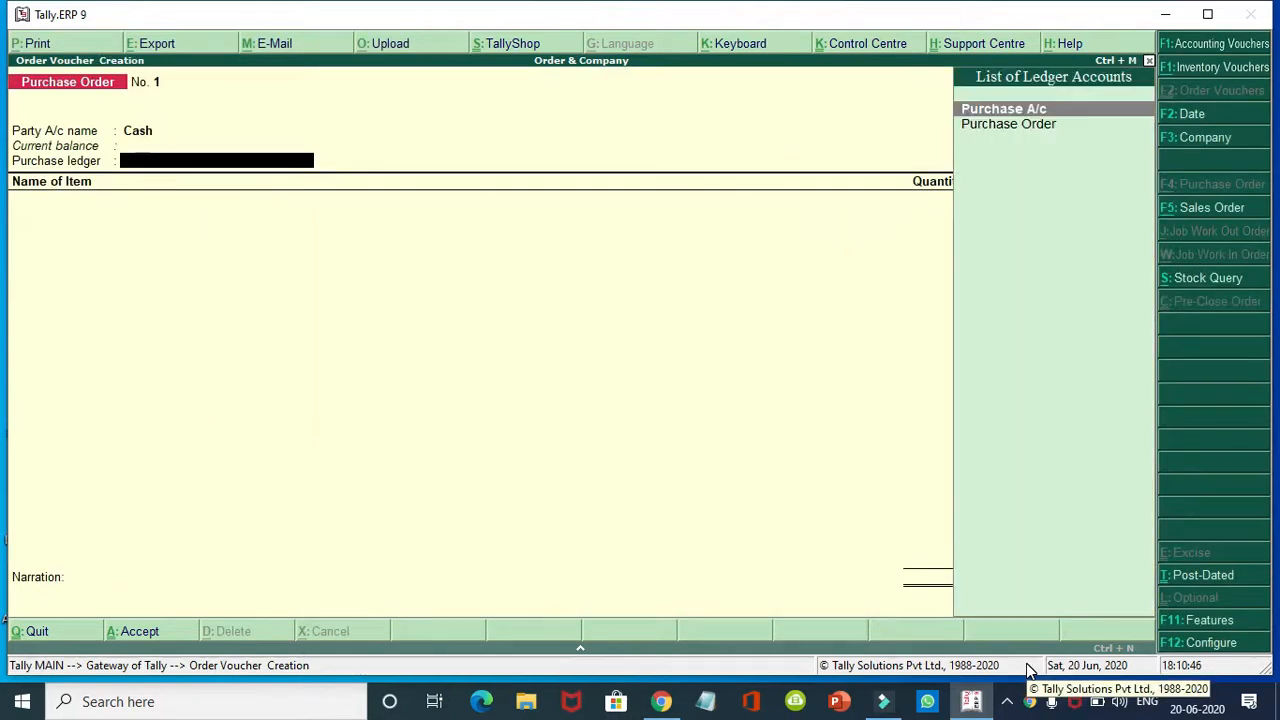
Set Purchase Order as the purchase ledger of purchase order 1 and start a new stock item named Pizza without an alias
{"action": "key", "text": "Down"}
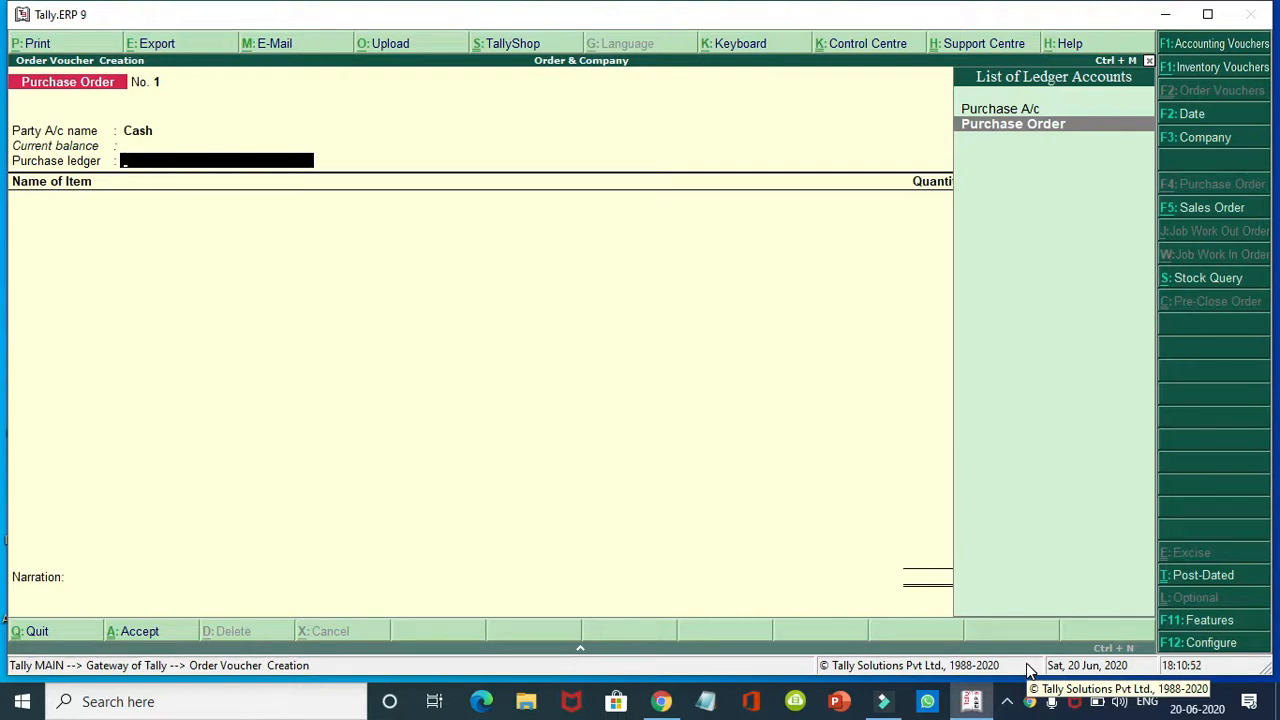
{"action": "key", "text": "Return"}
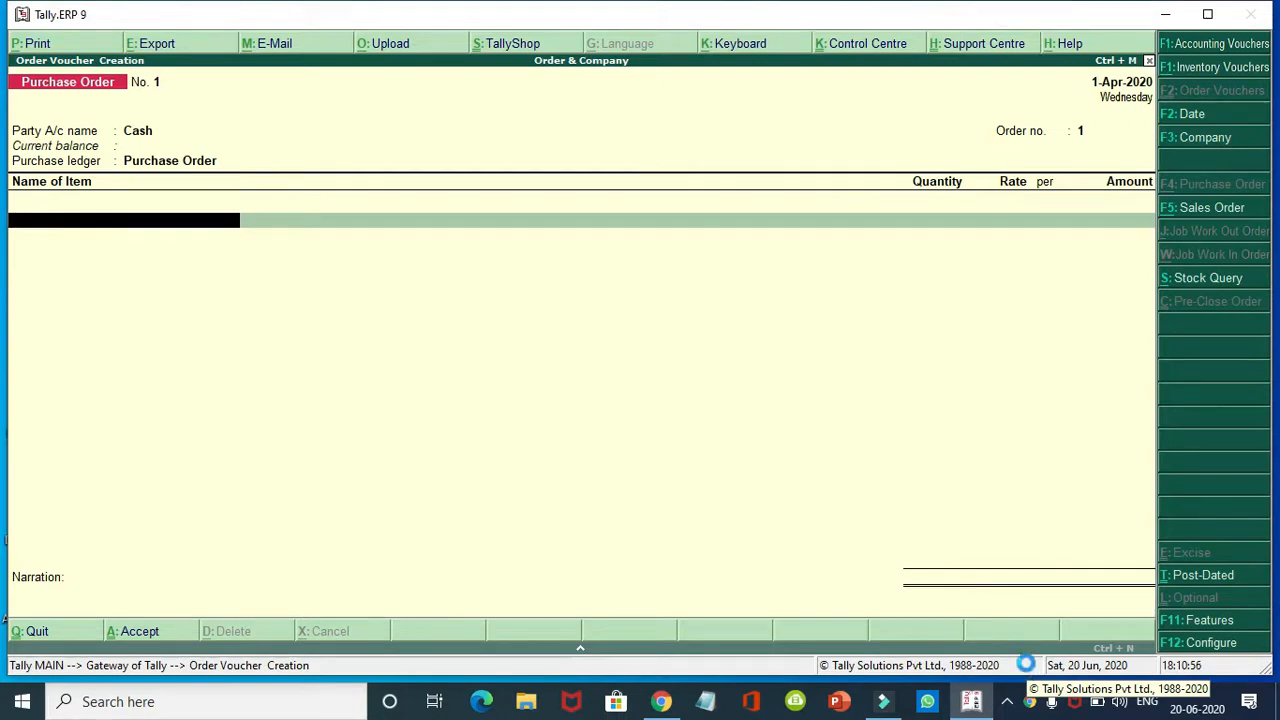
{"action": "key", "text": "alt+c"}
{"action": "type", "text": "P"}
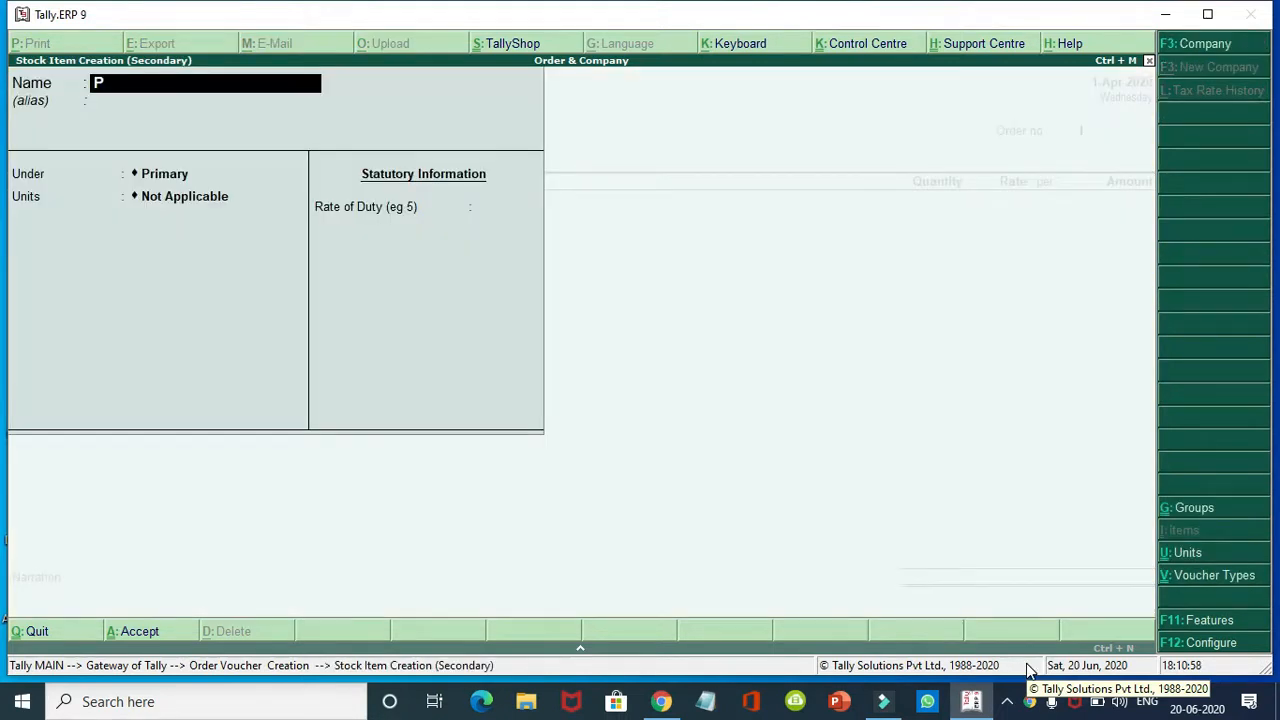
{"action": "type", "text": "izza"}
{"action": "key", "text": "Return"}
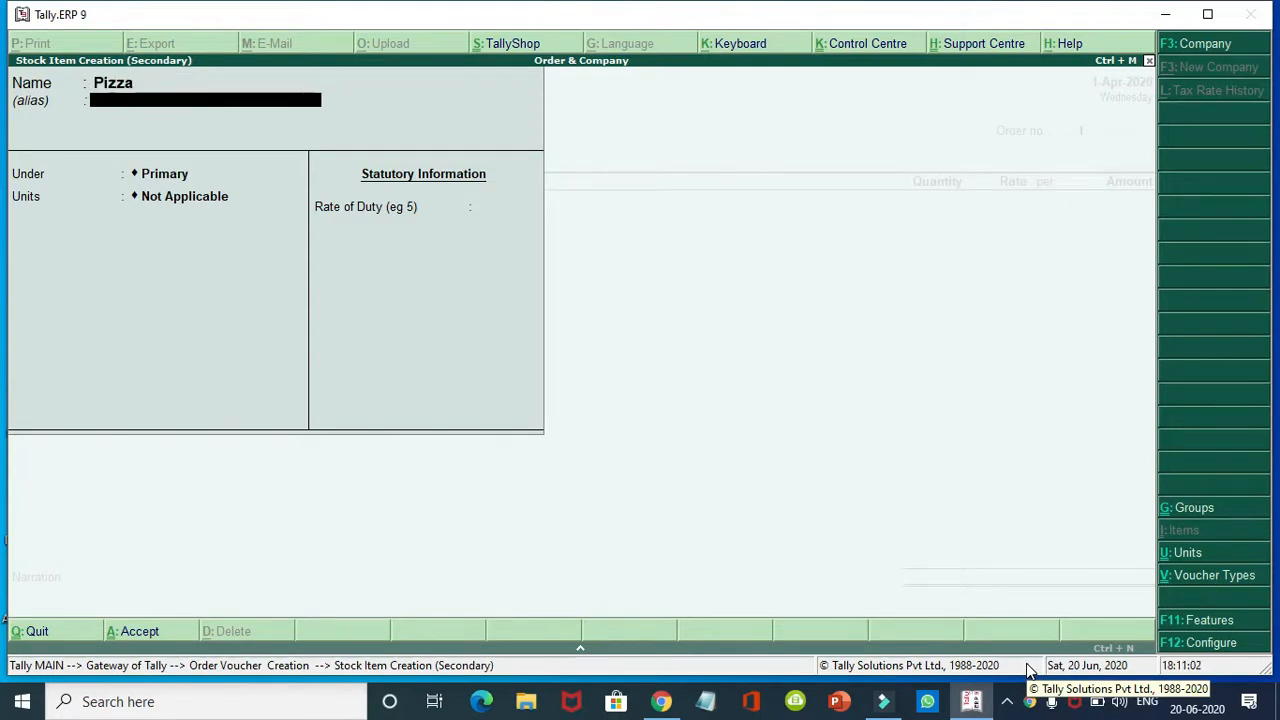
{"action": "key", "text": "Return"}
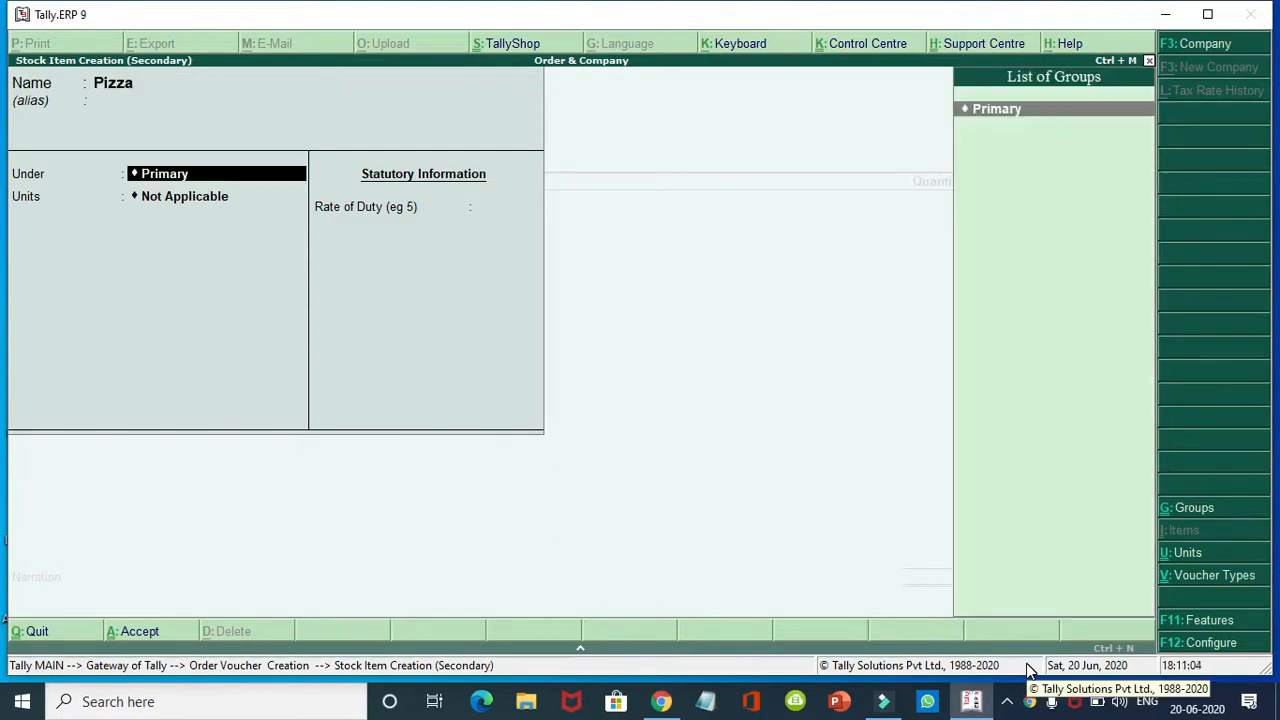
Create a stock group named Box with default settings and place the Pizza item under it
{"action": "key", "text": "alt+c"}
{"action": "type", "text": "Box"}
{"action": "key", "text": "Return"}
{"action": "key", "text": "Return"}
{"action": "key", "text": "Return"}
{"action": "key", "text": "Return"}
{"action": "key", "text": "Return"}
{"action": "key", "text": "Return"}
{"action": "key", "text": "Return"}
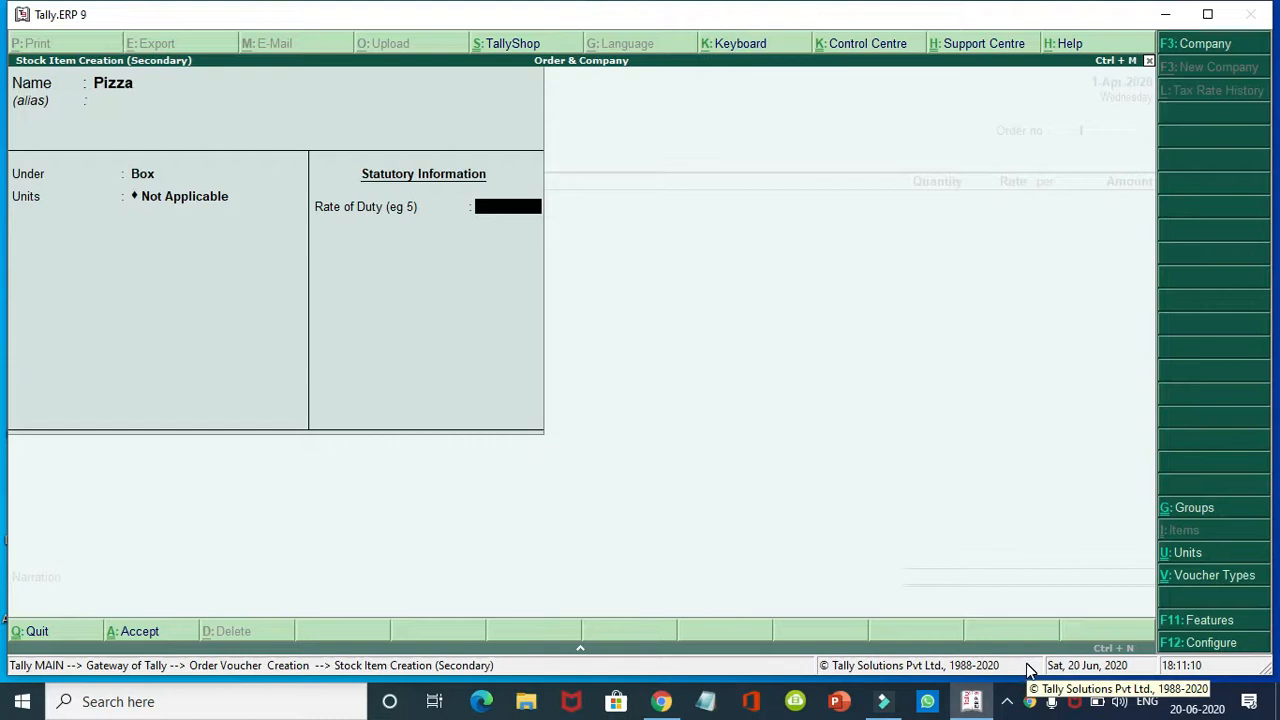
Create a simple unit with symbol B and 0 decimal places for Pizza, and save the stock item
{"action": "key", "text": "BackSpace"}
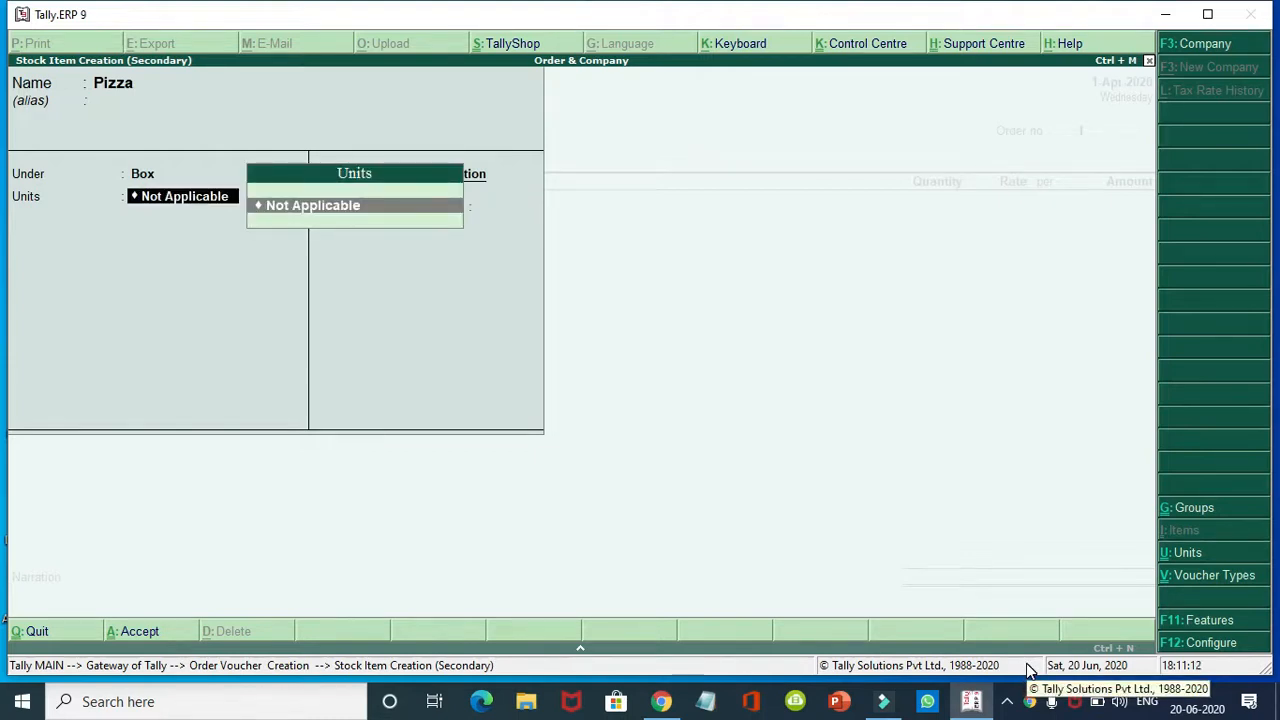
{"action": "key", "text": "alt+c"}
{"action": "type", "text": "B"}
{"action": "key", "text": "Return"}
{"action": "key", "text": "Return"}
{"action": "key", "text": "Return"}
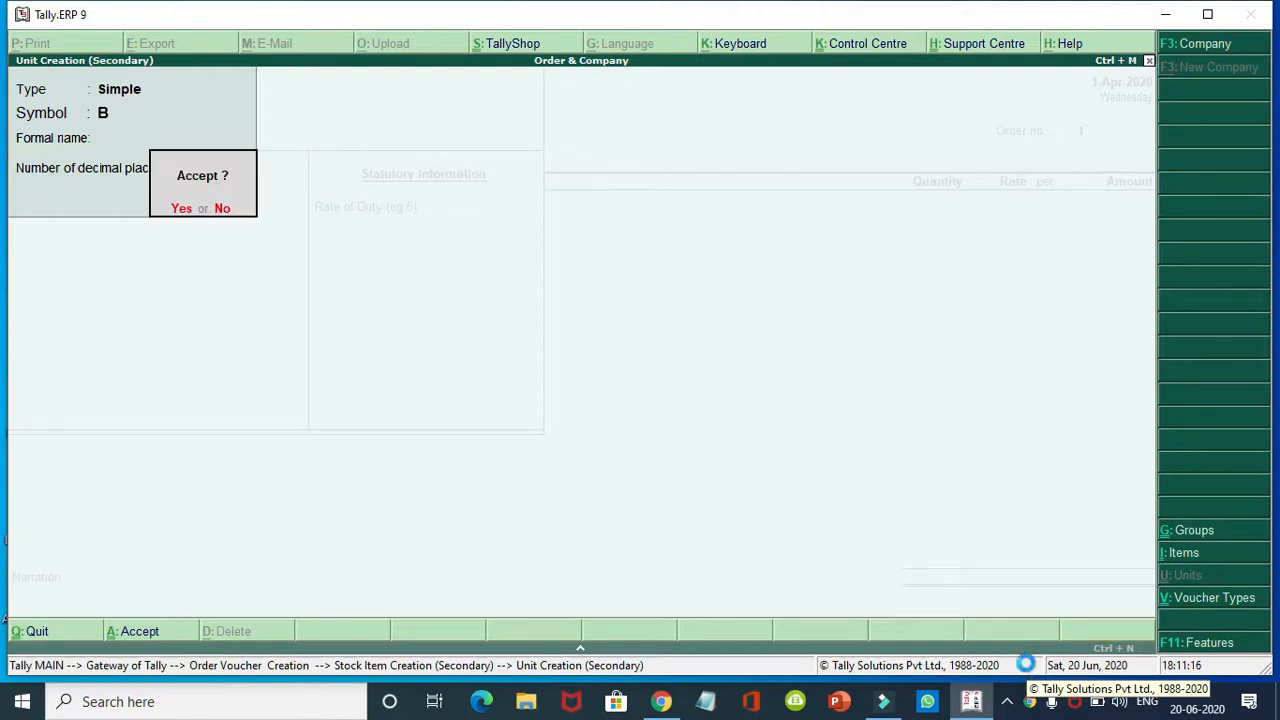
{"action": "key", "text": "Return"}
{"action": "key", "text": "Return"}
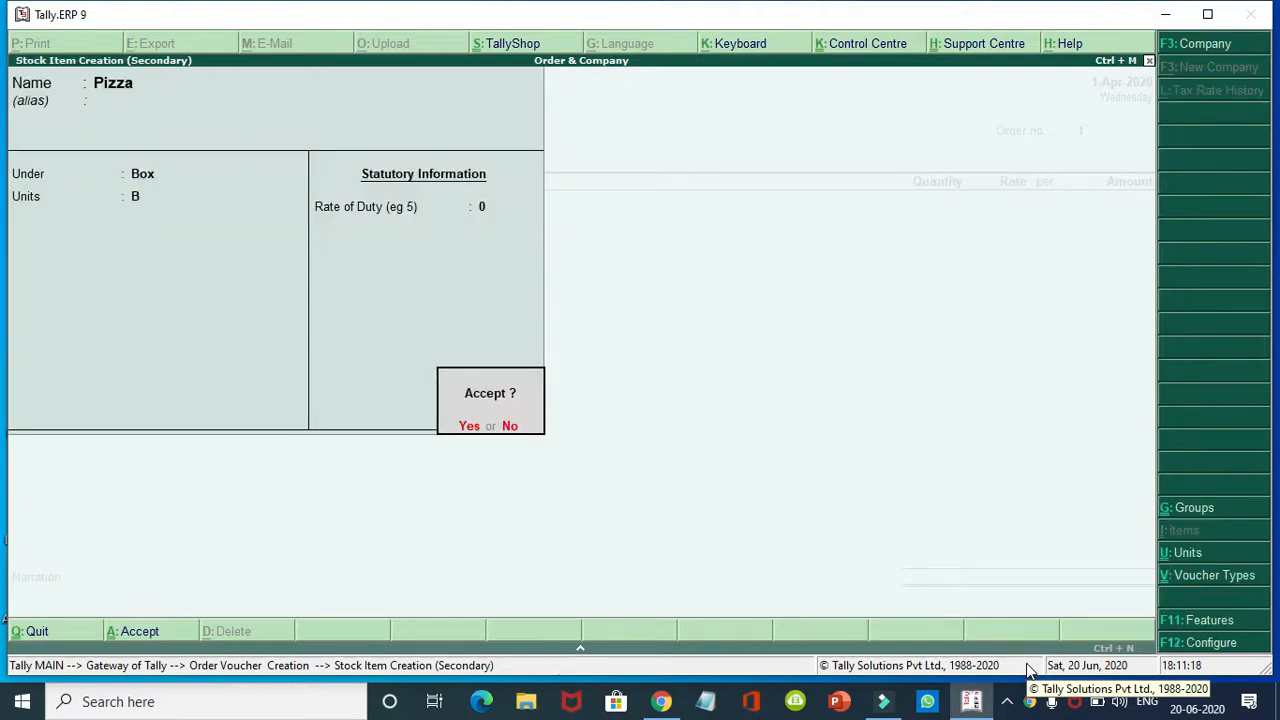
{"action": "key", "text": "Return"}
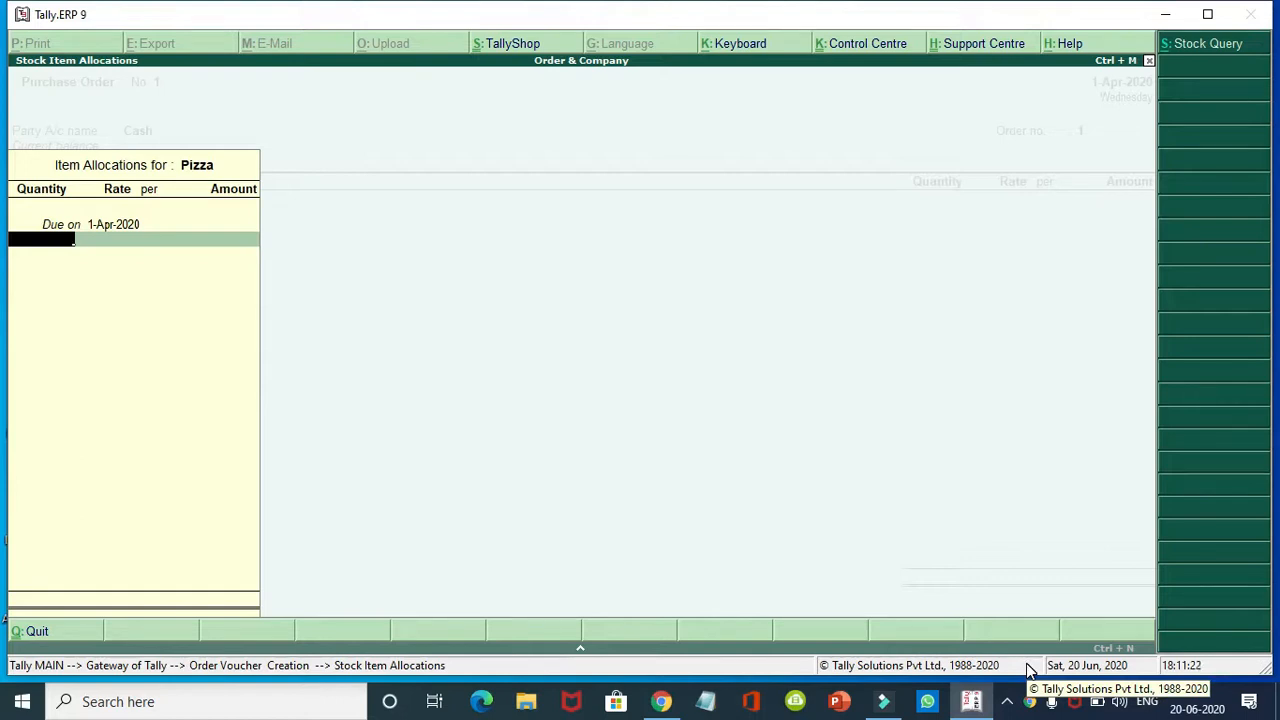
Allocate 10 B of Pizza at a rate of 300 per B, keeping the 1-Apr-2020 due date
{"action": "type", "text": "10"}
{"action": "key", "text": "Return"}
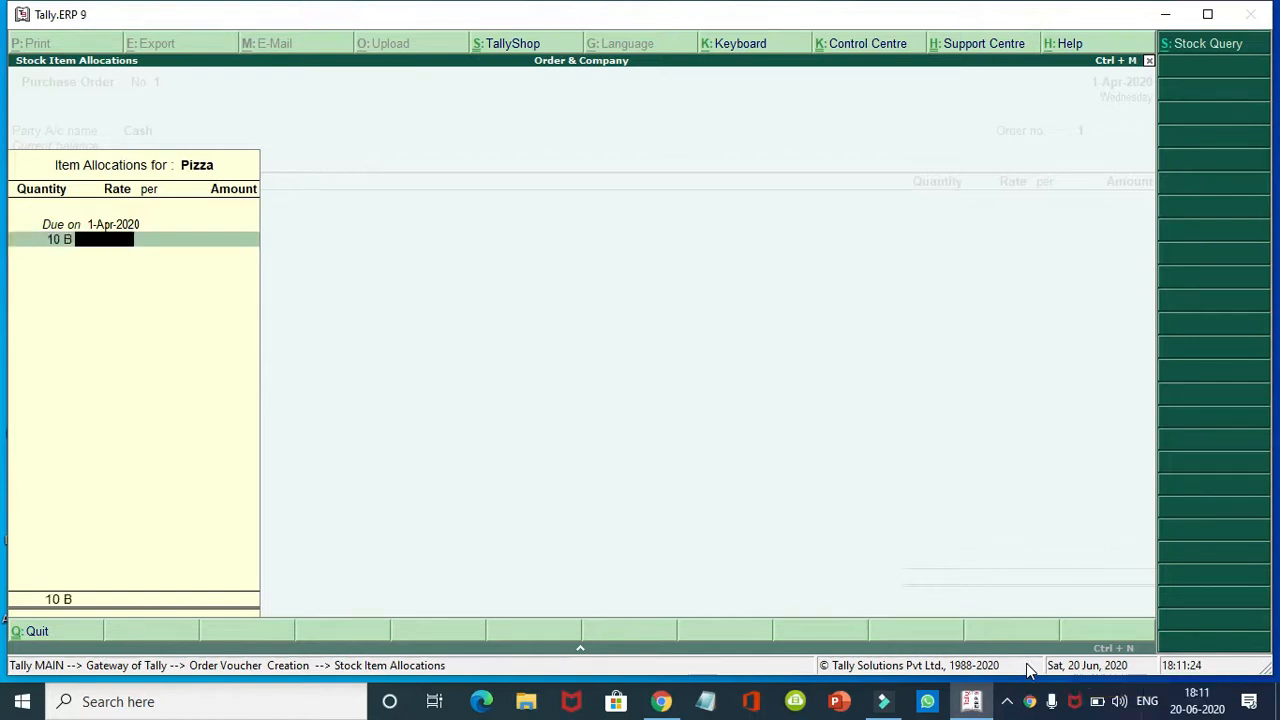
{"action": "type", "text": "300"}
{"action": "key", "text": "Return"}
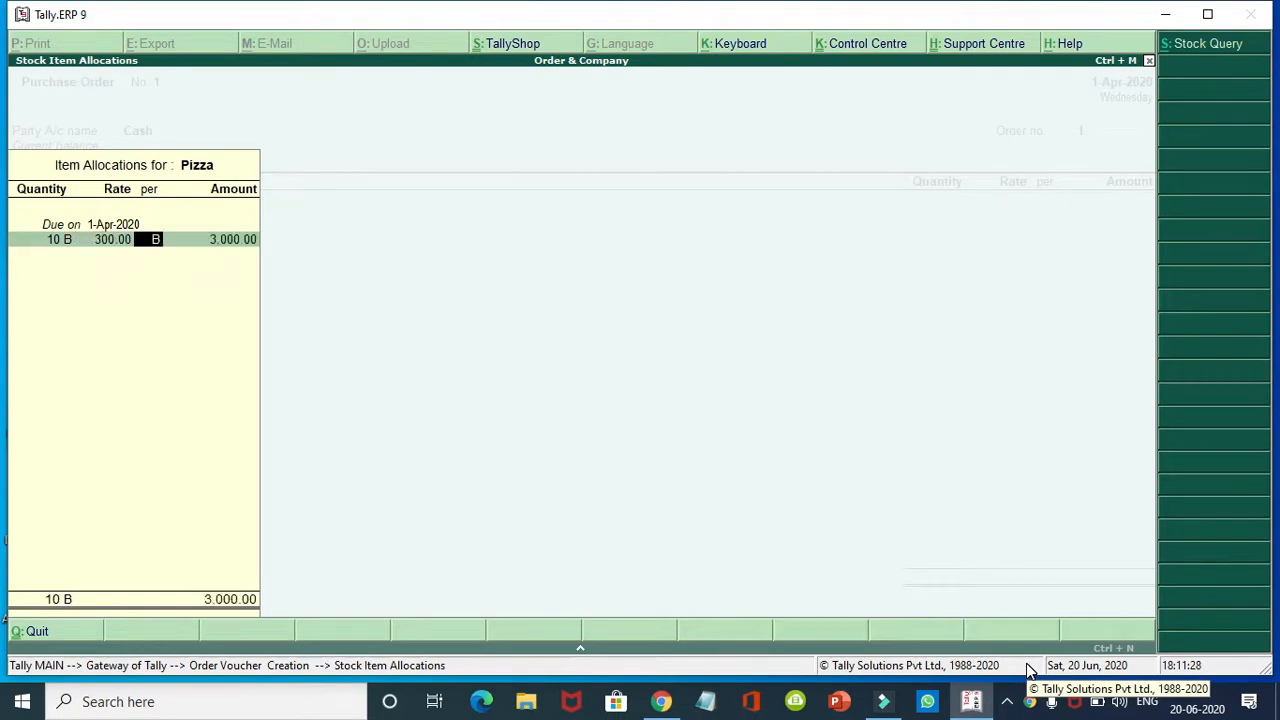
{"action": "key", "text": "Return"}
{"action": "key", "text": "Return"}
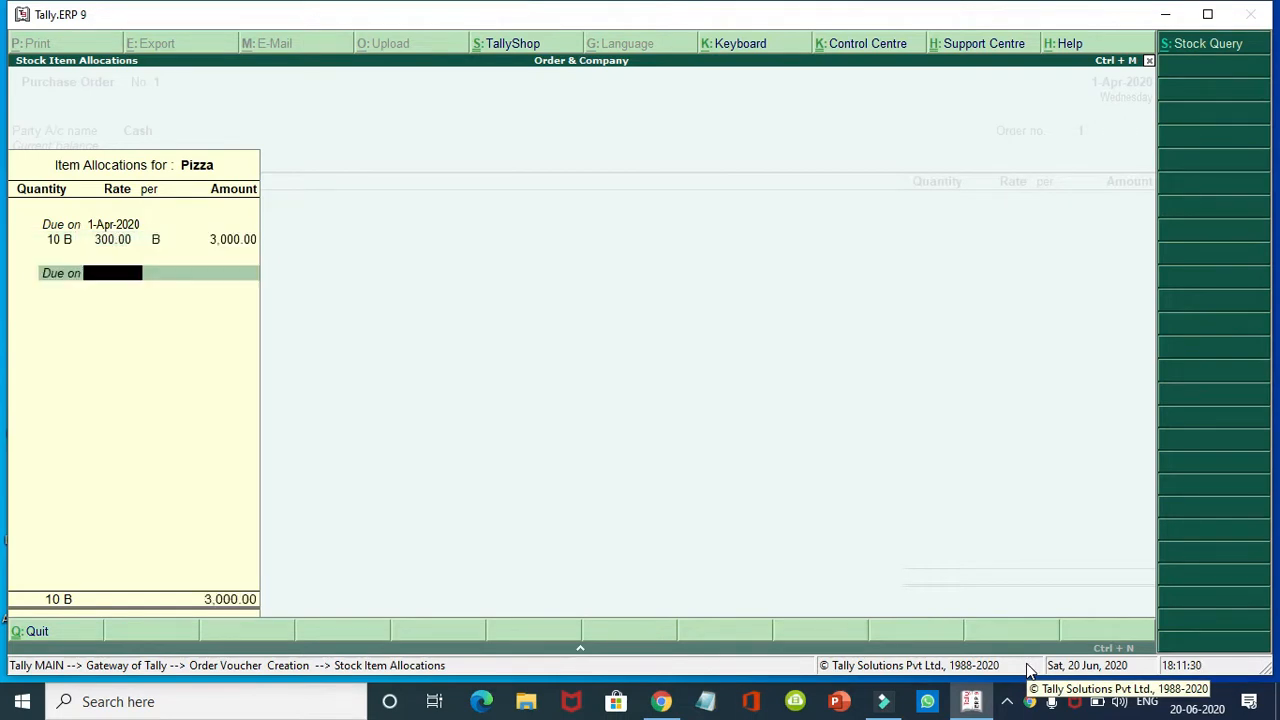
{"action": "key", "text": "Return"}
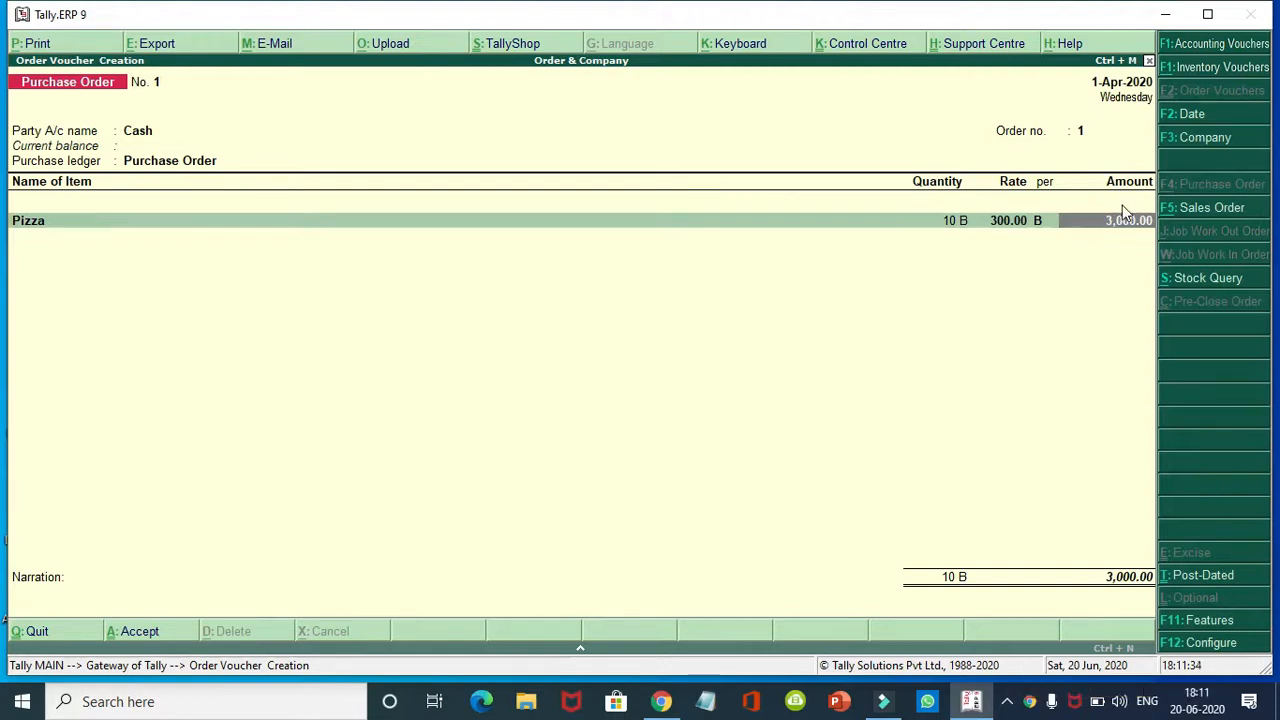
End the item list of purchase order 1 and save the voucher without a narration
{"action": "key", "text": "Return"}
{"action": "key", "text": "Return"}
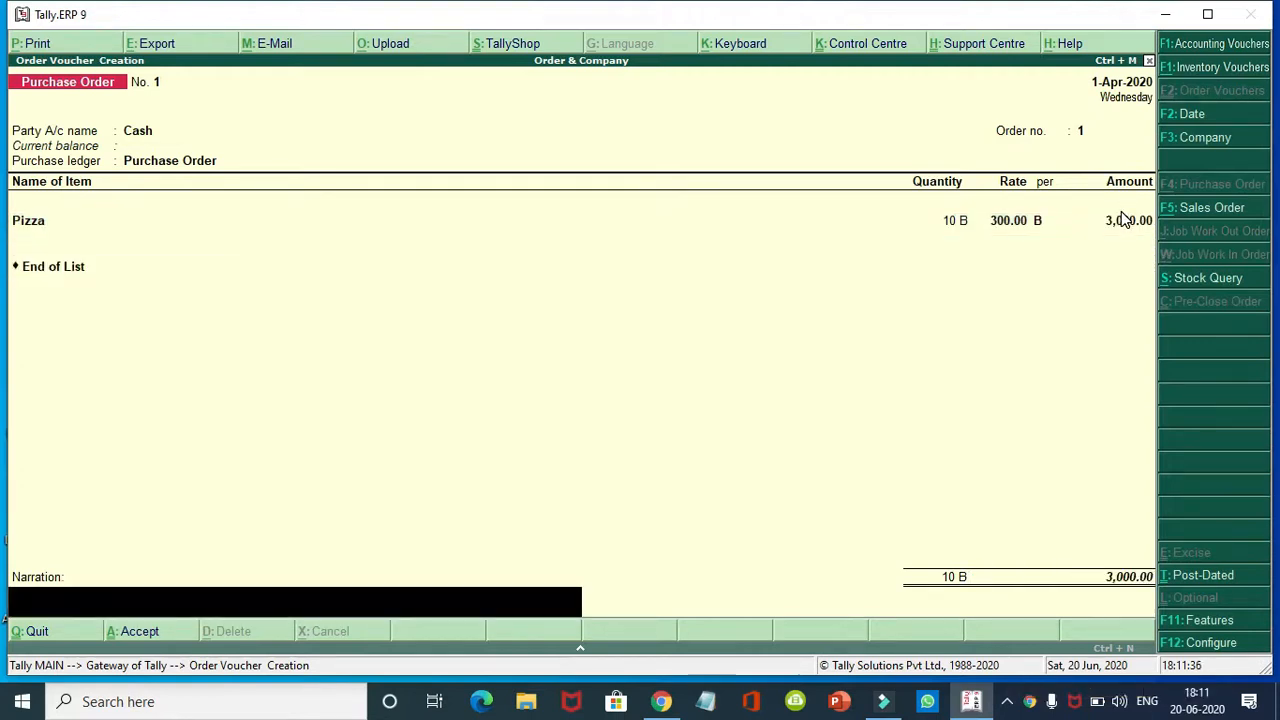
{"action": "key", "text": "Return"}
{"action": "key", "text": "Return"}
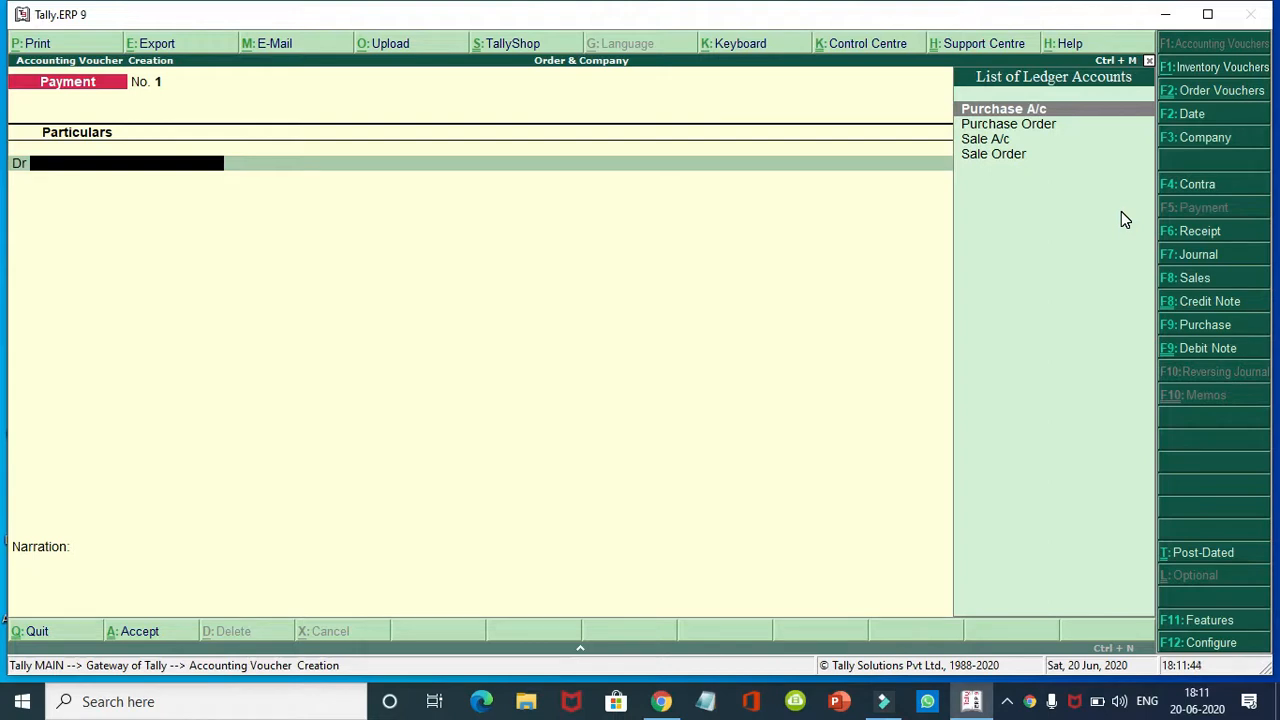
Start purchase order 2 with Cash as the party, keeping the default supplier, order and receipt details
{"action": "key", "text": "alt+F9"}
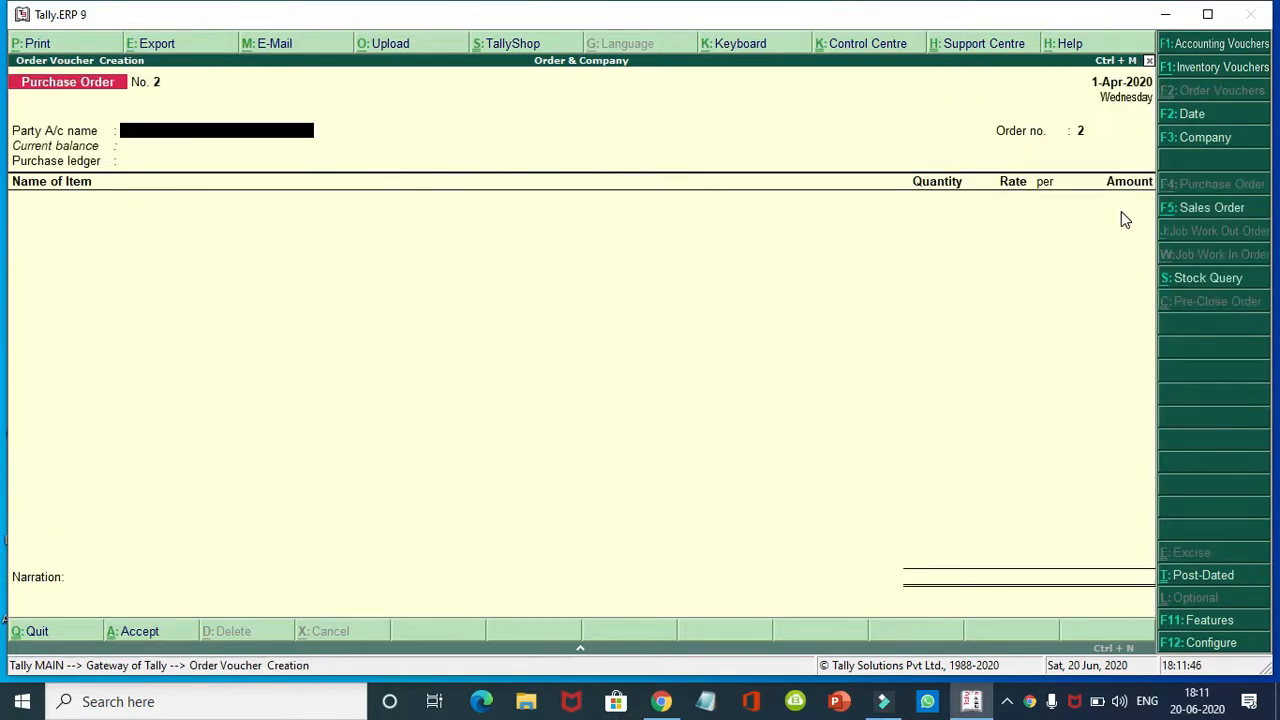
{"action": "key", "text": "Return"}
{"action": "key", "text": "Return"}
{"action": "key", "text": "Return"}
{"action": "key", "text": "Return"}
{"action": "key", "text": "Return"}
{"action": "key", "text": "Return"}
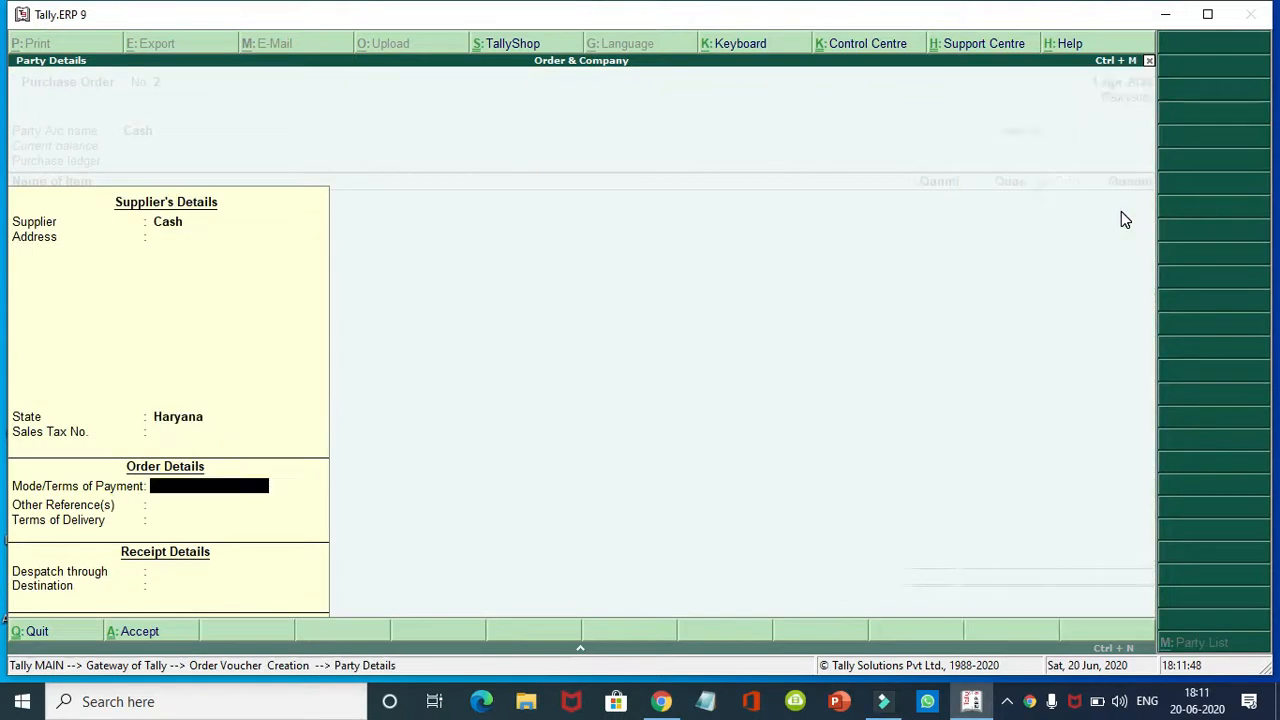
{"action": "key", "text": "Return"}
{"action": "key", "text": "Return"}
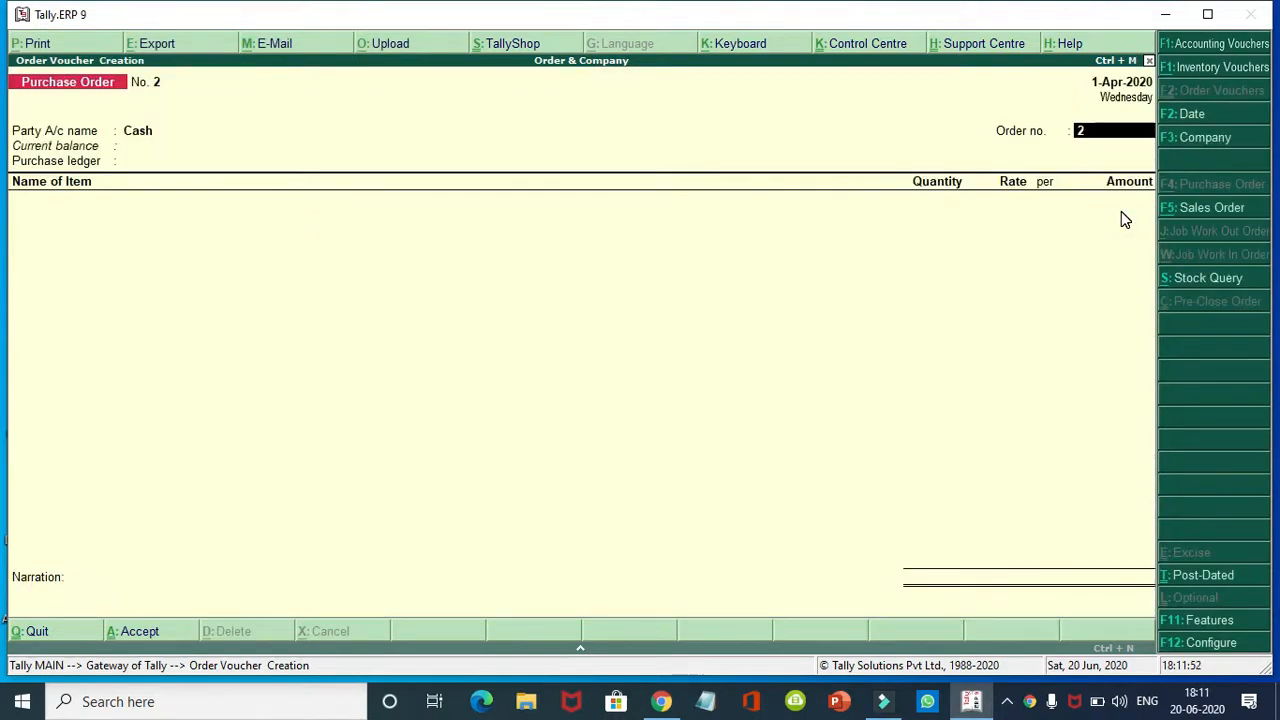
Keep order number 2, set Purchase Order as the purchase ledger and start a new stock item named Kurkre
{"action": "key", "text": "Return"}
{"action": "key", "text": "Down"}
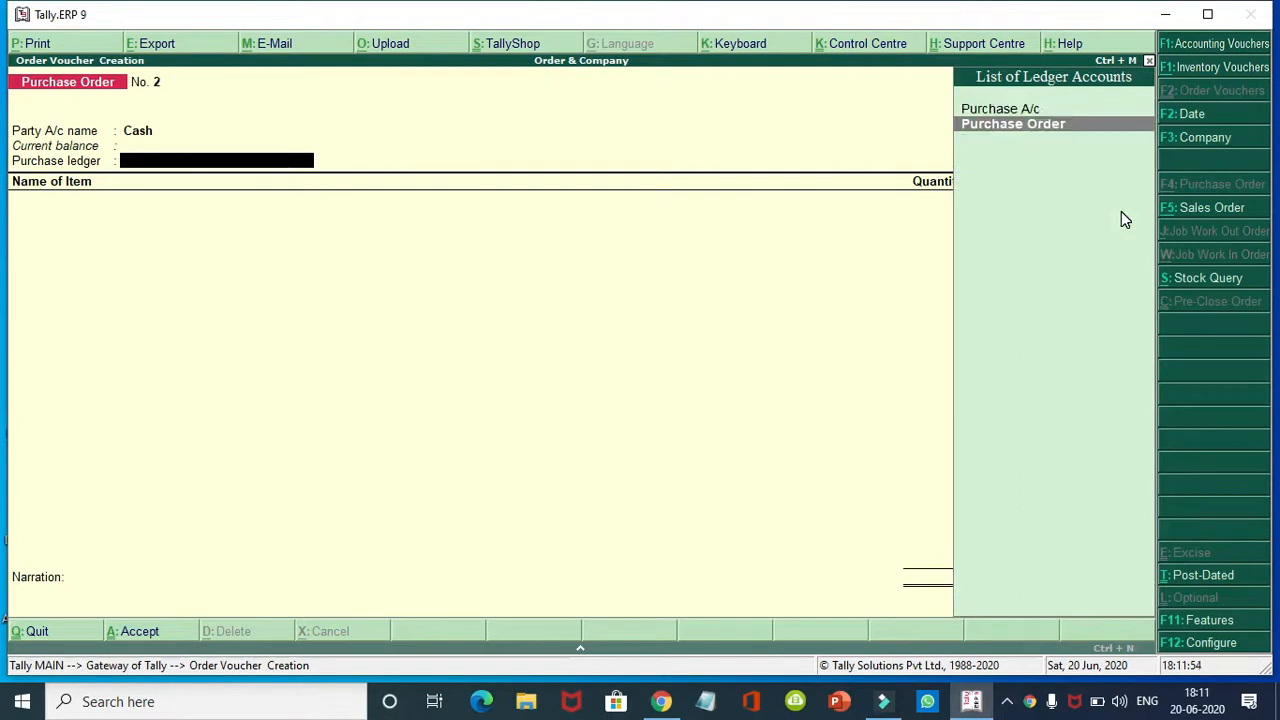
{"action": "key", "text": "Return"}
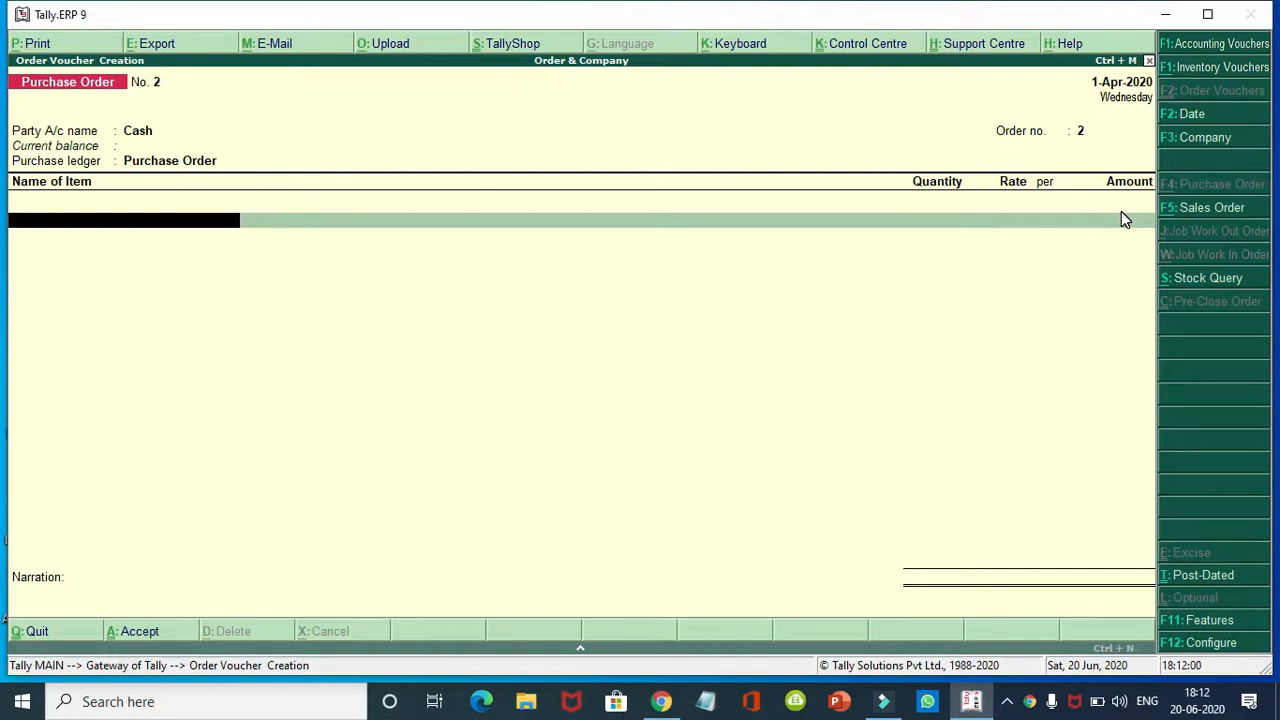
{"action": "key", "text": "alt+c"}
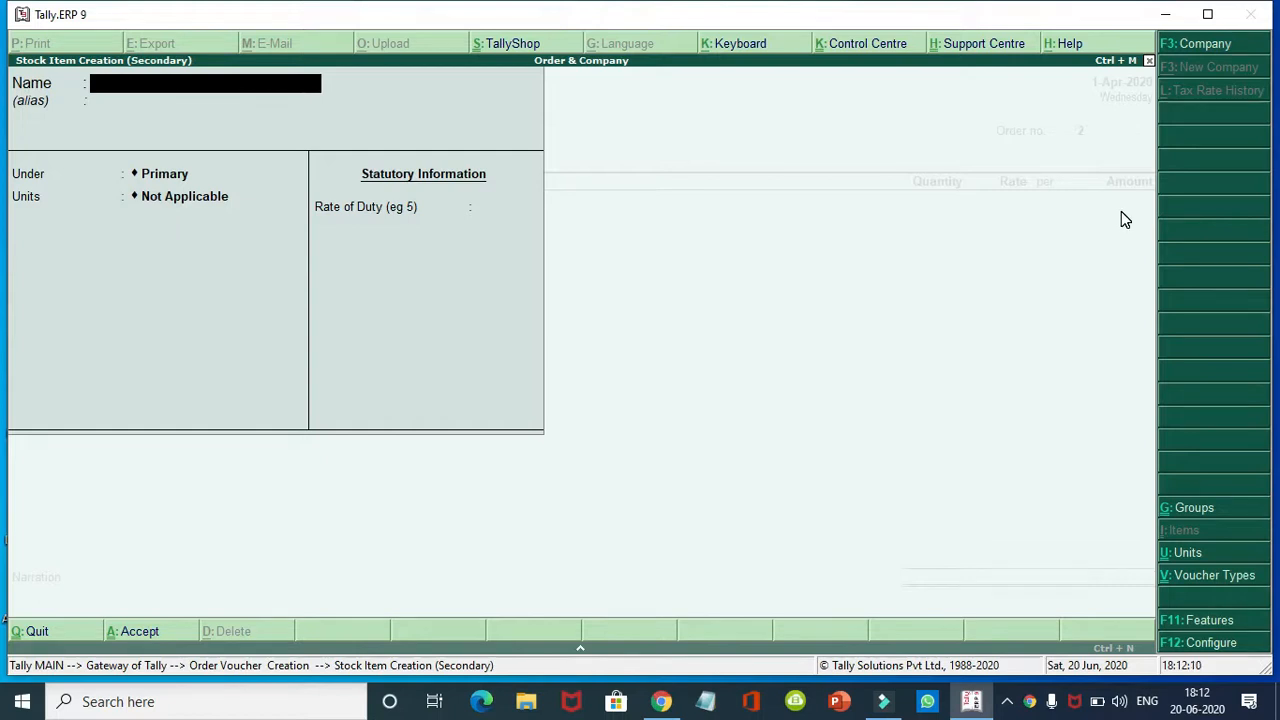
{"action": "type", "text": "Kurkre"}
{"action": "key", "text": "Return"}
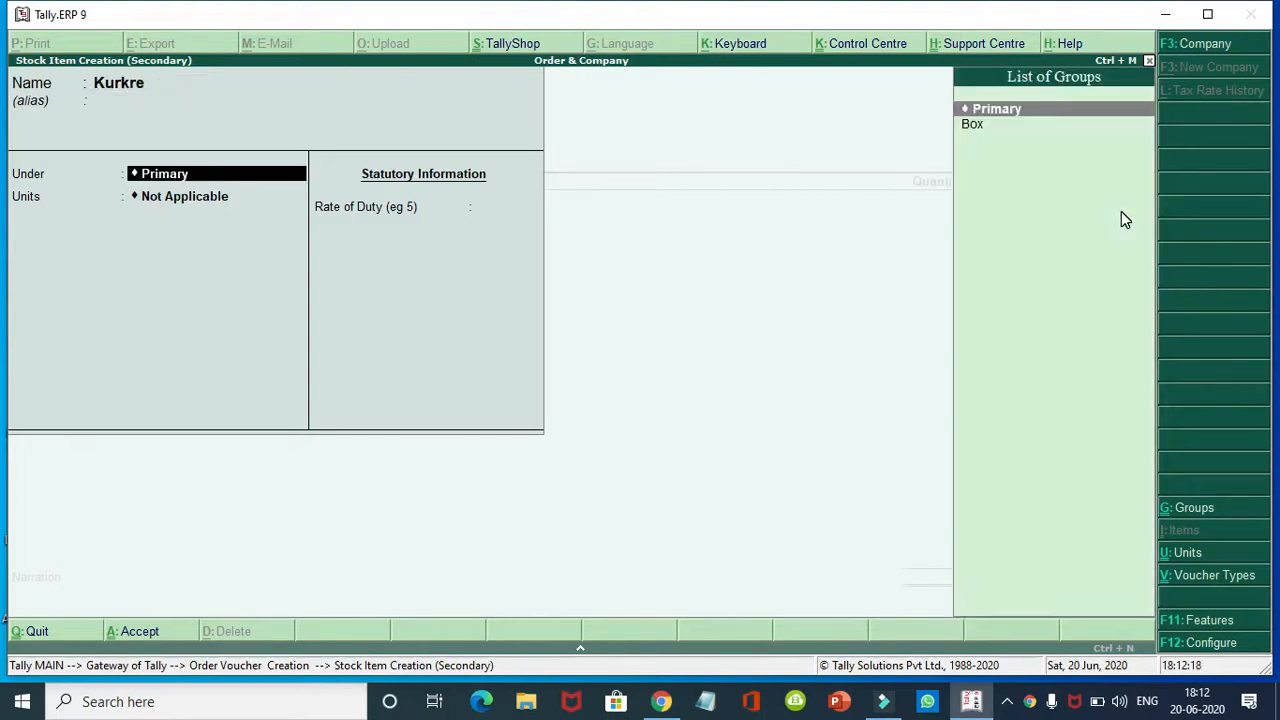
Create a stock group named Pkt with default settings and place the Kurkre item under it
{"action": "key", "text": "alt+c"}
{"action": "type", "text": "Pk"}
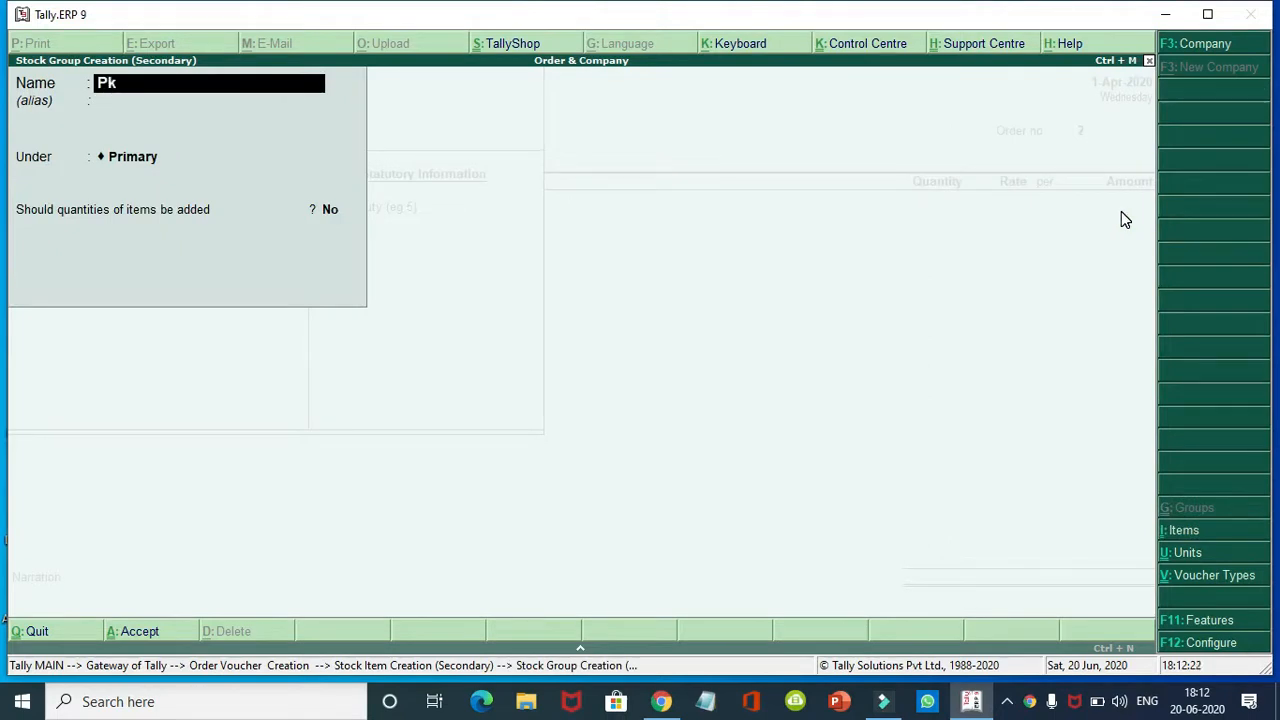
{"action": "key", "text": "Return"}
{"action": "key", "text": "Return"}
{"action": "key", "text": "Return"}
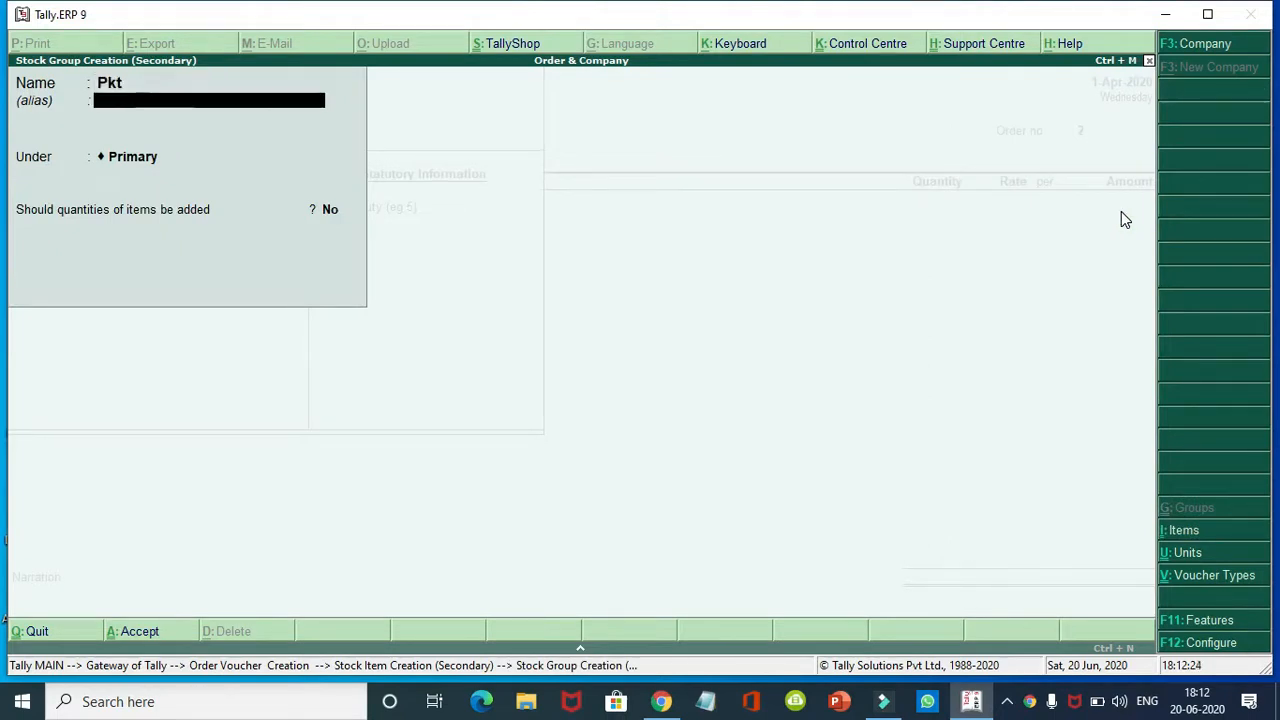
{"action": "key", "text": "Return"}
{"action": "key", "text": "Return"}
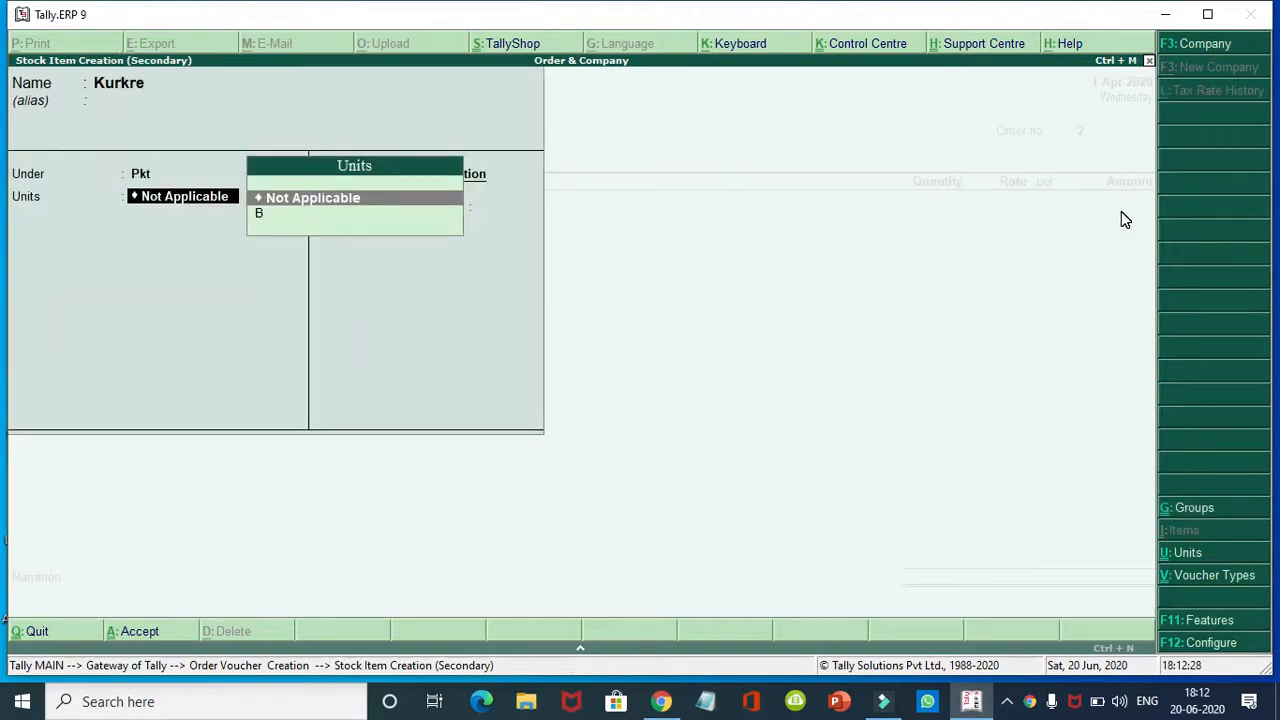
Create a simple unit with symbol P and 0 decimal places for Kurkre, and save the stock item
{"action": "key", "text": "alt+c"}
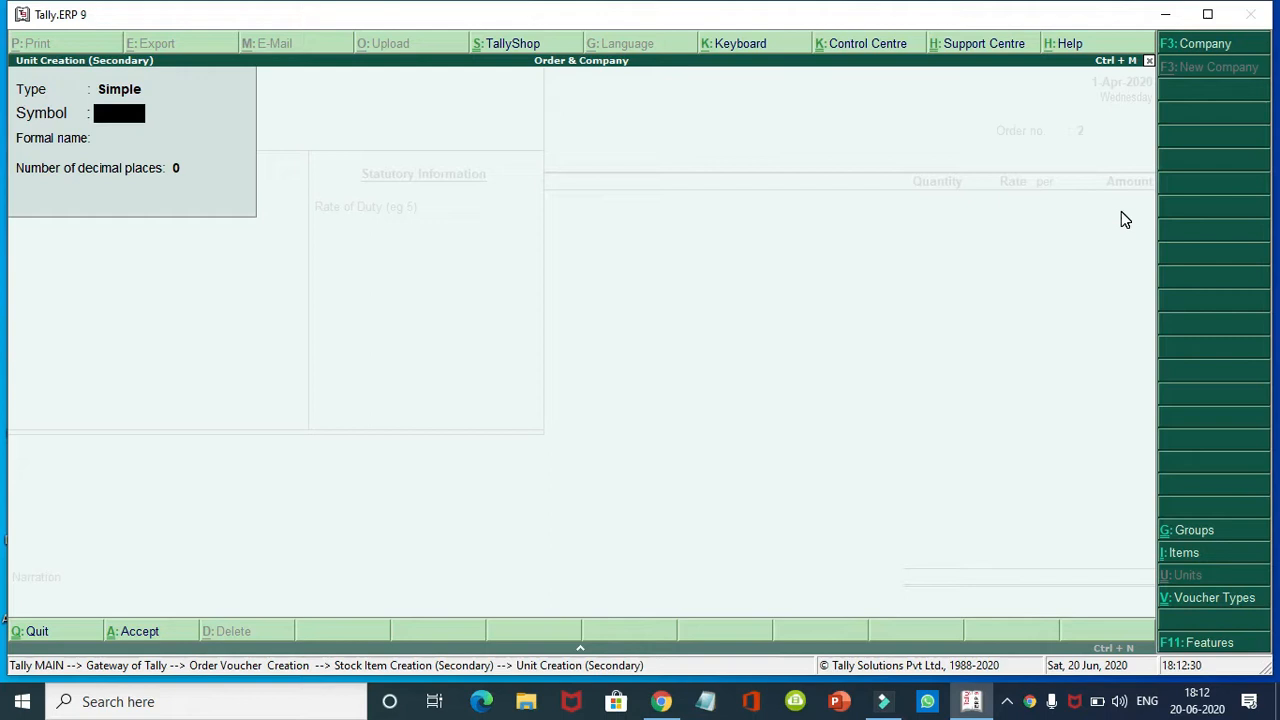
{"action": "type", "text": "P"}
{"action": "key", "text": "Return"}
{"action": "key", "text": "Return"}
{"action": "key", "text": "Return"}
{"action": "key", "text": "Return"}
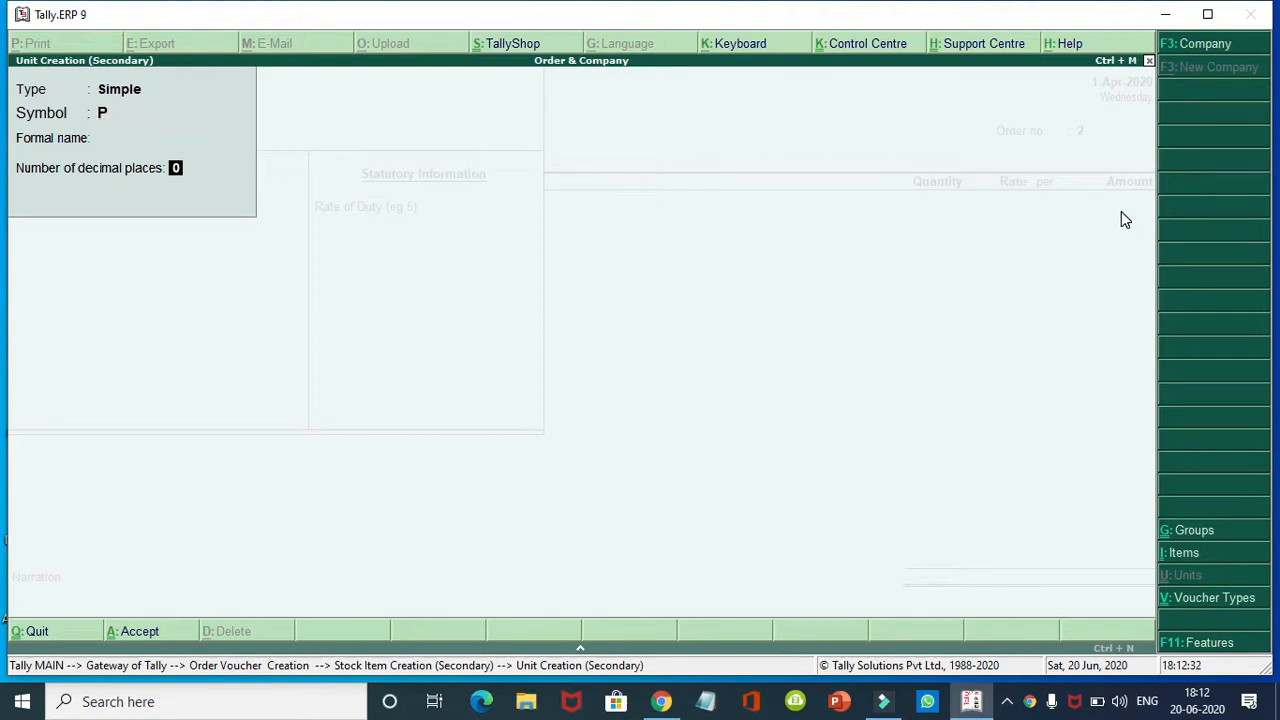
{"action": "key", "text": "Return"}
{"action": "key", "text": "Return"}
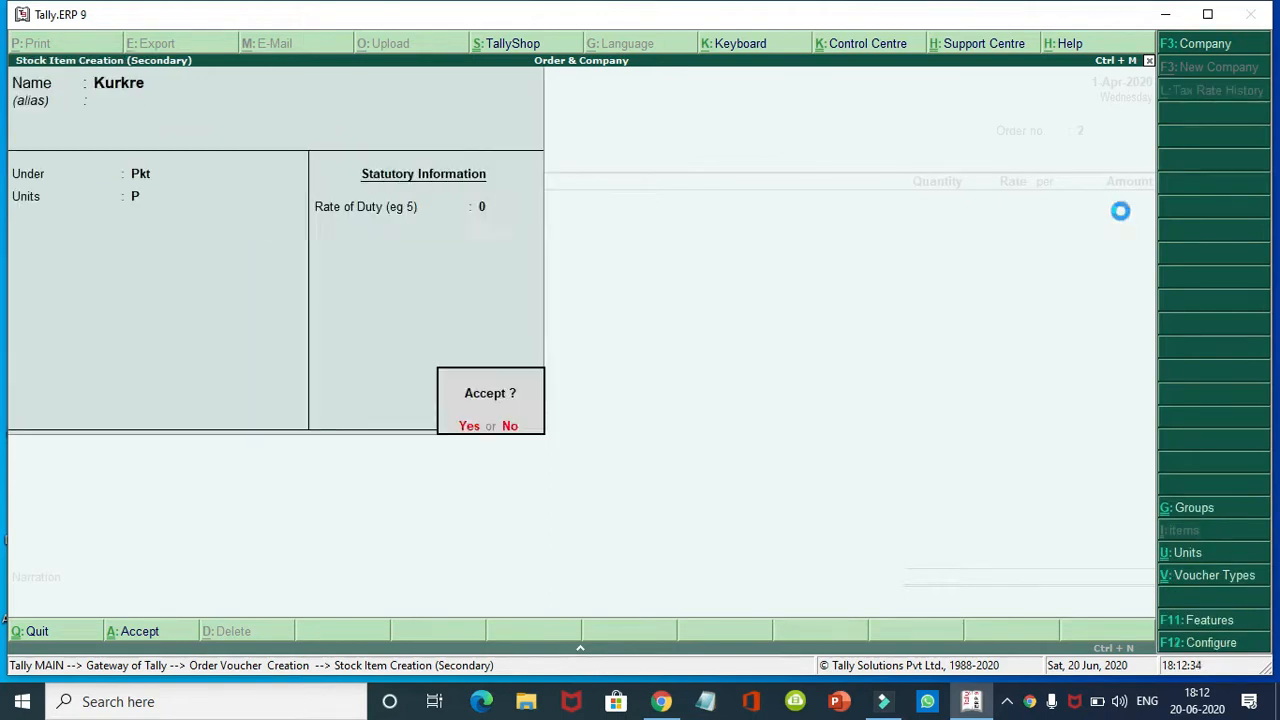
{"action": "key", "text": "Return"}
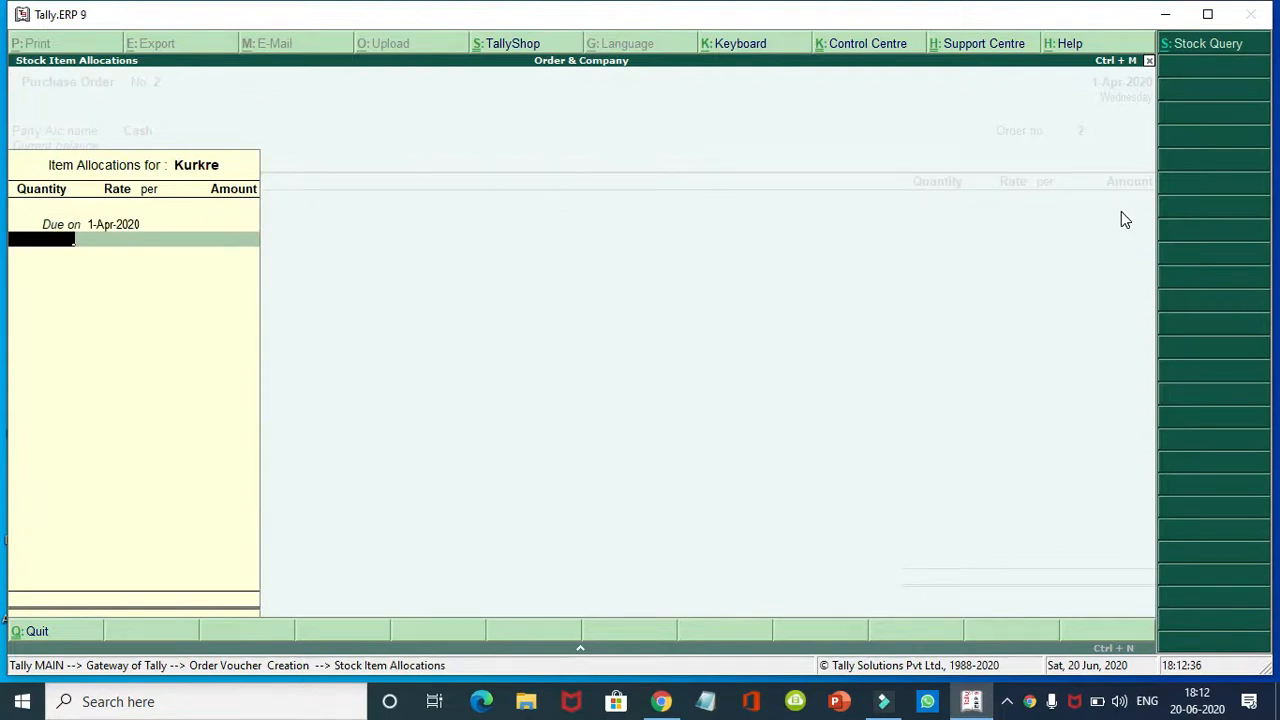
Allocate 40 P of Kurkre at a rate of 20 per P, keeping the 1-Apr-2020 due date
{"action": "type", "text": "2"}
{"action": "type", "text": "0"}
{"action": "key", "text": "Return"}
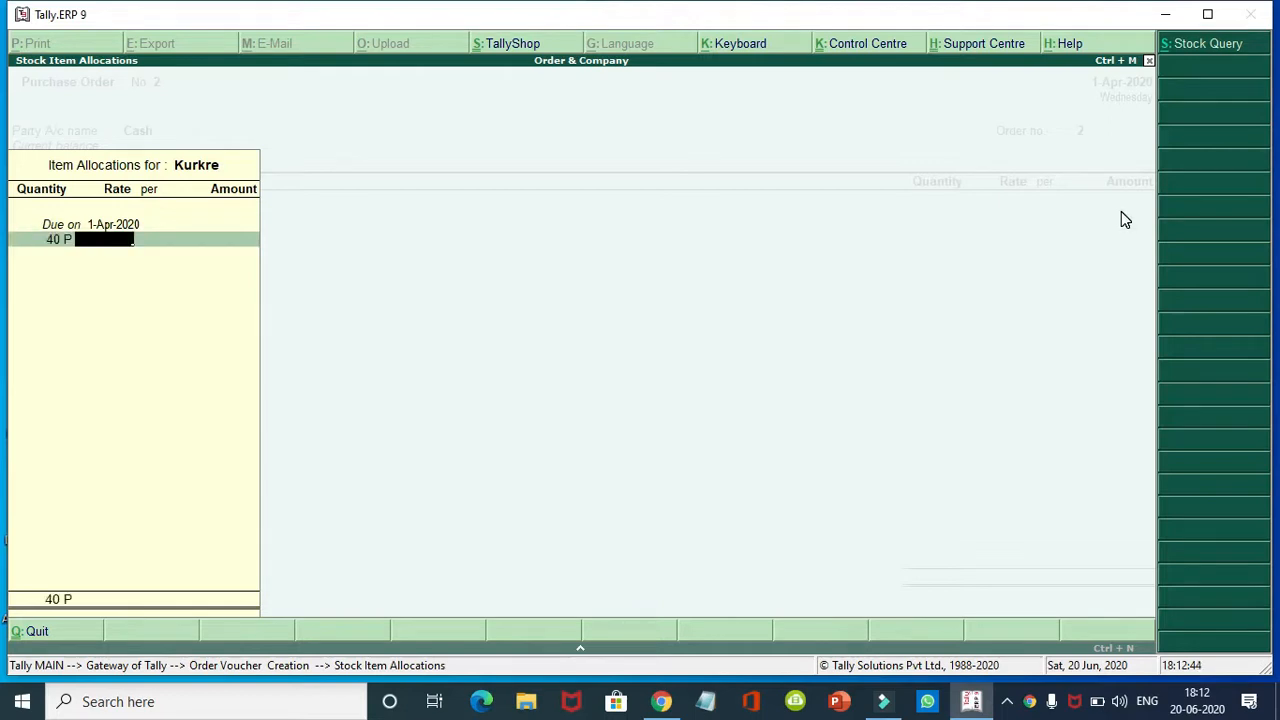
{"action": "type", "text": "20"}
{"action": "key", "text": "Return"}
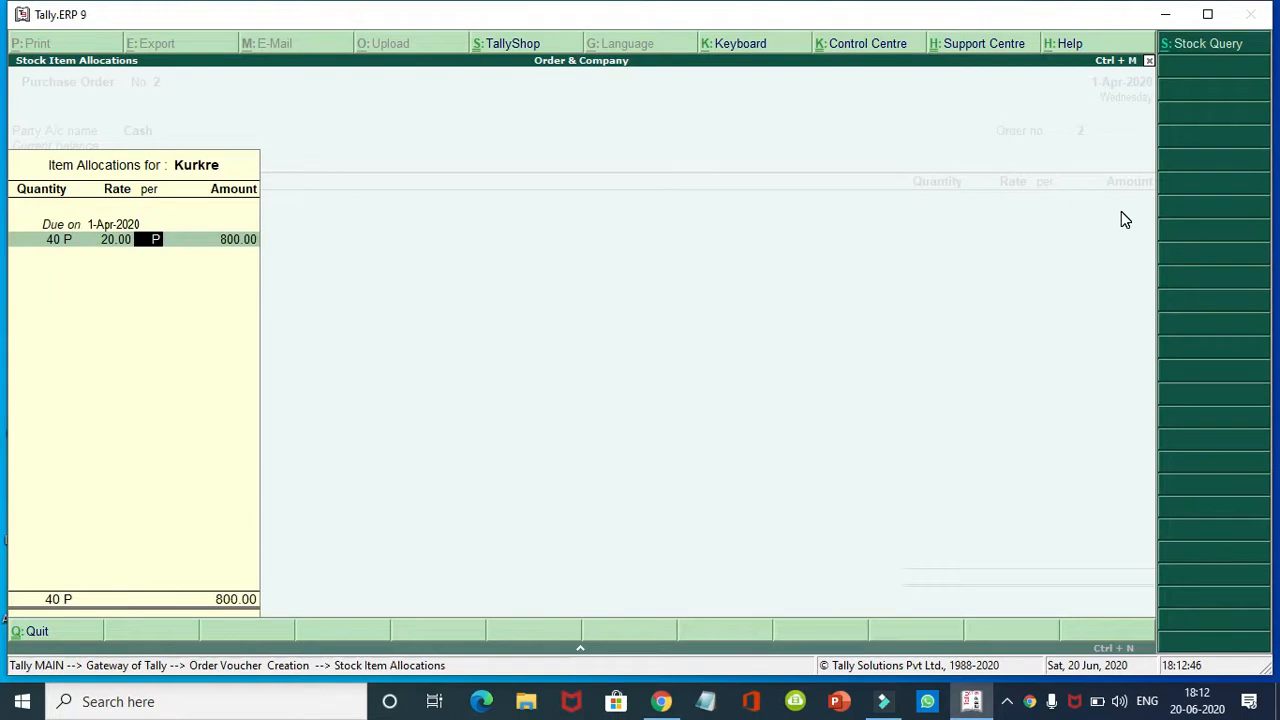
{"action": "key", "text": "Return"}
{"action": "key", "text": "Return"}
{"action": "key", "text": "Return"}
End the item list of purchase order 2 and save the voucher without a narration
{"action": "key", "text": "Return"}
{"action": "key", "text": "Return"}
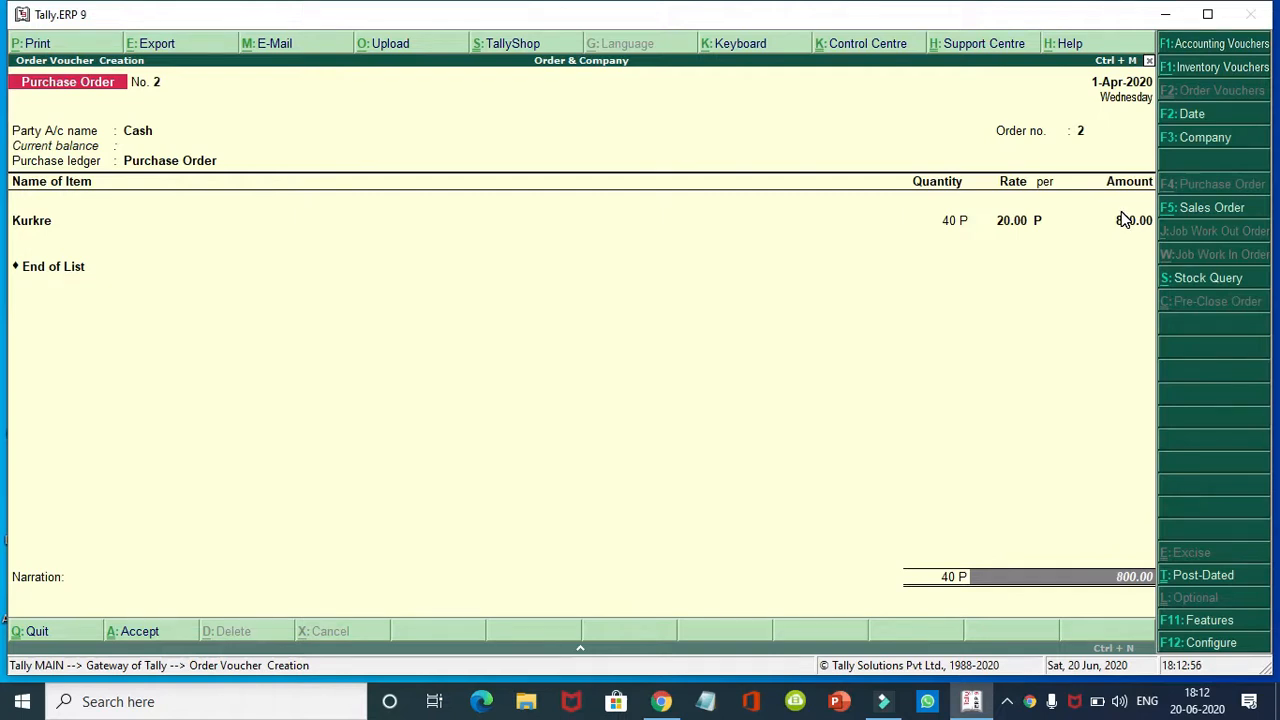
{"action": "key", "text": "Return"}
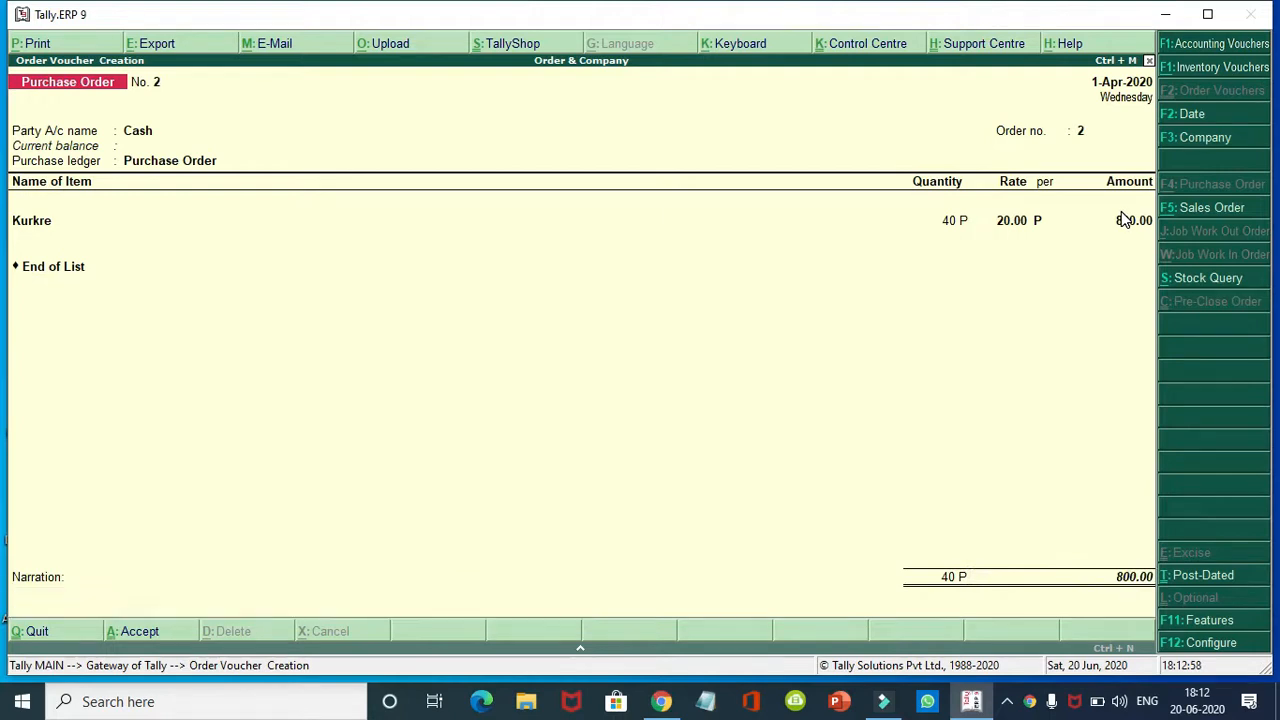
{"action": "key", "text": "Return"}
{"action": "key", "text": "Return"}
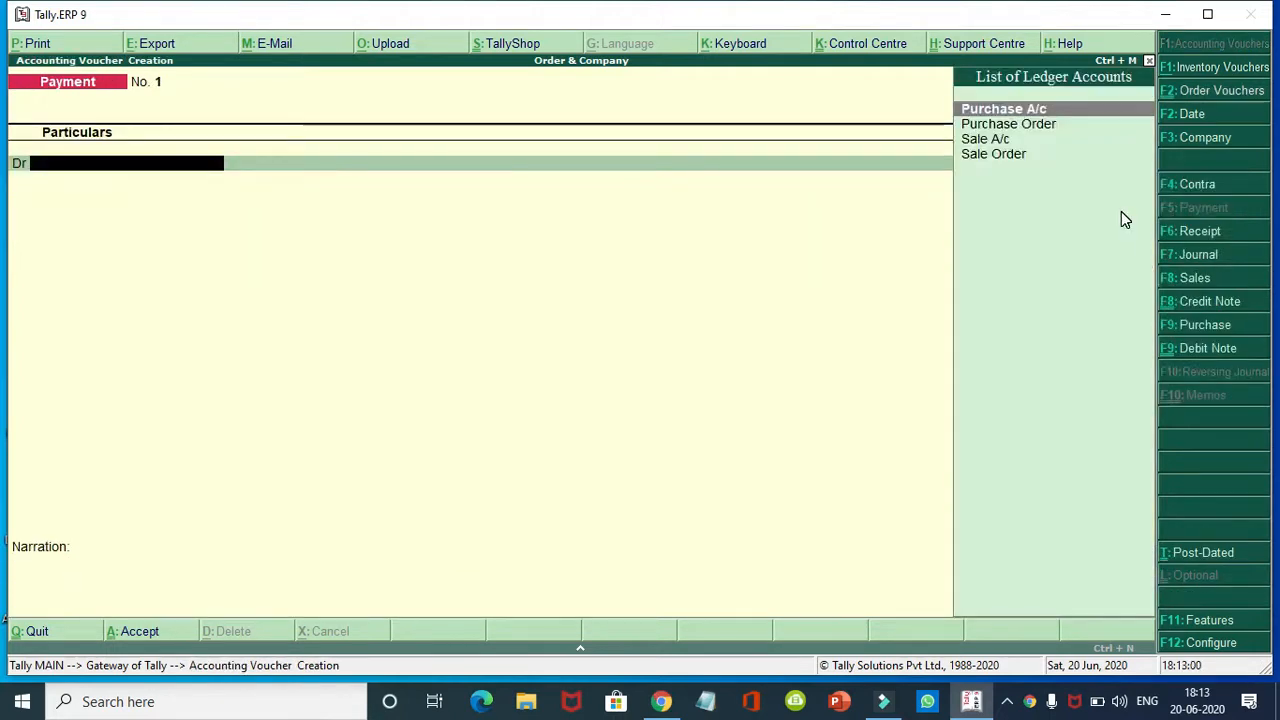
Quit the empty payment voucher and view the Trial Balance report
{"action": "key", "text": "Escape"}
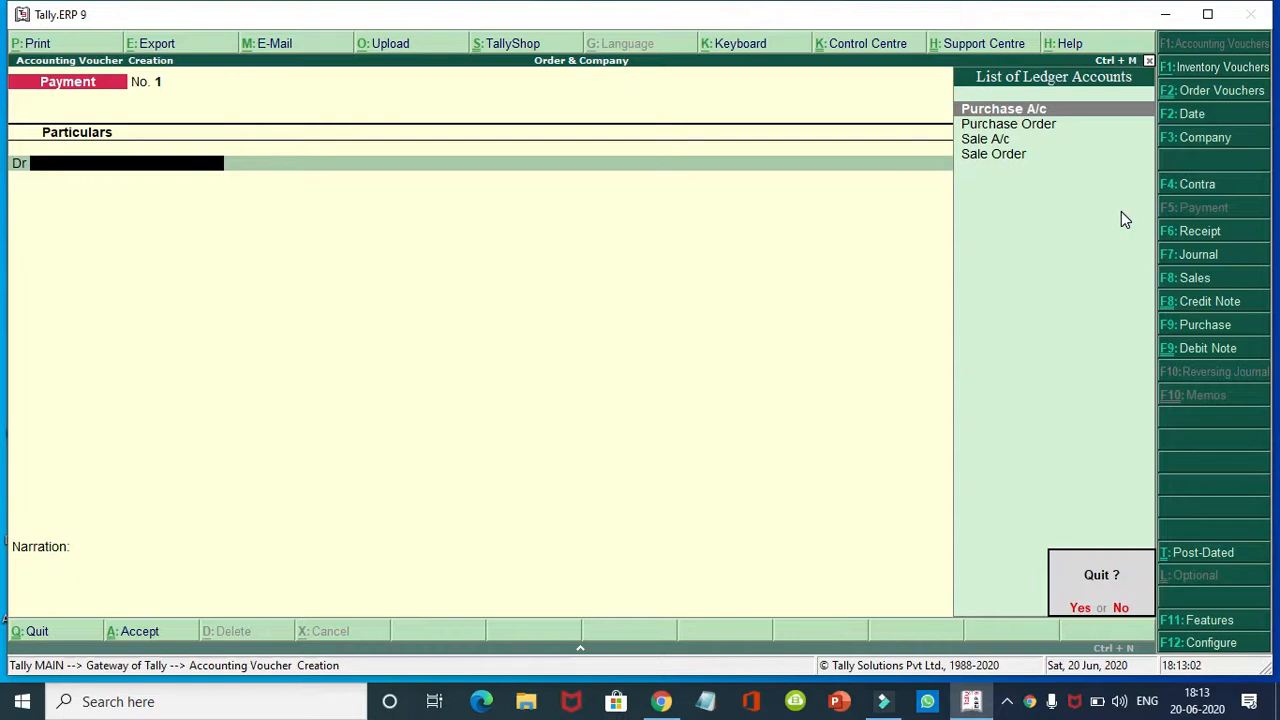
{"action": "key", "text": "Return"}
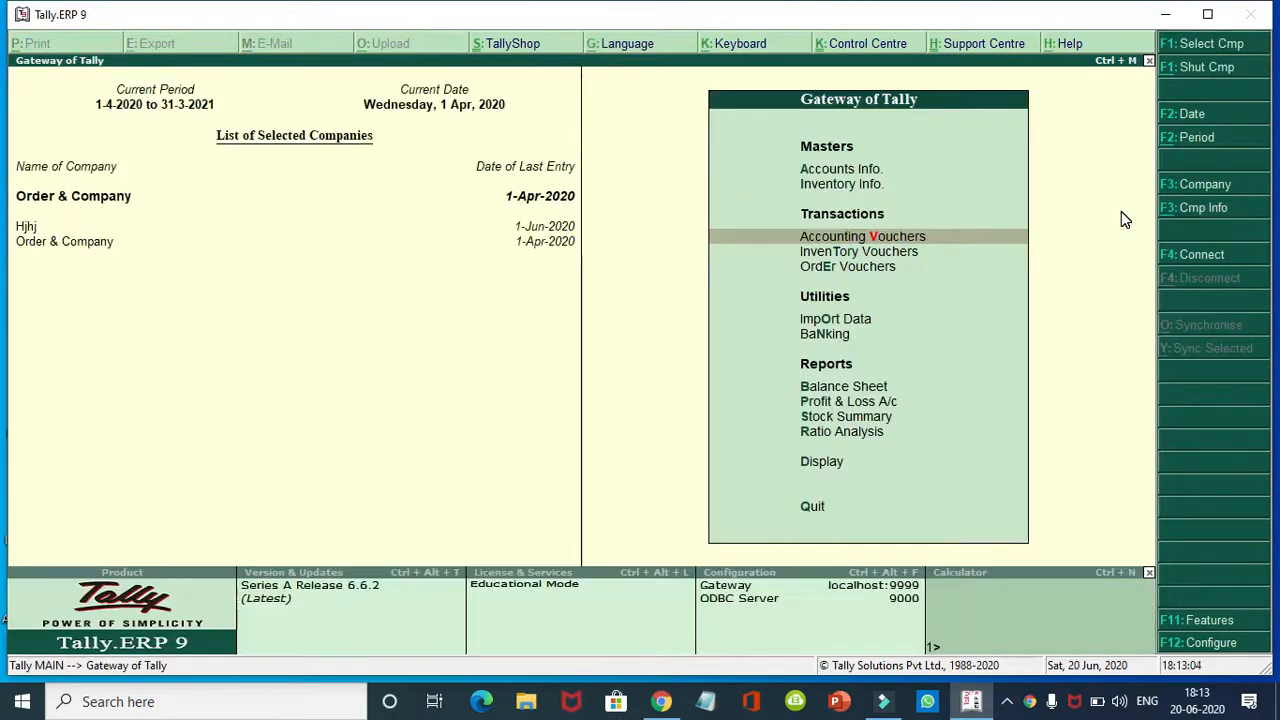
{"action": "key", "text": "Down"}
{"action": "key", "text": "Down"}
{"action": "key", "text": "Down"}
{"action": "key", "text": "Down"}
{"action": "key", "text": "Down"}
{"action": "key", "text": "Down"}
{"action": "key", "text": "Down"}
{"action": "key", "text": "Down"}
{"action": "key", "text": "Down"}
{"action": "key", "text": "Return"}
{"action": "key", "text": "Return"}
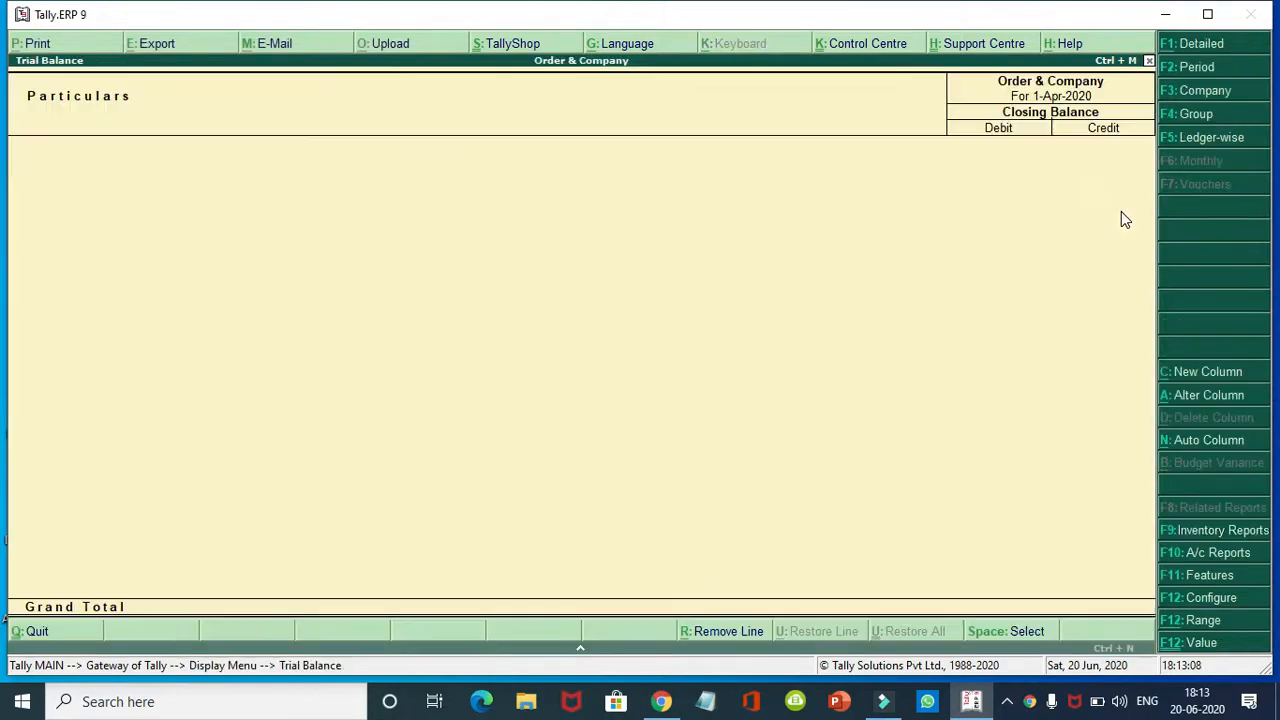
{"action": "key", "text": "Escape"}
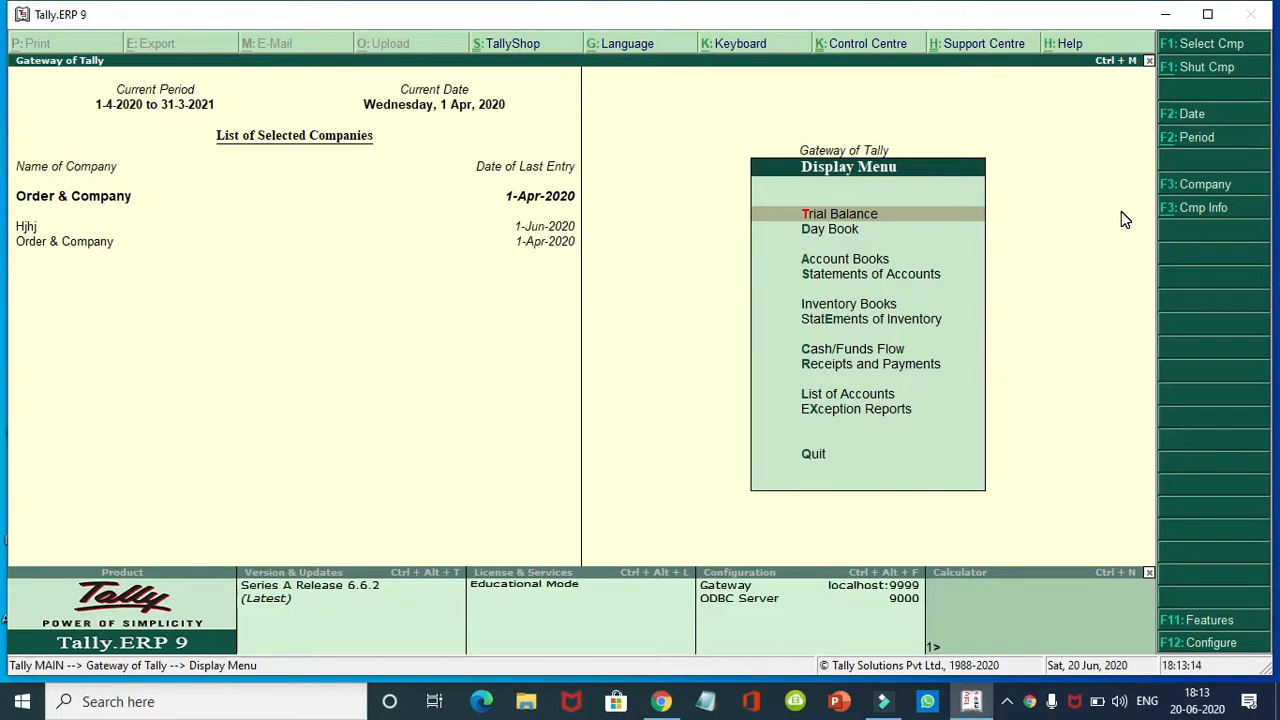
{"action": "key", "text": "Escape"}
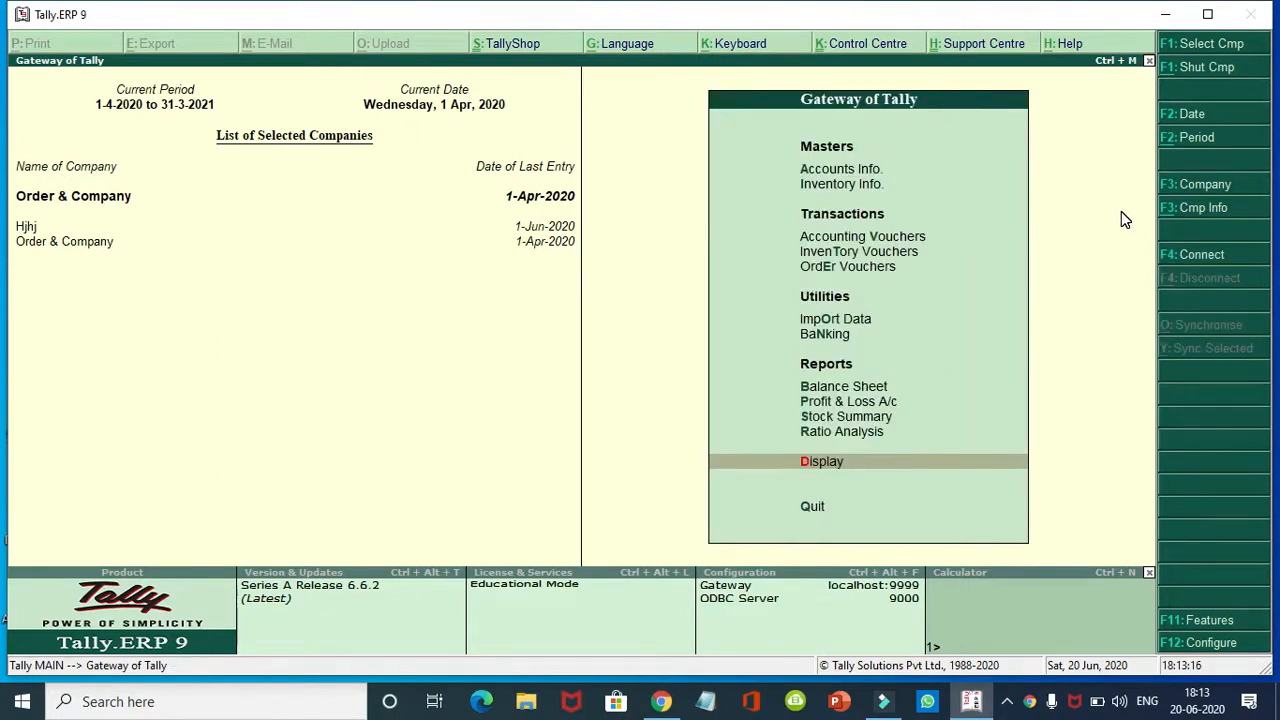
Open the Purchase Order Outstandings reports among the statements of inventory
{"action": "key", "text": "Return"}
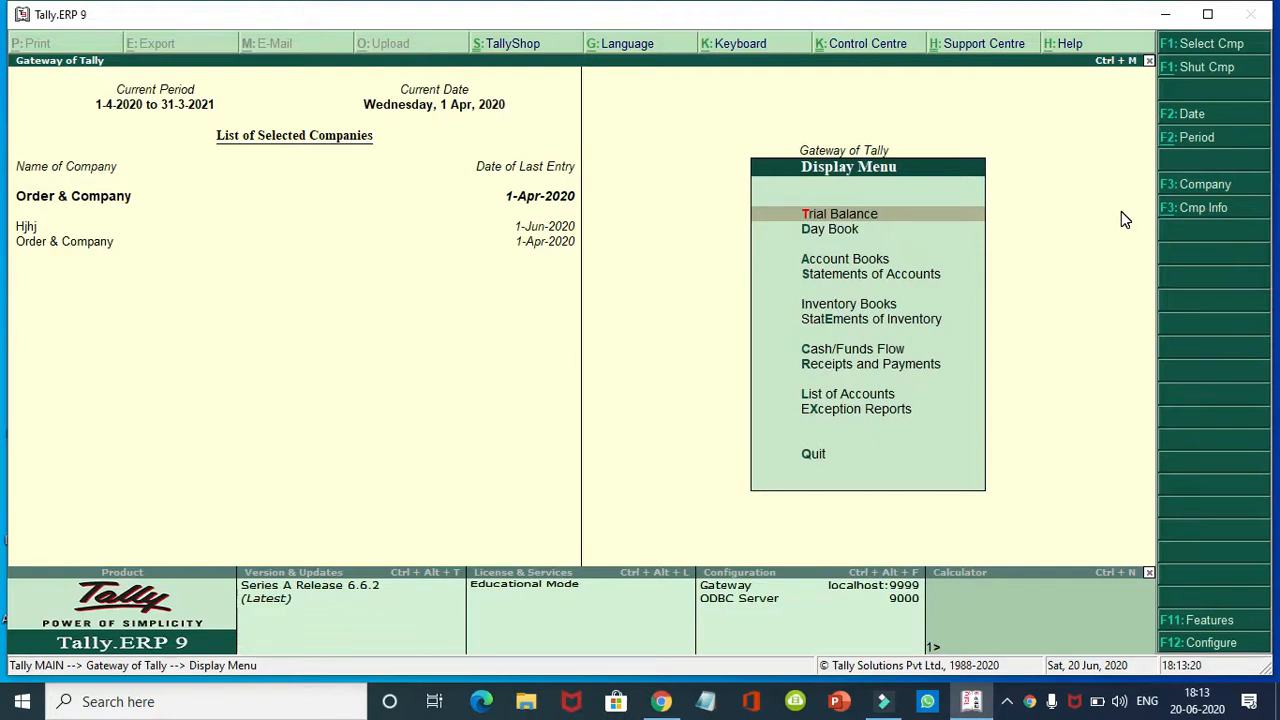
{"action": "key", "text": "Down"}
{"action": "key", "text": "Down"}
{"action": "key", "text": "Down"}
{"action": "key", "text": "Down"}
{"action": "key", "text": "Down"}
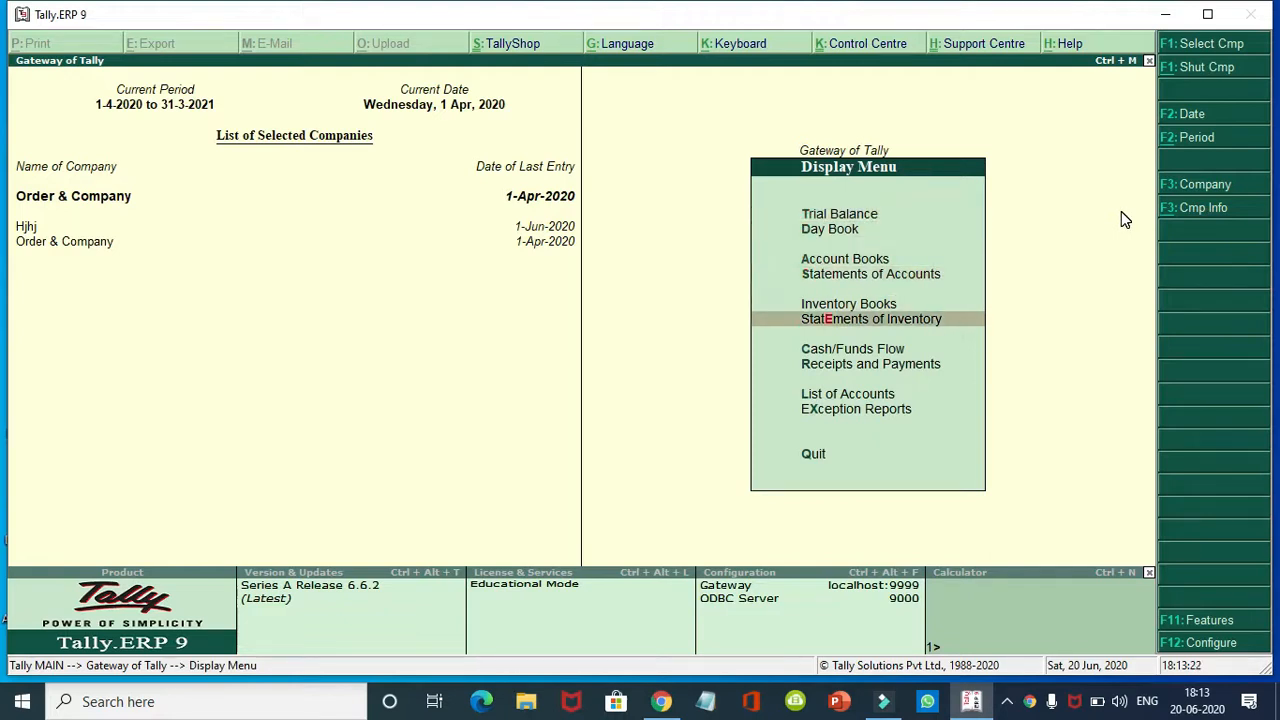
{"action": "key", "text": "Return"}
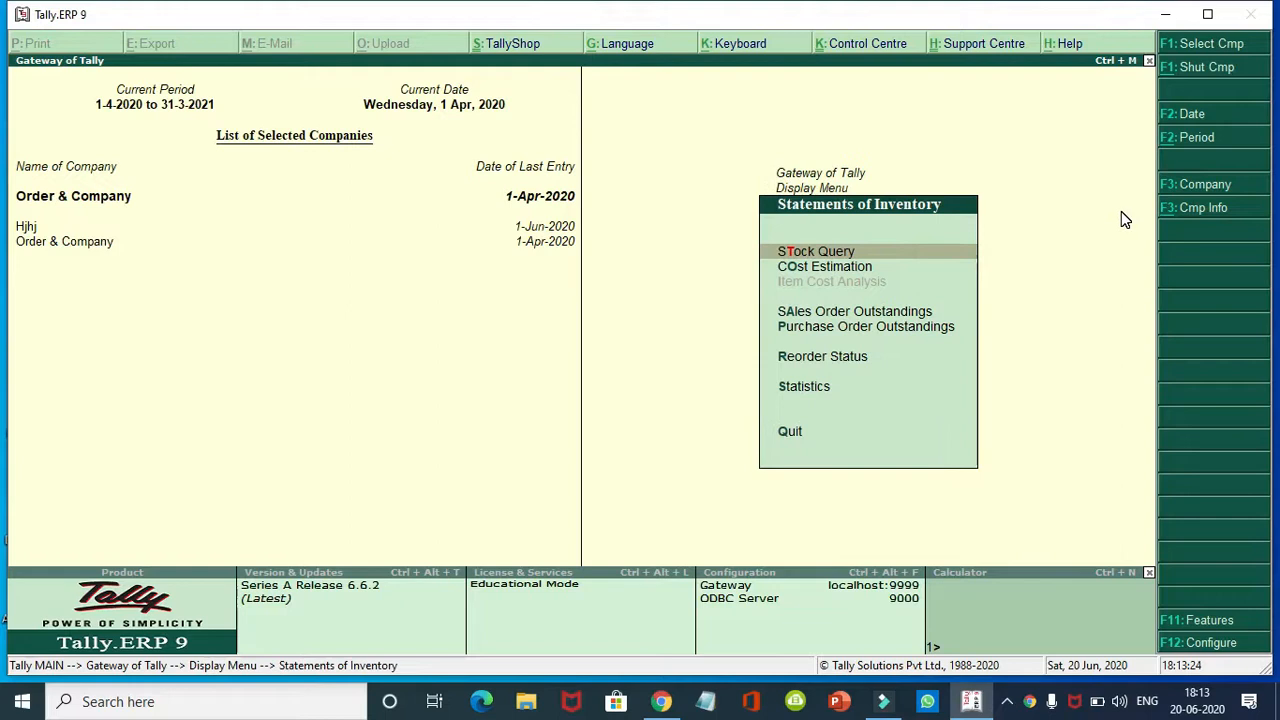
{"action": "key", "text": "Down"}
{"action": "key", "text": "Down"}
{"action": "key", "text": "Down"}
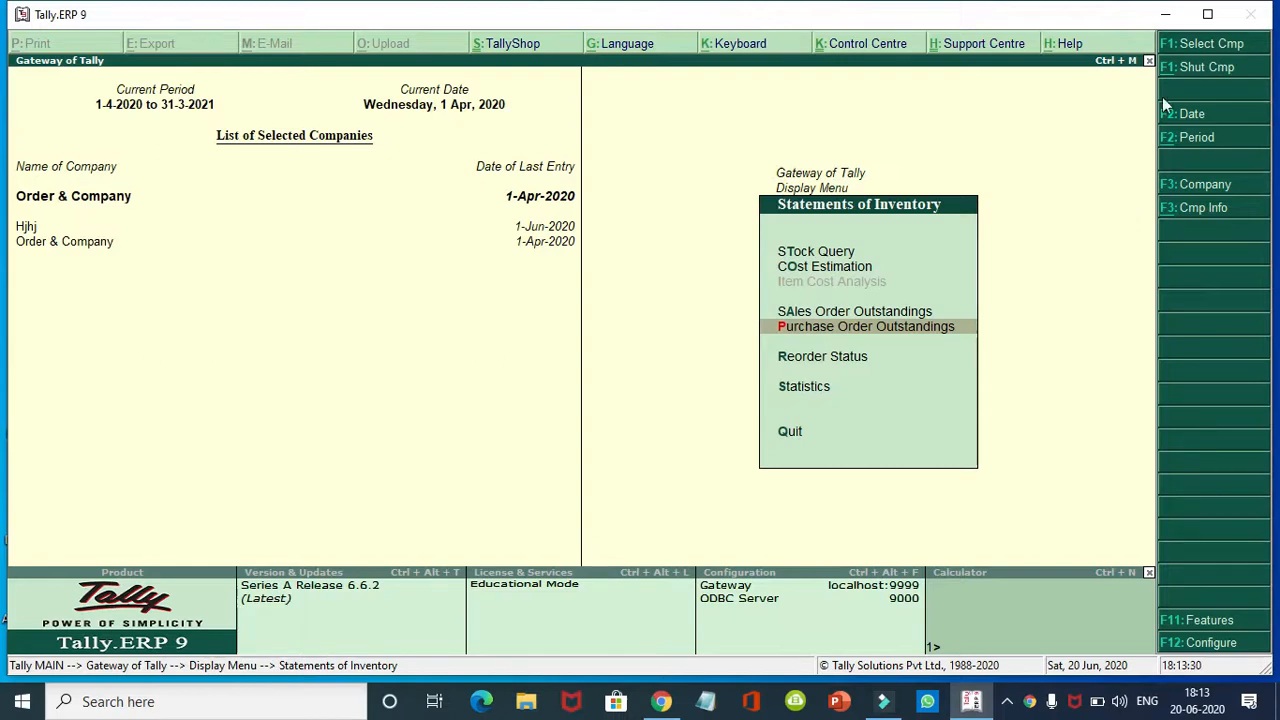
{"action": "key", "text": "Return"}
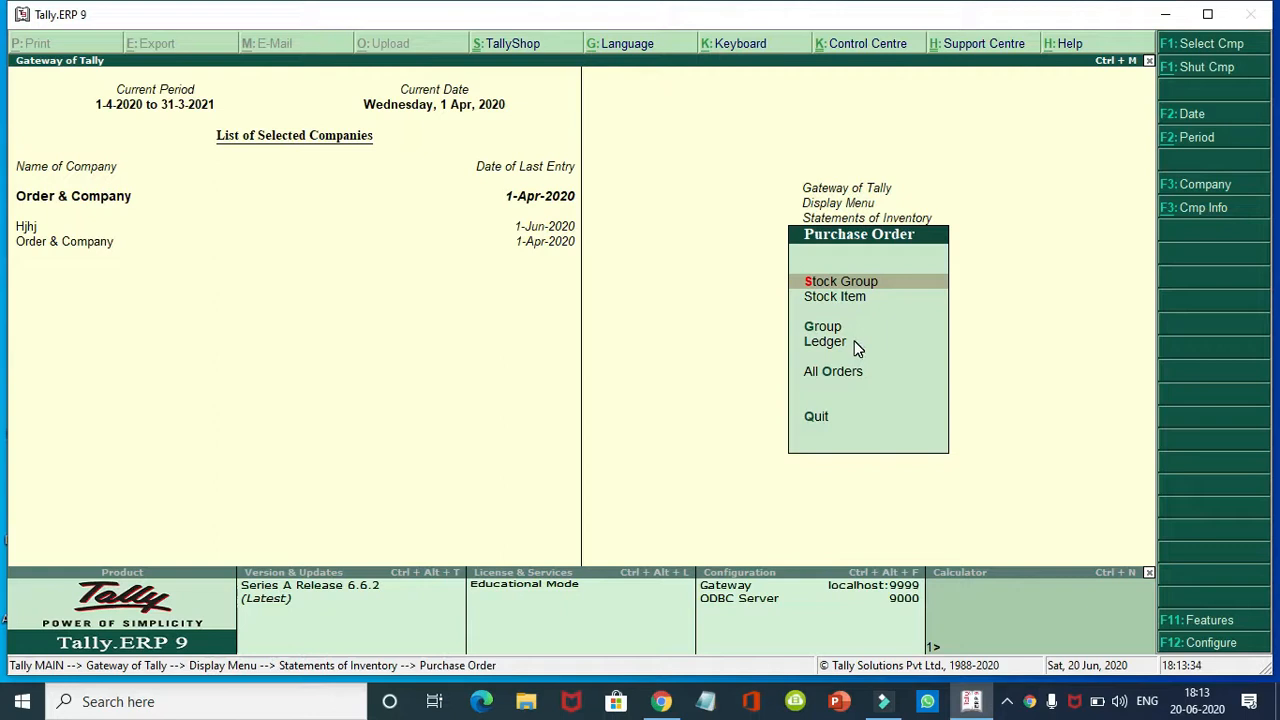
View the outstanding purchase orders for Pizza in the Box stock group
{"action": "key", "text": "Return"}
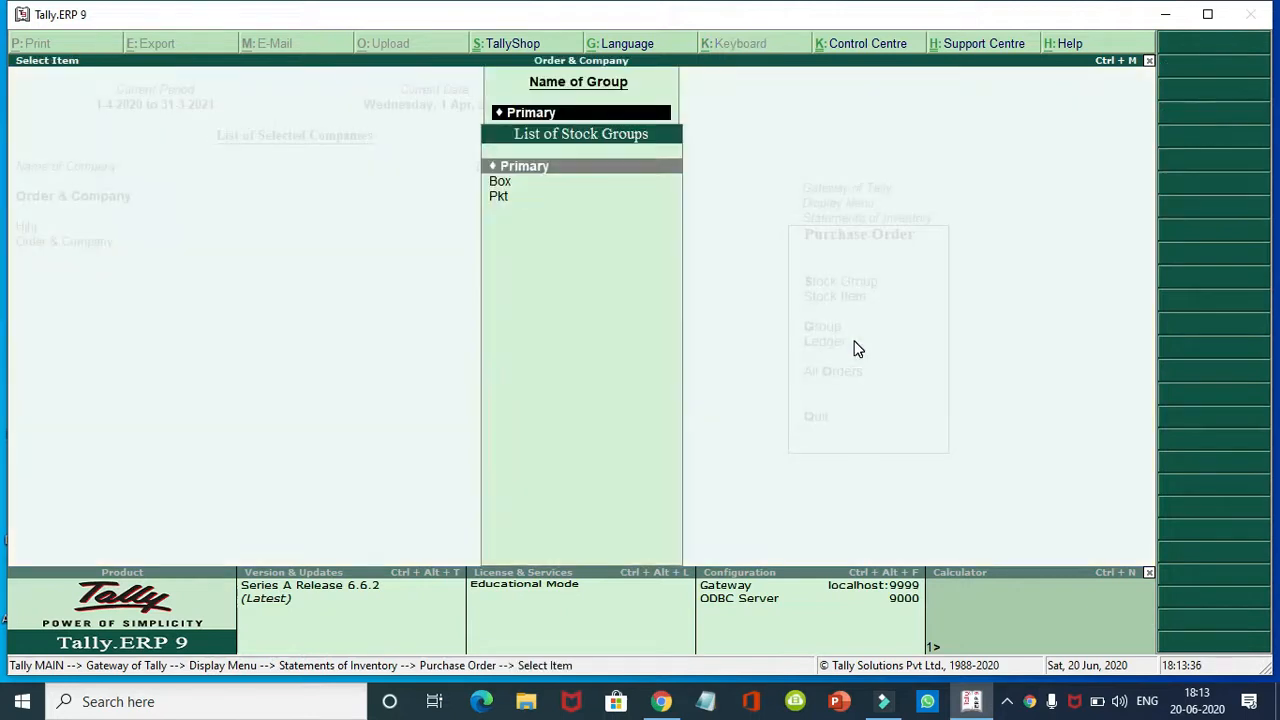
{"action": "key", "text": "Down"}
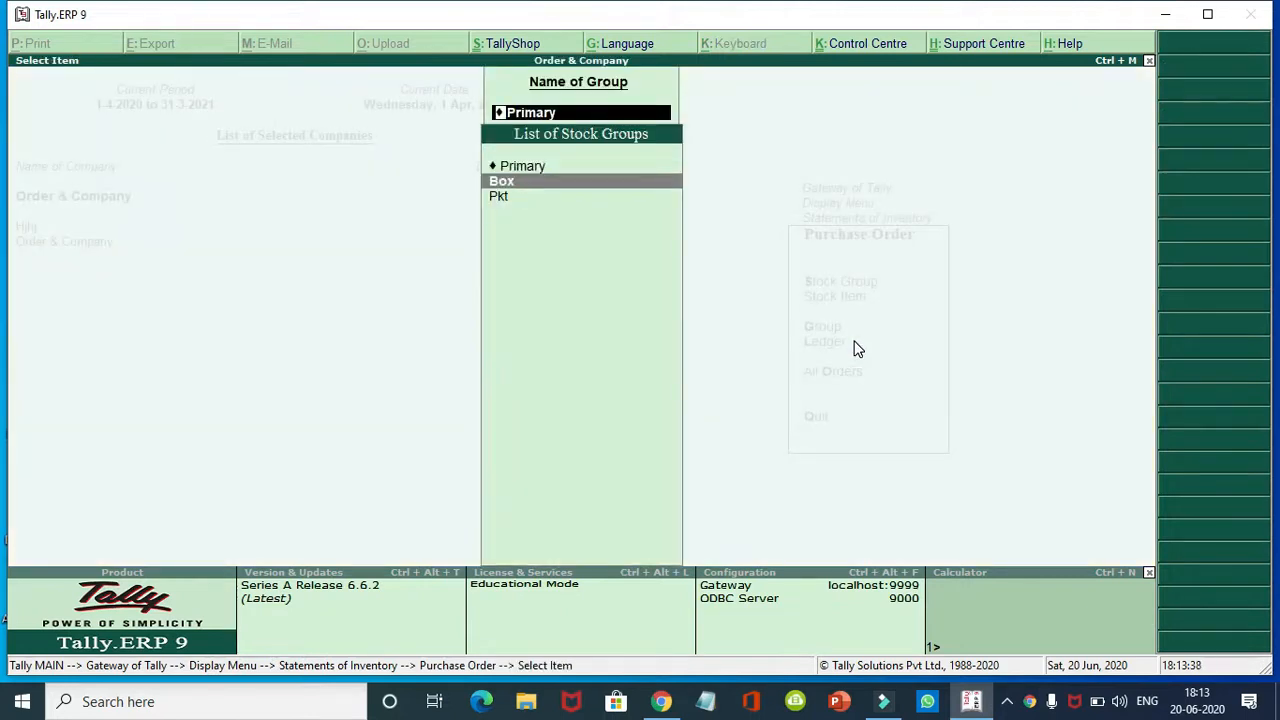
{"action": "key", "text": "Return"}
{"action": "key", "text": "Return"}
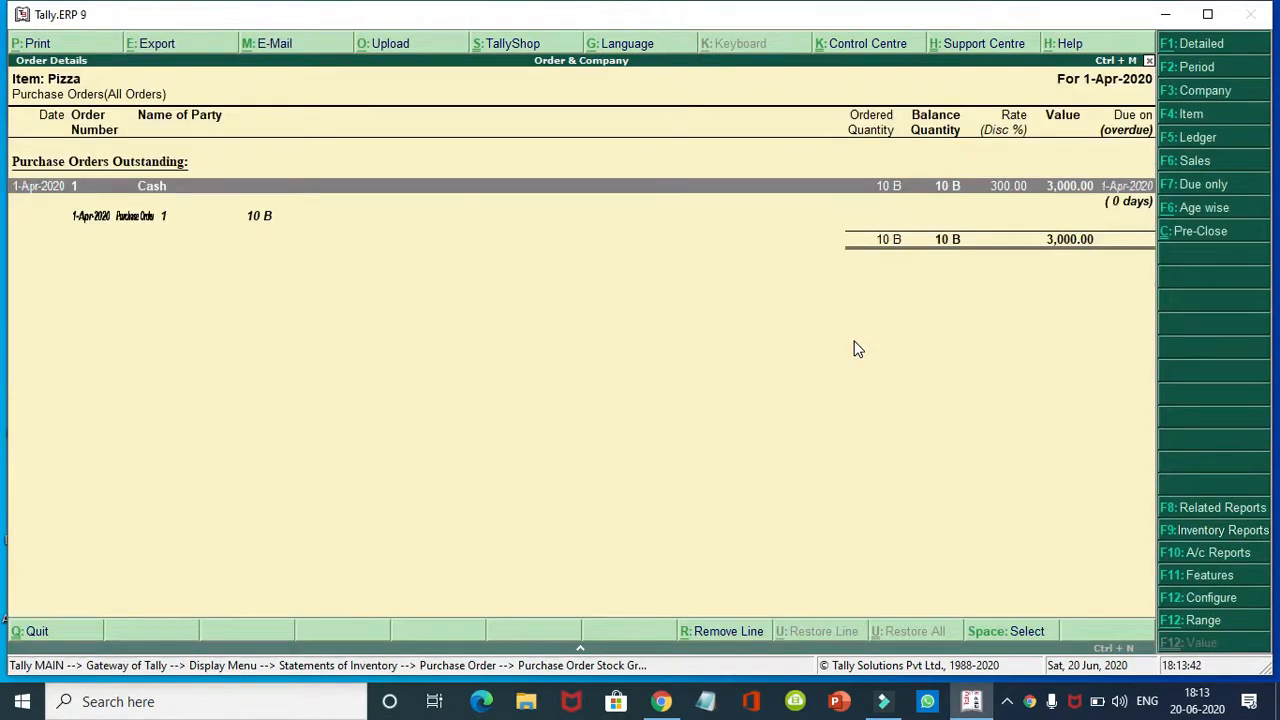
{"action": "key", "text": "Escape"}
{"action": "key", "text": "Escape"}
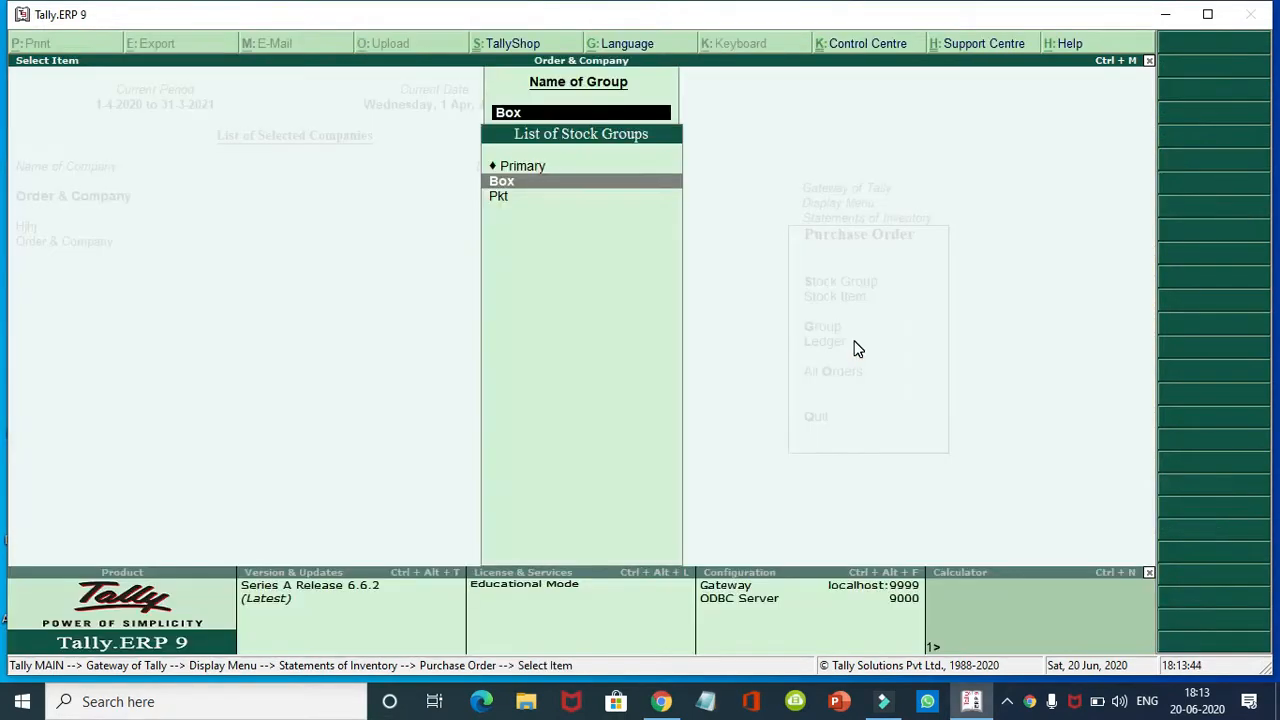
View the outstanding purchase orders for Kurkre in the Pkt stock group and return to the Gateway of Tally
{"action": "key", "text": "Down"}
{"action": "key", "text": "Return"}
{"action": "key", "text": "Return"}
{"action": "key", "text": "alt+F1"}
{"action": "key", "text": "alt+F1"}
{"action": "key", "text": "alt+F1"}
{"action": "key", "text": "alt+F1"}
{"action": "key", "text": "alt+F1"}
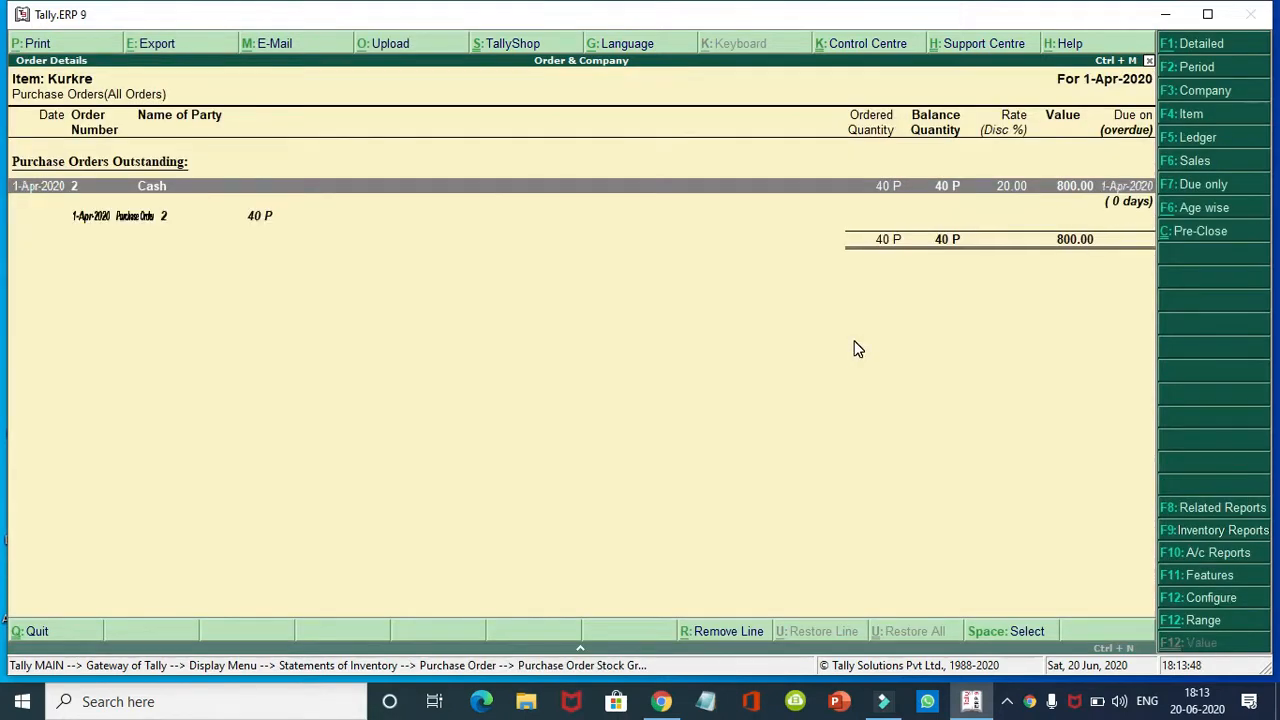
{"action": "key", "text": "Escape"}
{"action": "key", "text": "Escape"}
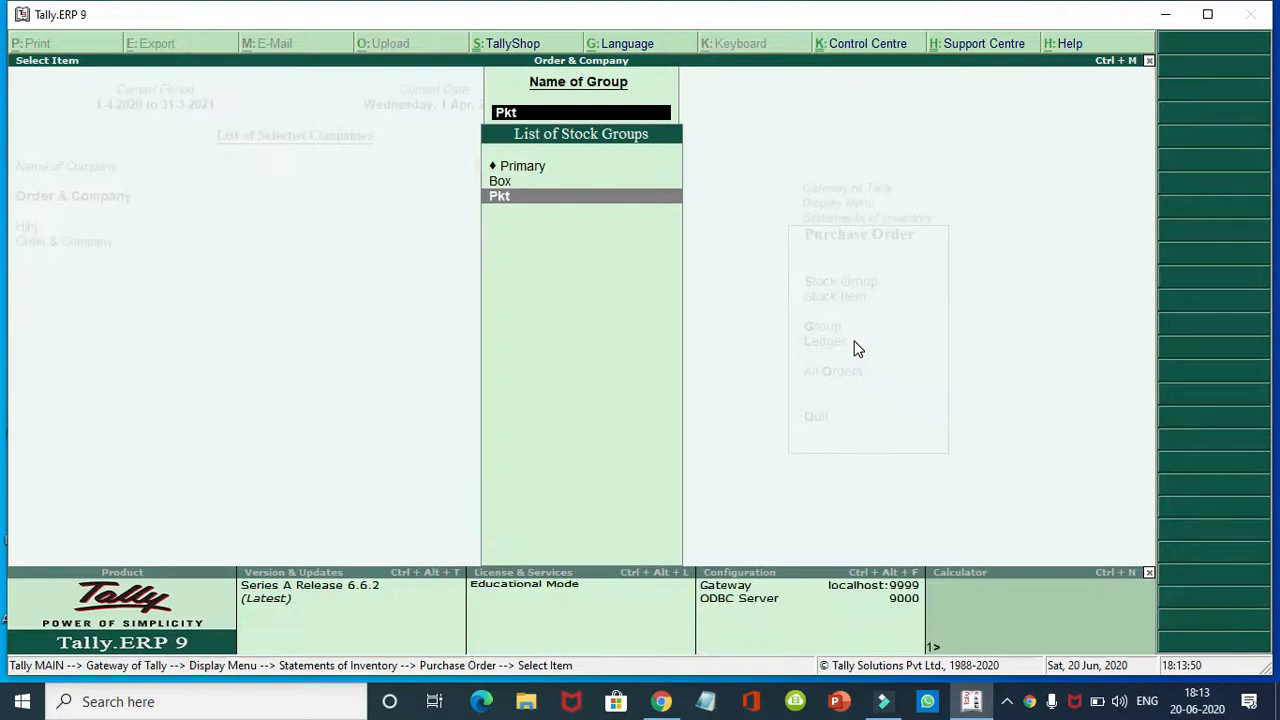
{"action": "key", "text": "Escape"}
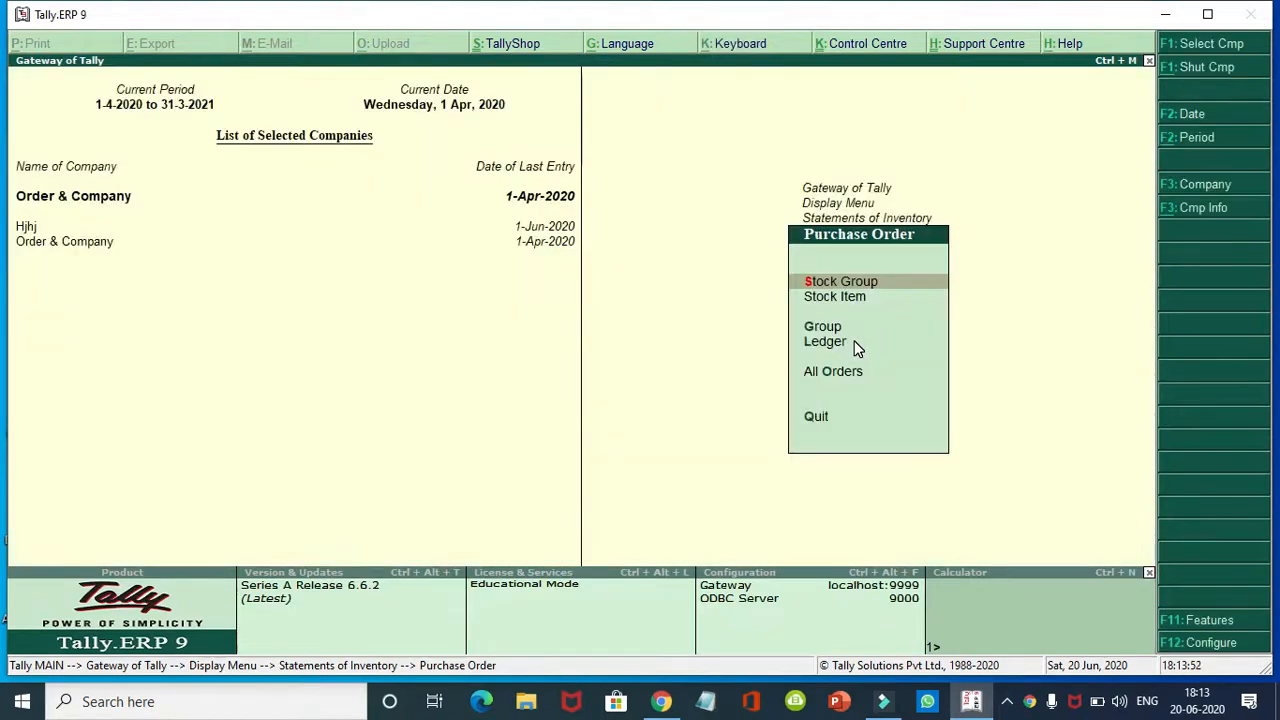
{"action": "key", "text": "Escape"}
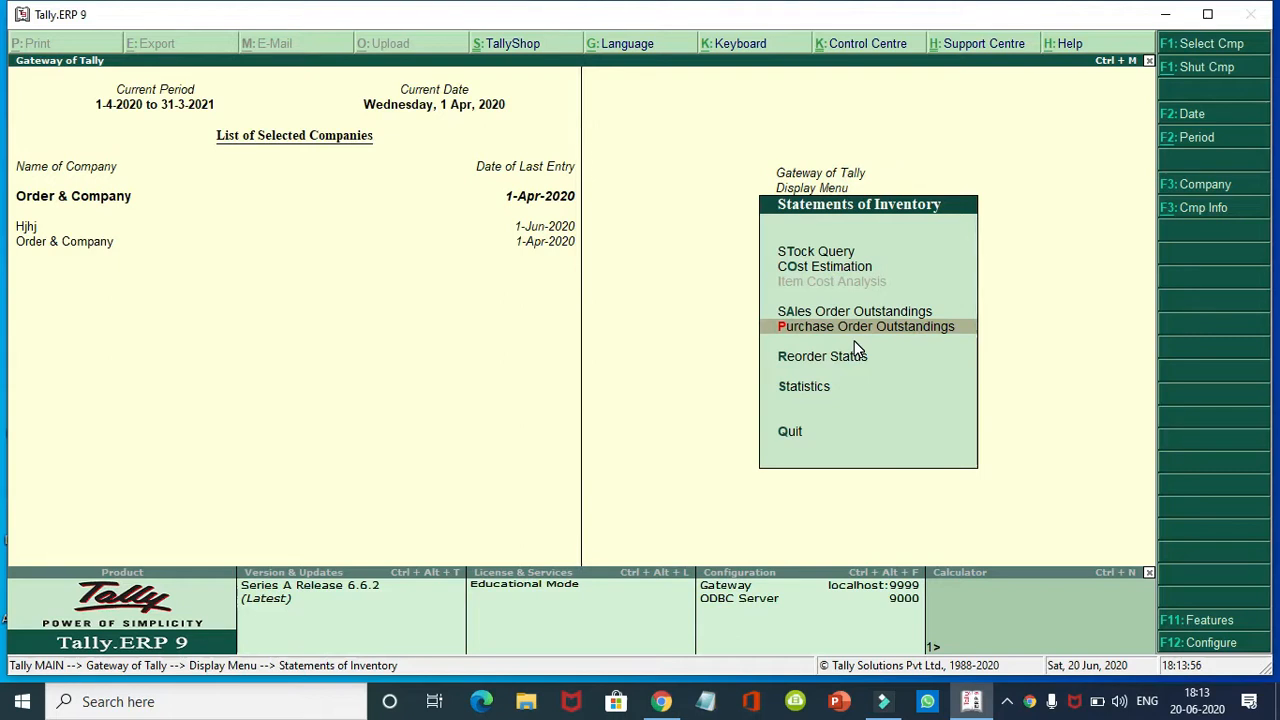
{"action": "key", "text": "Escape"}
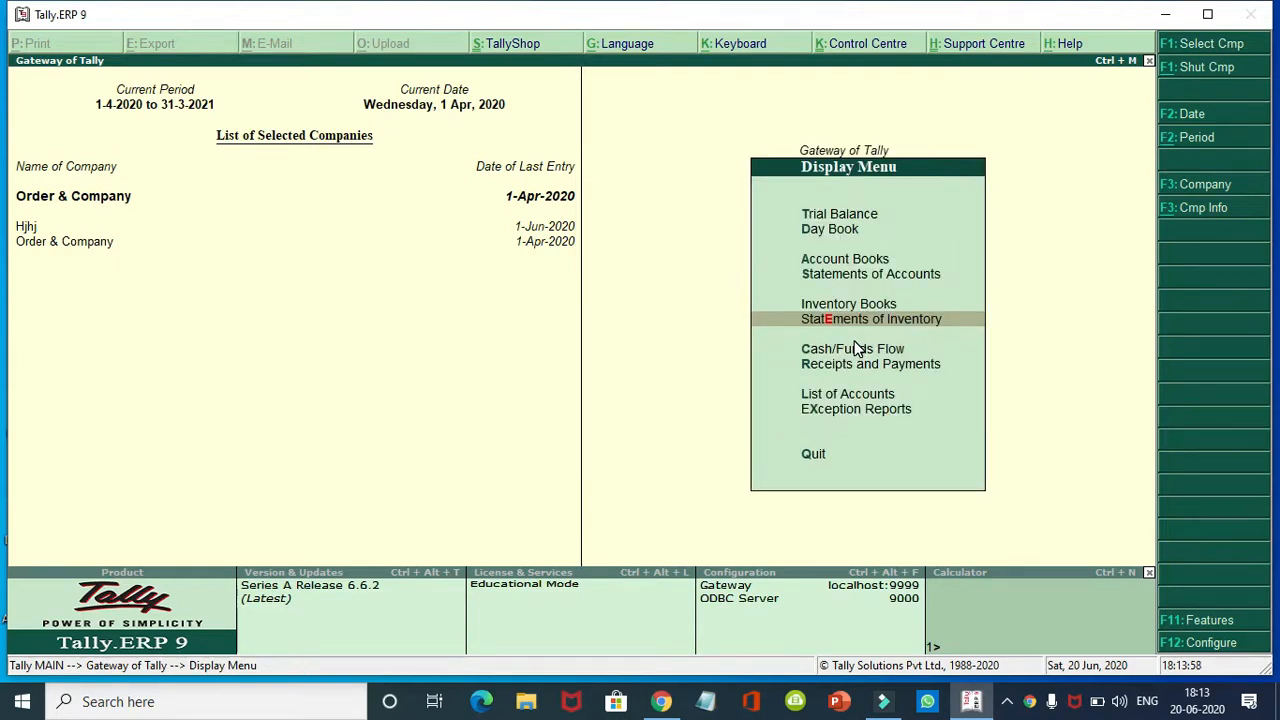
{"action": "key", "text": "Escape"}
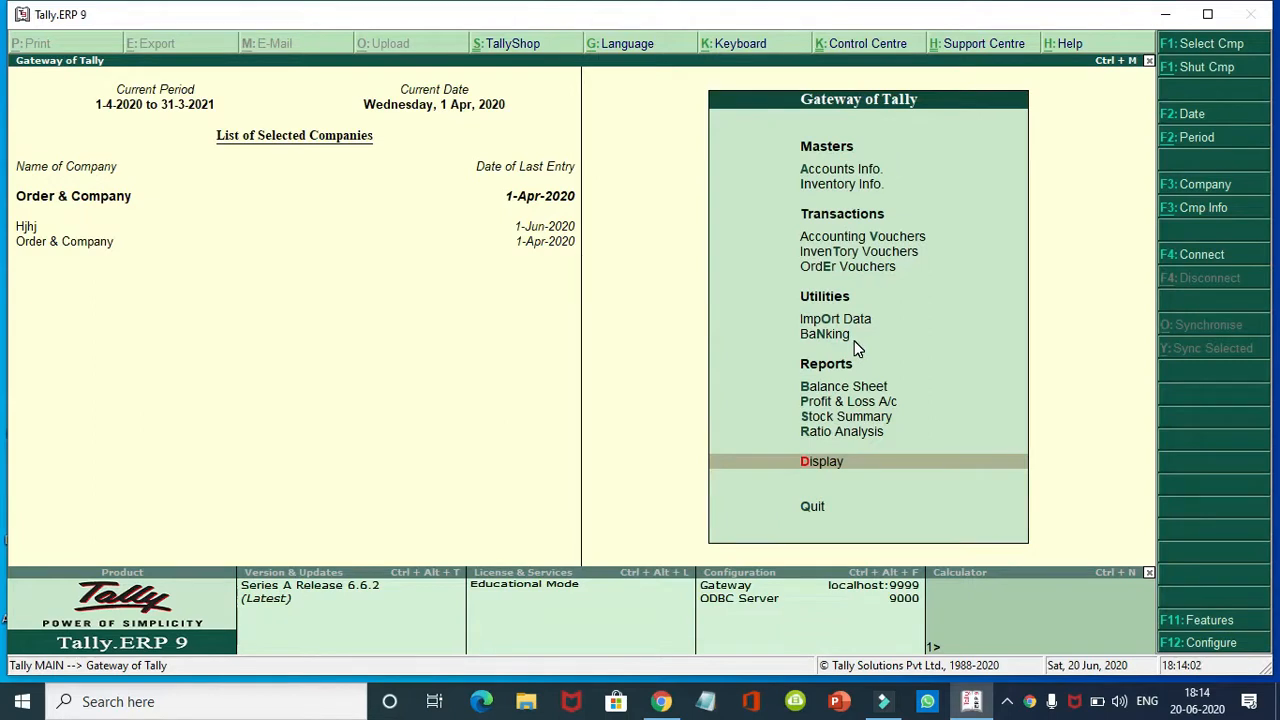
Open a new purchase voucher in accounting voucher creation
{"action": "key", "text": "Up"}
{"action": "key", "text": "Up"}
{"action": "key", "text": "Up"}
{"action": "key", "text": "Up"}
{"action": "key", "text": "Up"}
{"action": "key", "text": "Up"}
{"action": "key", "text": "Up"}
{"action": "key", "text": "Up"}
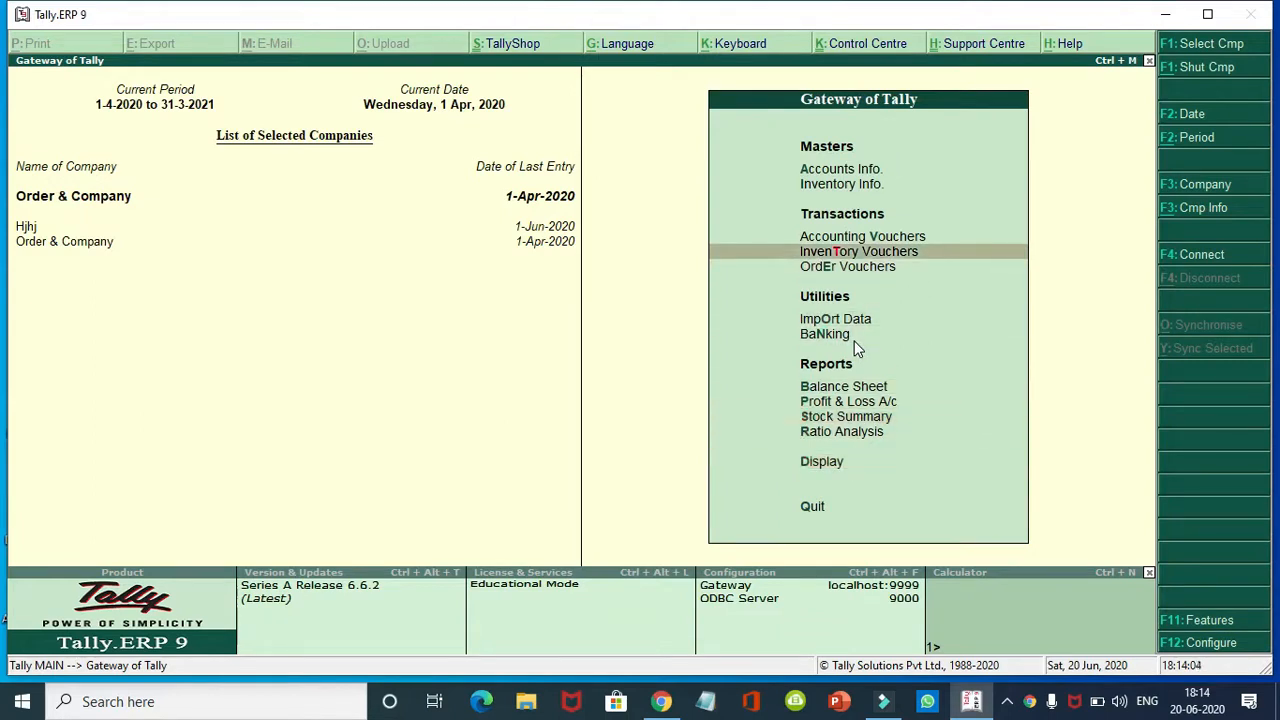
{"action": "key", "text": "Up"}
{"action": "key", "text": "Return"}
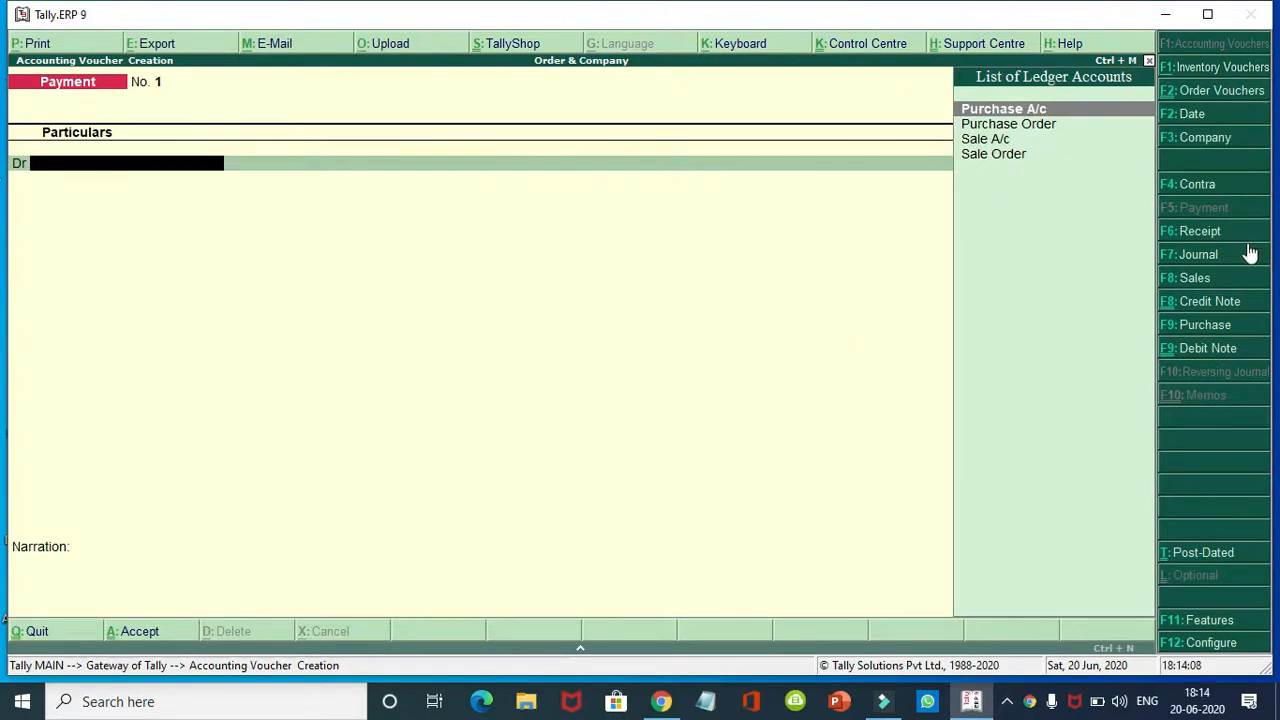
{"action": "left_click", "coordinate": [1214, 328]}
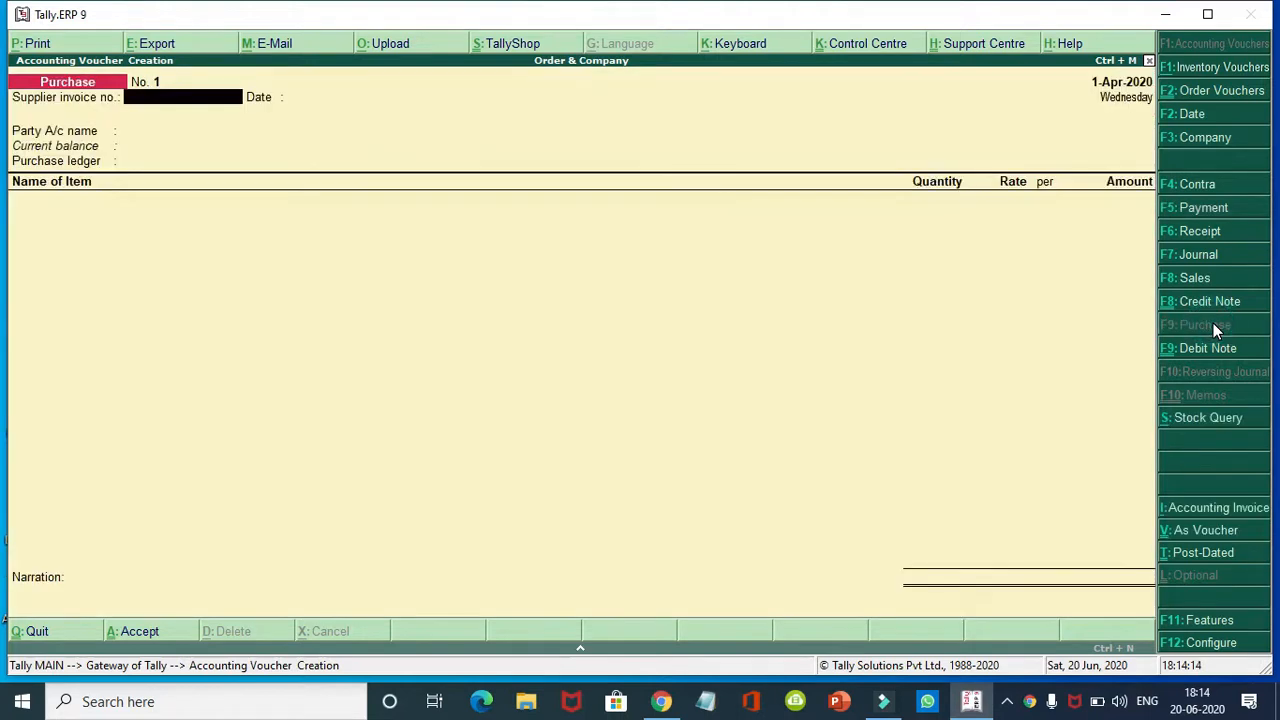
Set the supplier invoice number to 1 and accept 1-Apr-2020 as the invoice date
{"action": "key", "text": "Return"}
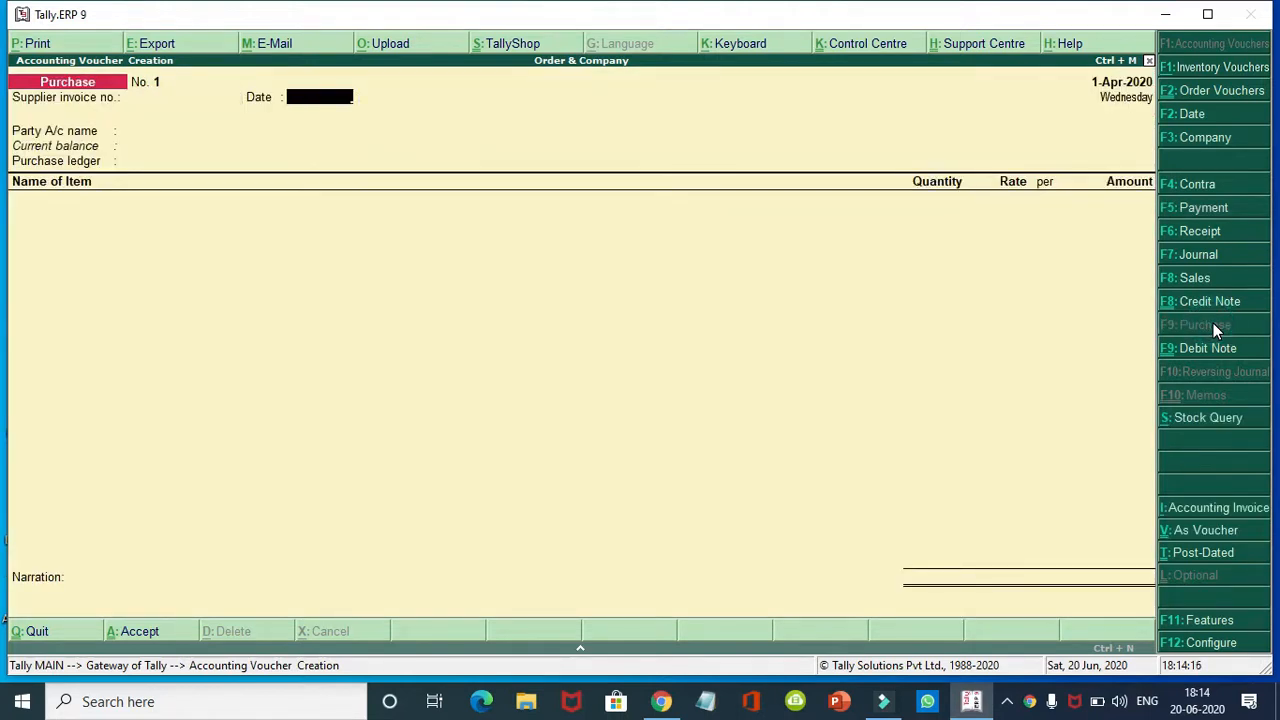
{"action": "key", "text": "BackSpace"}
{"action": "type", "text": "1"}
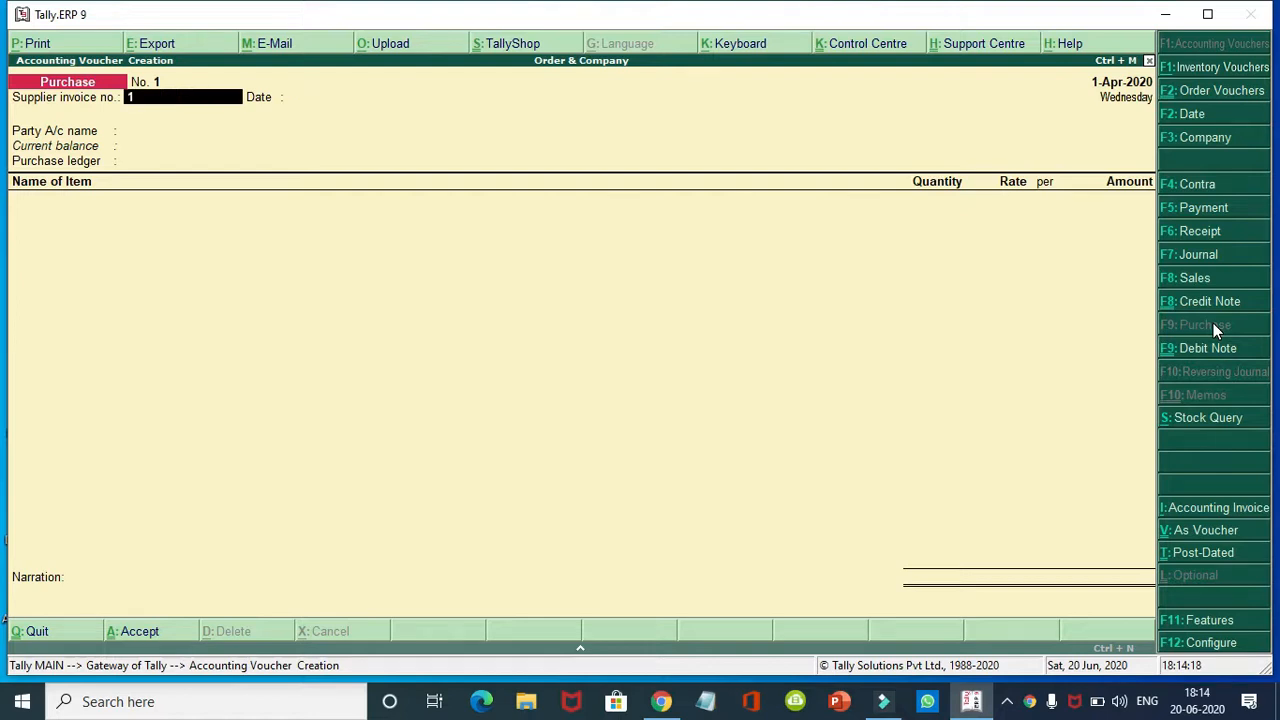
{"action": "key", "text": "Return"}
{"action": "key", "text": "Return"}
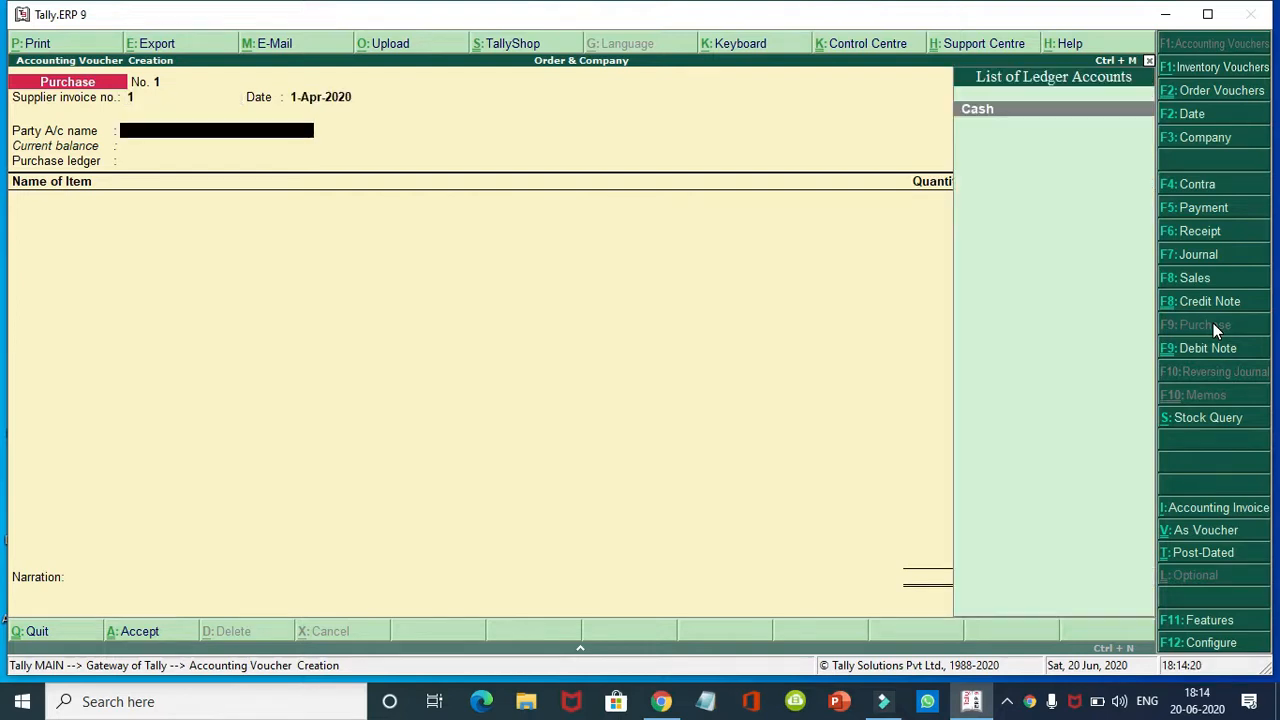
Choose Cash as the party account and link purchase order 1 dated 1-Apr-2020 in the order details
{"action": "key", "text": "Return"}
{"action": "key", "text": "BackSpace"}
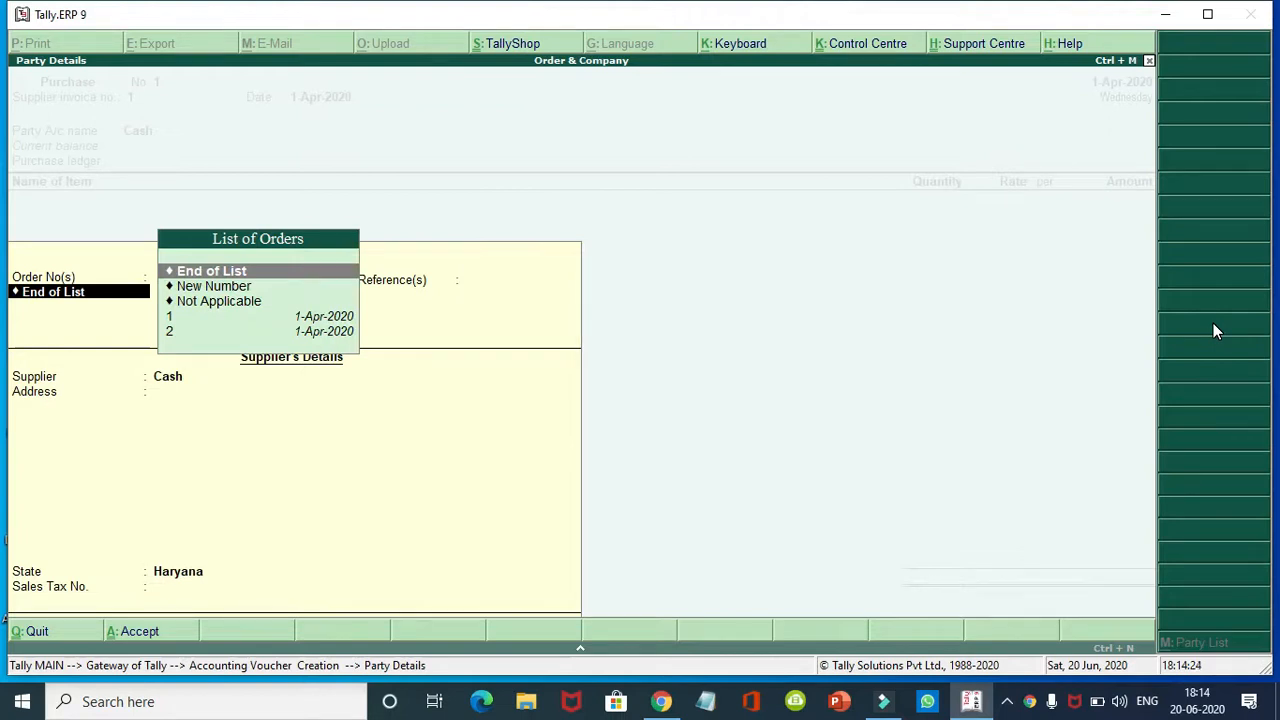
{"action": "key", "text": "Down"}
{"action": "key", "text": "Down"}
{"action": "key", "text": "Down"}
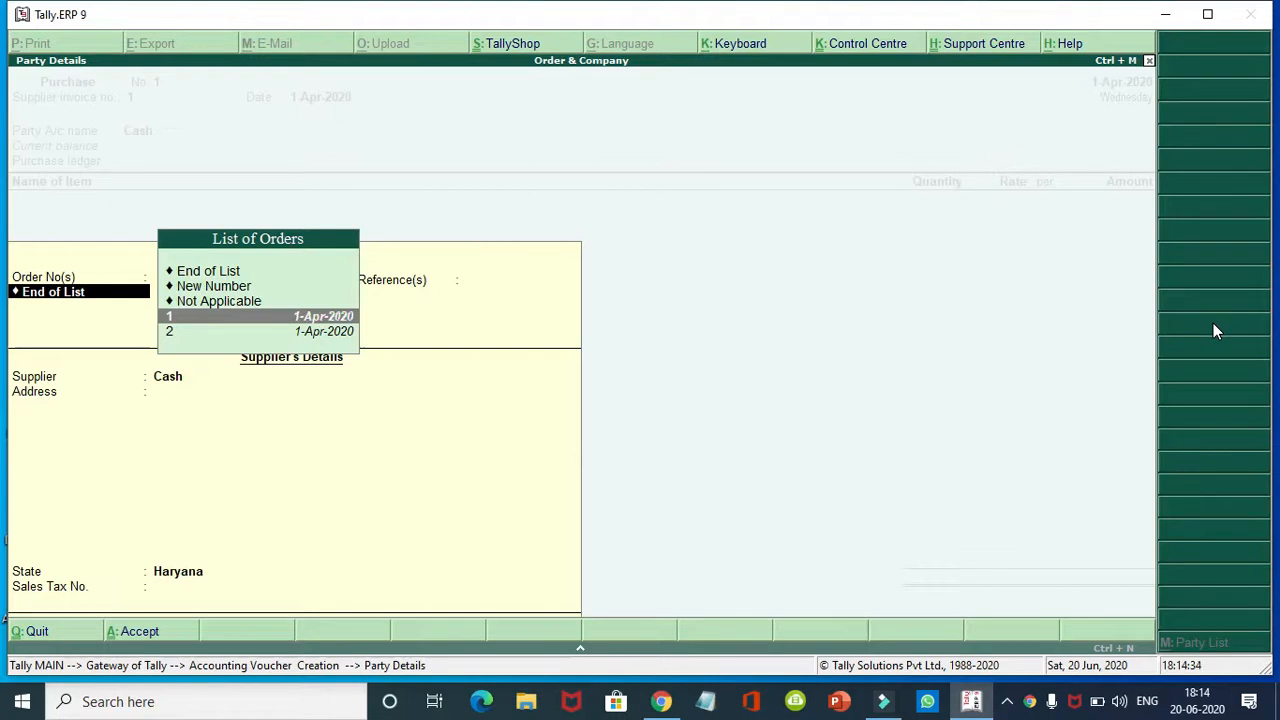
{"action": "key", "text": "Return"}
{"action": "key", "text": "Return"}
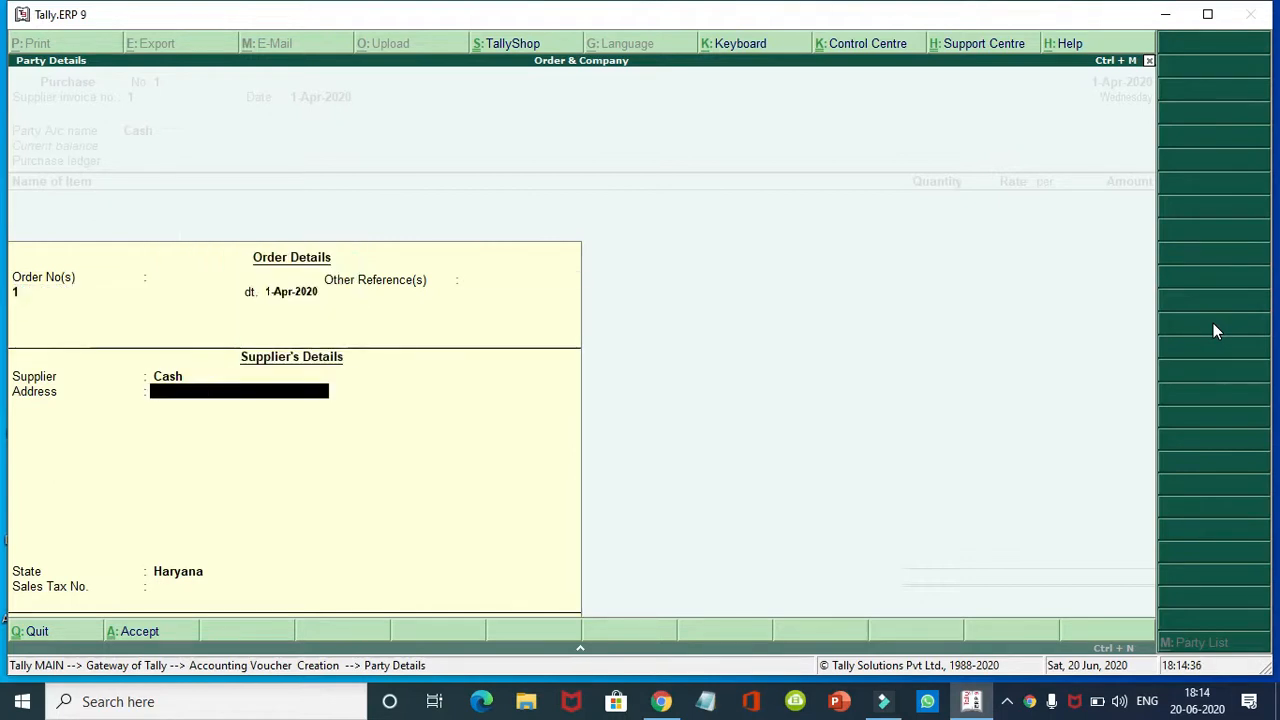
Accept the default supplier details and use the Purchase Order ledger, keeping the order's 10 B of Pizza at 300.00 per B
{"action": "key", "text": "Return"}
{"action": "key", "text": "Return"}
{"action": "key", "text": "Return"}
{"action": "key", "text": "Return"}
{"action": "key", "text": "Return"}
{"action": "key", "text": "Return"}
{"action": "key", "text": "Return"}
{"action": "key", "text": "Return"}
{"action": "key", "text": "Return"}
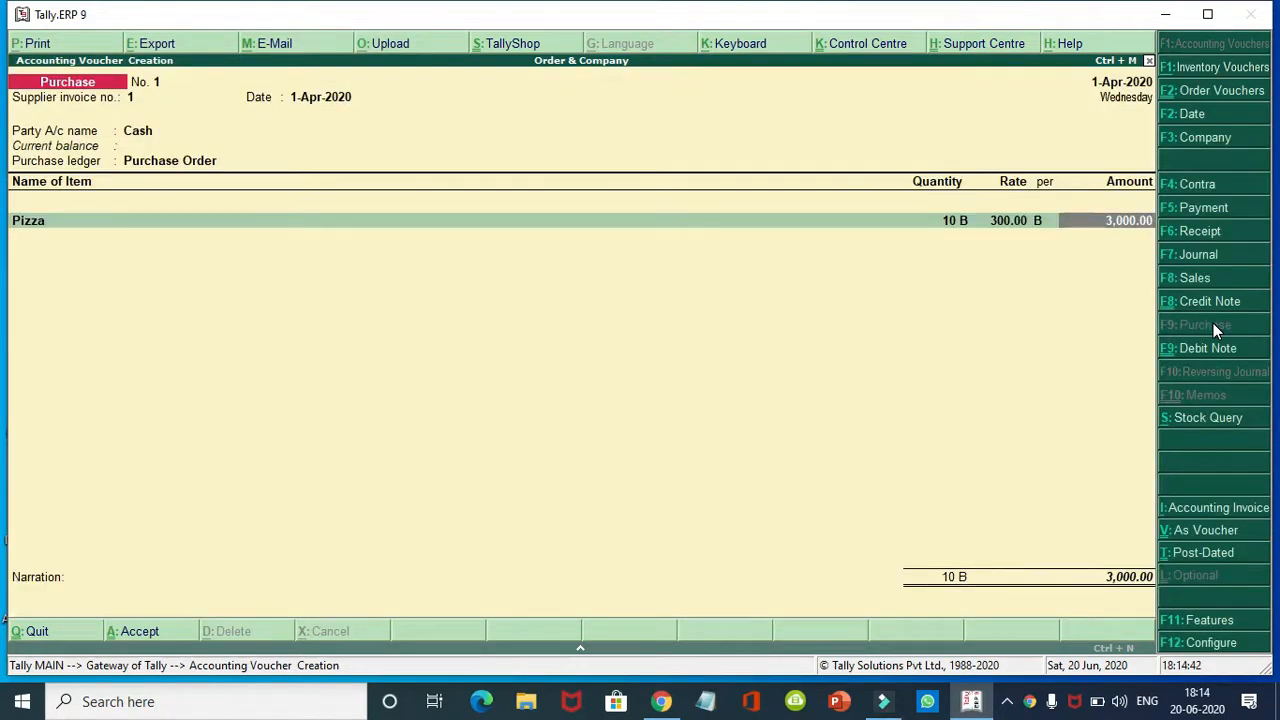
End the item list of purchase voucher 1 and save the voucher without a narration
{"action": "key", "text": "Return"}
{"action": "key", "text": "Return"}
{"action": "key", "text": "Return"}
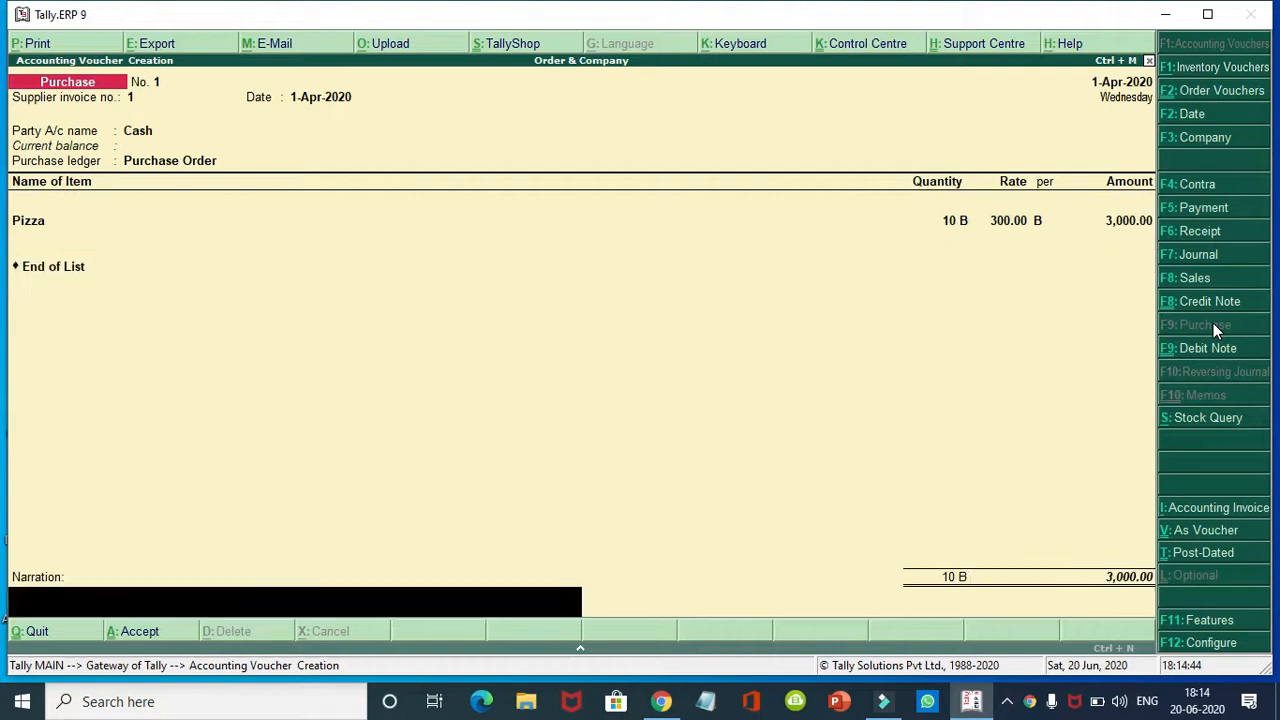
{"action": "key", "text": "Return"}
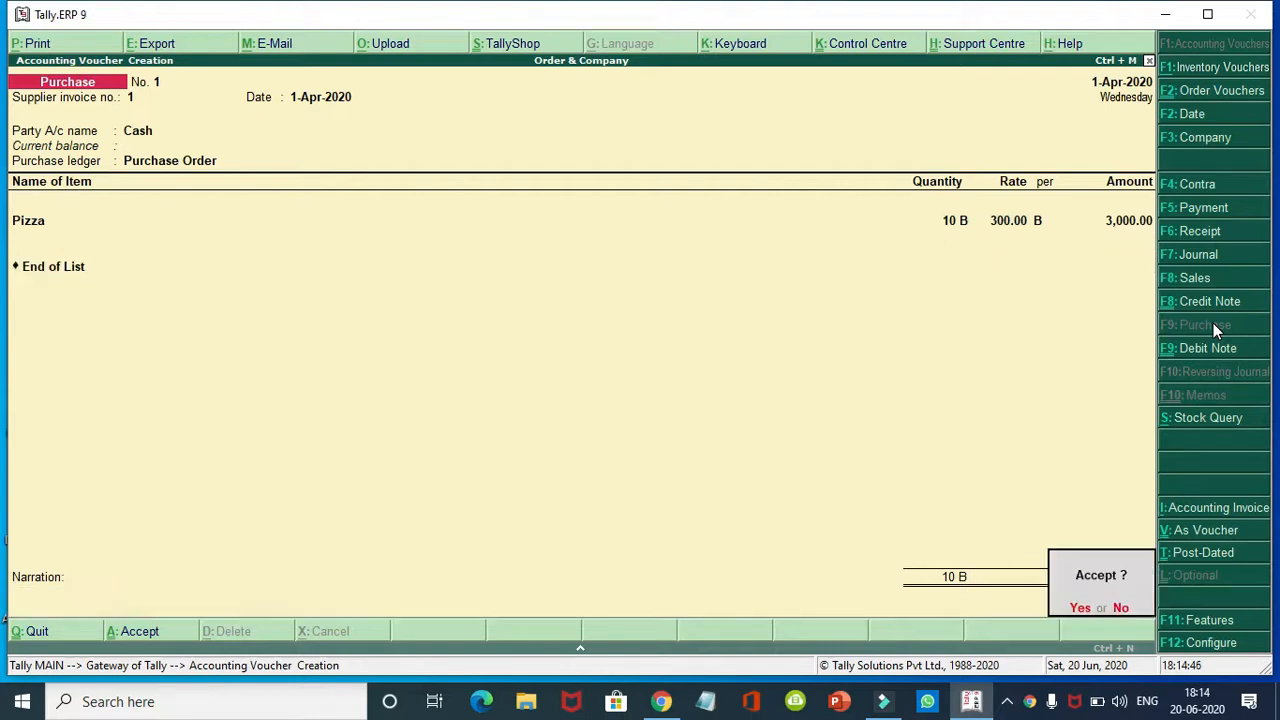
{"action": "key", "text": "Return"}
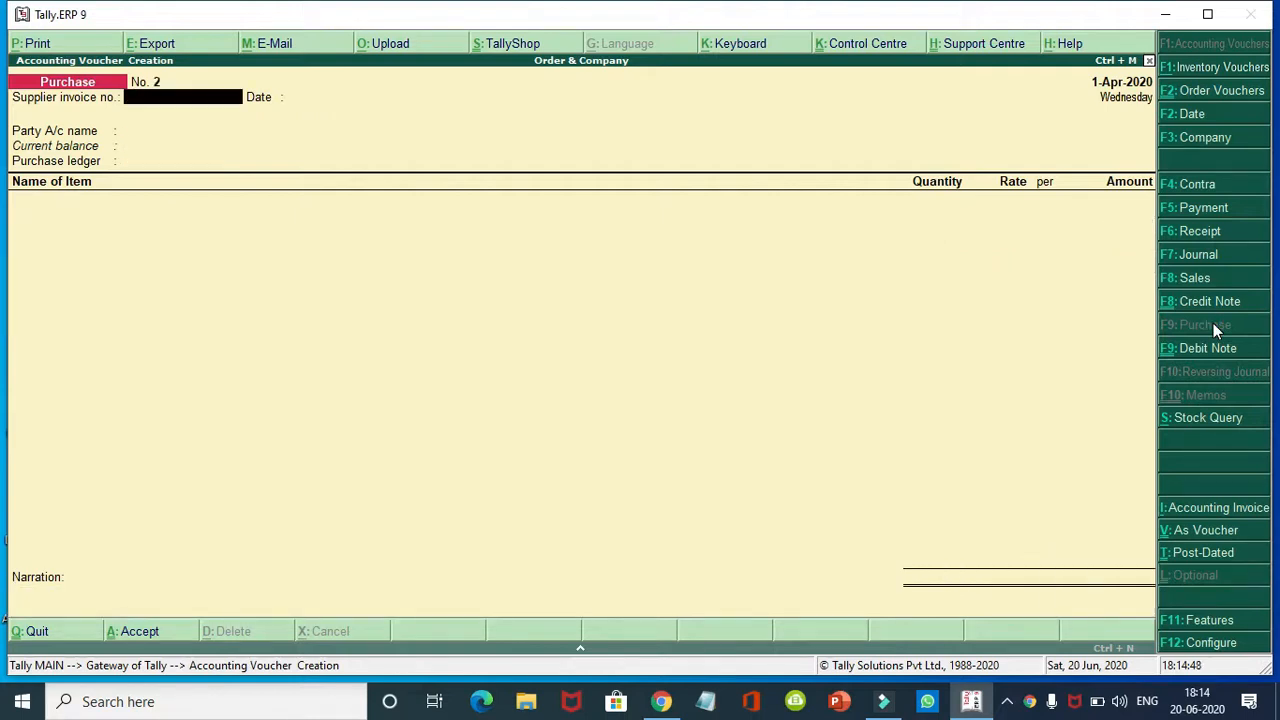
Choose Cash as the party account for purchase voucher 2 and link purchase order 2 dated 1-Apr-2020
{"action": "key", "text": "Return"}
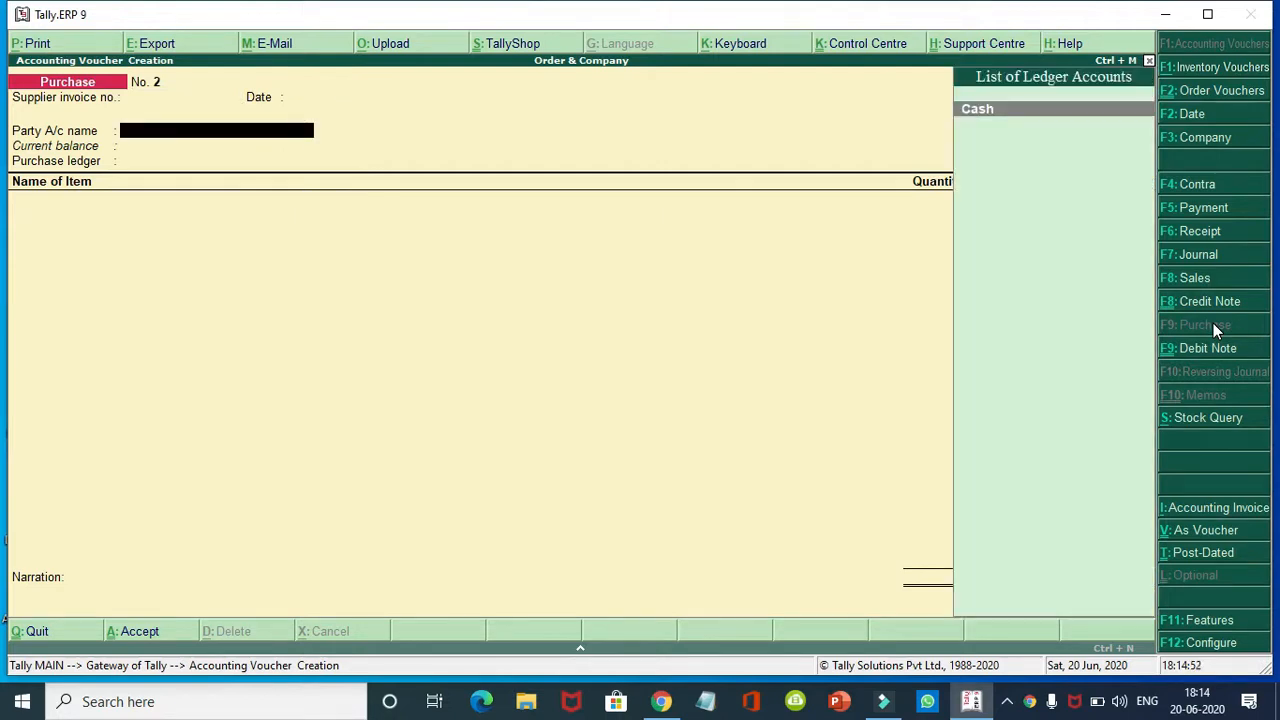
{"action": "key", "text": "Return"}
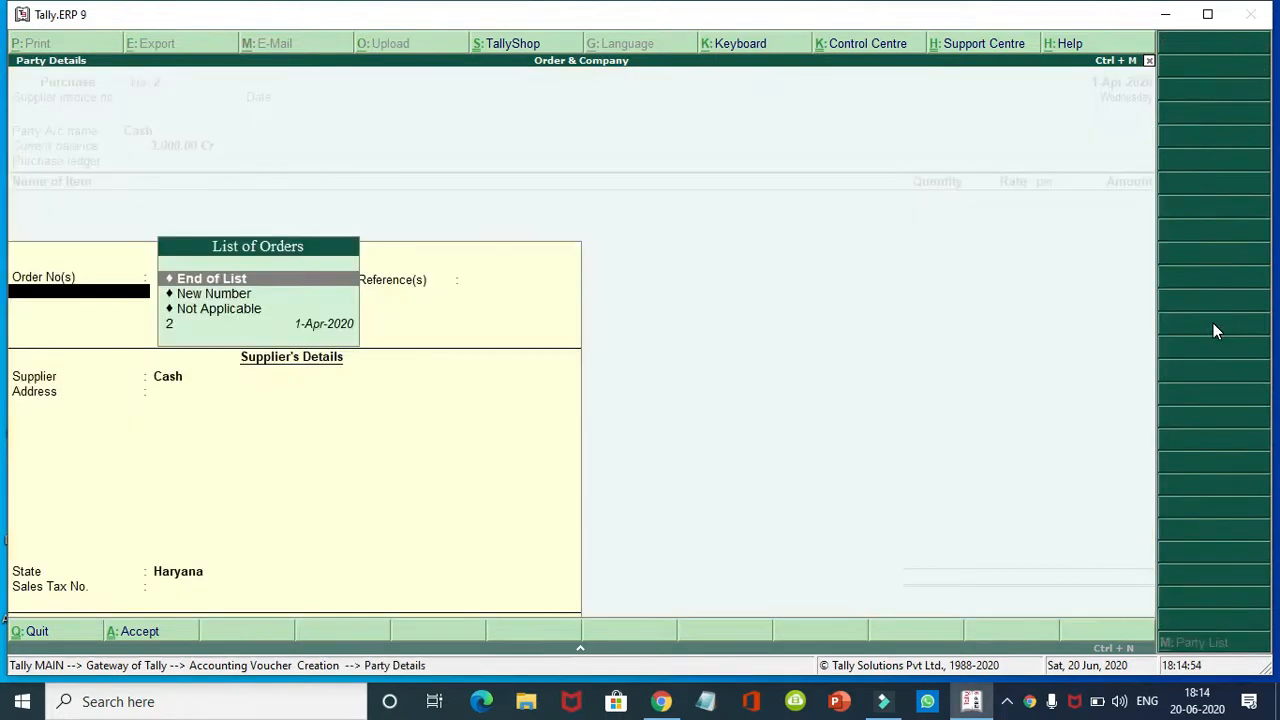
{"action": "key", "text": "Down"}
{"action": "key", "text": "Down"}
{"action": "key", "text": "Down"}
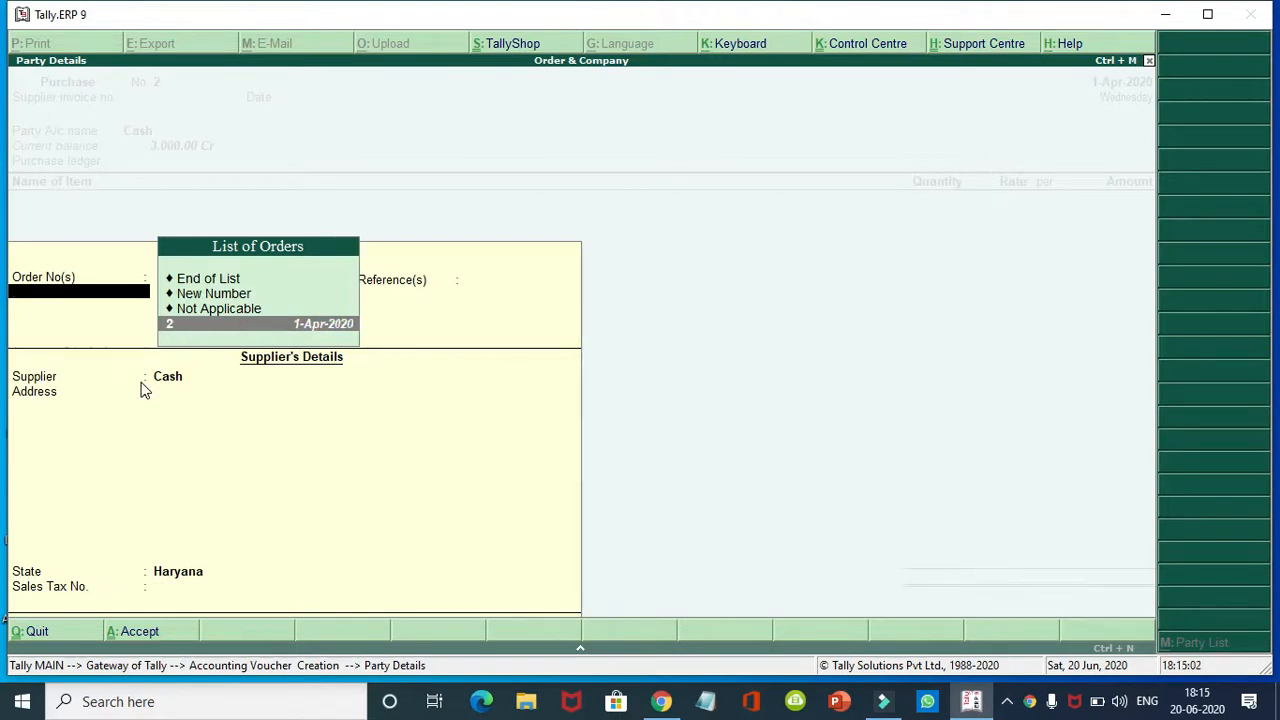
{"action": "key", "text": "Return"}
Accept the default supplier details for purchase voucher 2 and select the Purchase Order ledger
{"action": "key", "text": "Return"}
{"action": "key", "text": "Return"}
{"action": "key", "text": "Return"}
{"action": "key", "text": "Return"}
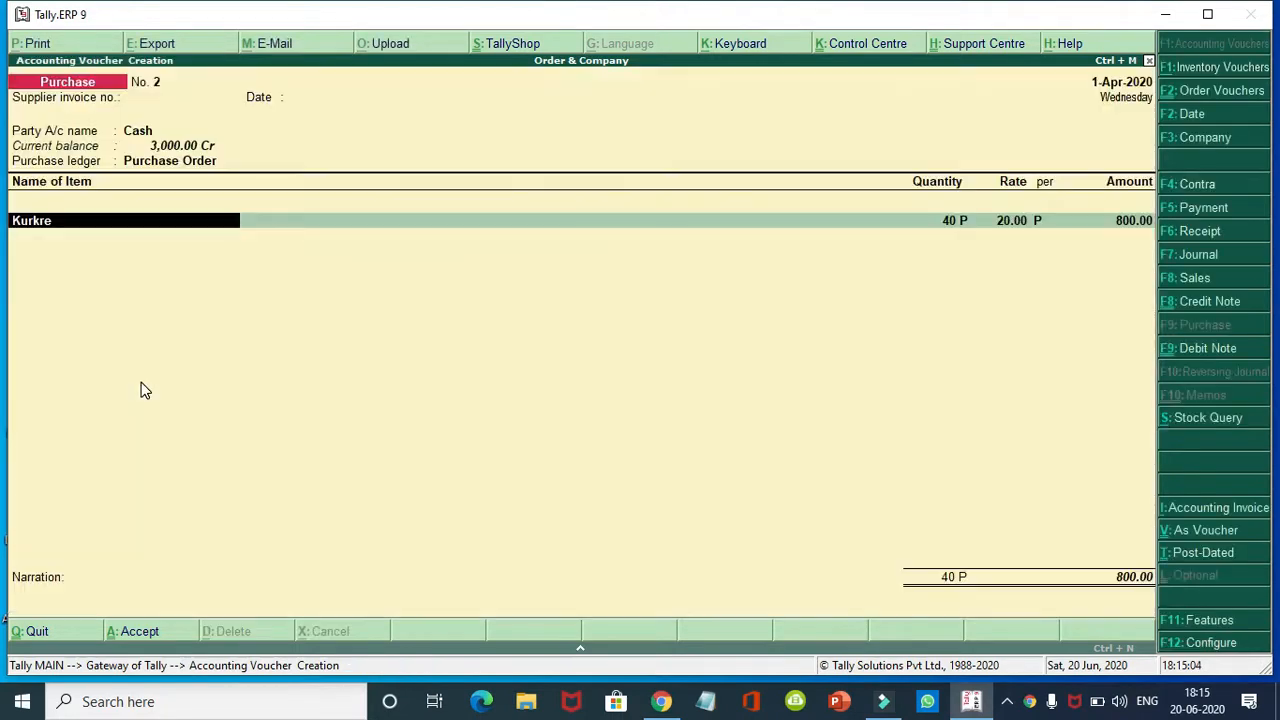
Set the supplier invoice number to 2 dated 1-Apr-2020 and keep the order's 40 P of Kurkre at 20.00 per P
{"action": "key", "text": "Return"}
{"action": "key", "text": "Return"}
{"action": "key", "text": "Return"}
{"action": "key", "text": "Return"}
{"action": "key", "text": "Return"}
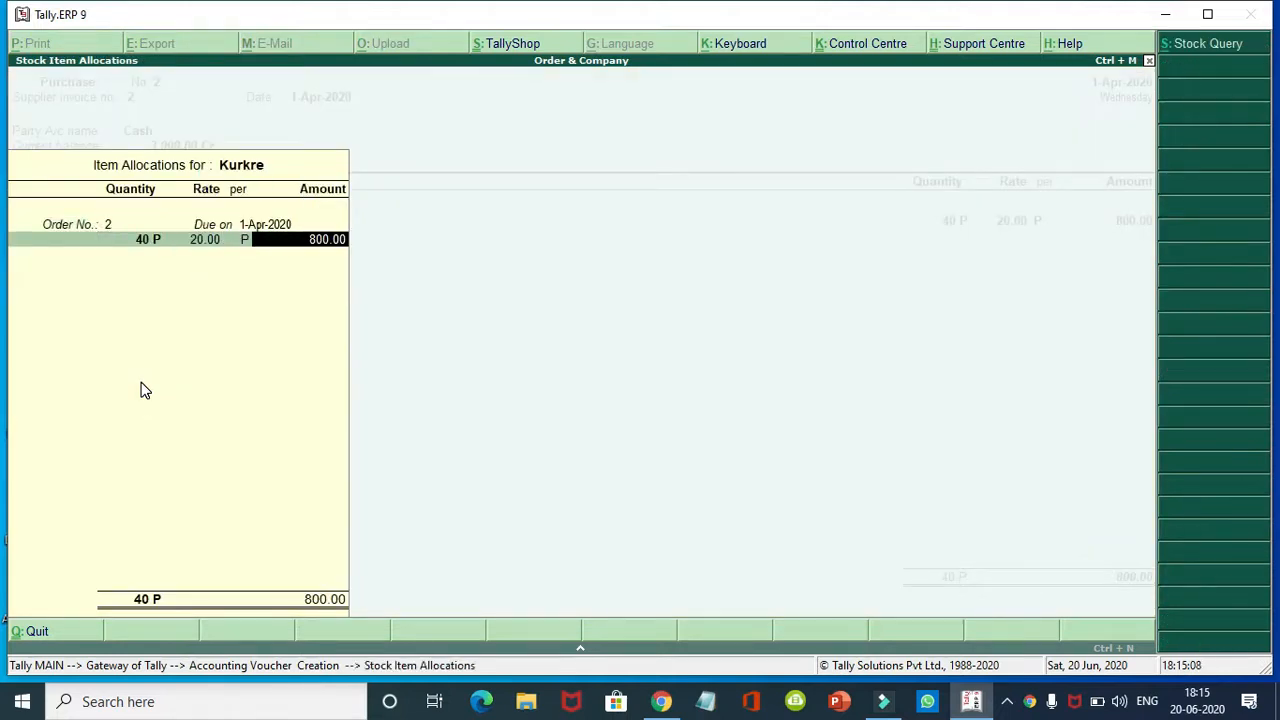
{"action": "key", "text": "Return"}
{"action": "key", "text": "Return"}
End the item list of purchase voucher 2 and save the voucher without a narration
{"action": "key", "text": "Return"}
{"action": "key", "text": "Return"}
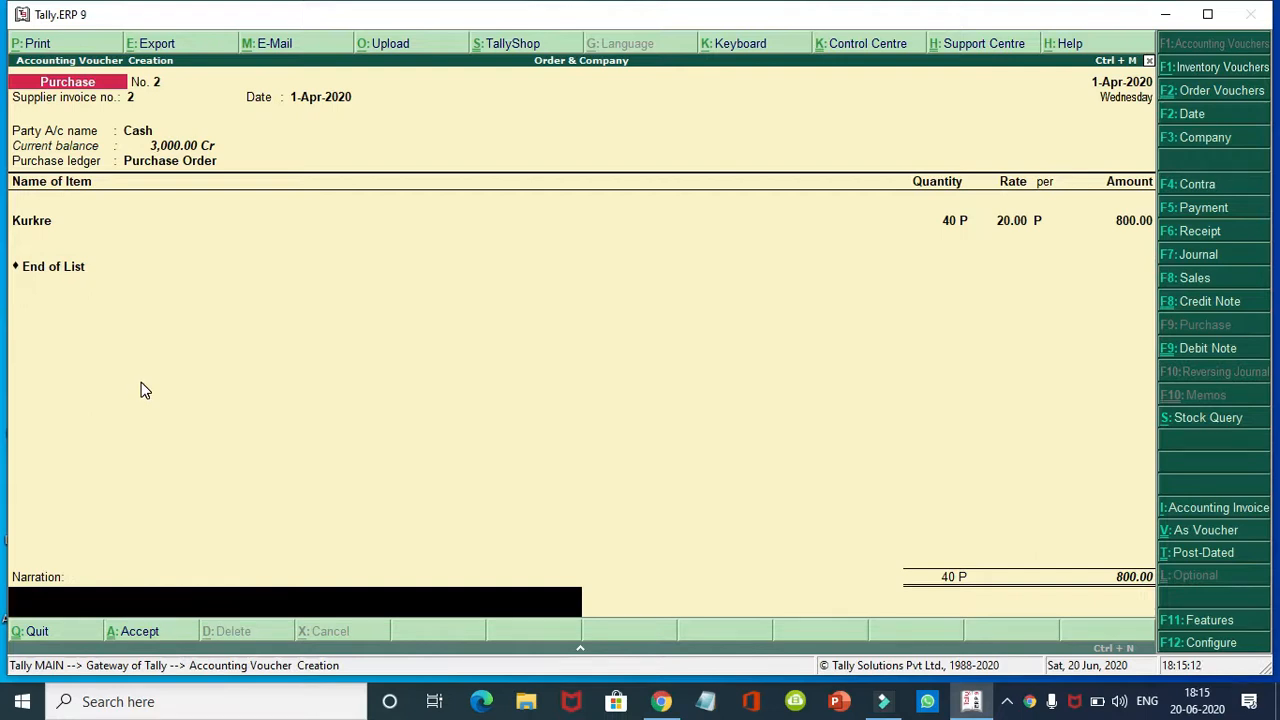
{"action": "key", "text": "Return"}
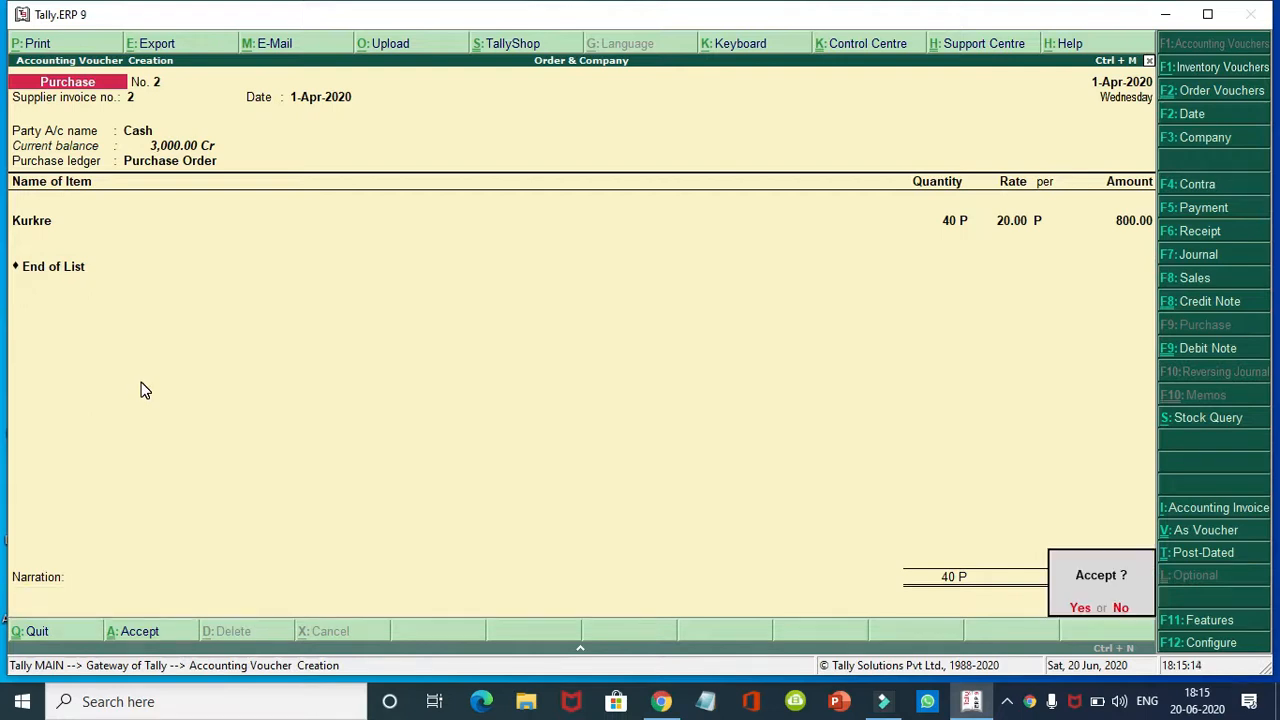
{"action": "key", "text": "Return"}
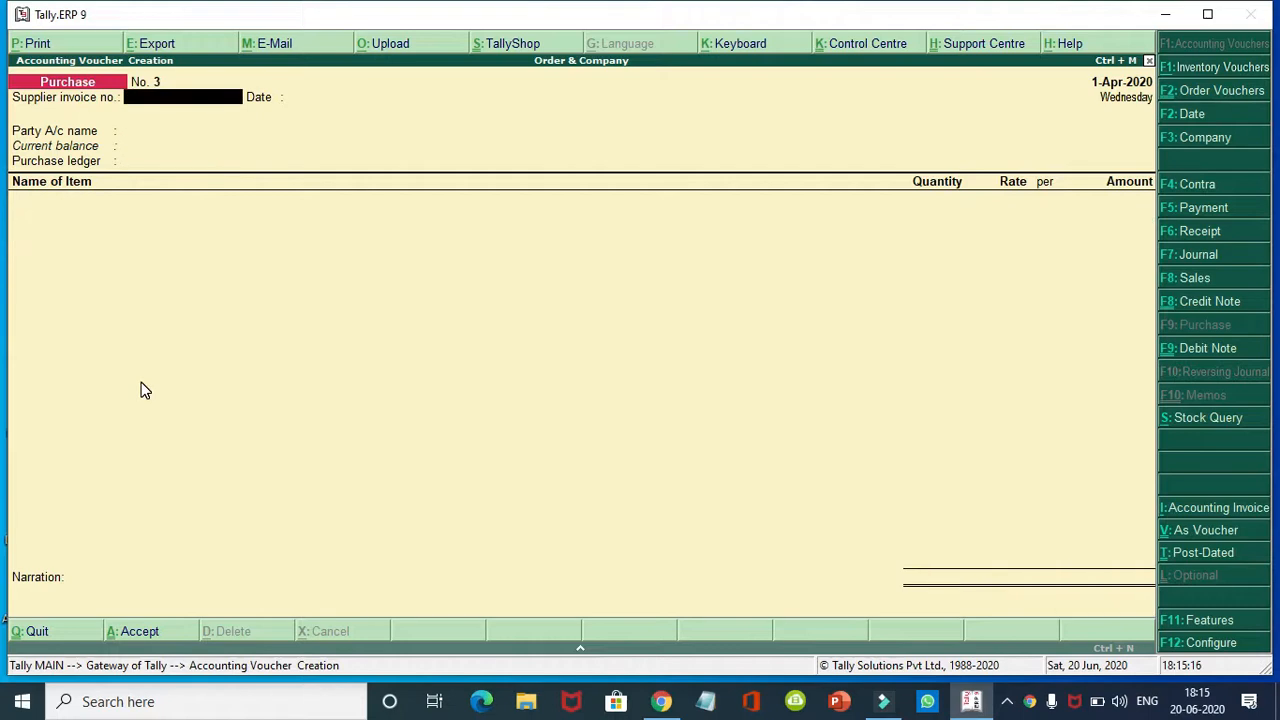
Leave purchase voucher entry and open the Statements of Inventory among the display reports
{"action": "key", "text": "Escape"}
{"action": "key", "text": "Return"}
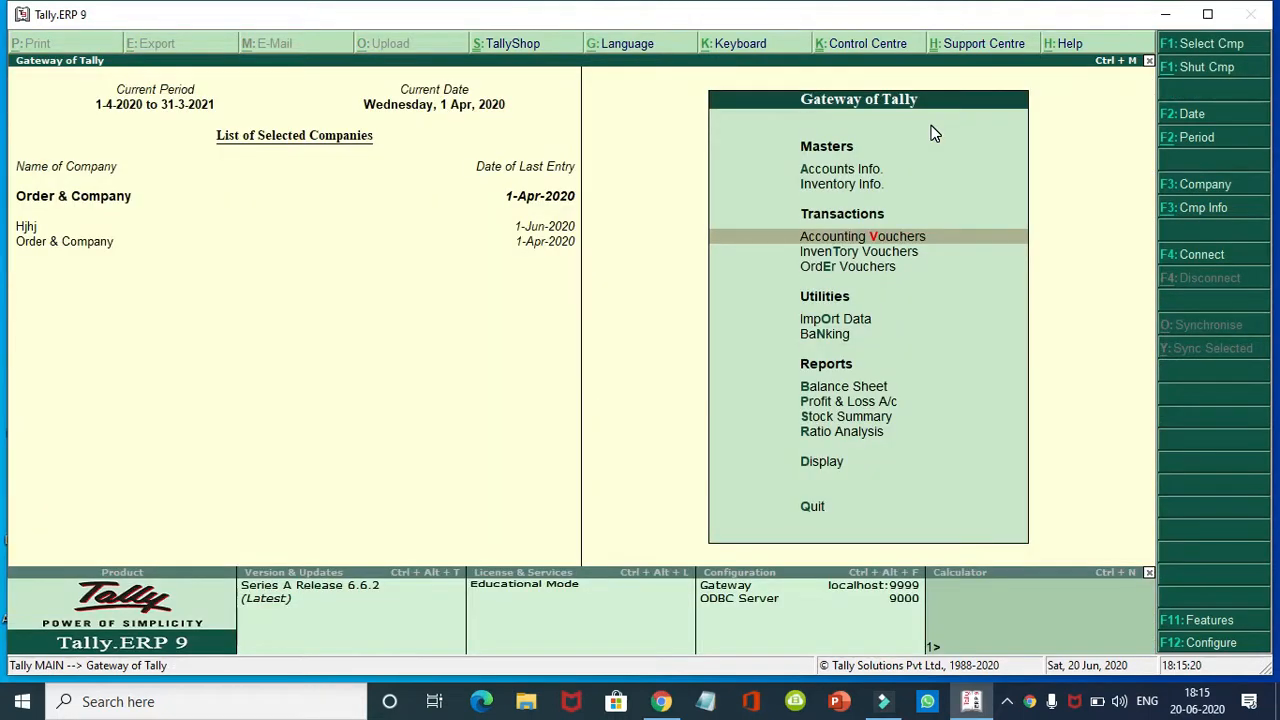
{"action": "key", "text": "d"}
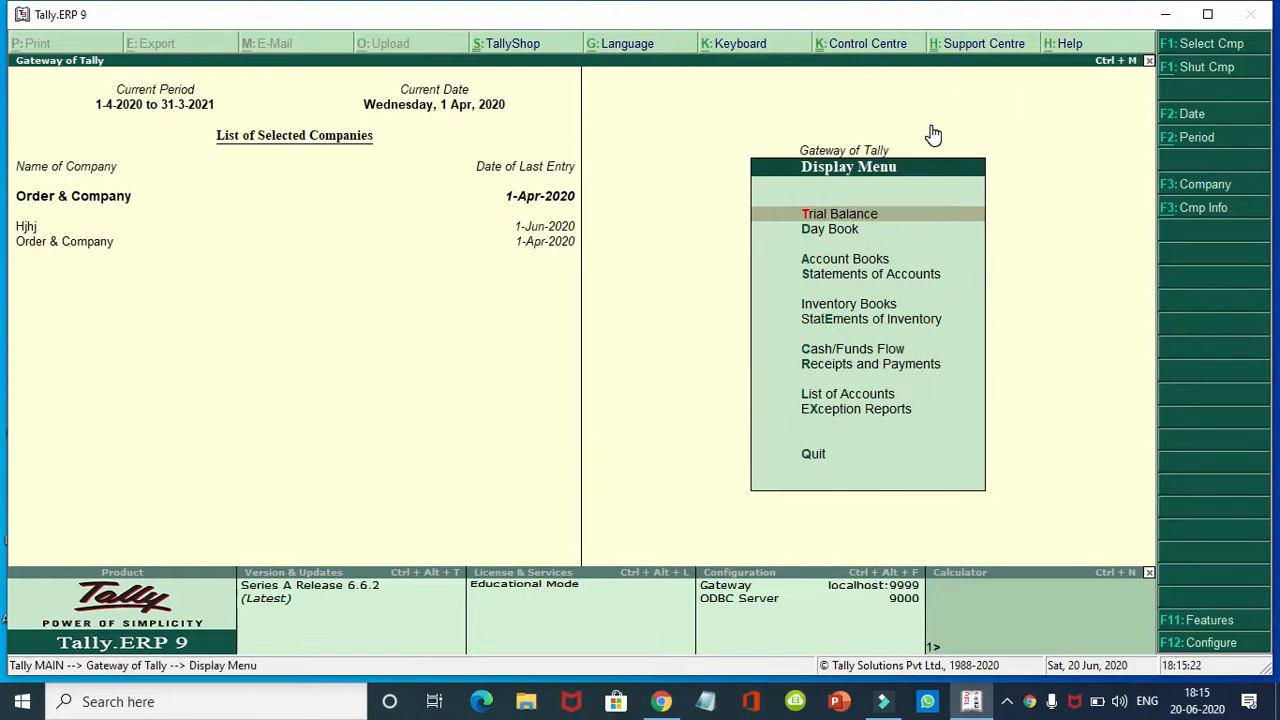
{"action": "key", "text": "Down"}
{"action": "key", "text": "Down"}
{"action": "key", "text": "Down"}
{"action": "key", "text": "Down"}
{"action": "key", "text": "Down"}
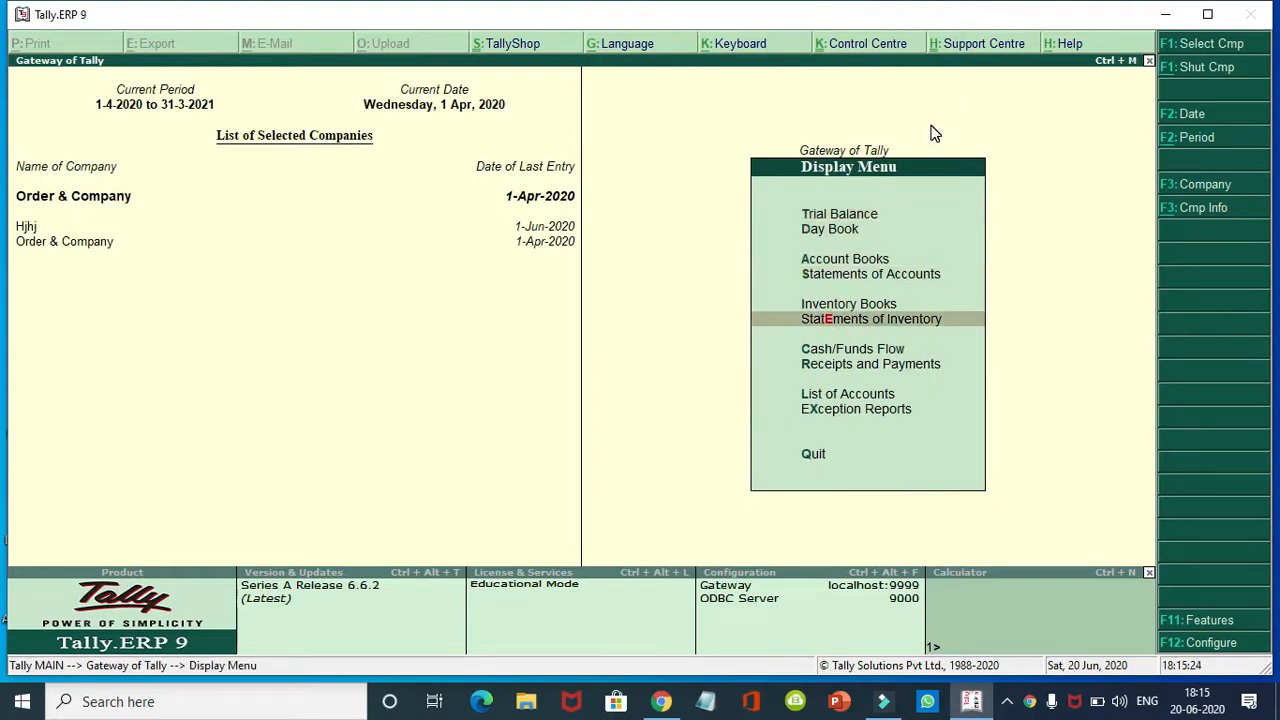
{"action": "key", "text": "Return"}
Open the Purchase Order Outstandings report for the stock group Box
{"action": "key", "text": "Down"}
{"action": "key", "text": "Down"}
{"action": "key", "text": "Down"}
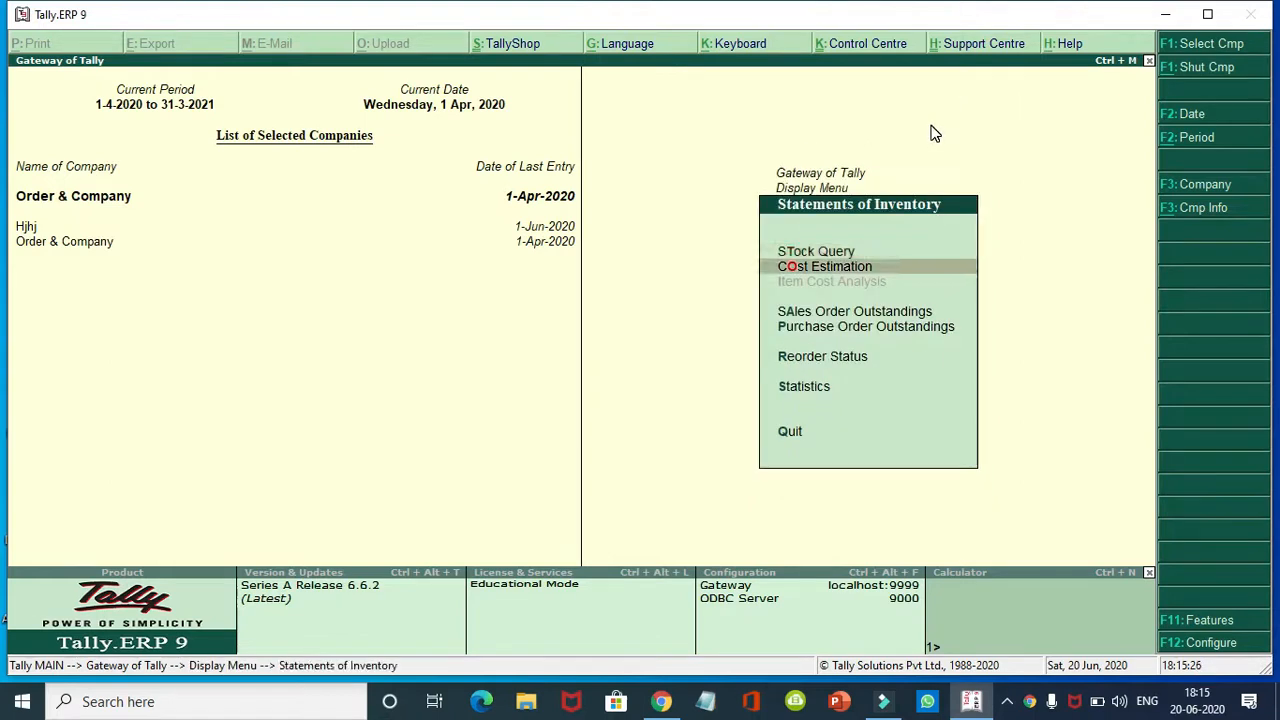
{"action": "key", "text": "Return"}
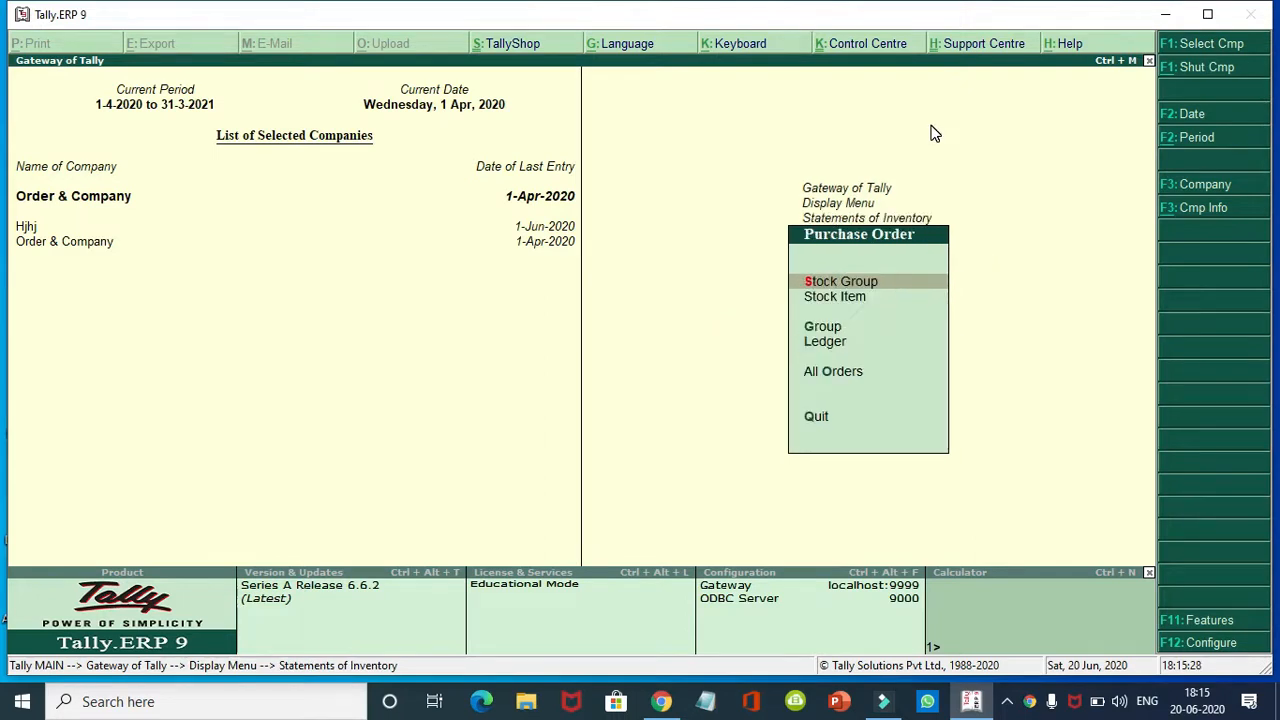
{"action": "key", "text": "Return"}
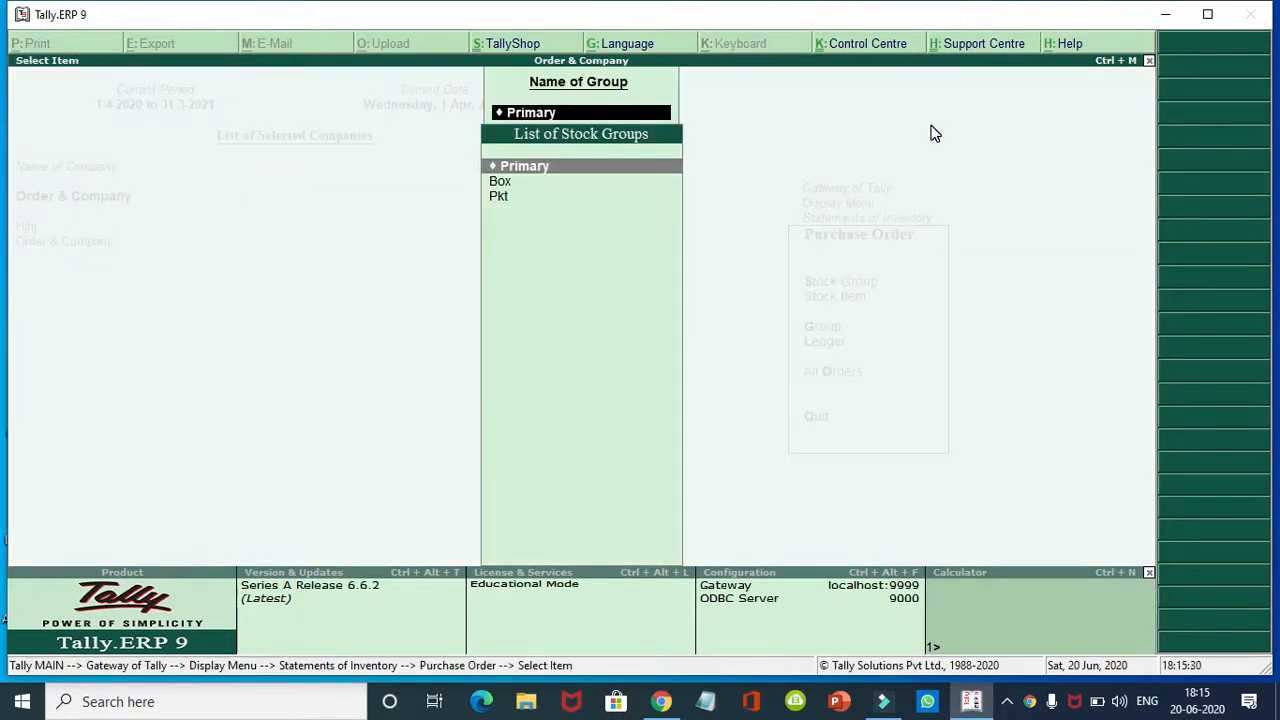
{"action": "key", "text": "Down"}
{"action": "key", "text": "Return"}
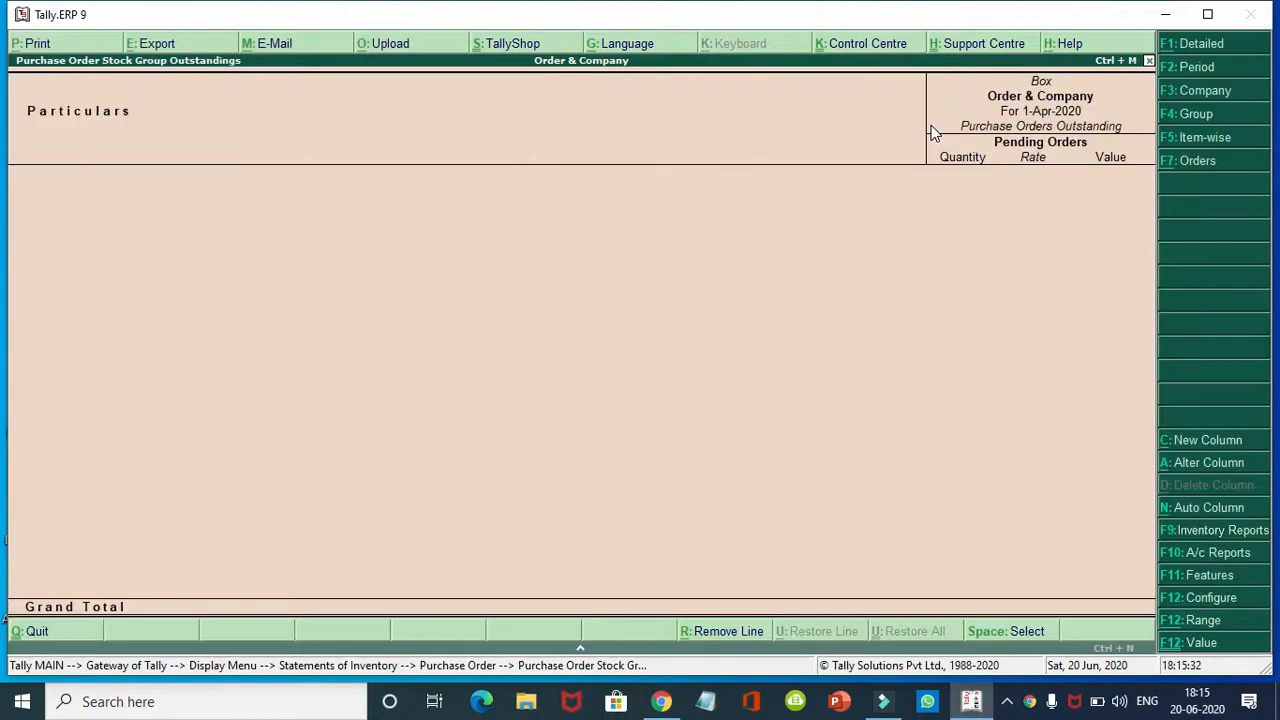
Check the outstanding purchase orders for the stock group Pkt and return to the Gateway of Tally
{"action": "key", "text": "Escape"}
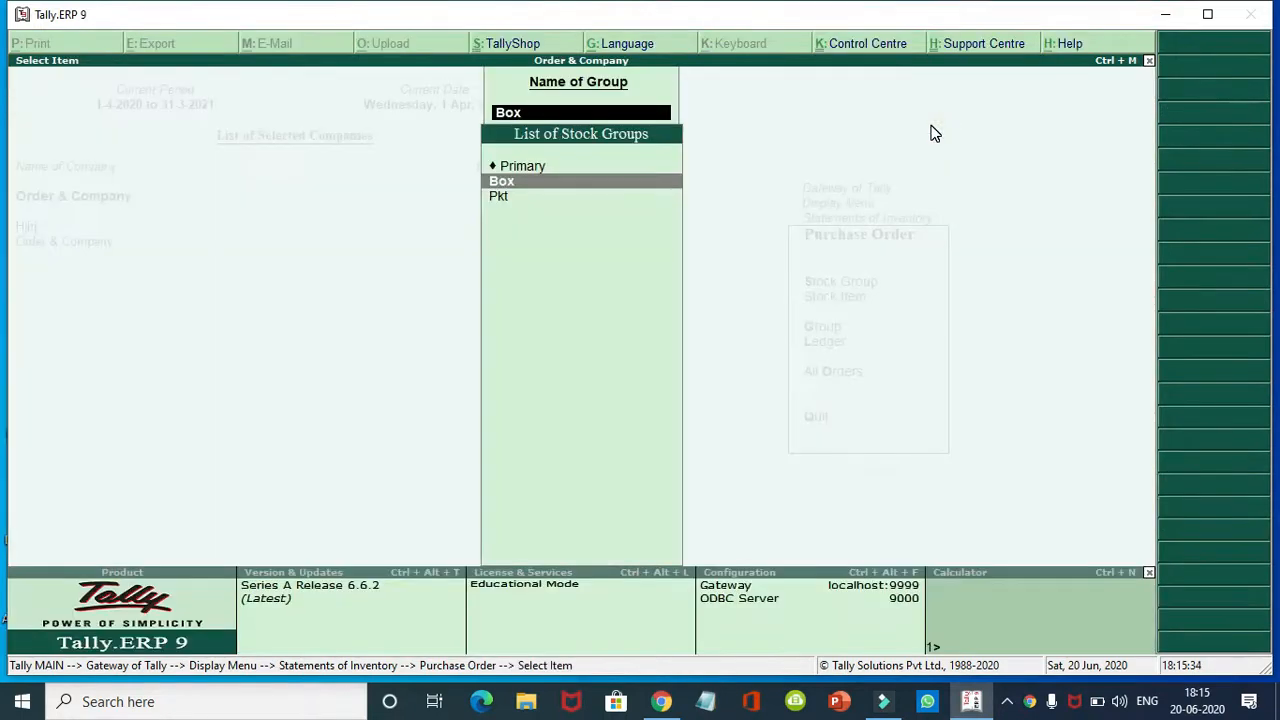
{"action": "key", "text": "Down"}
{"action": "key", "text": "Return"}
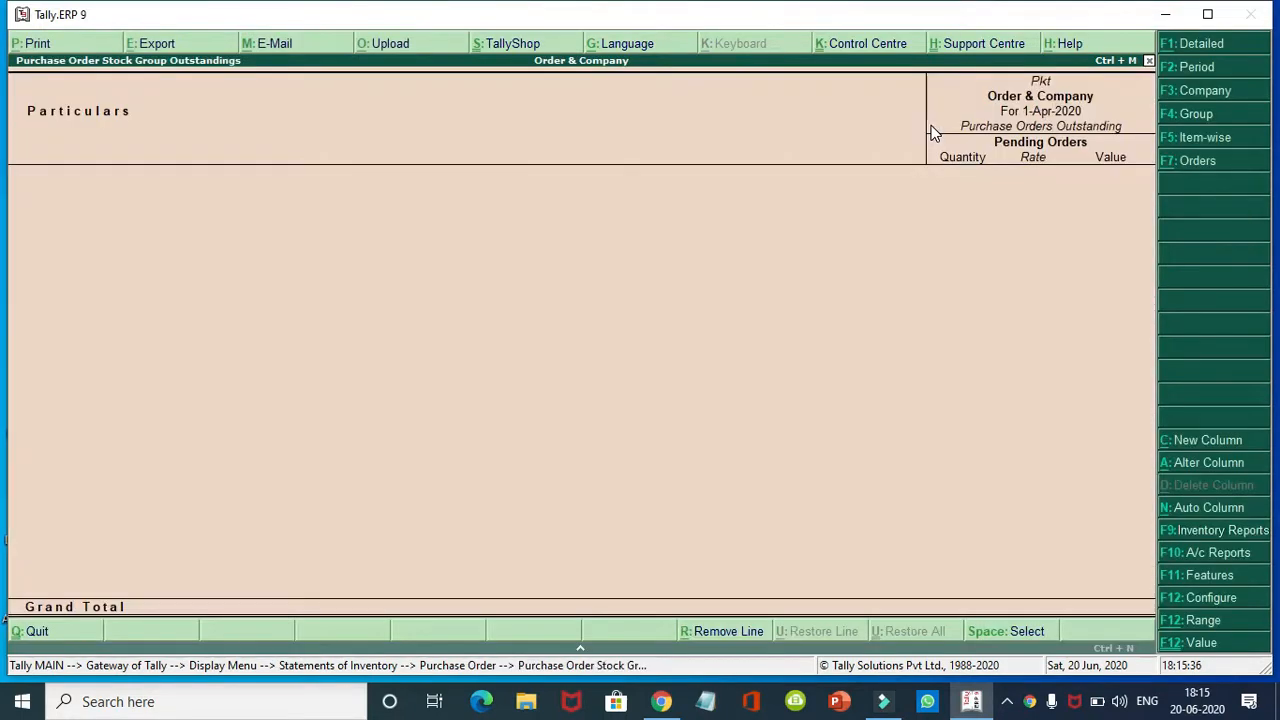
{"action": "key", "text": "Escape"}
{"action": "key", "text": "Escape"}
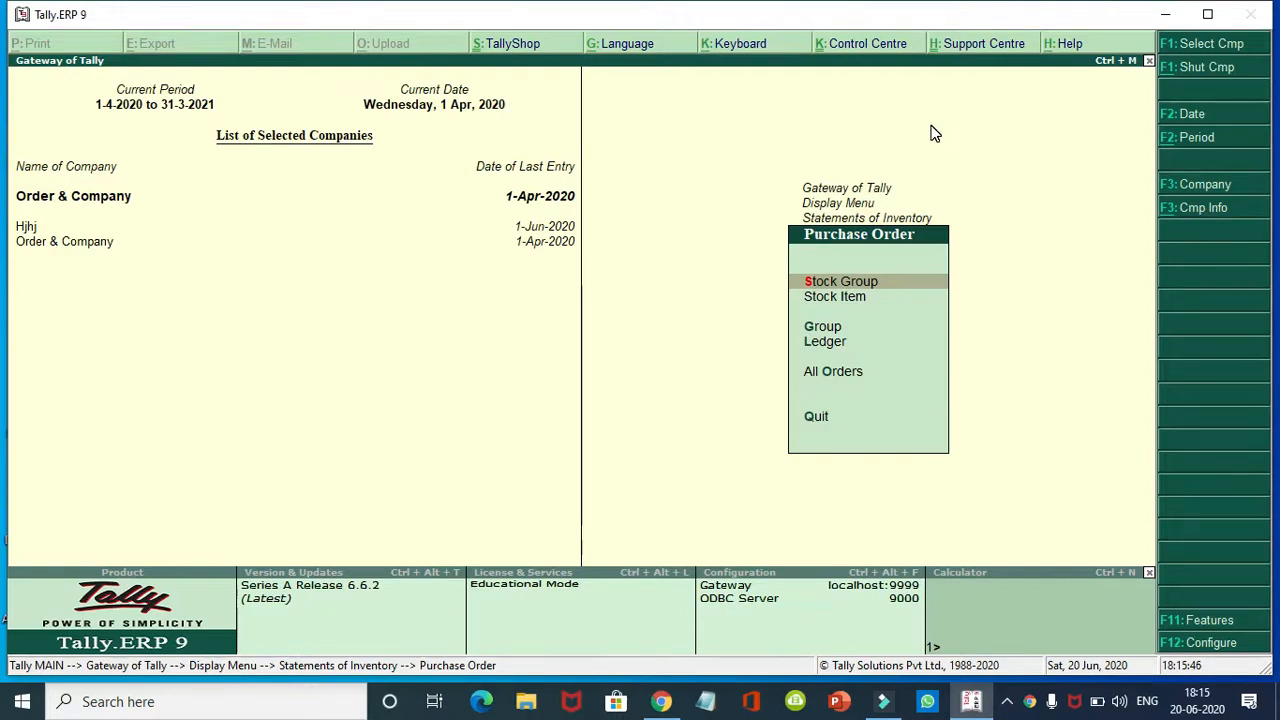
{"action": "key", "text": "Escape"}
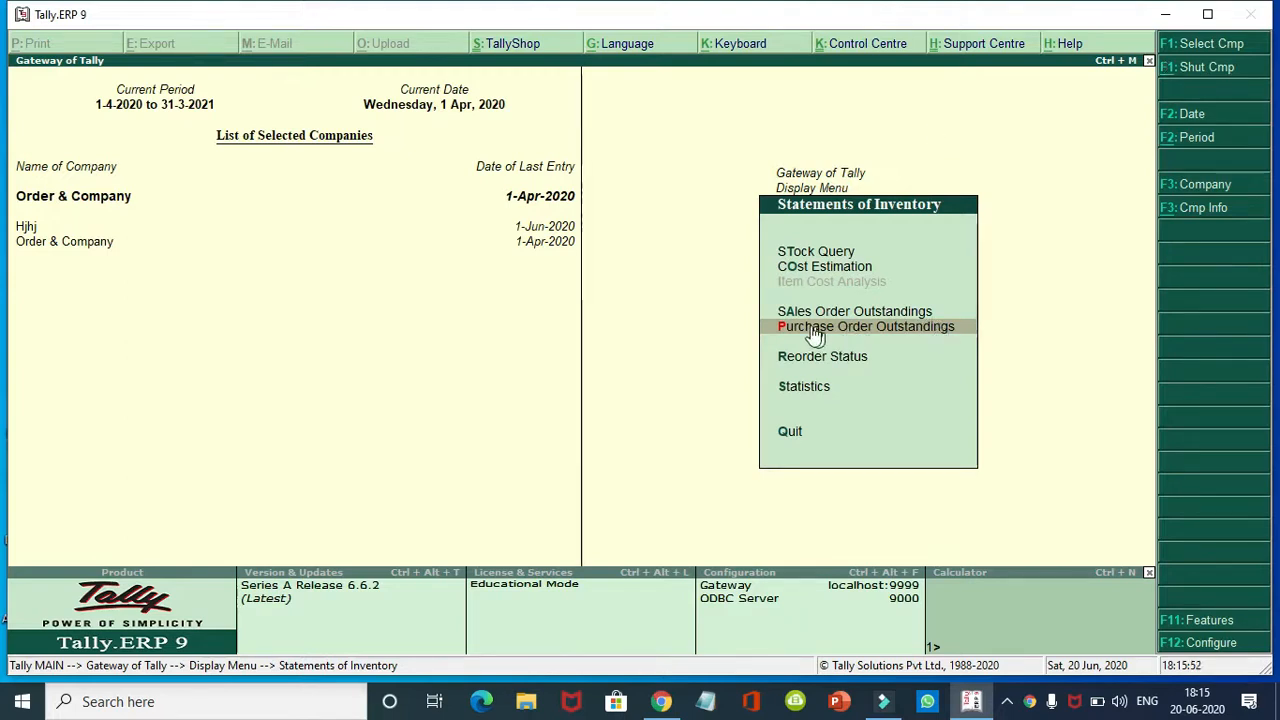
{"action": "key", "text": "Escape"}
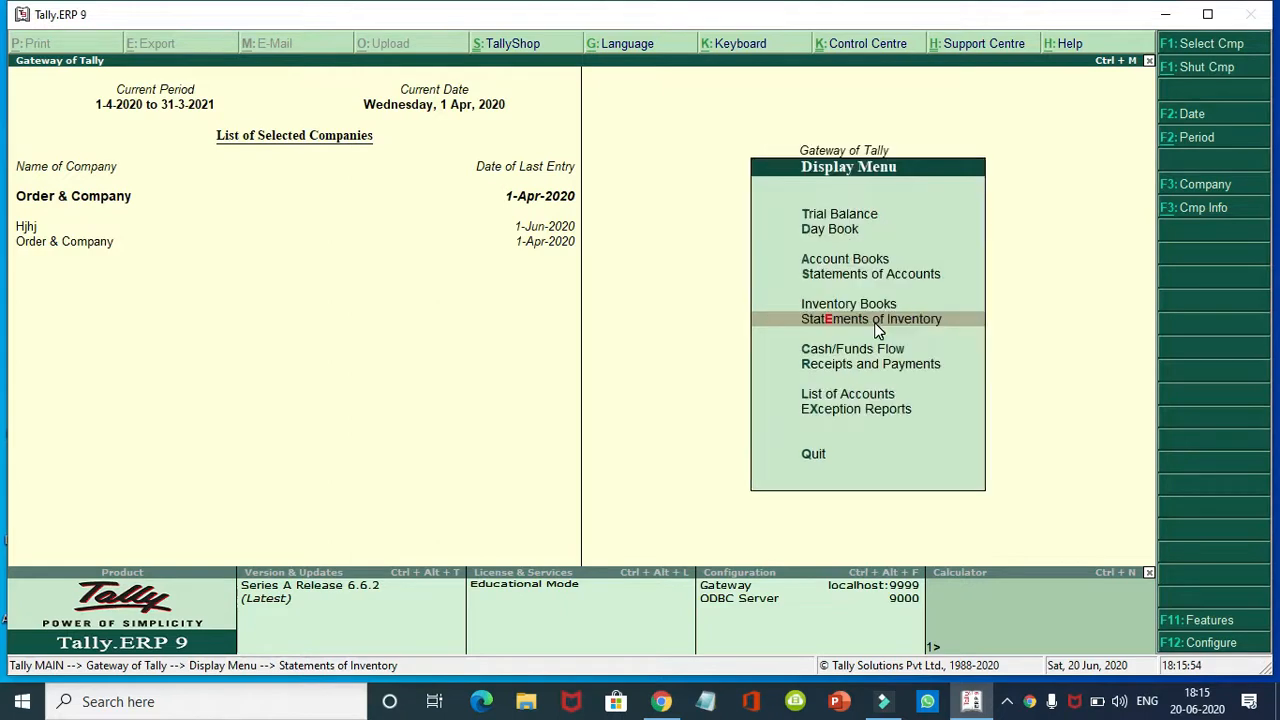
{"action": "key", "text": "Escape"}
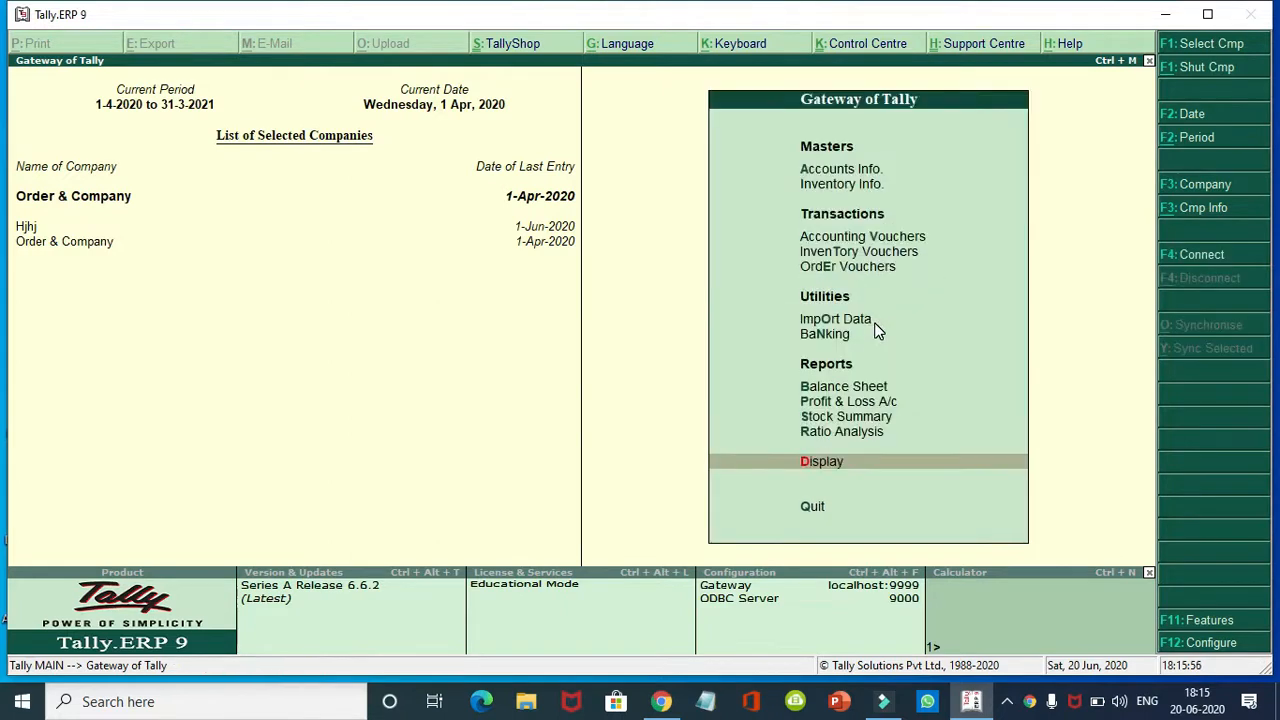
Open voucher entry and start a new Sales Order voucher dated 1-Apr-2020
{"action": "key", "text": "Up"}
{"action": "key", "text": "Up"}
{"action": "key", "text": "Up"}
{"action": "key", "text": "Up"}
{"action": "key", "text": "Up"}
{"action": "key", "text": "Up"}
{"action": "key", "text": "Up"}
{"action": "key", "text": "Up"}
{"action": "key", "text": "Up"}
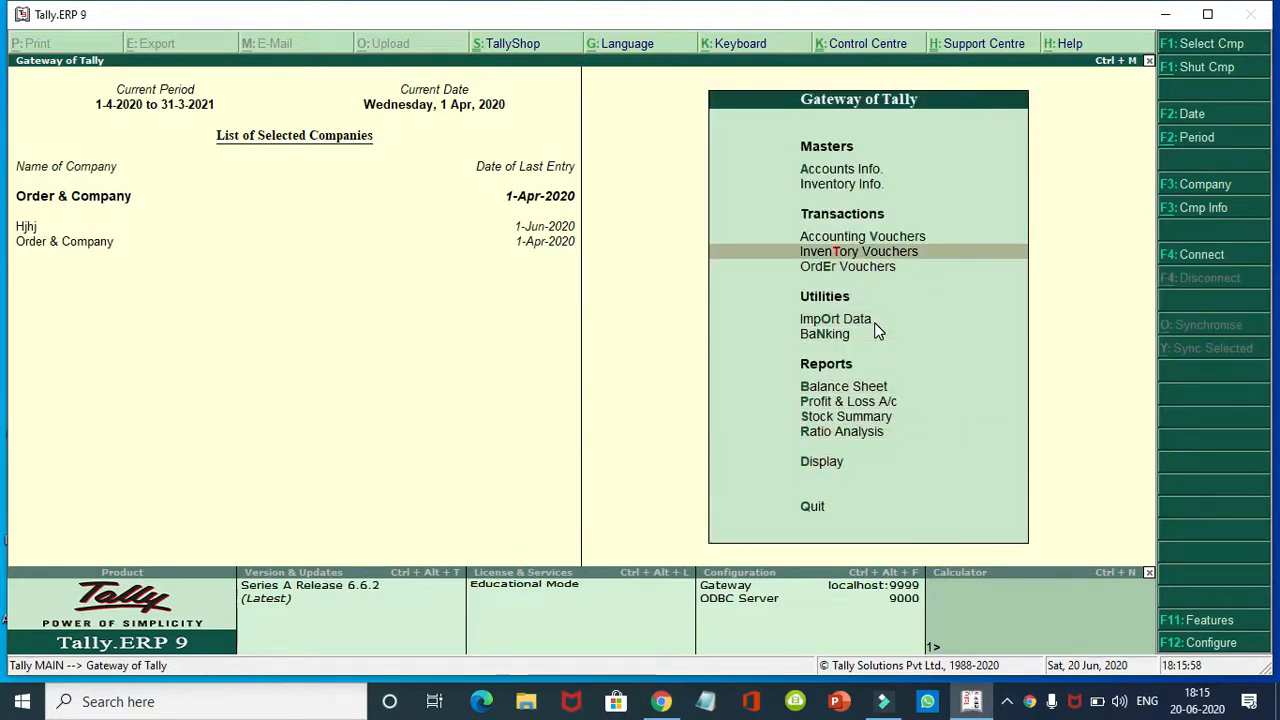
{"action": "key", "text": "Return"}
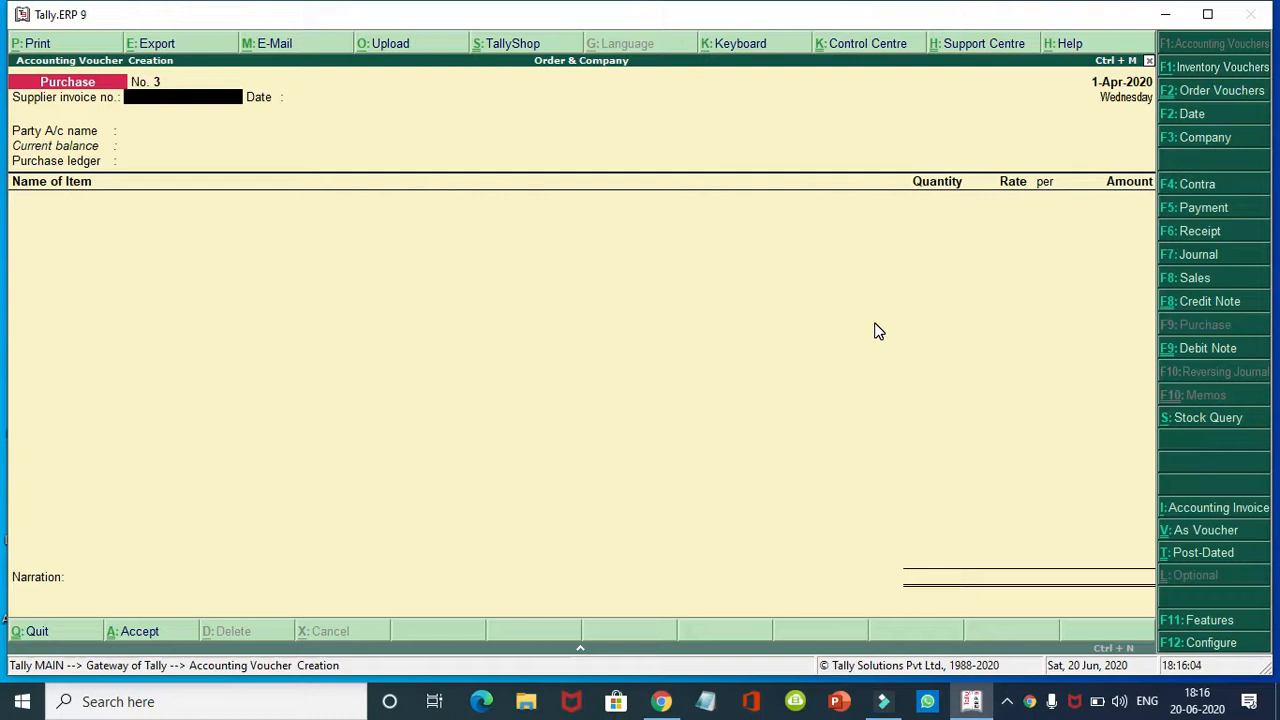
{"action": "key", "text": "alt+F5"}
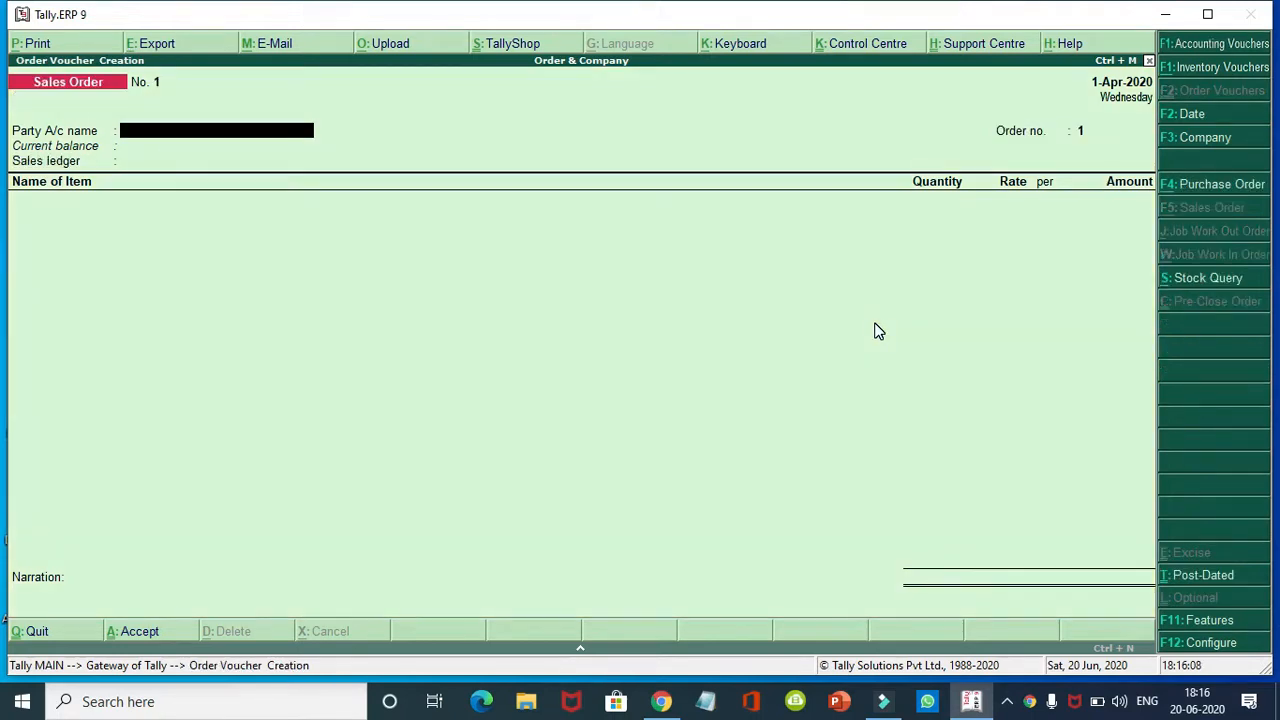
Choose Cash as the party account of sales order 1 and accept the default buyer, order and despatch details
{"action": "key", "text": "Return"}
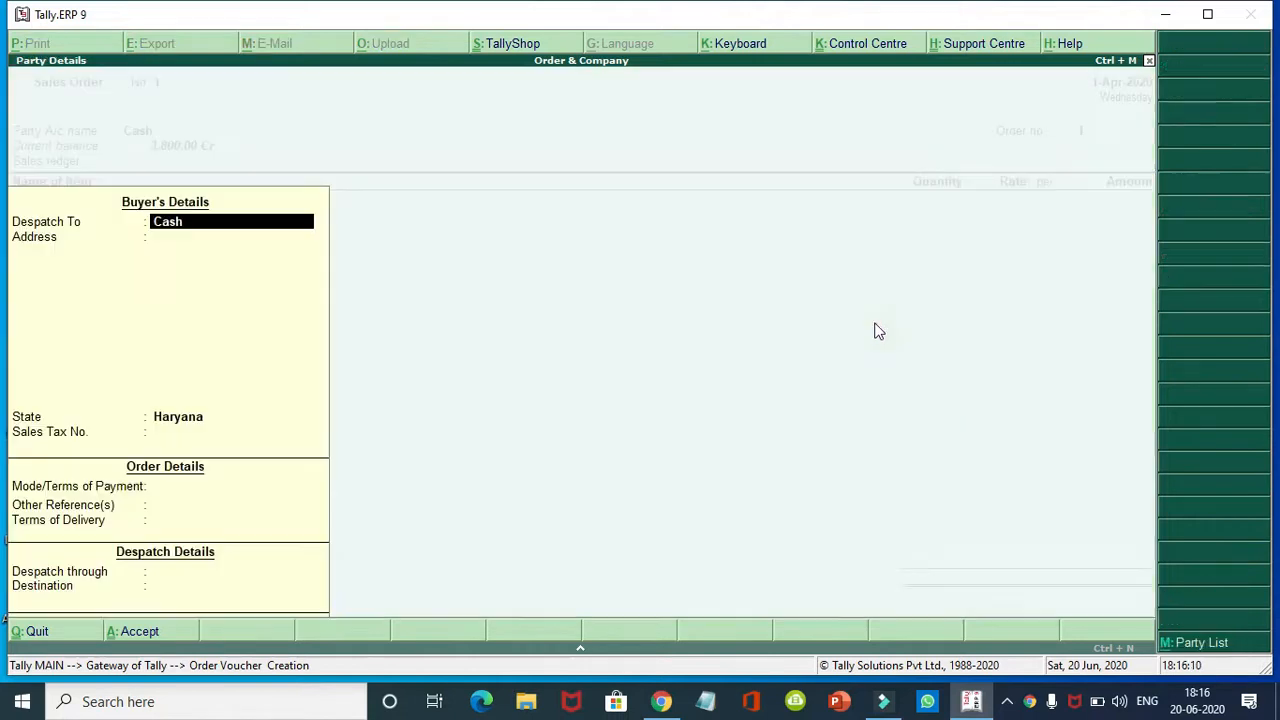
{"action": "key", "text": "Return"}
{"action": "key", "text": "Return"}
{"action": "key", "text": "Return"}
{"action": "key", "text": "Return"}
{"action": "key", "text": "Return"}
{"action": "key", "text": "Return"}
{"action": "key", "text": "Return"}
{"action": "key", "text": "Return"}
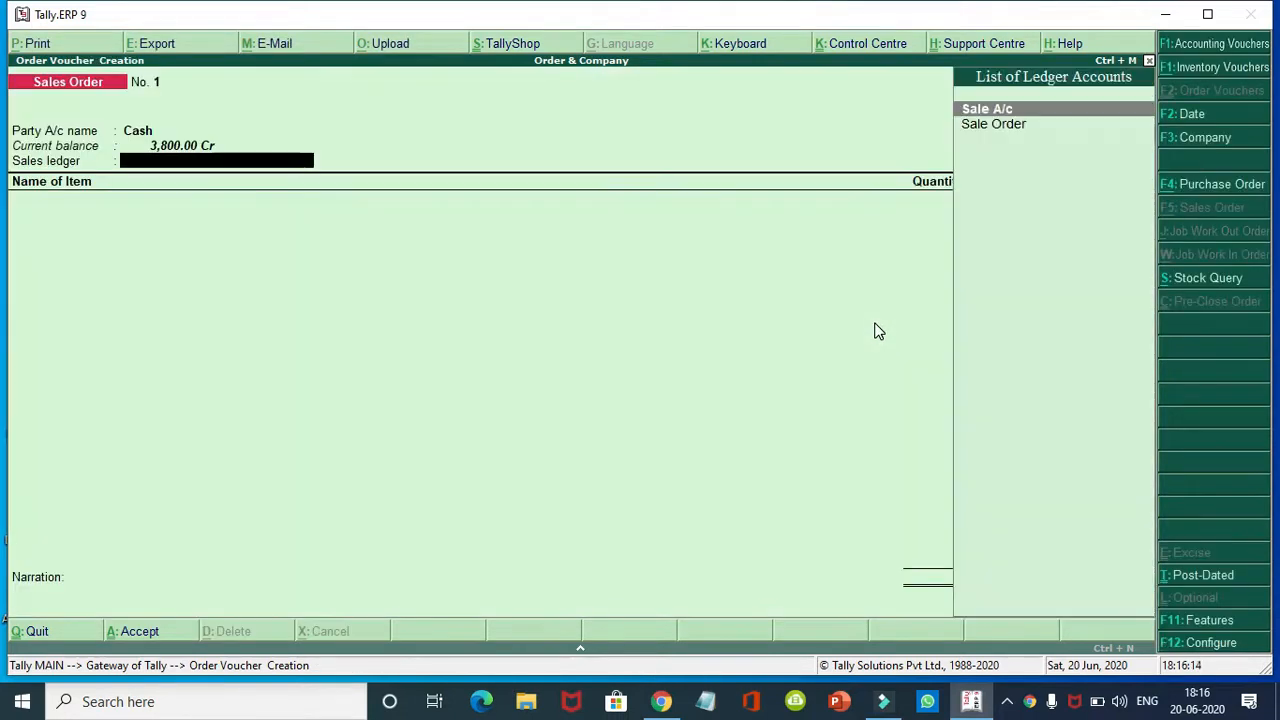
Select Sale Order as the sales ledger for sales order 1
{"action": "key", "text": "Return"}
{"action": "key", "text": "Down"}
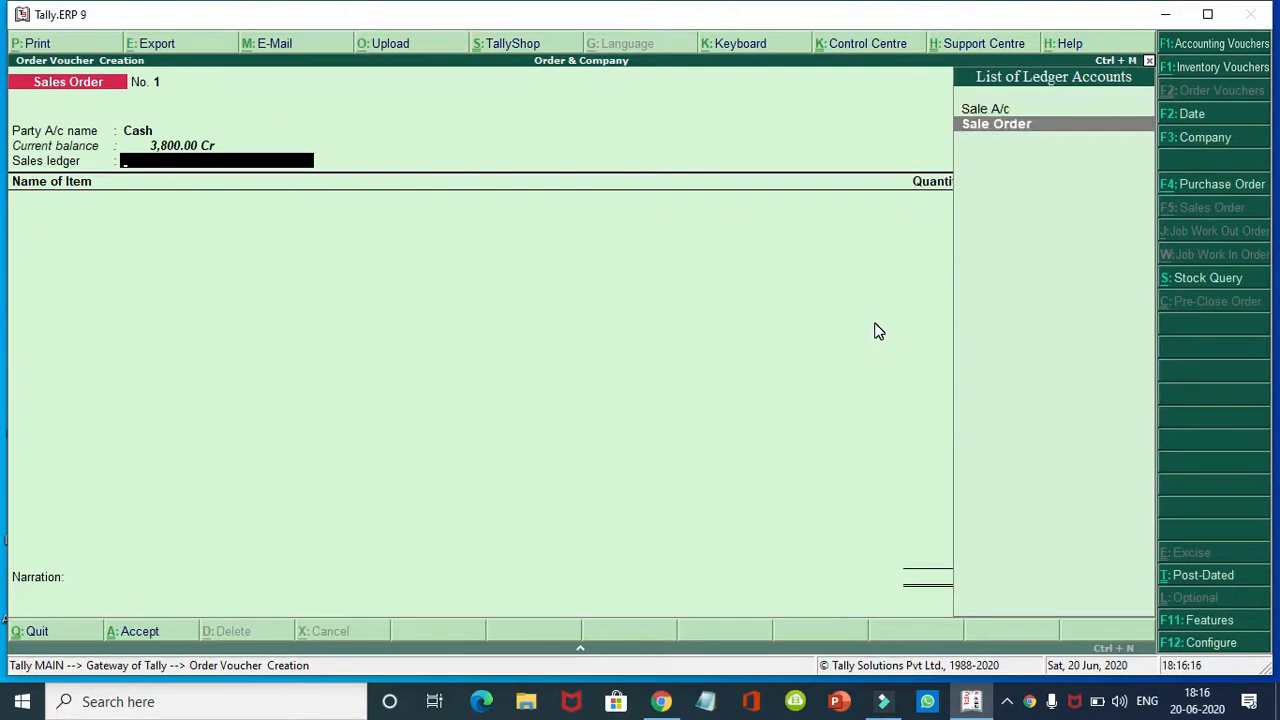
{"action": "key", "text": "Return"}
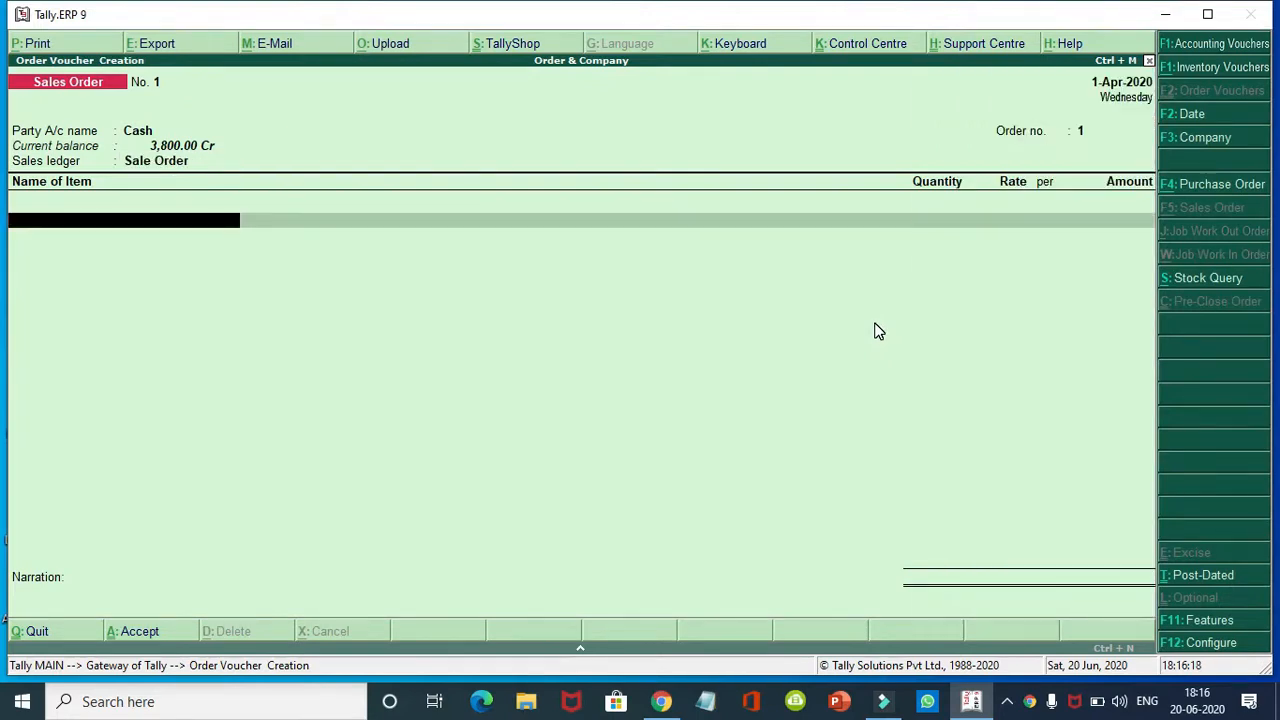
Add Pizza to sales order 1, due on 1-Apr-2020, with 8 B at 400.00 per B
{"action": "type", "text": "S"}
{"action": "key", "text": "BackSpace"}
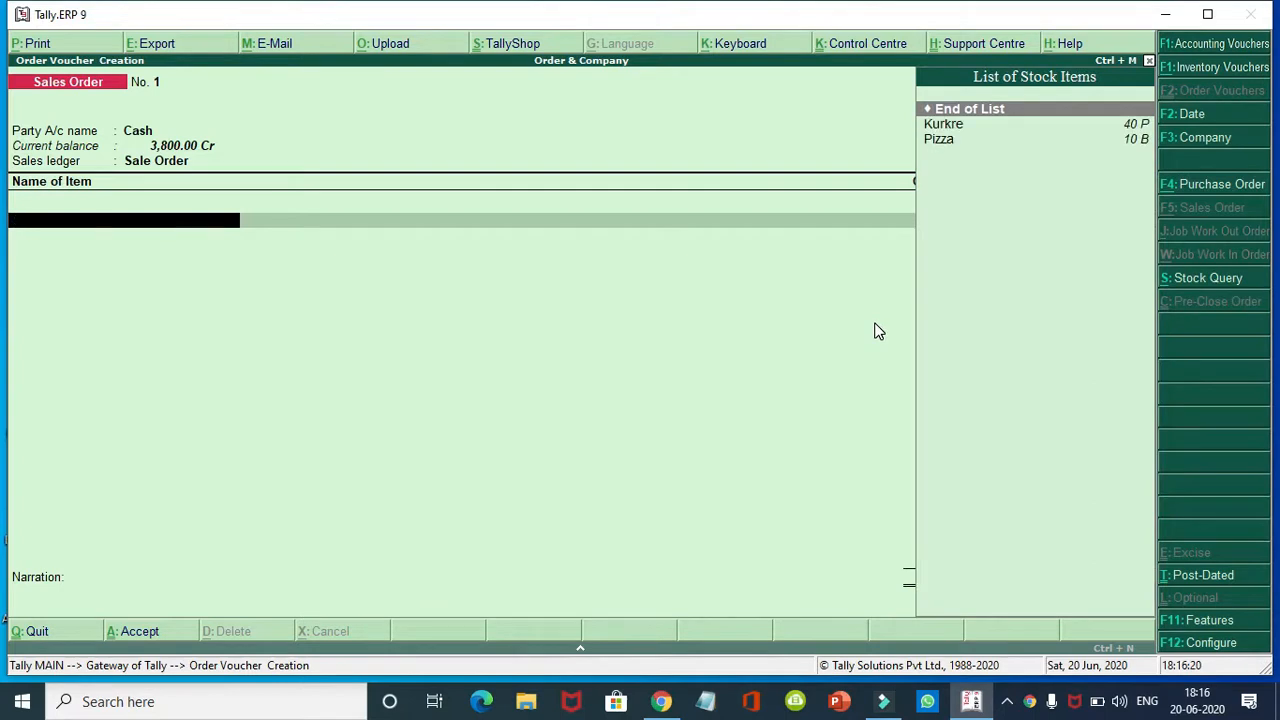
{"action": "key", "text": "Down"}
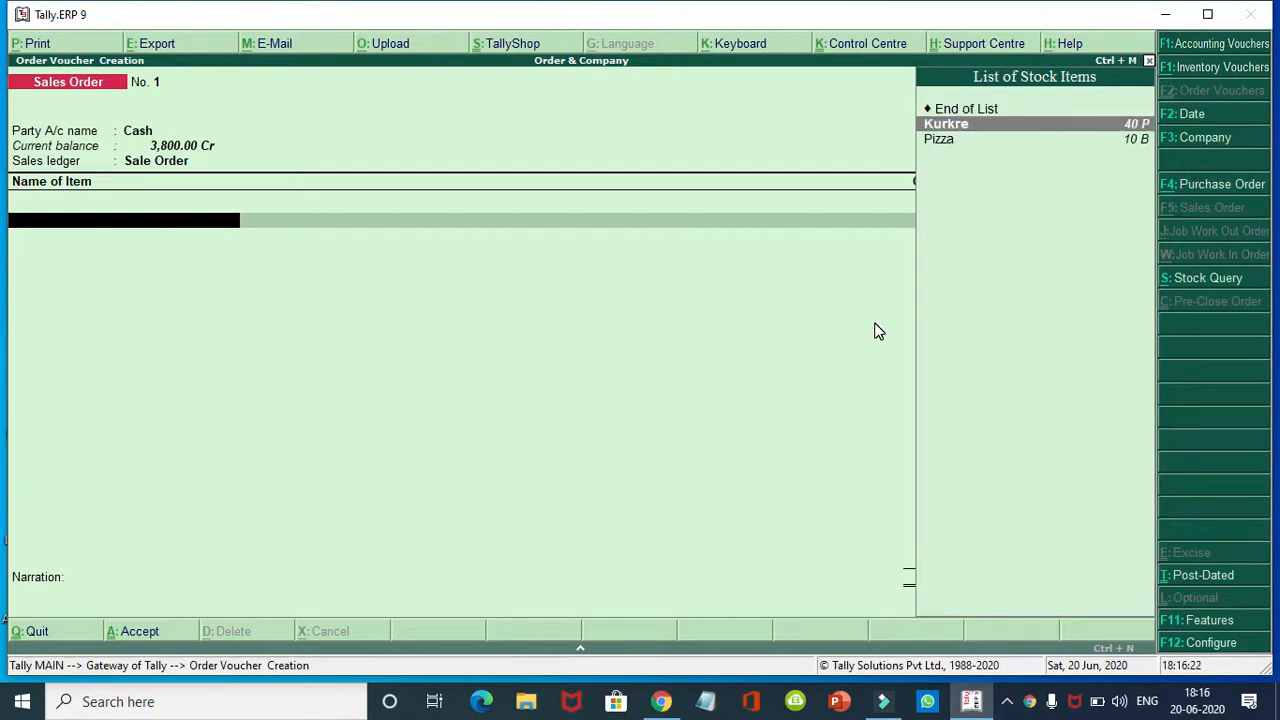
{"action": "key", "text": "Down"}
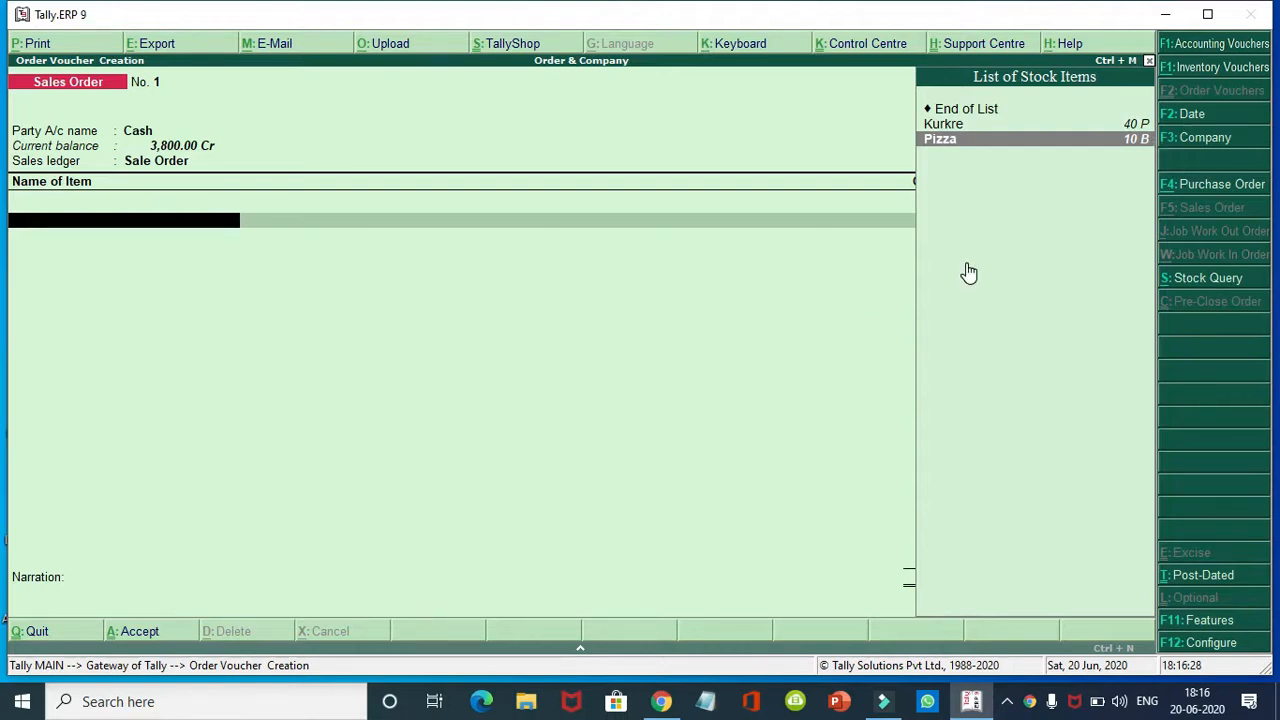
{"action": "key", "text": "Return"}
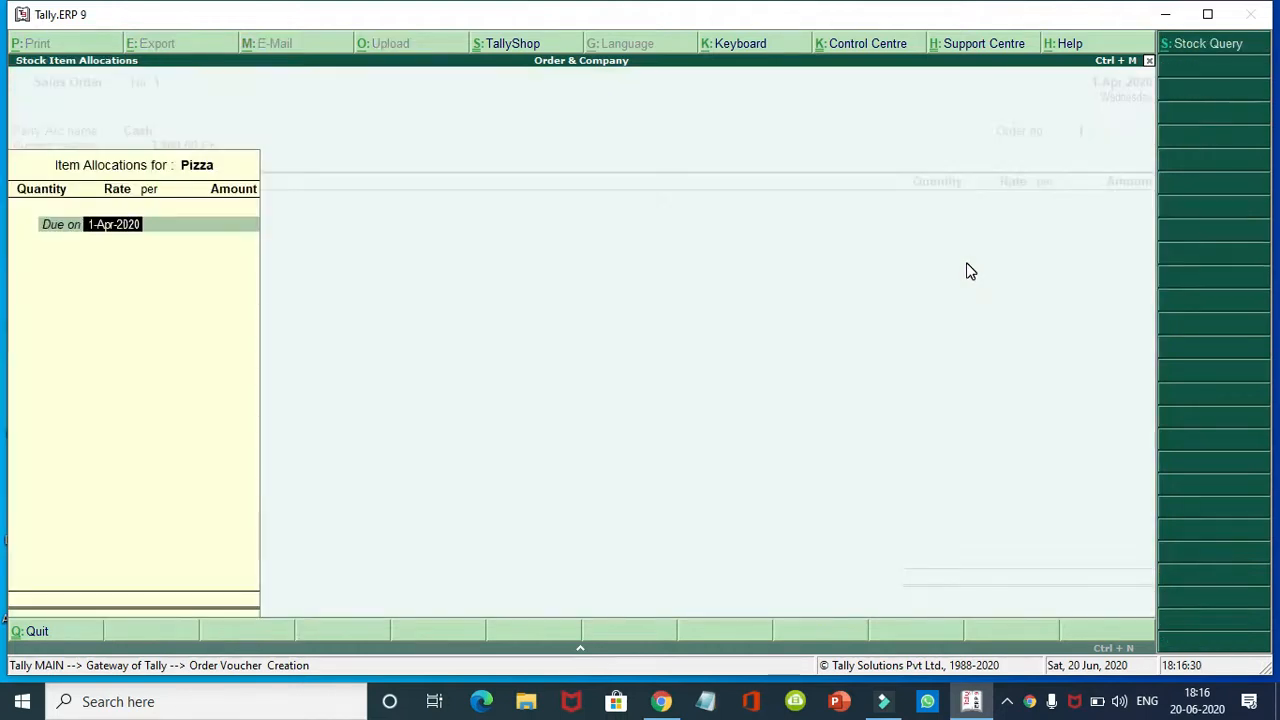
{"action": "key", "text": "Return"}
{"action": "type", "text": "8"}
{"action": "key", "text": "Return"}
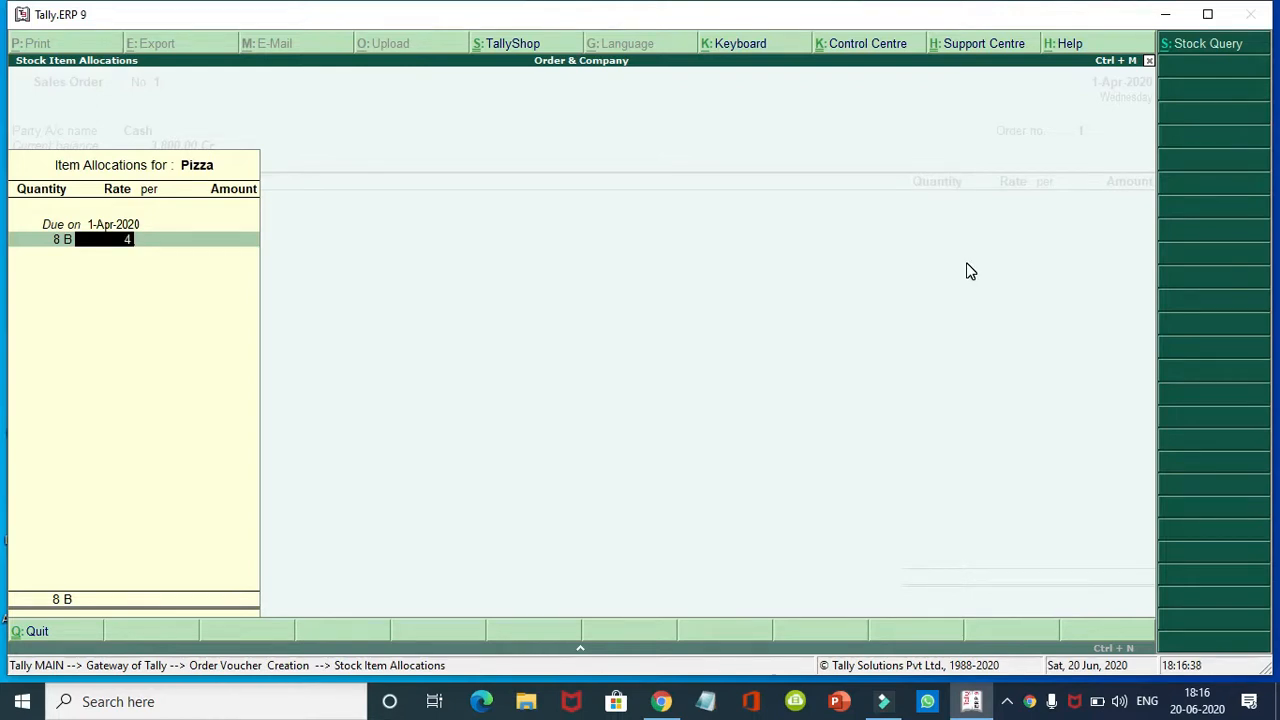
{"action": "type", "text": "00"}
{"action": "key", "text": "Return"}
{"action": "key", "text": "Return"}
{"action": "key", "text": "Return"}
Finish the Pizza allocation and save sales order 1 without a narration
{"action": "key", "text": "Return"}
{"action": "key", "text": "Return"}
{"action": "key", "text": "Return"}
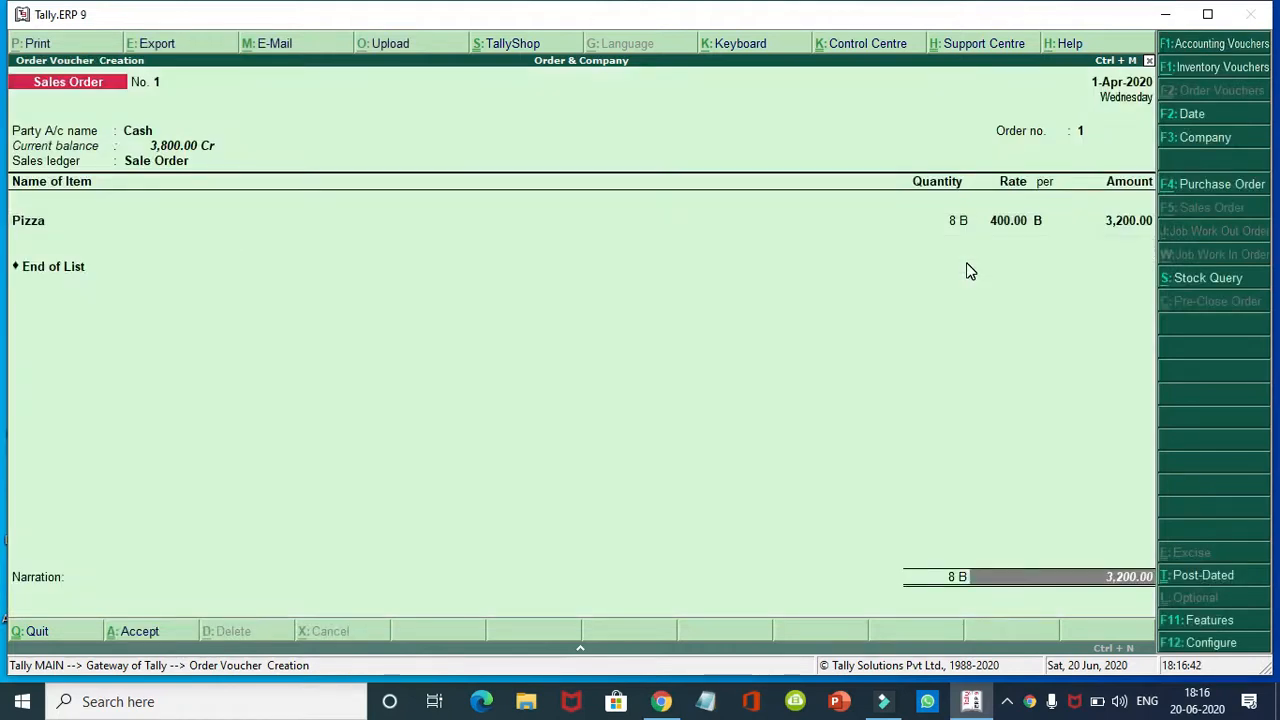
{"action": "key", "text": "Return"}
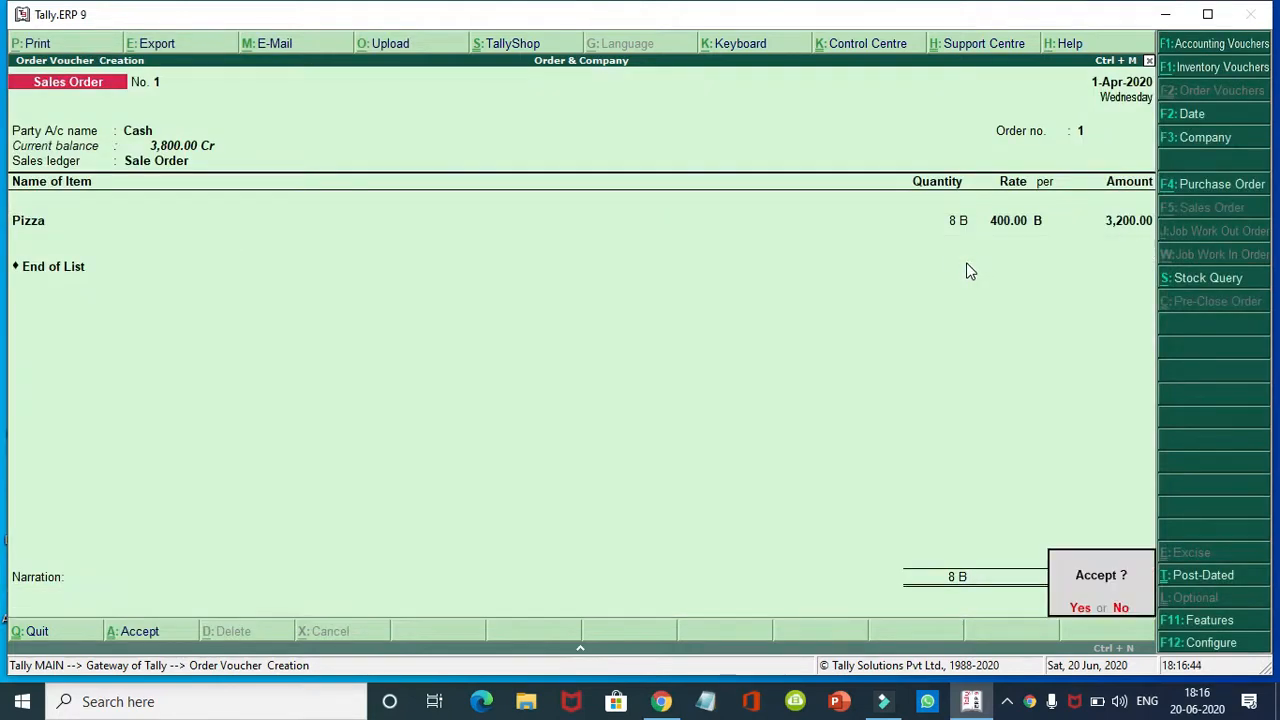
{"action": "key", "text": "y"}
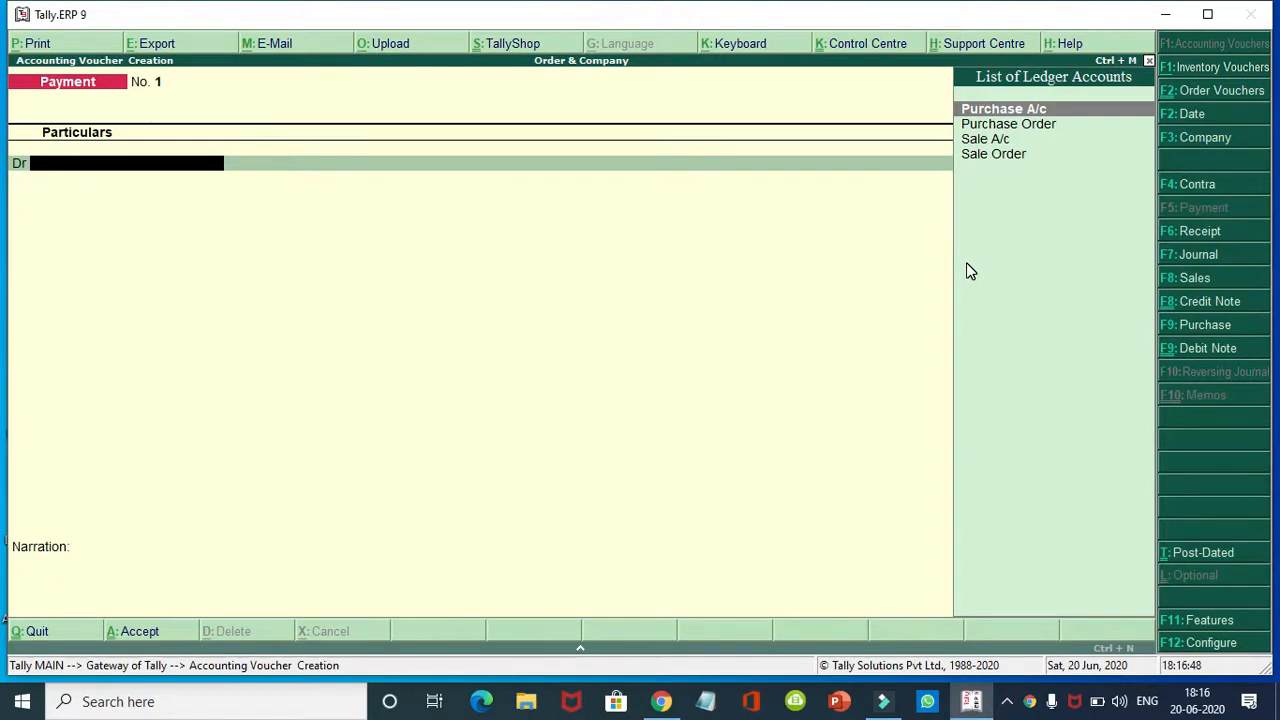
Start sales order 2 with Cash as the party account and accept the default buyer, order and despatch details
{"action": "key", "text": "alt+F5"}
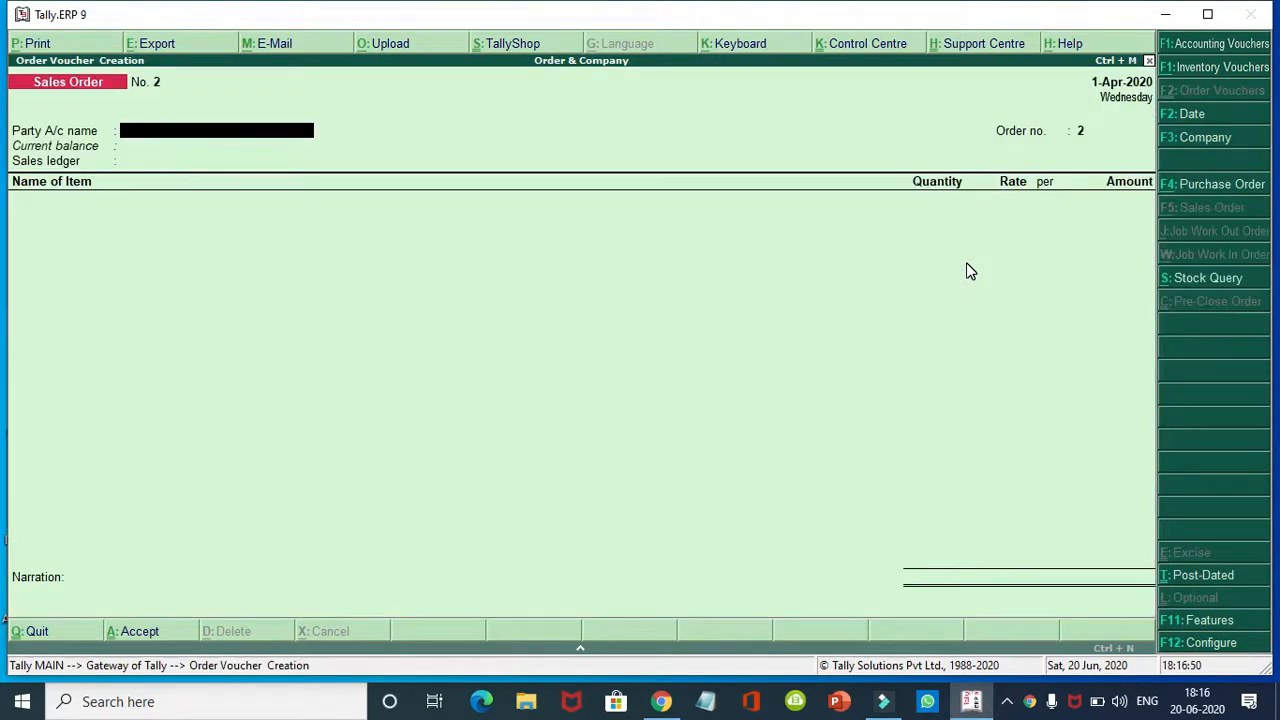
{"action": "key", "text": "Return"}
{"action": "key", "text": "Return"}
{"action": "key", "text": "Return"}
{"action": "key", "text": "Return"}
{"action": "key", "text": "Return"}
{"action": "key", "text": "Return"}
{"action": "key", "text": "Return"}
{"action": "key", "text": "Return"}
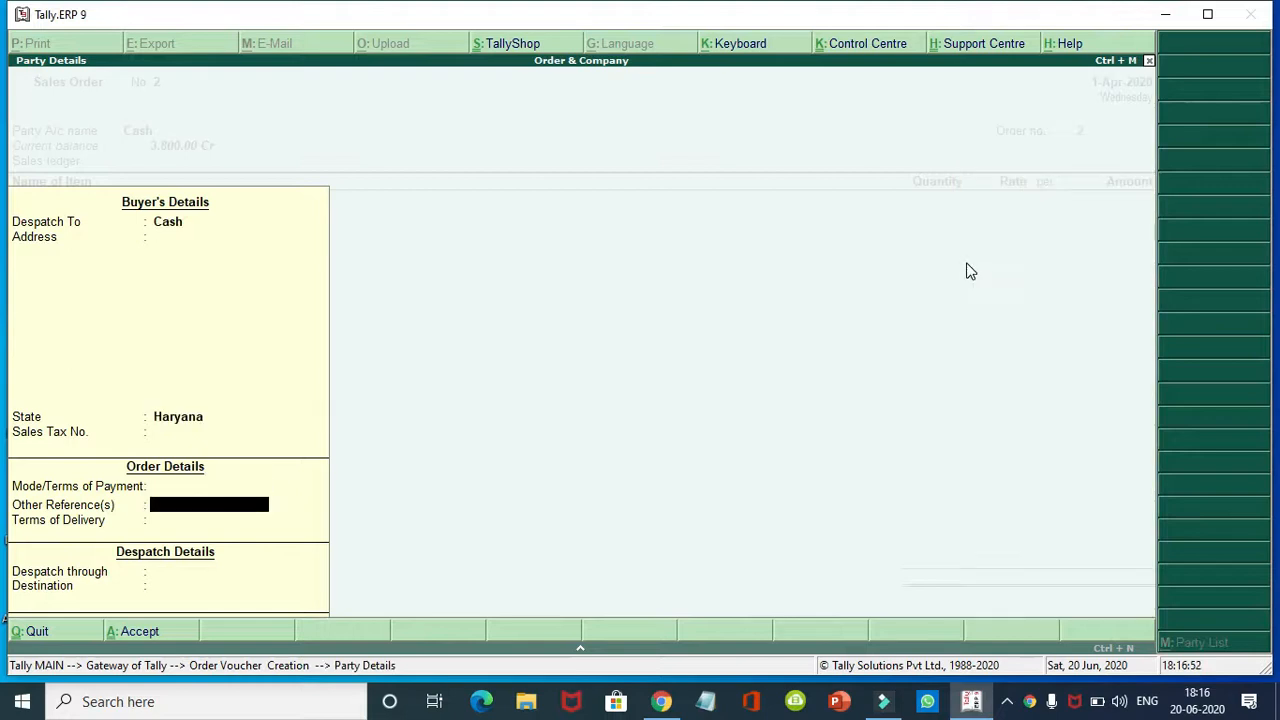
{"action": "key", "text": "Return"}
{"action": "key", "text": "Return"}
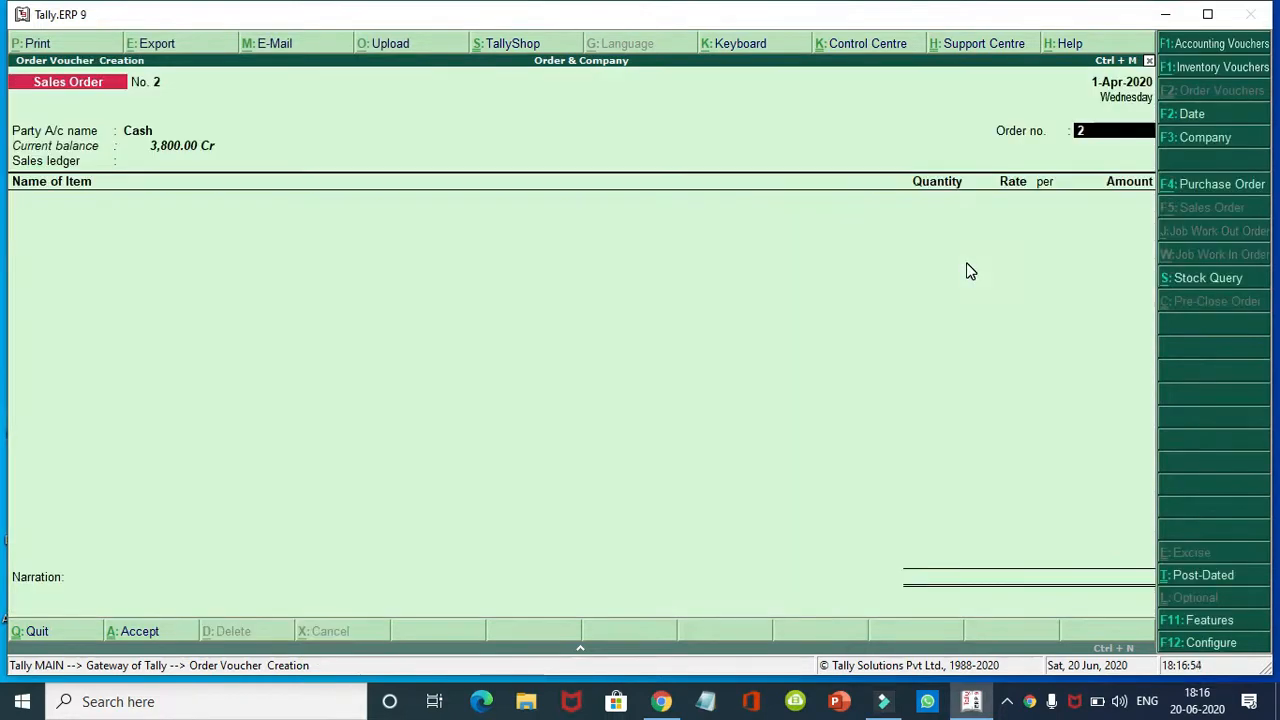
Keep order number 2 and select Sale Order as the sales ledger
{"action": "key", "text": "Return"}
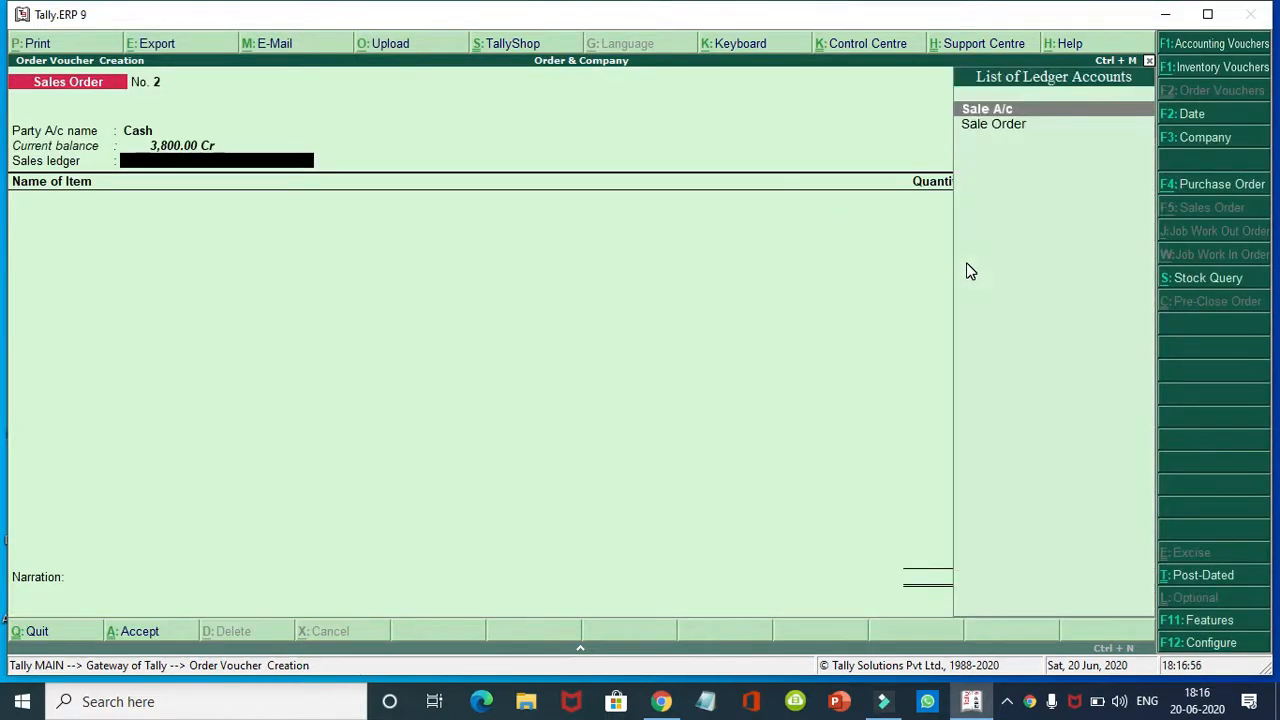
{"action": "key", "text": "Down"}
{"action": "key", "text": "Return"}
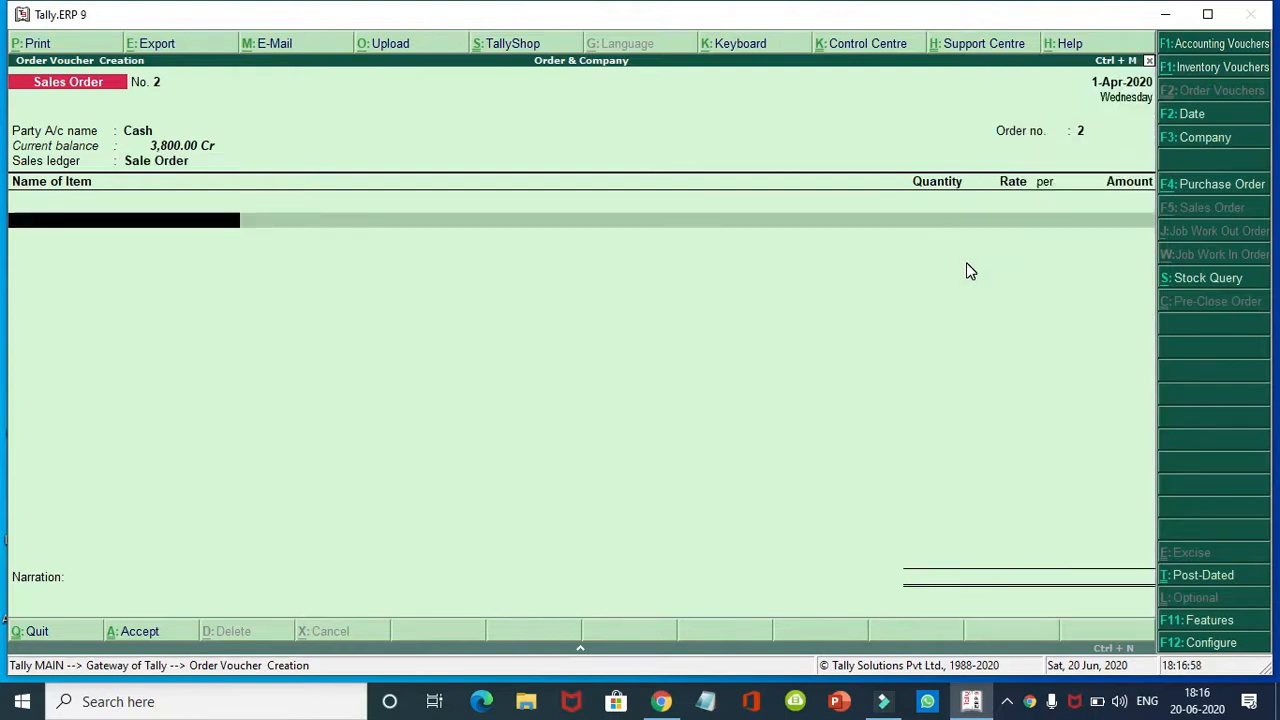
{"action": "type", "text": "s"}
{"action": "key", "text": "Return"}
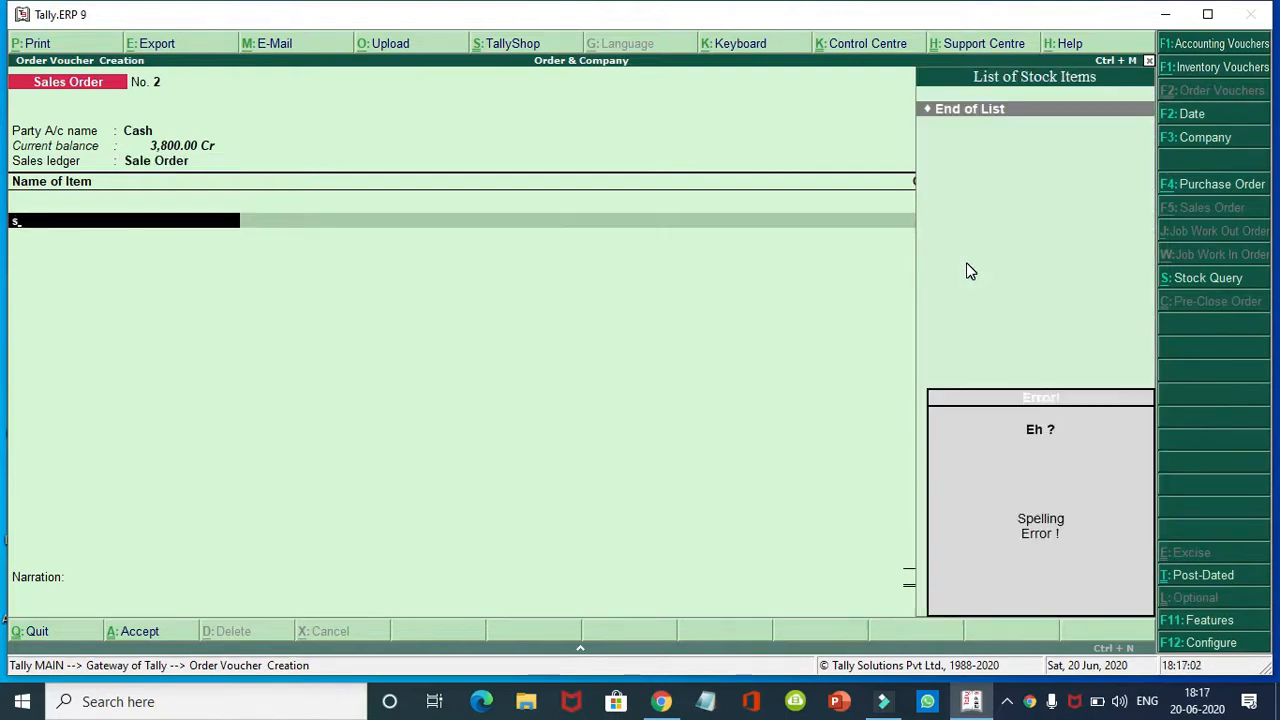
{"action": "key", "text": "BackSpace"}
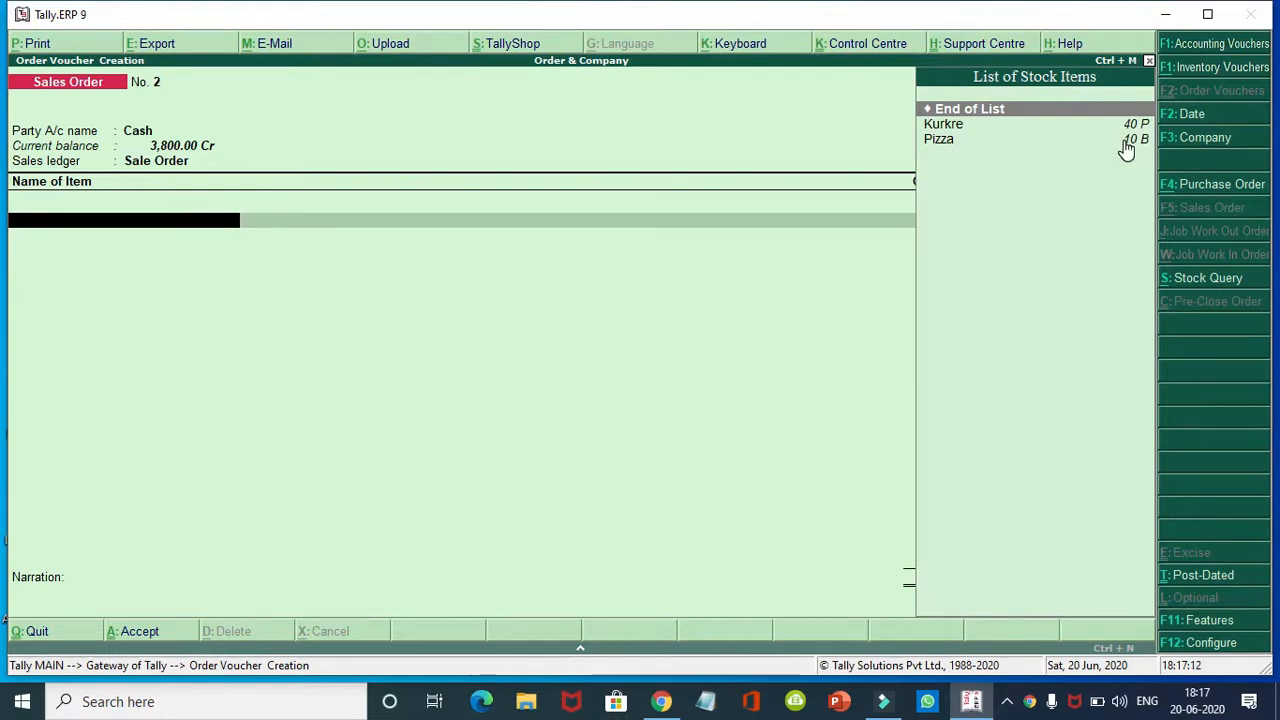
Add Kurkre to sales order 2, due on 1-Apr-2020, with 30 P at 22.00 per P
{"action": "key", "text": "Down"}
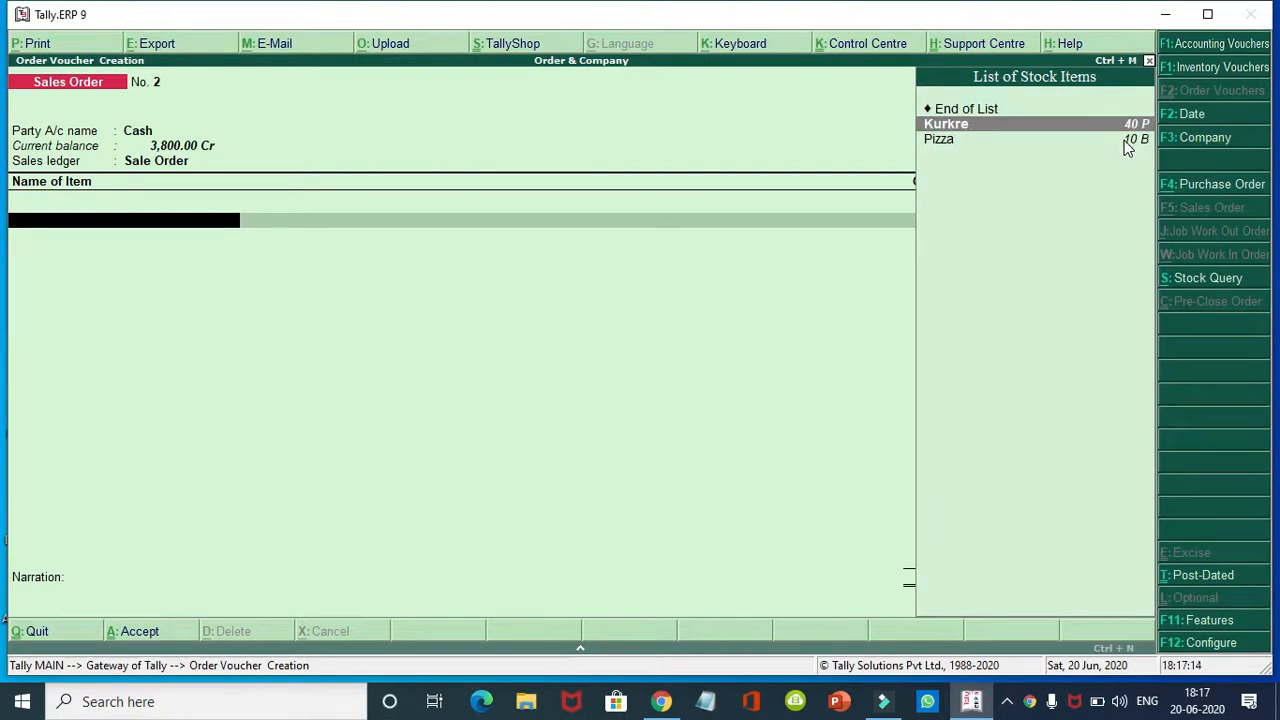
{"action": "key", "text": "Return"}
{"action": "key", "text": "Return"}
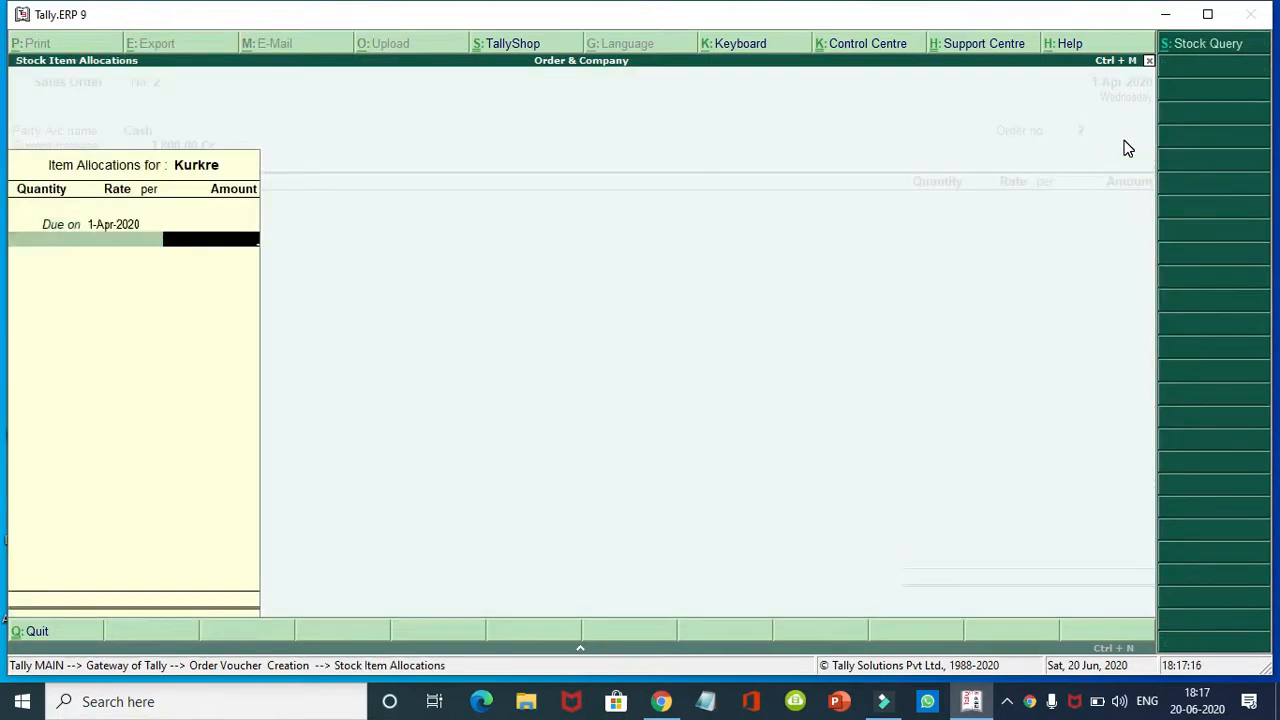
{"action": "key", "text": "Return"}
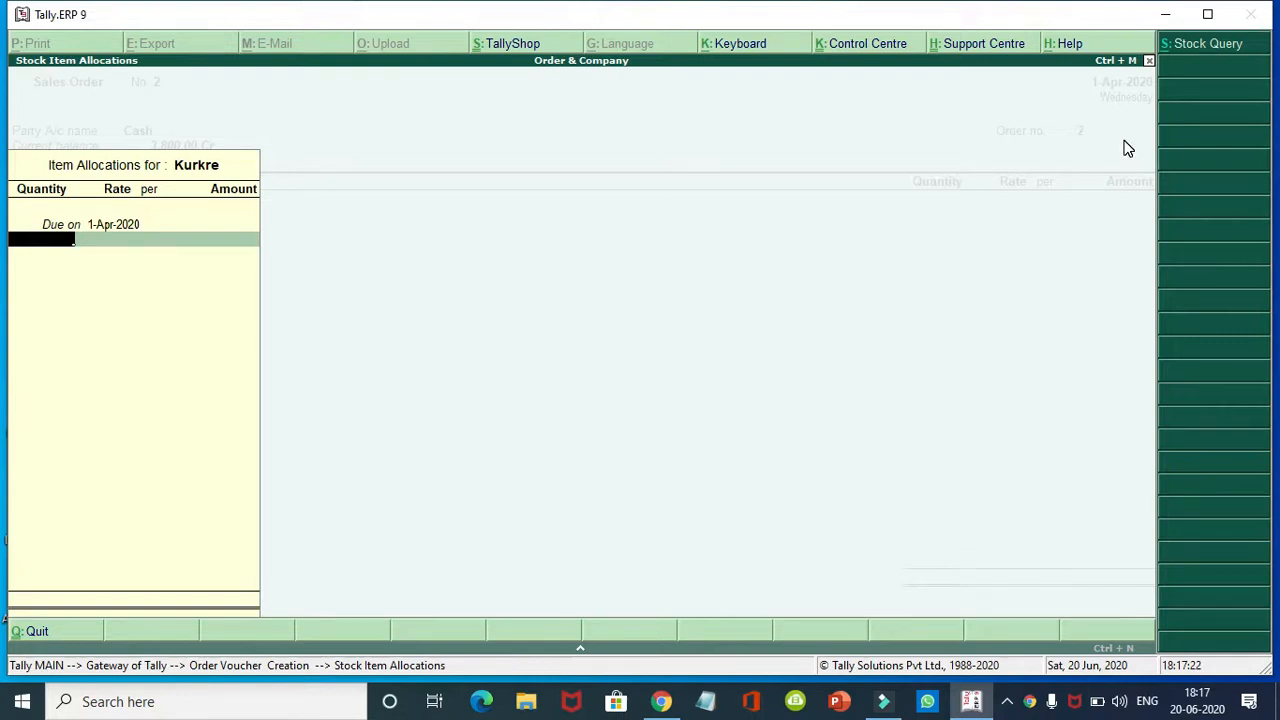
{"action": "type", "text": "30"}
{"action": "key", "text": "Return"}
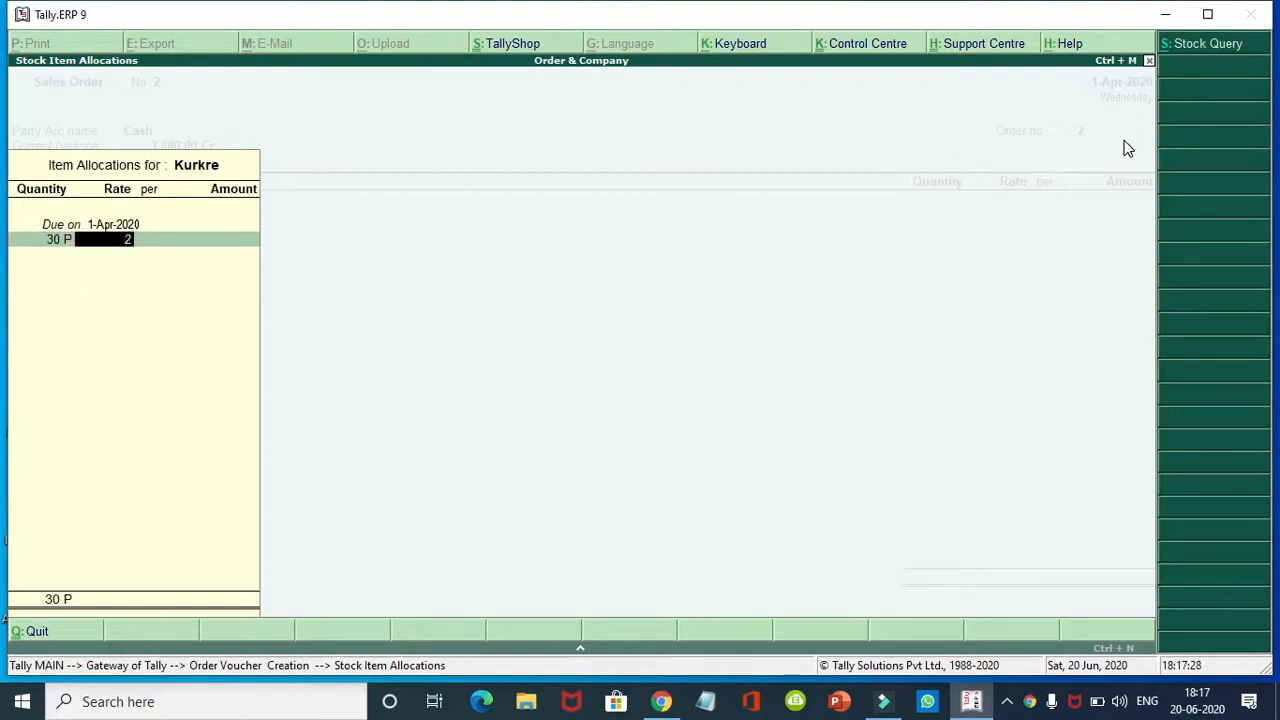
{"action": "key", "text": "Return"}
{"action": "key", "text": "Return"}
{"action": "key", "text": "Return"}
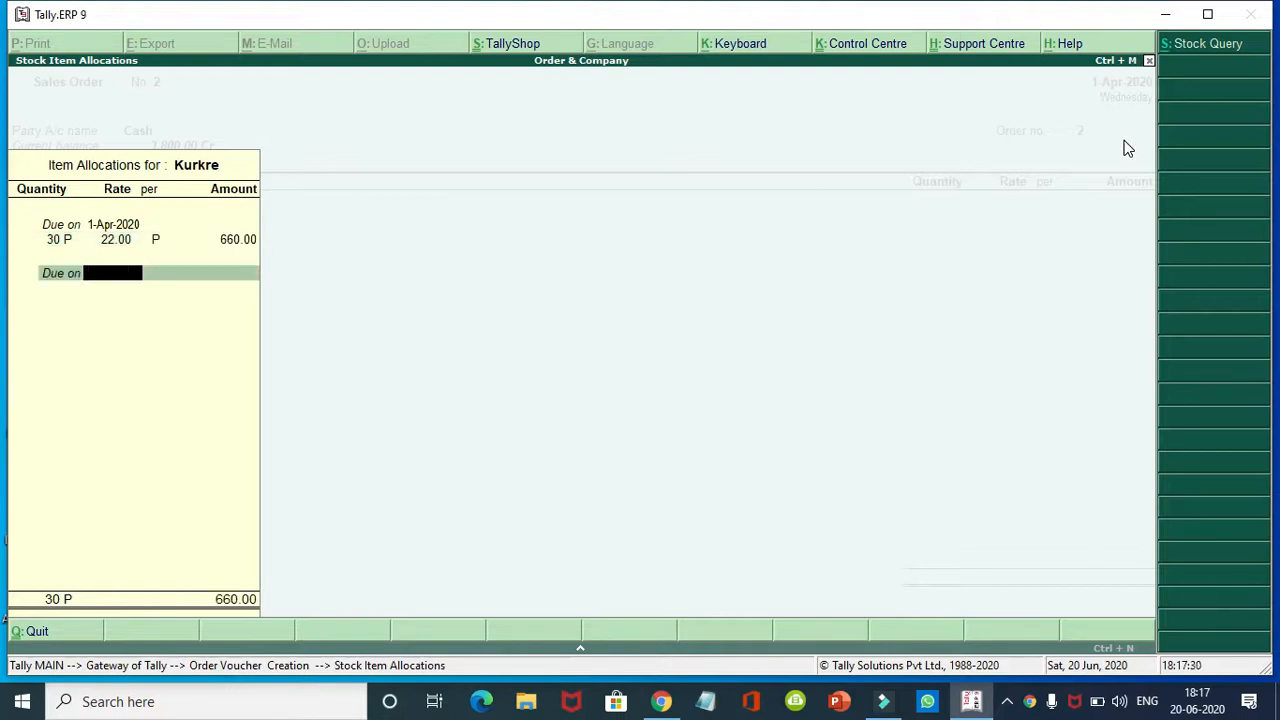
{"action": "key", "text": "Return"}
{"action": "key", "text": "Return"}
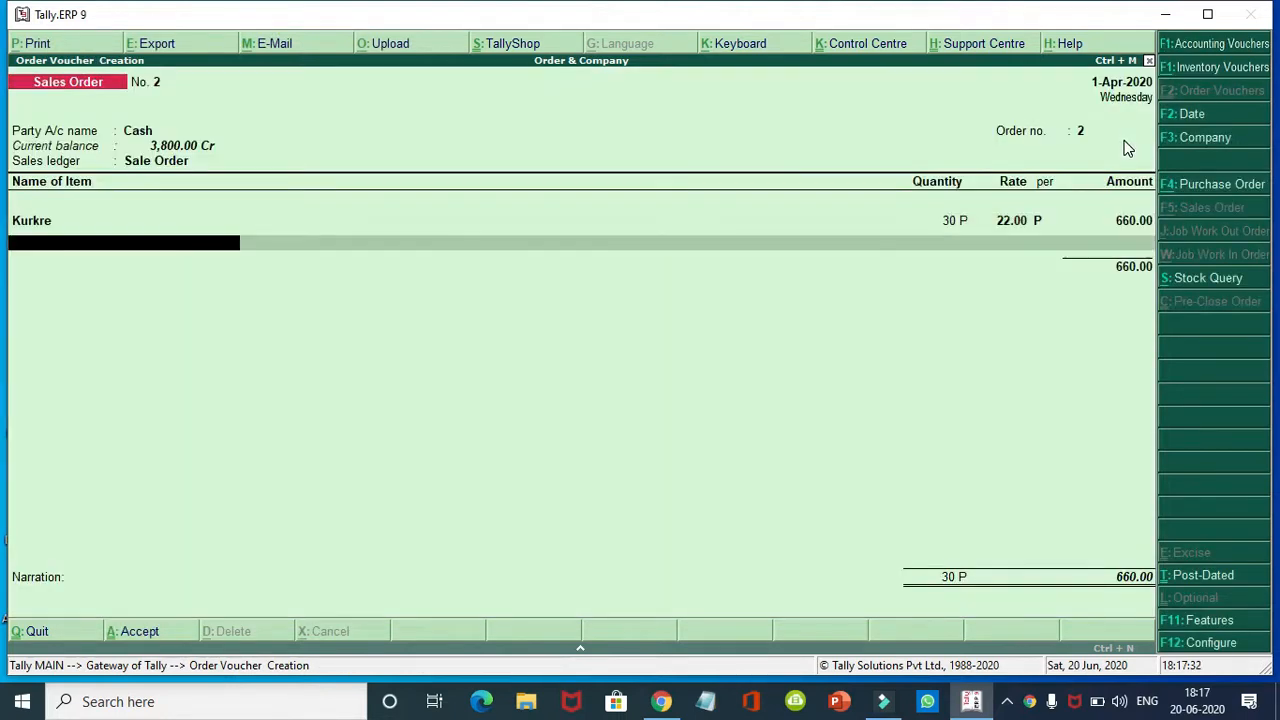
Save sales order 2 without a narration and return to the Gateway of Tally
{"action": "key", "text": "Return"}
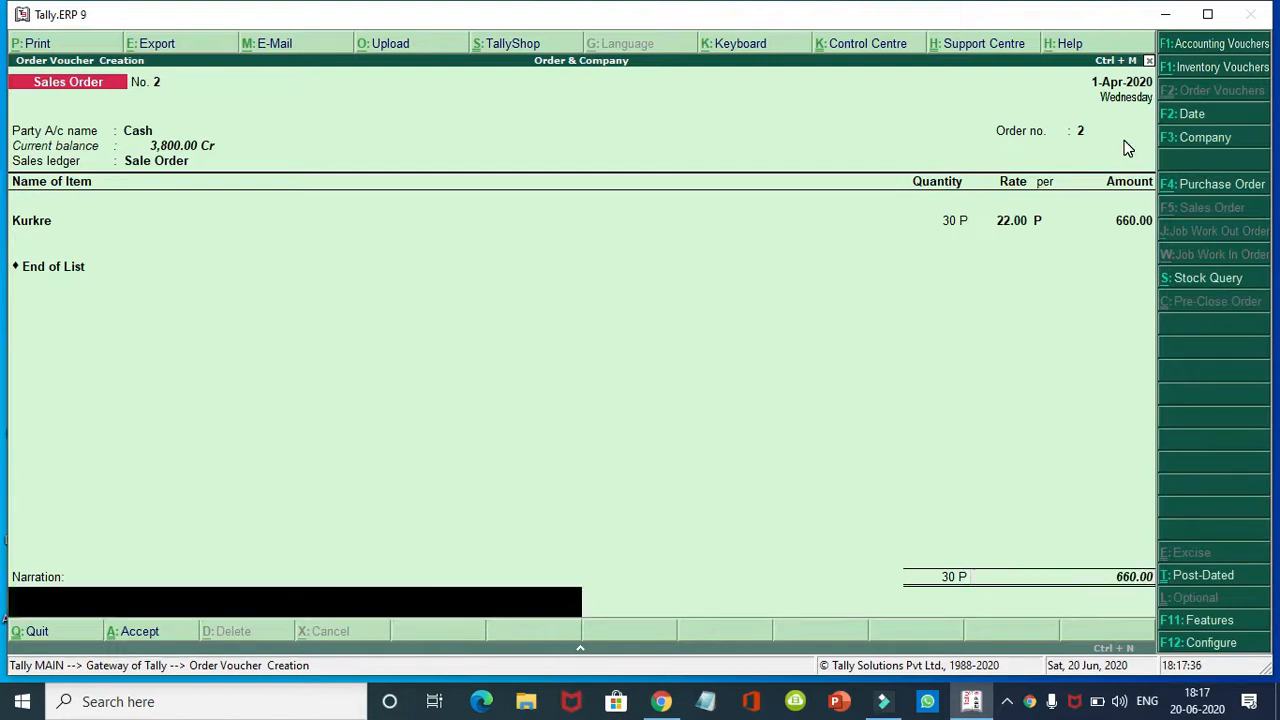
{"action": "key", "text": "Return"}
{"action": "key", "text": "Return"}
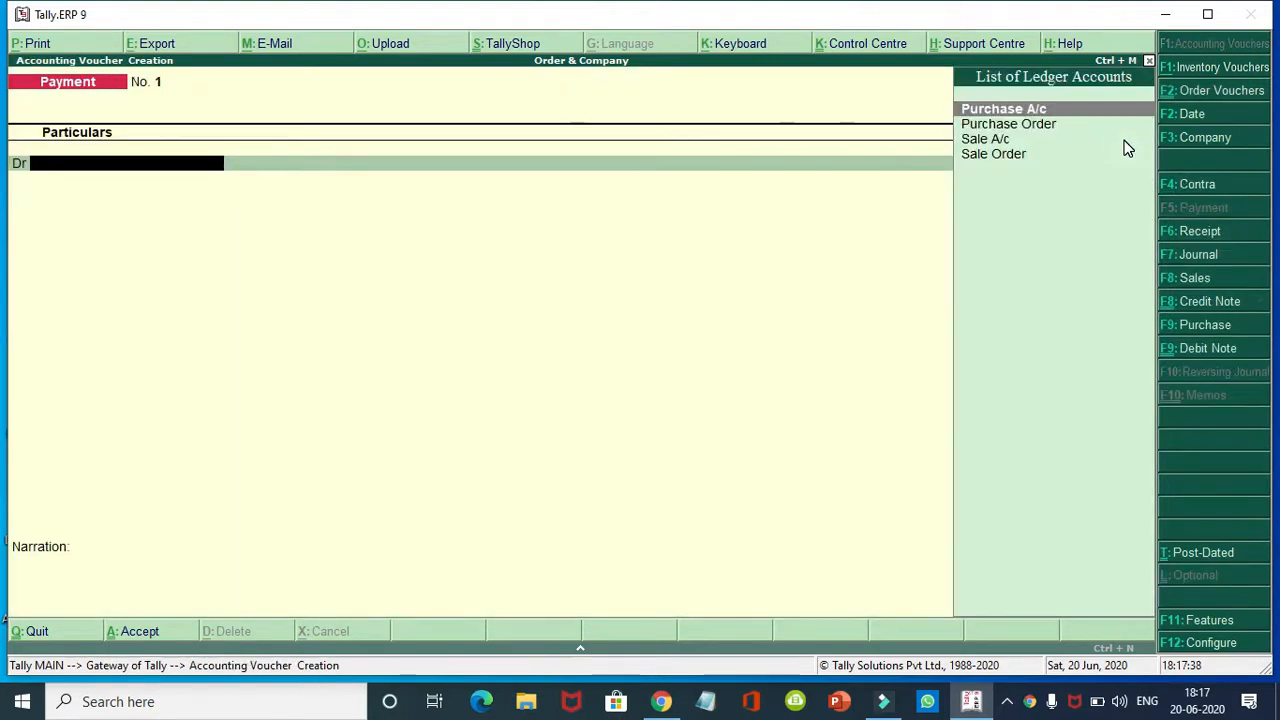
{"action": "key", "text": "Escape"}
{"action": "key", "text": "Return"}
{"action": "key", "text": "Escape"}
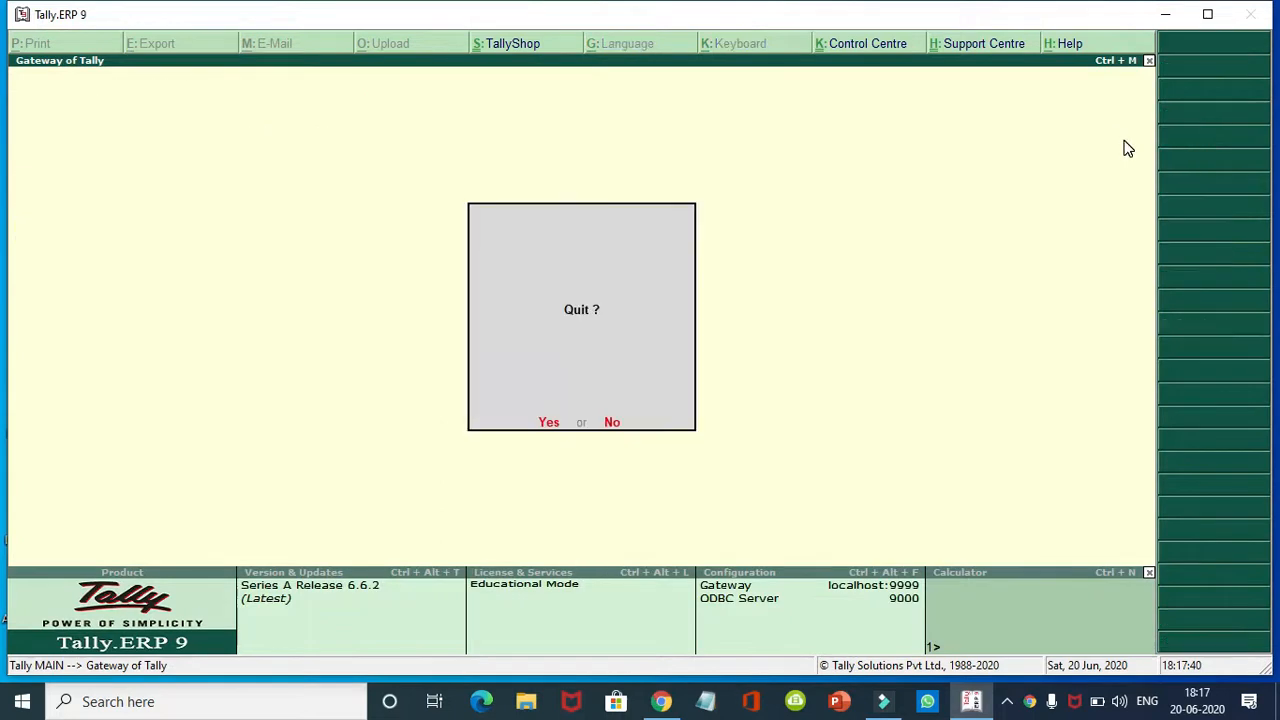
{"action": "key", "text": "n"}
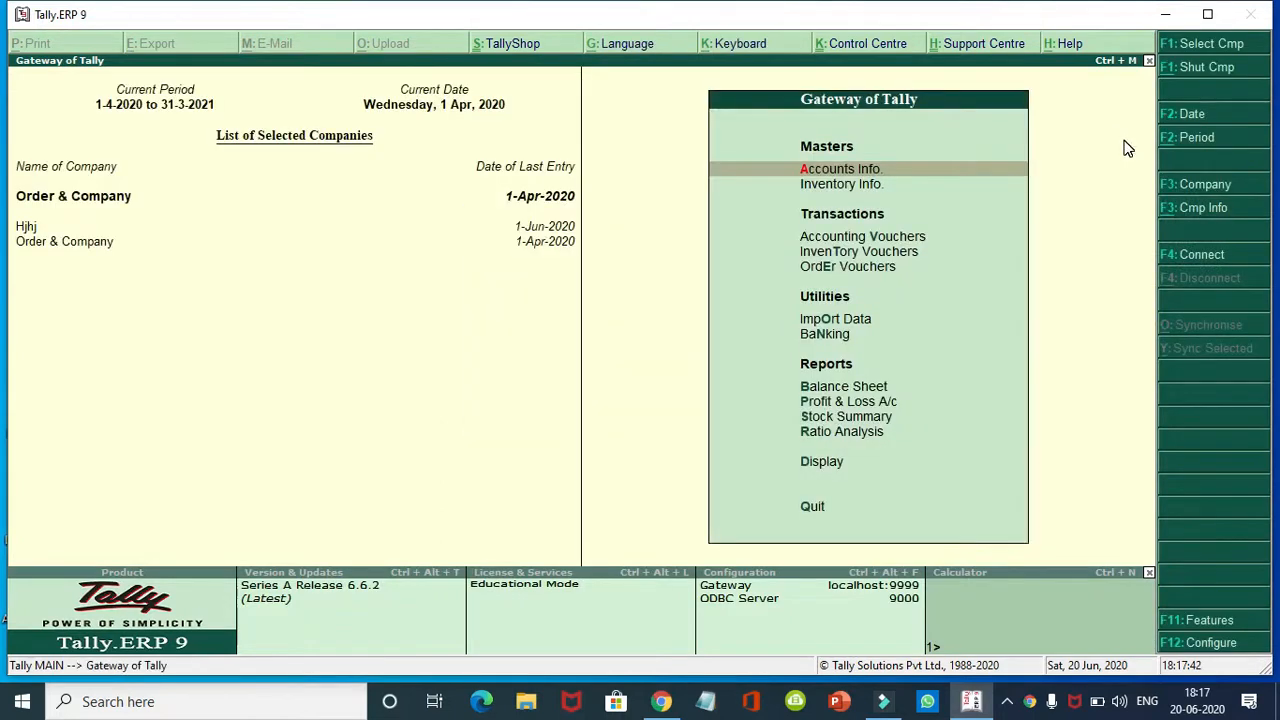
Open the Sales Order Outstandings reports among the Statements of Inventory
{"action": "key", "text": "d"}
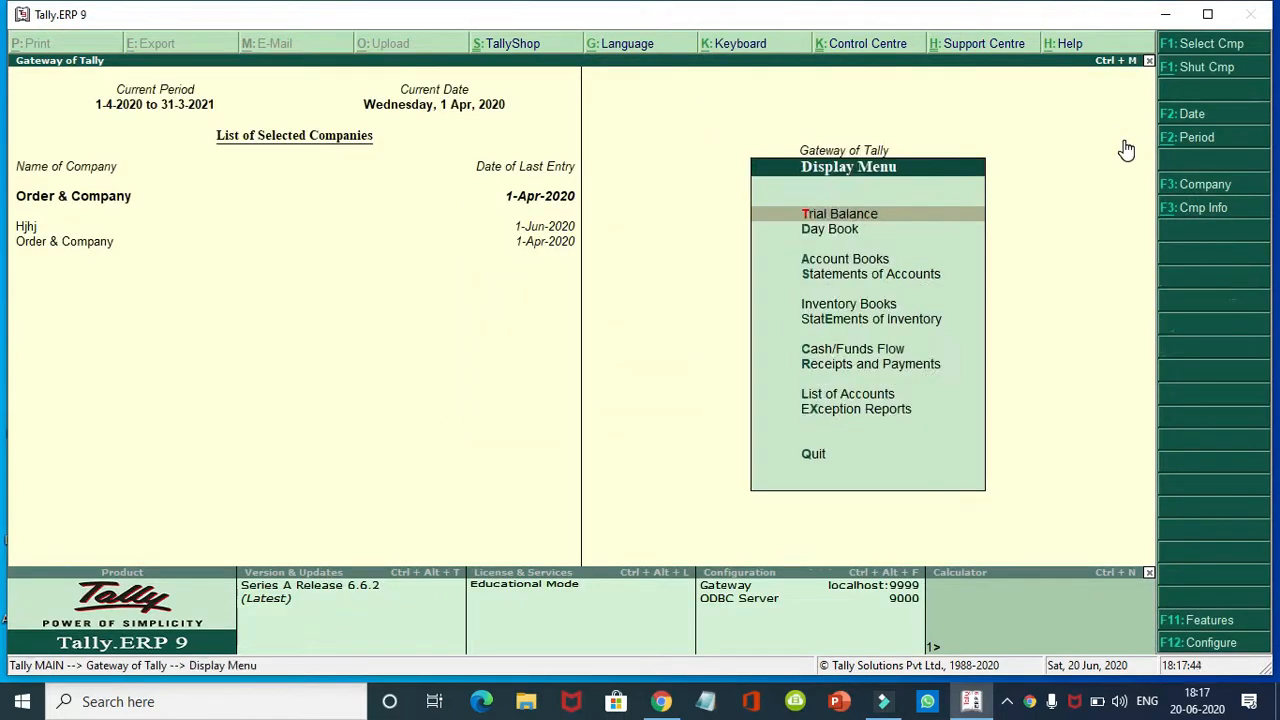
{"action": "key", "text": "Down"}
{"action": "key", "text": "Down"}
{"action": "key", "text": "Down"}
{"action": "key", "text": "Down"}
{"action": "key", "text": "Down"}
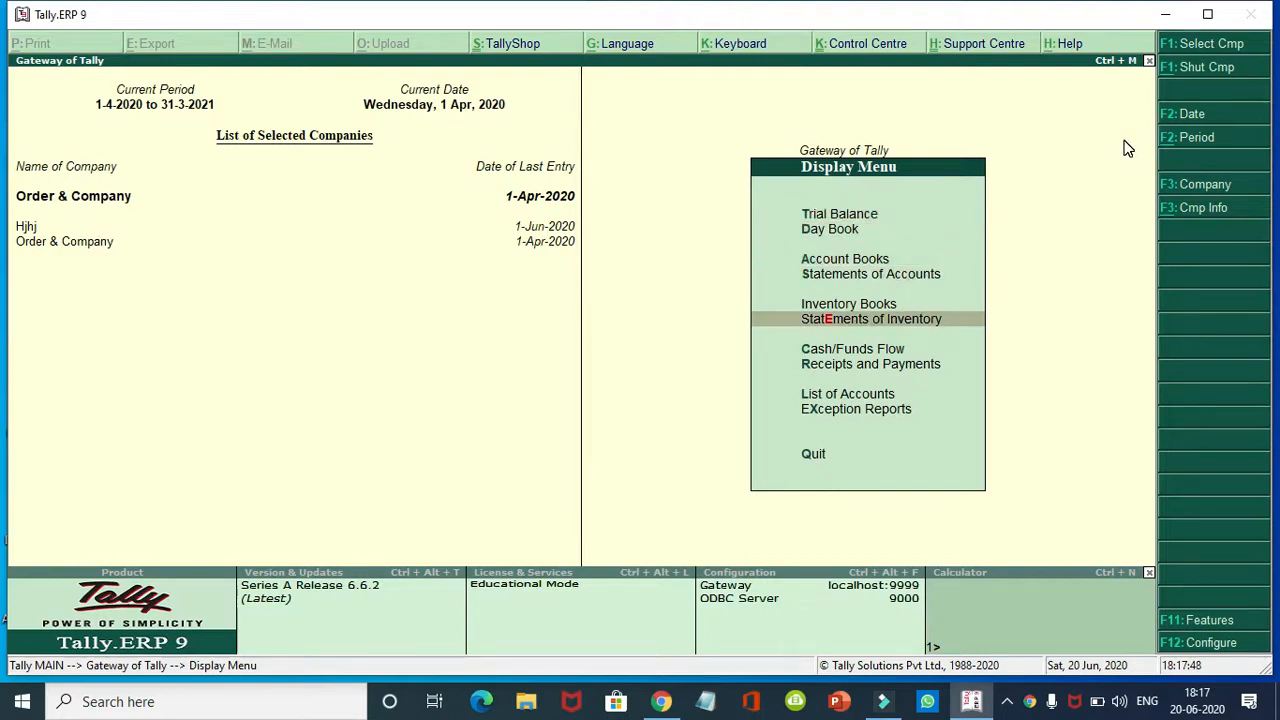
{"action": "key", "text": "Return"}
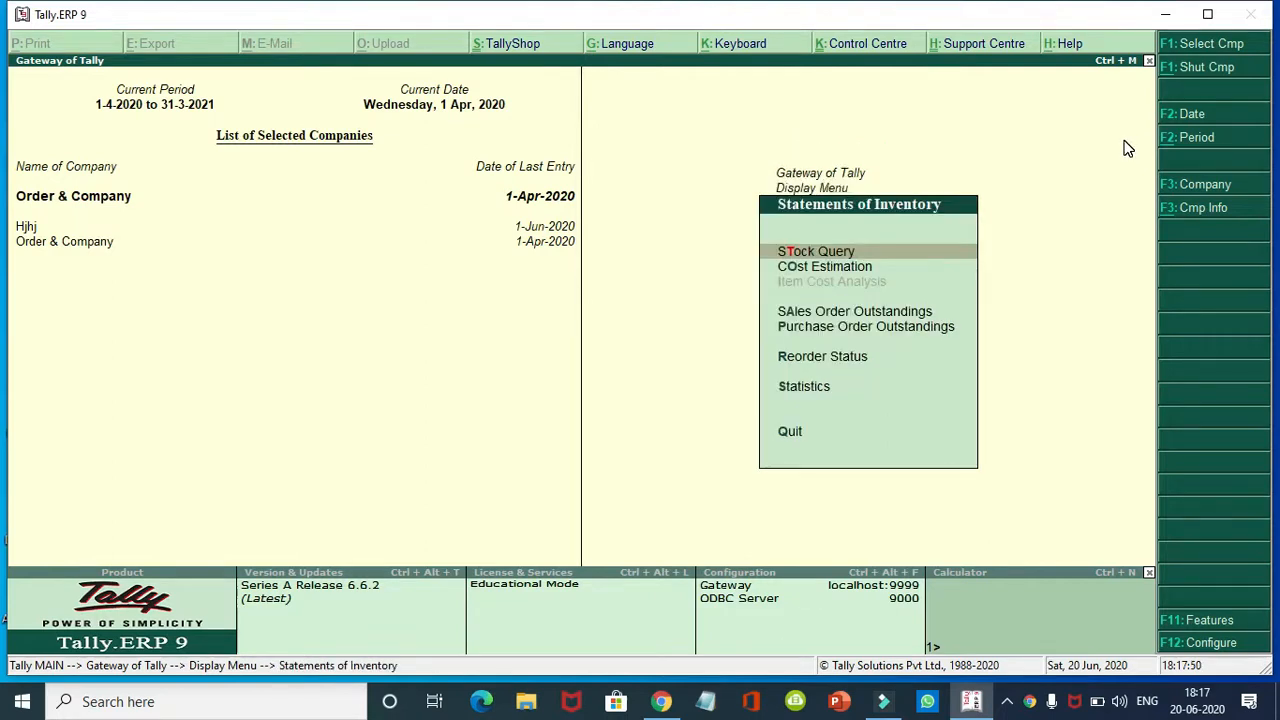
{"action": "key", "text": "Down"}
{"action": "key", "text": "Down"}
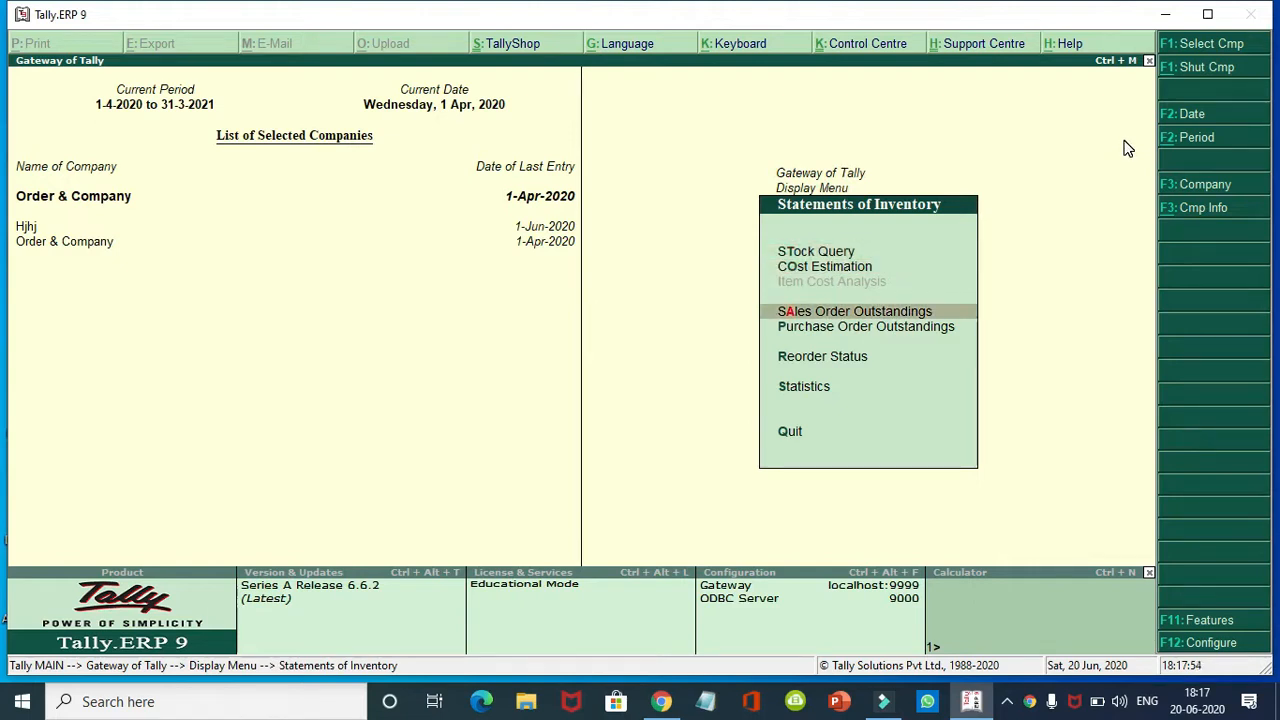
{"action": "key", "text": "Return"}
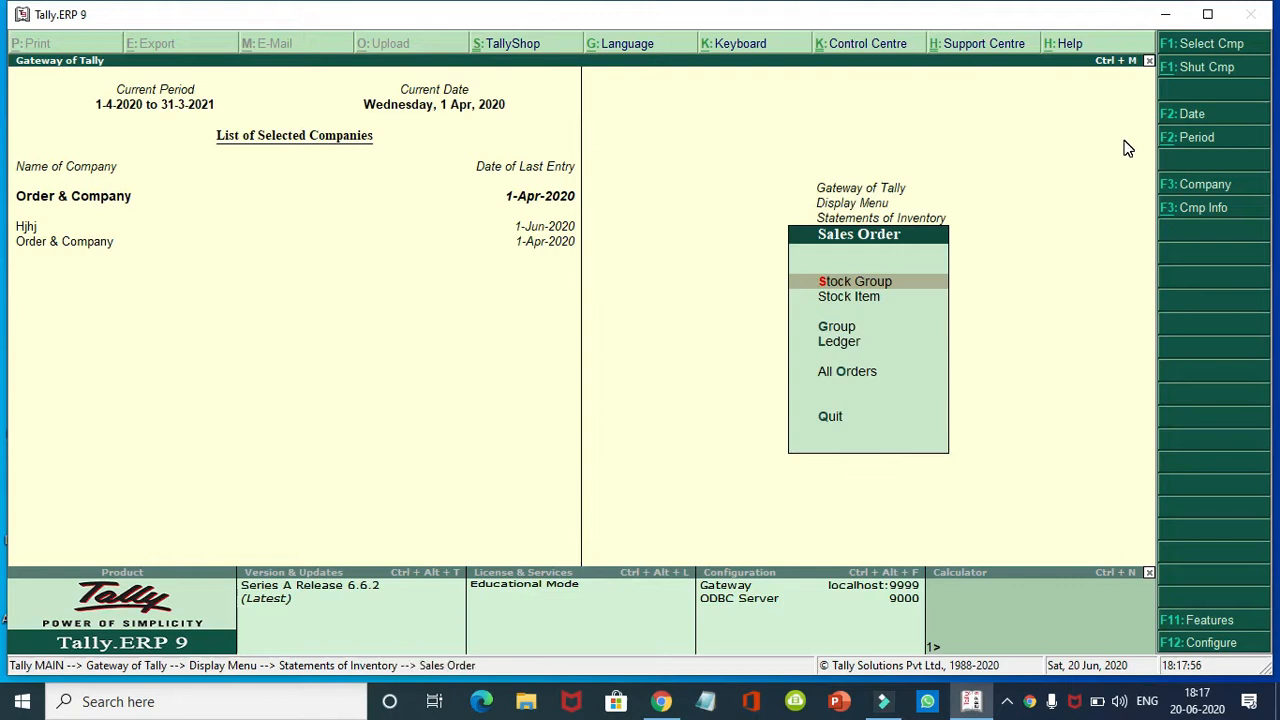
Review the outstanding sales orders of the Box stock group, including the order details for Pizza
{"action": "key", "text": "Return"}
{"action": "key", "text": "Down"}
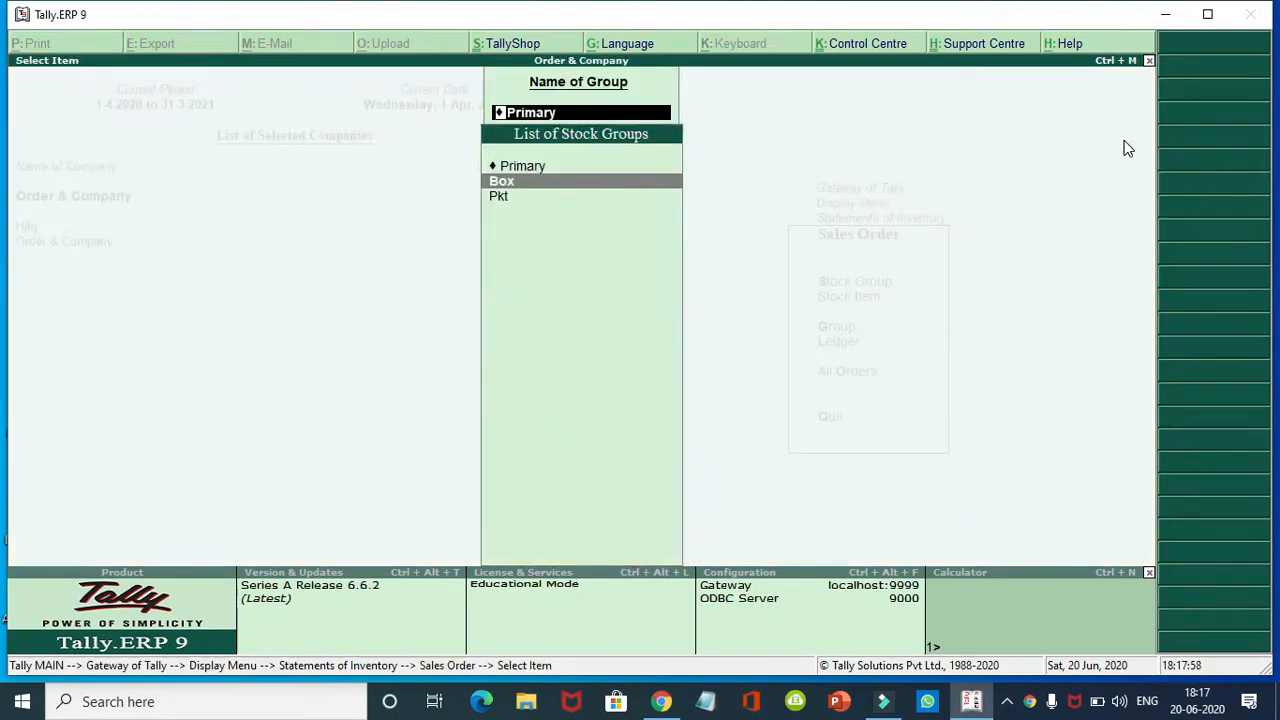
{"action": "key", "text": "Return"}
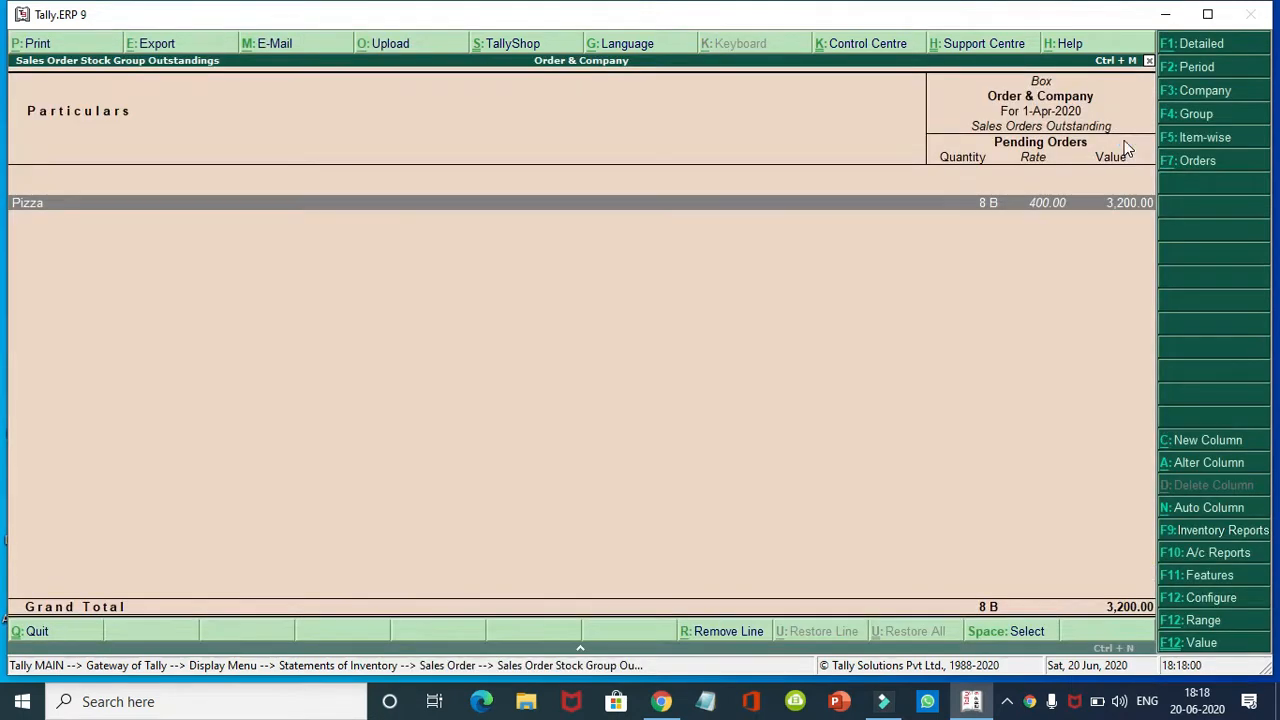
{"action": "key", "text": "Return"}
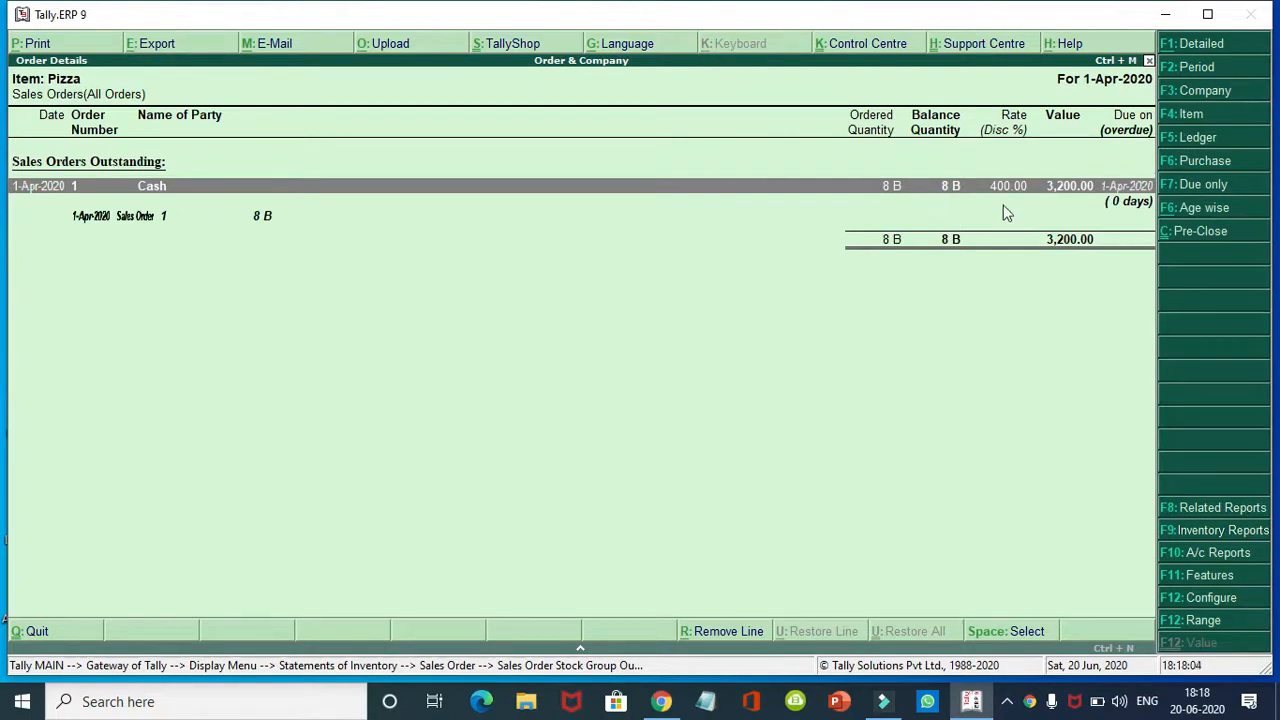
{"action": "key", "text": "Escape"}
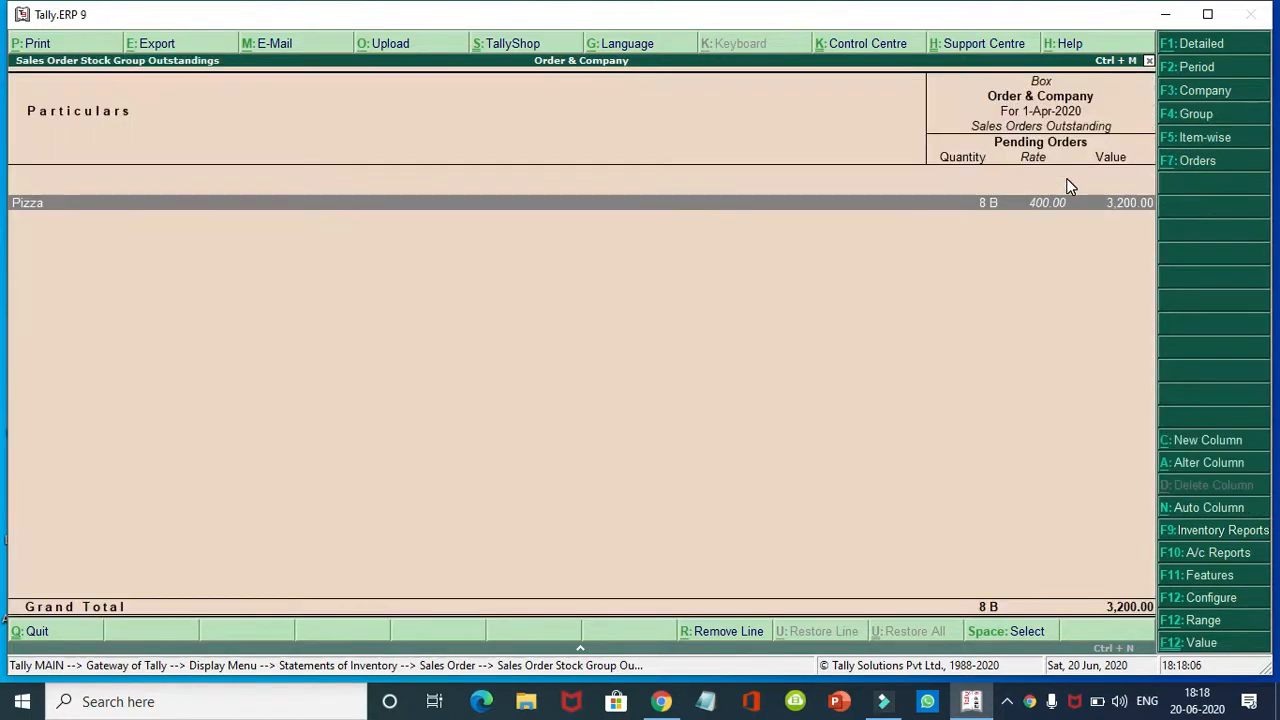
{"action": "key", "text": "Escape"}
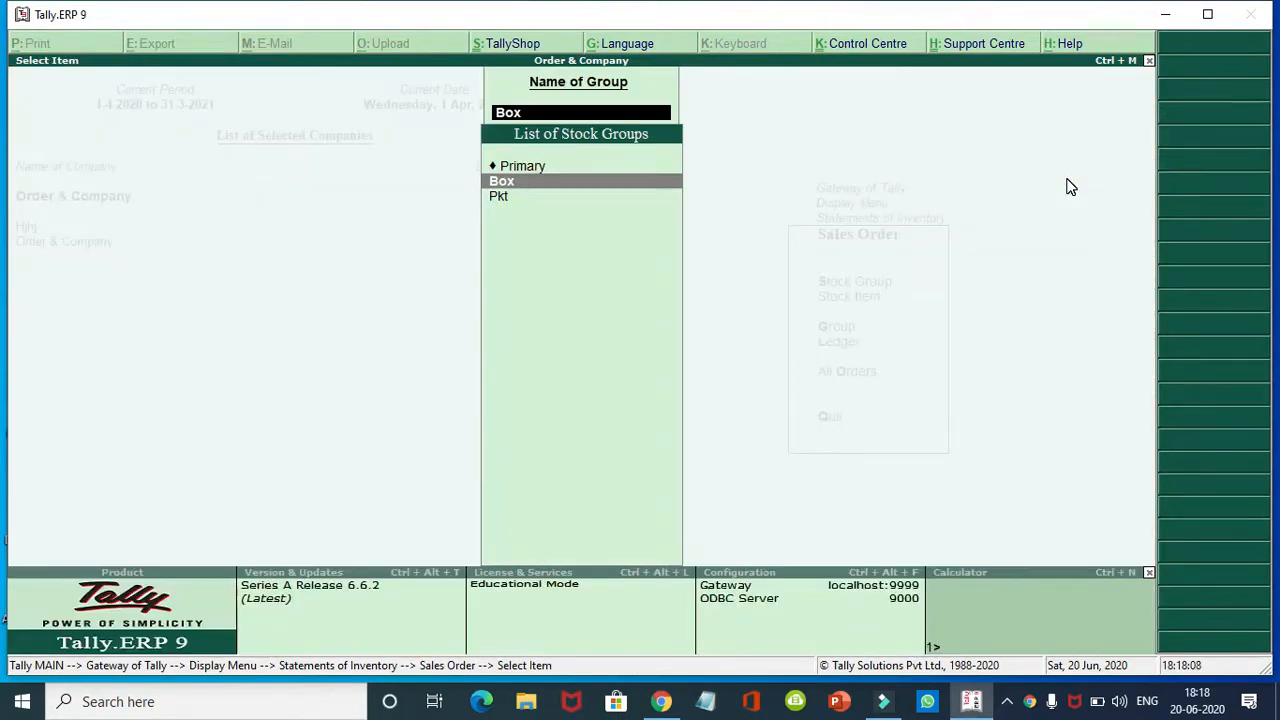
Review the Pkt group's outstanding sales orders with the detailed order view for Kurkre, and return to Statements of Inventory
{"action": "key", "text": "Down"}
{"action": "key", "text": "Return"}
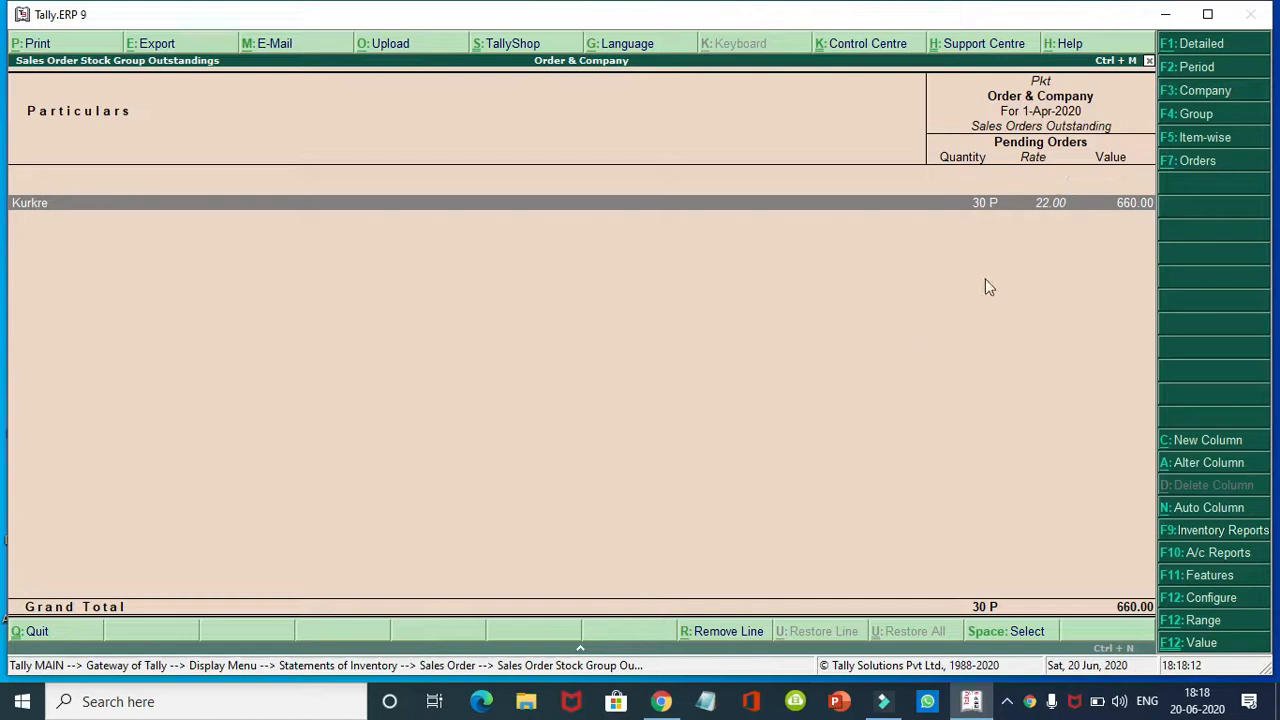
{"action": "key", "text": "Return"}
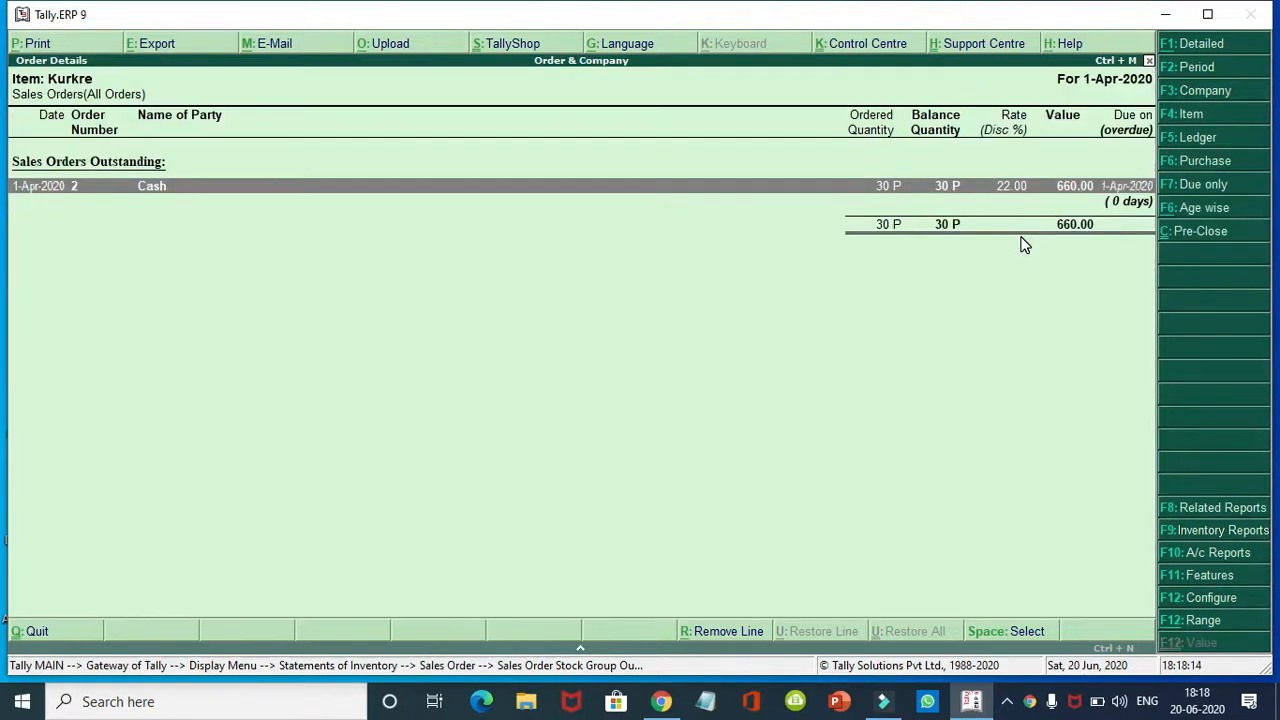
{"action": "key", "text": "alt+F1"}
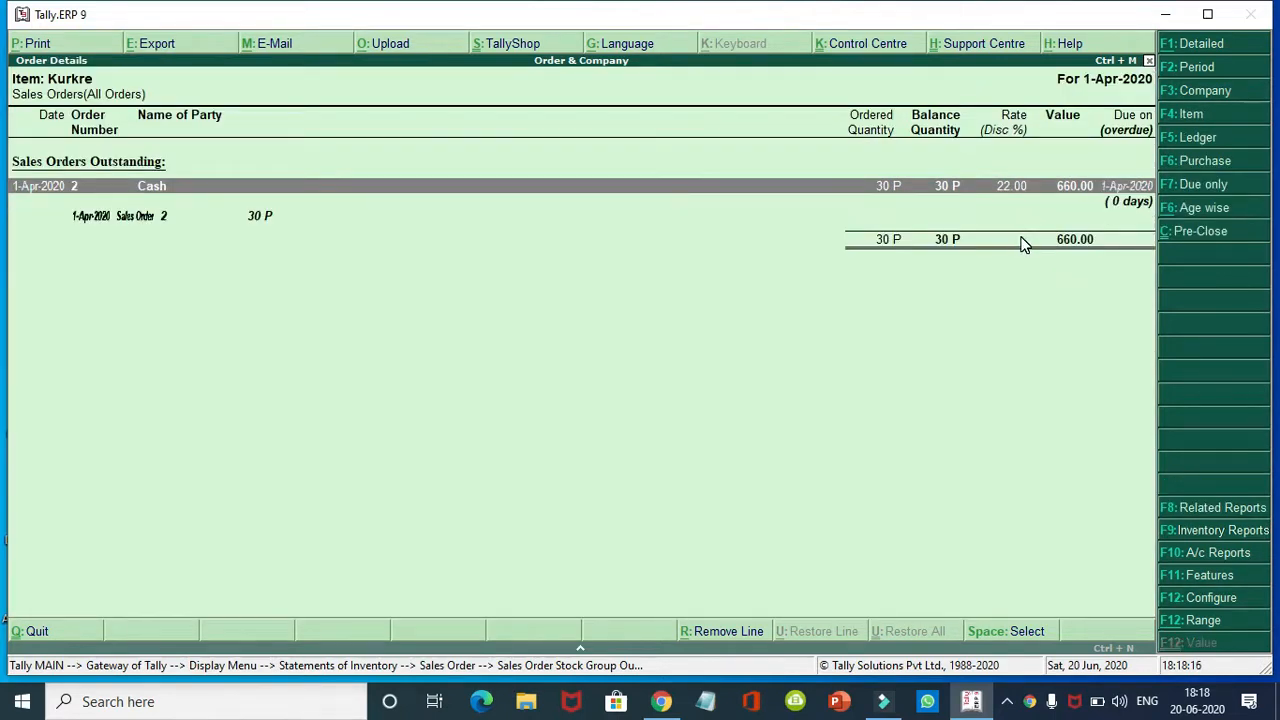
{"action": "key", "text": "Escape"}
{"action": "key", "text": "Escape"}
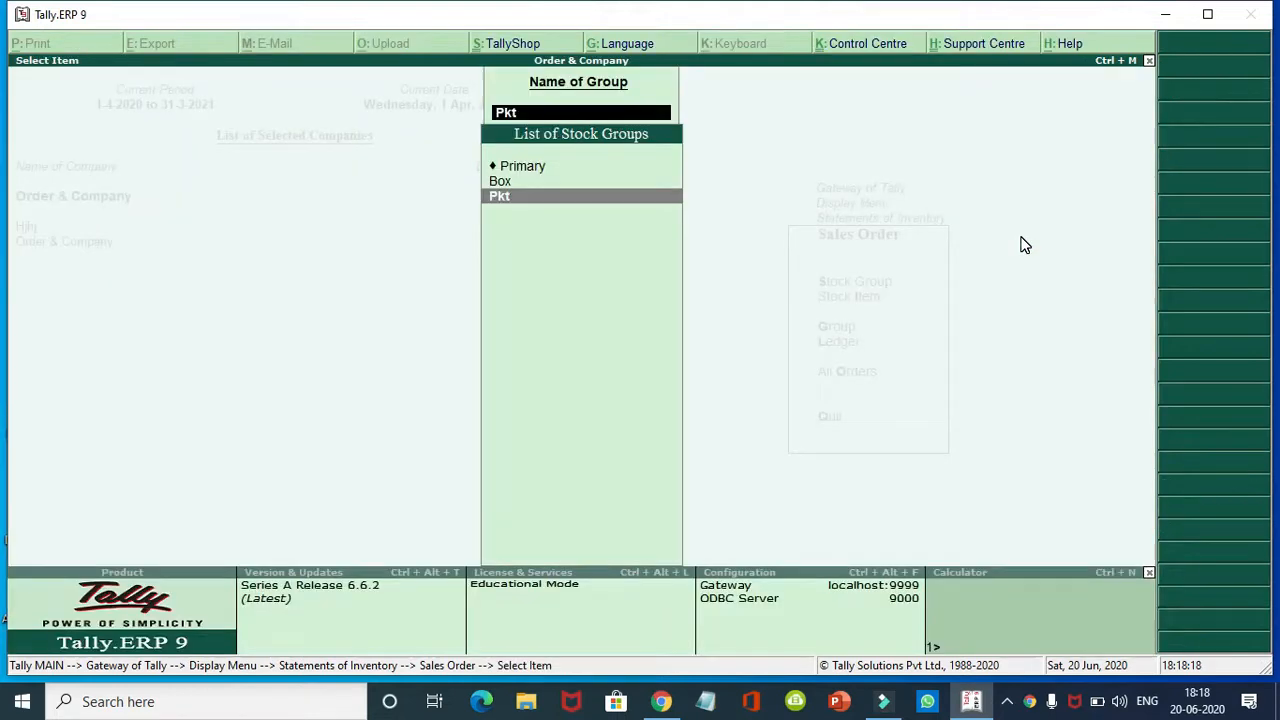
{"action": "key", "text": "Escape"}
{"action": "key", "text": "Escape"}
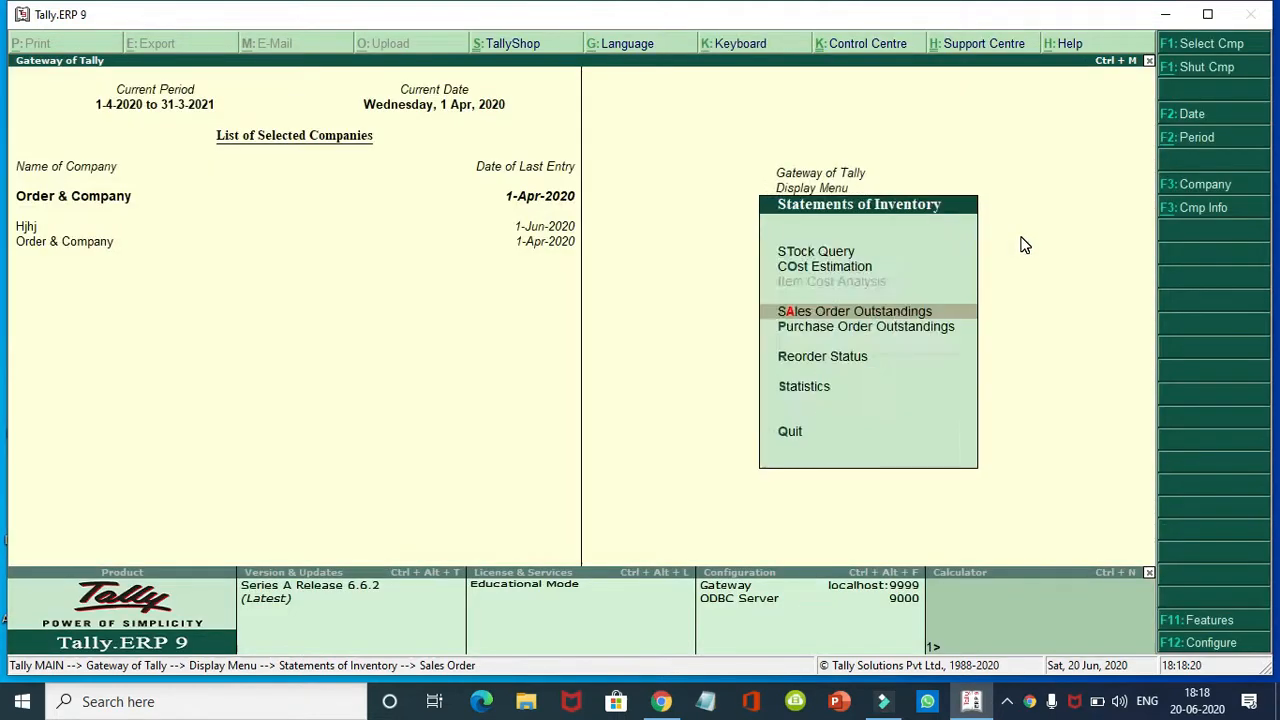
Return to the Gateway of Tally and start a new Sales voucher among the Accounting Vouchers
{"action": "key", "text": "Escape"}
{"action": "key", "text": "Escape"}
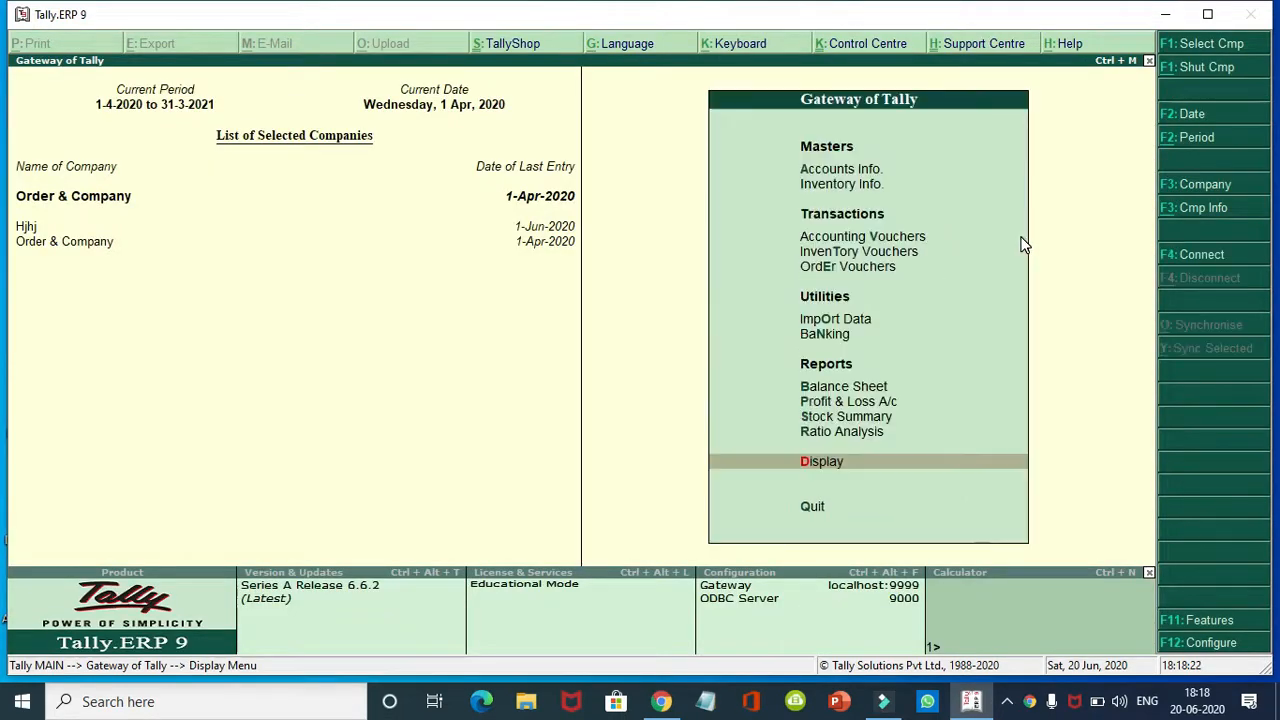
{"action": "key", "text": "Up"}
{"action": "key", "text": "Up"}
{"action": "key", "text": "Up"}
{"action": "key", "text": "Up"}
{"action": "key", "text": "Up"}
{"action": "key", "text": "Up"}
{"action": "key", "text": "Up"}
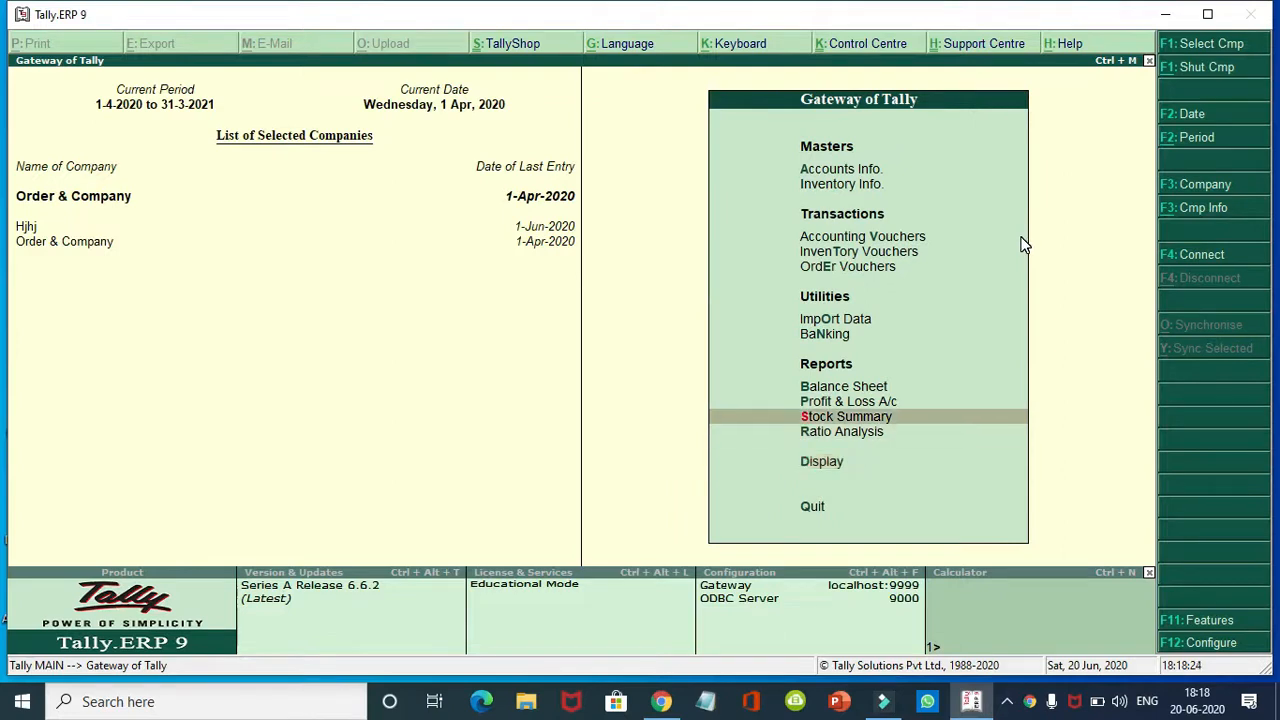
{"action": "key", "text": "Up"}
{"action": "key", "text": "Up"}
{"action": "key", "text": "Return"}
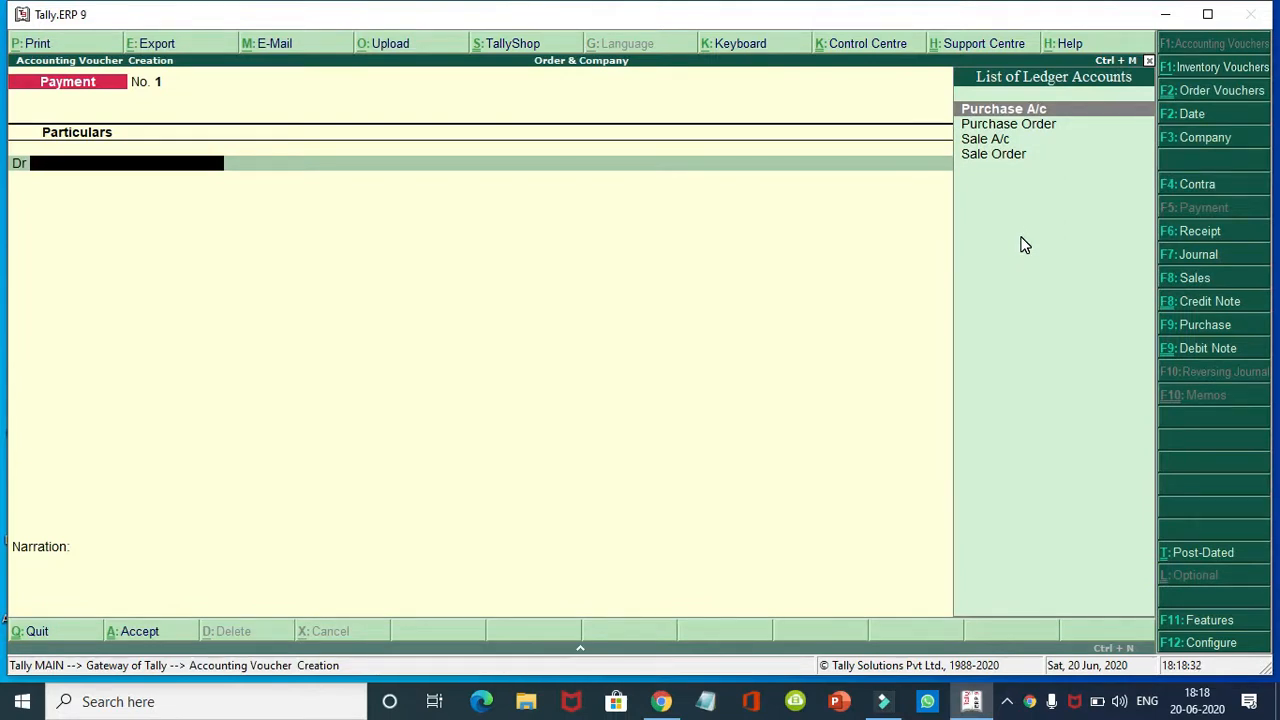
{"action": "key", "text": "F8"}
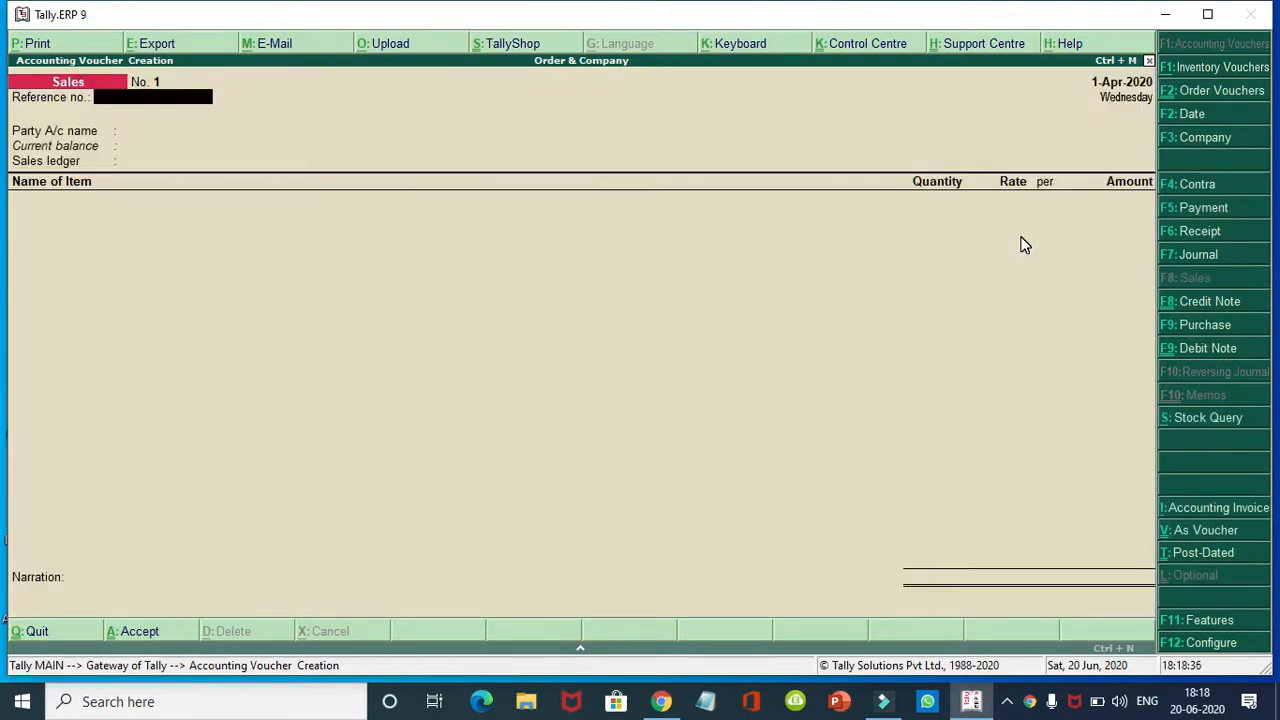
Set Cash as the party of sales voucher 1 and link sales order 1 in its order details
{"action": "key", "text": "Return"}
{"action": "key", "text": "Return"}
{"action": "key", "text": "Return"}
{"action": "key", "text": "Return"}
{"action": "key", "text": "Return"}
{"action": "key", "text": "Return"}
{"action": "key", "text": "Return"}
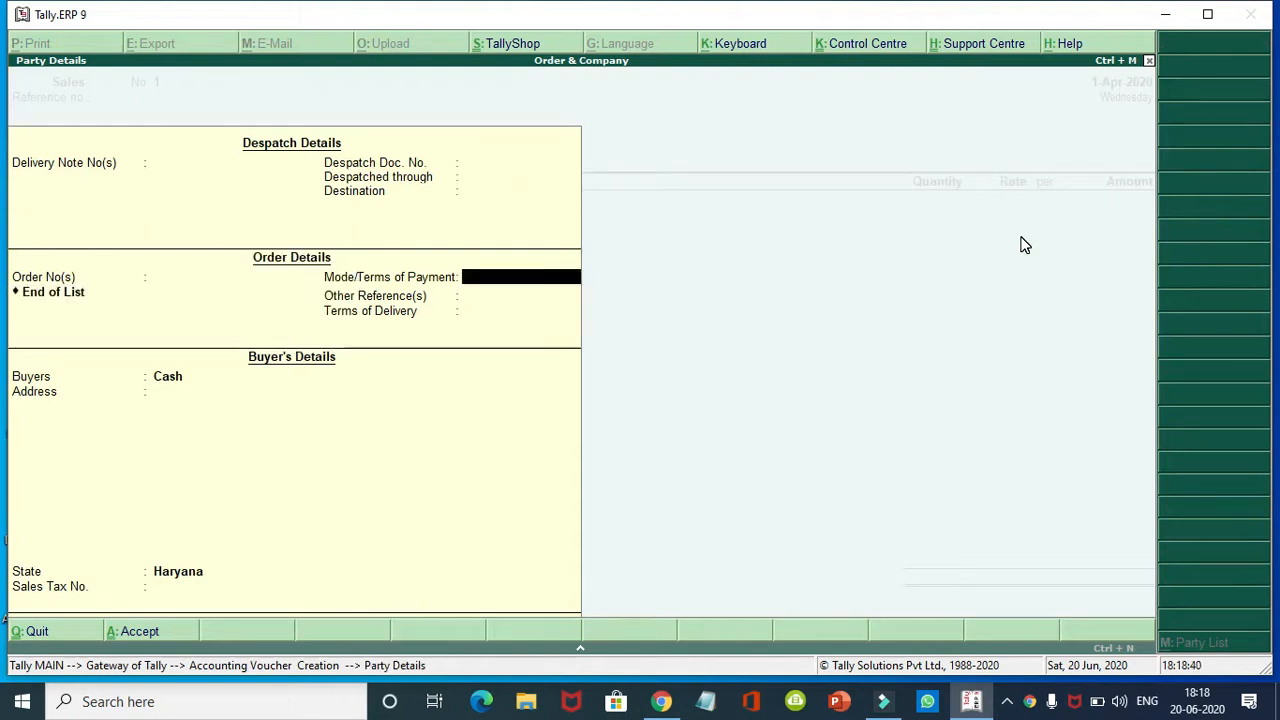
{"action": "key", "text": "BackSpace"}
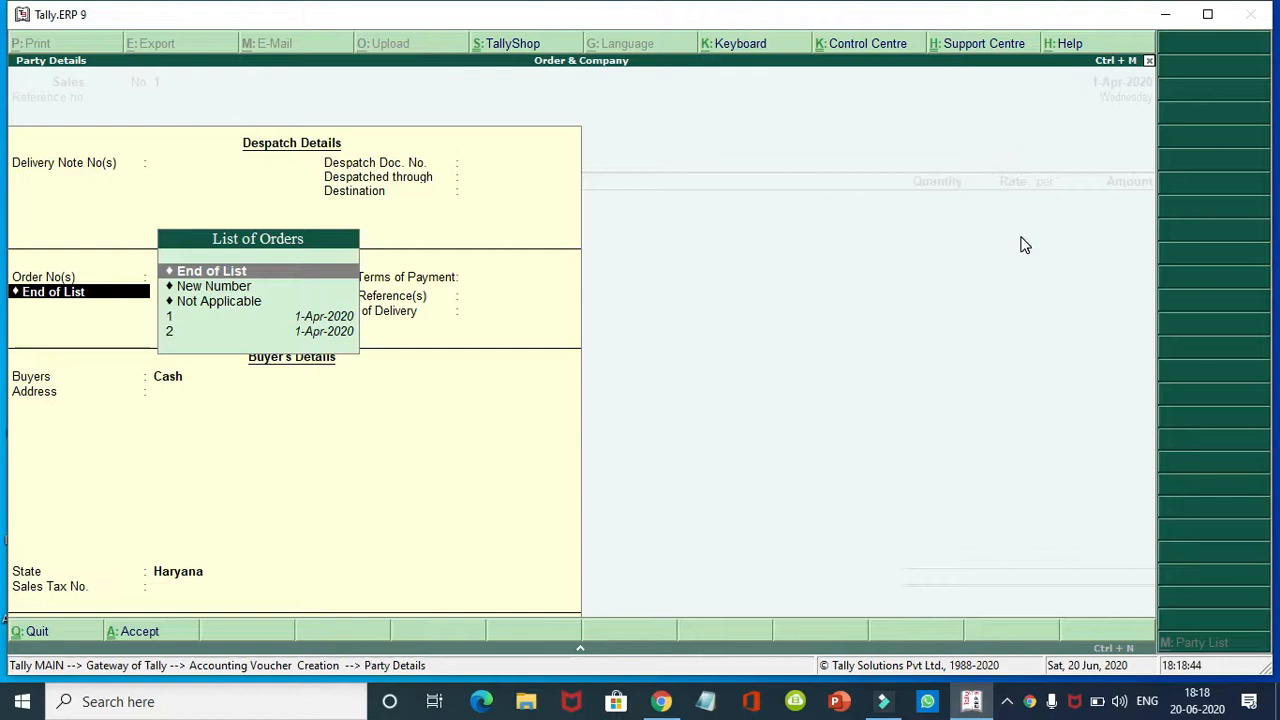
{"action": "key", "text": "Down"}
{"action": "key", "text": "Down"}
{"action": "key", "text": "Down"}
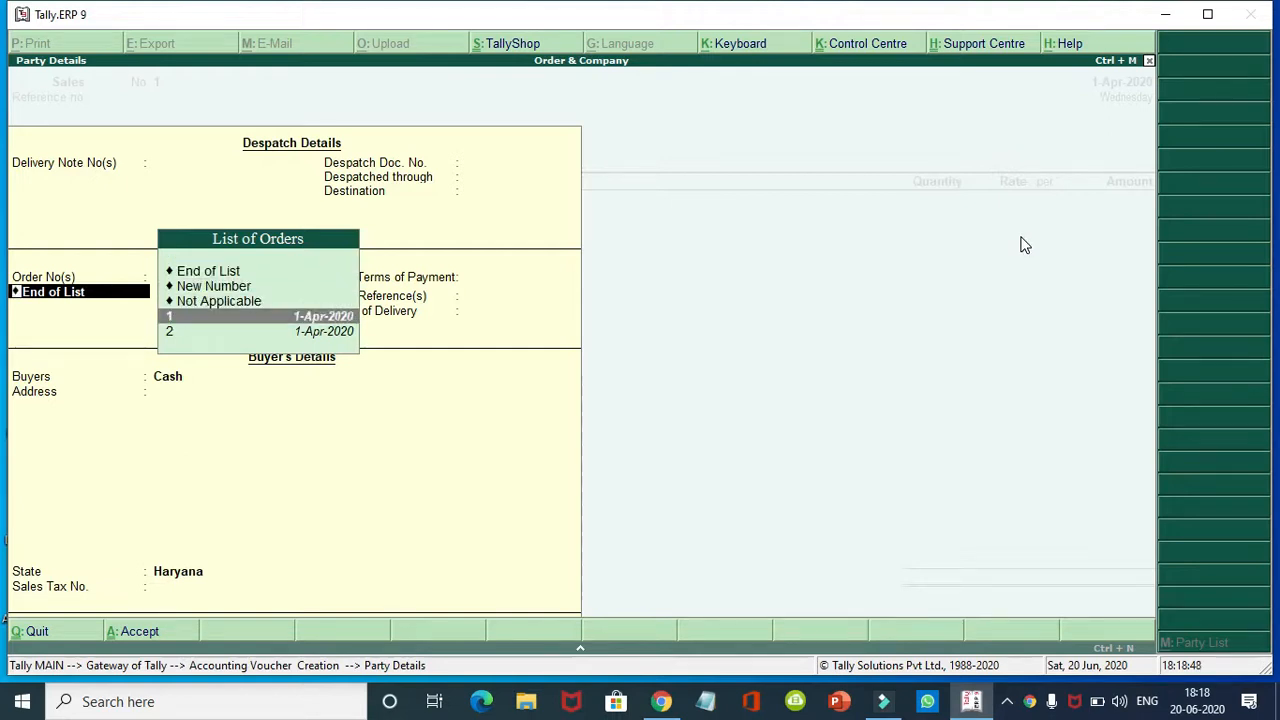
{"action": "key", "text": "Return"}
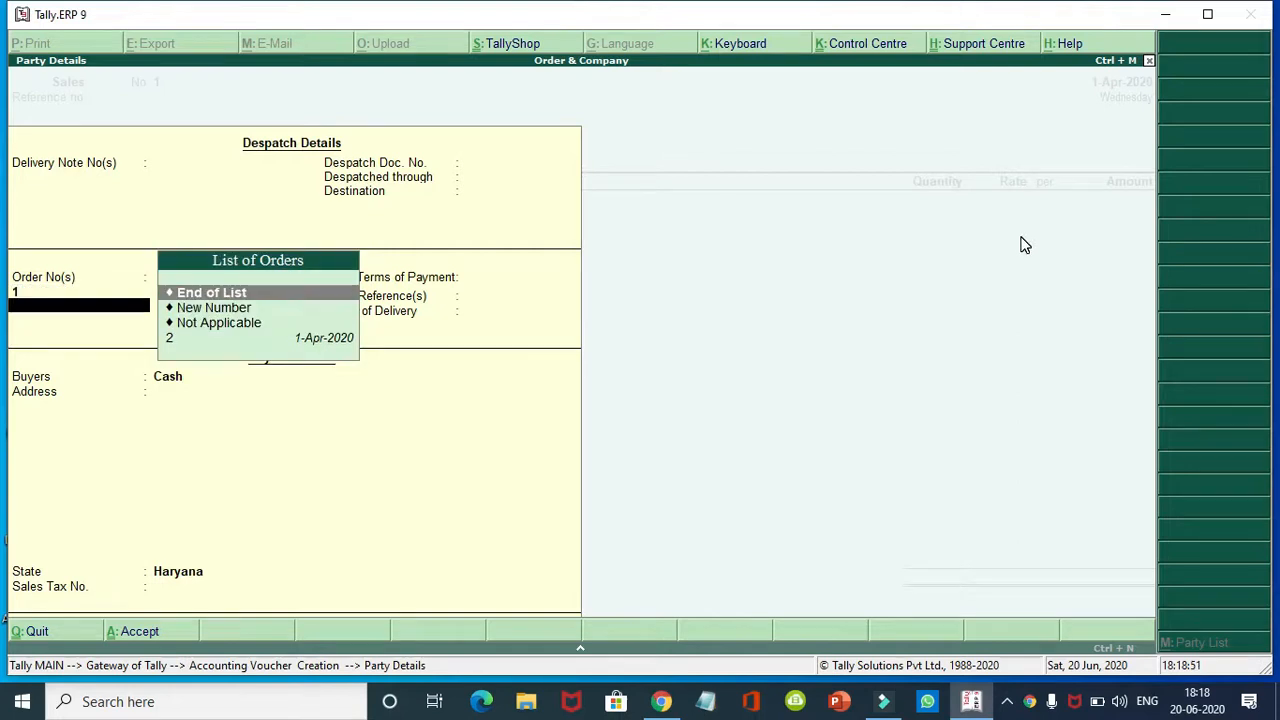
Use the Sale Order ledger and accept the Pizza allocation from order 1: 8 B at 400.00
{"action": "key", "text": "Return"}
{"action": "key", "text": "Return"}
{"action": "key", "text": "Return"}
{"action": "key", "text": "Return"}
{"action": "key", "text": "Return"}
{"action": "key", "text": "Return"}
{"action": "key", "text": "Return"}
{"action": "key", "text": "Return"}
{"action": "key", "text": "Return"}
{"action": "key", "text": "Return"}
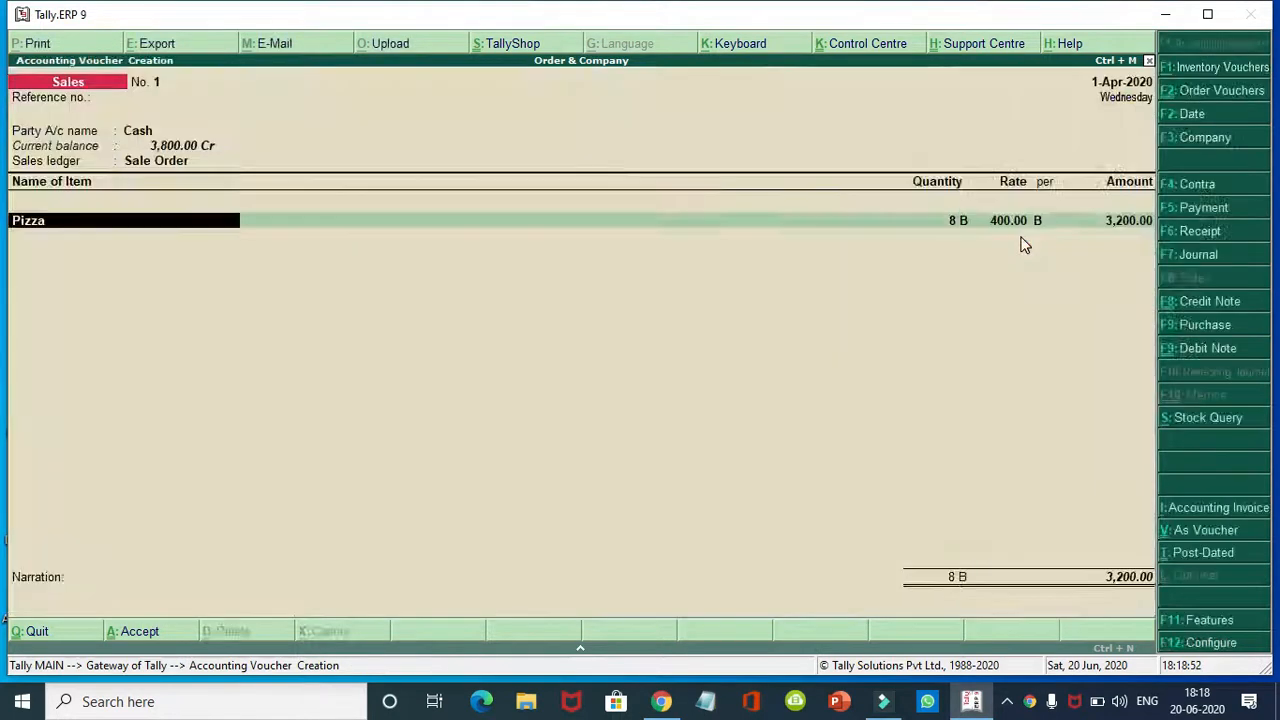
{"action": "key", "text": "Return"}
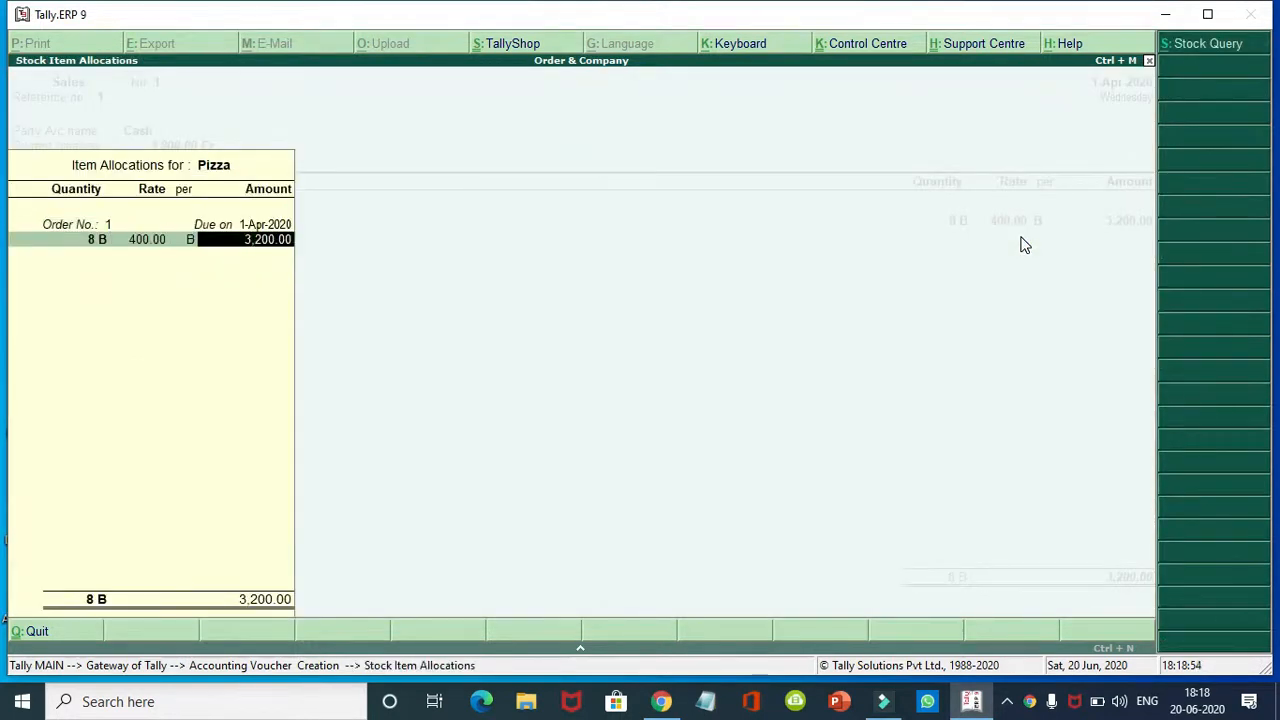
{"action": "key", "text": "Return"}
{"action": "key", "text": "Return"}
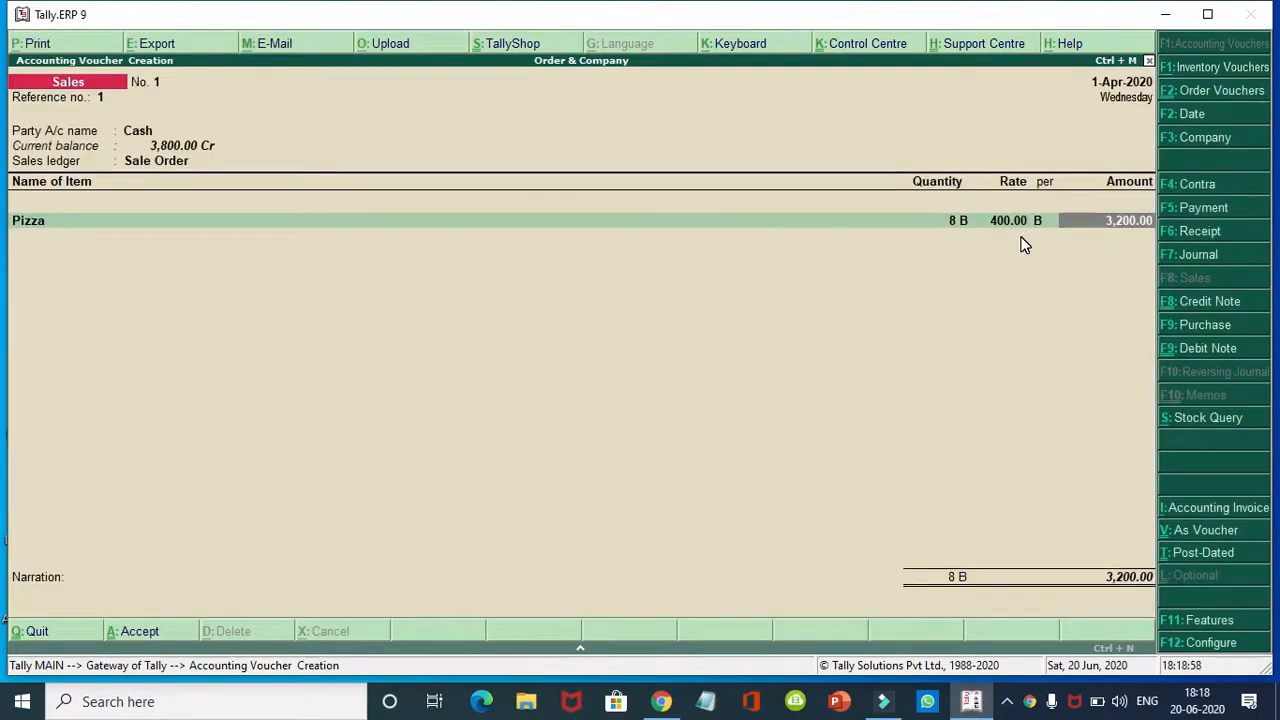
End the item list and save sales voucher 1 without a narration
{"action": "key", "text": "Return"}
{"action": "key", "text": "Return"}
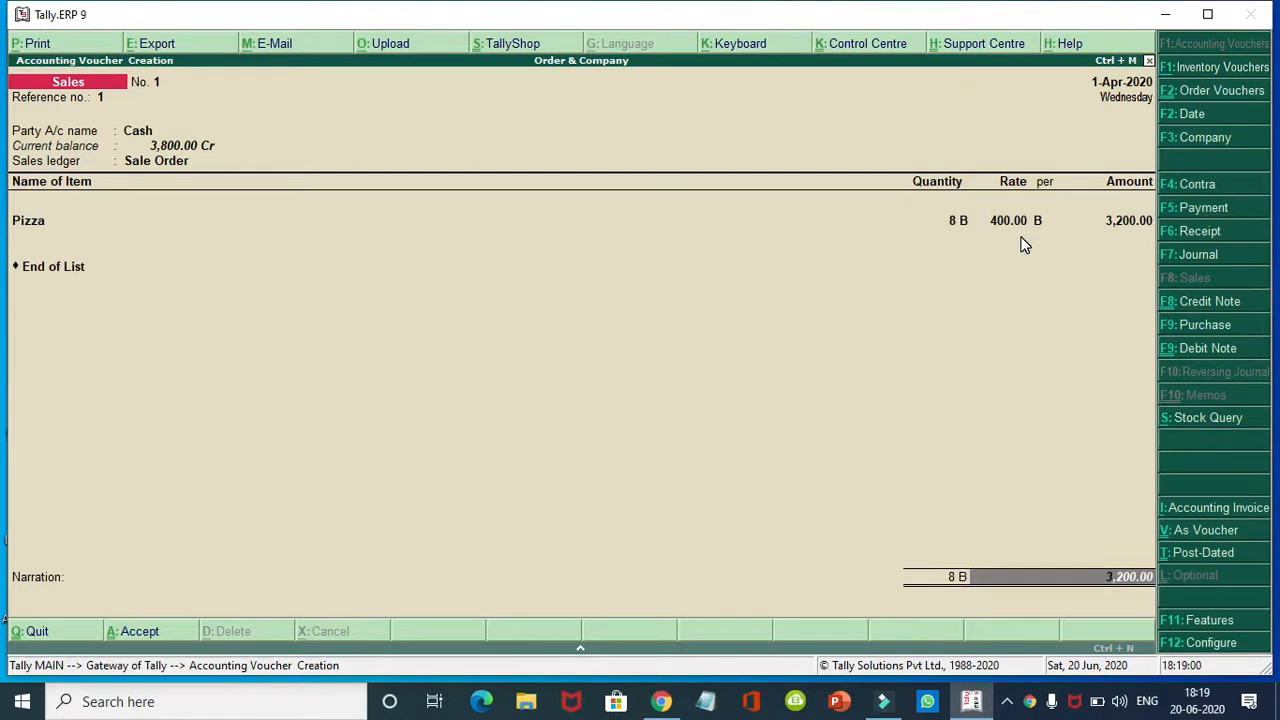
{"action": "key", "text": "Return"}
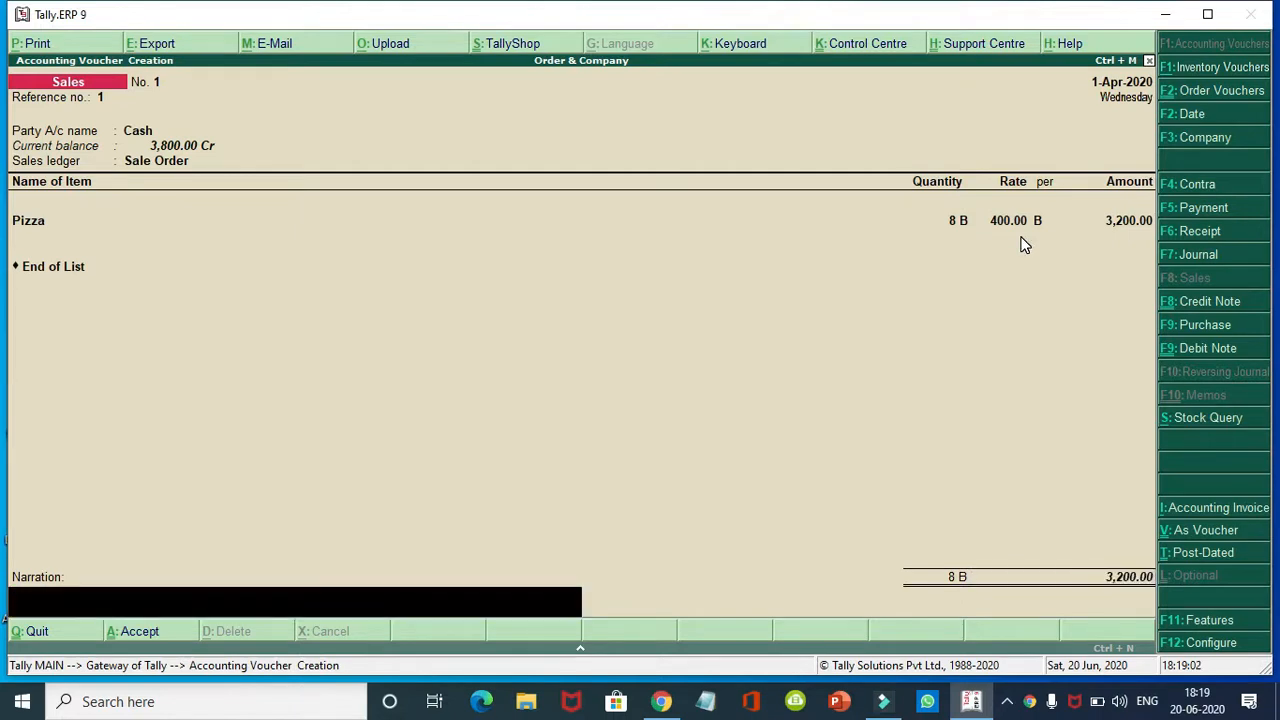
{"action": "key", "text": "Return"}
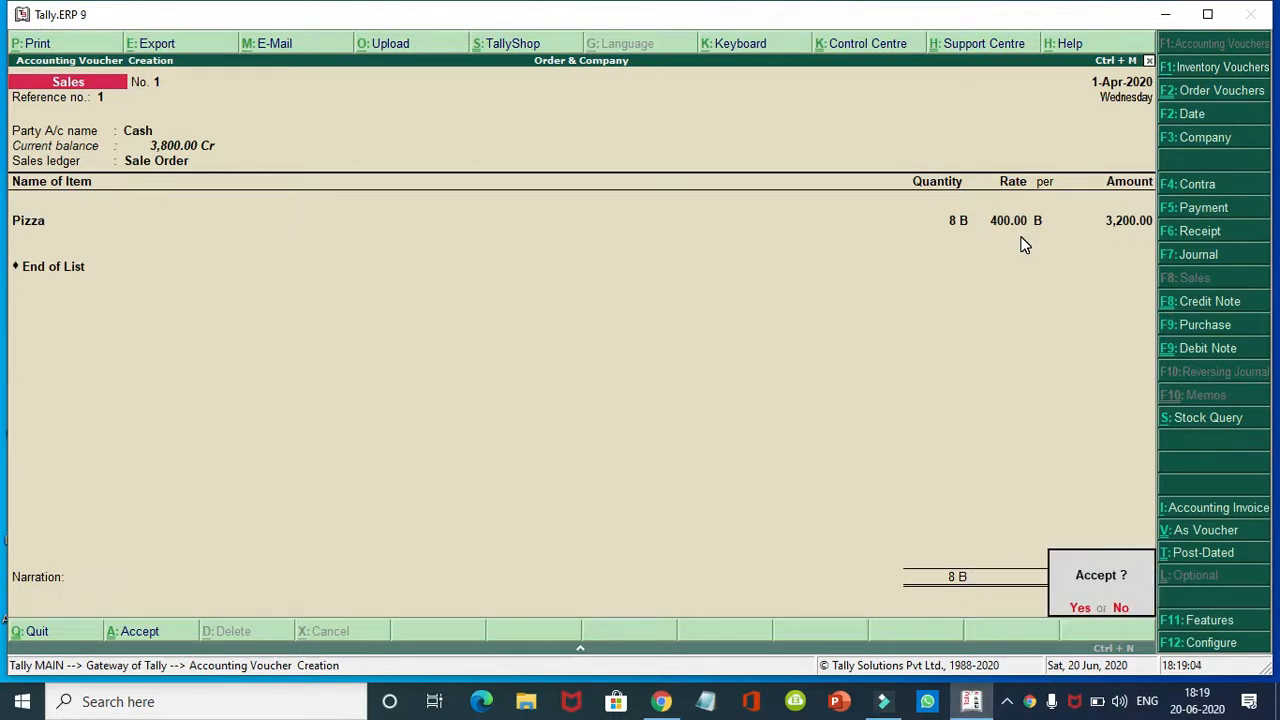
{"action": "key", "text": "Return"}
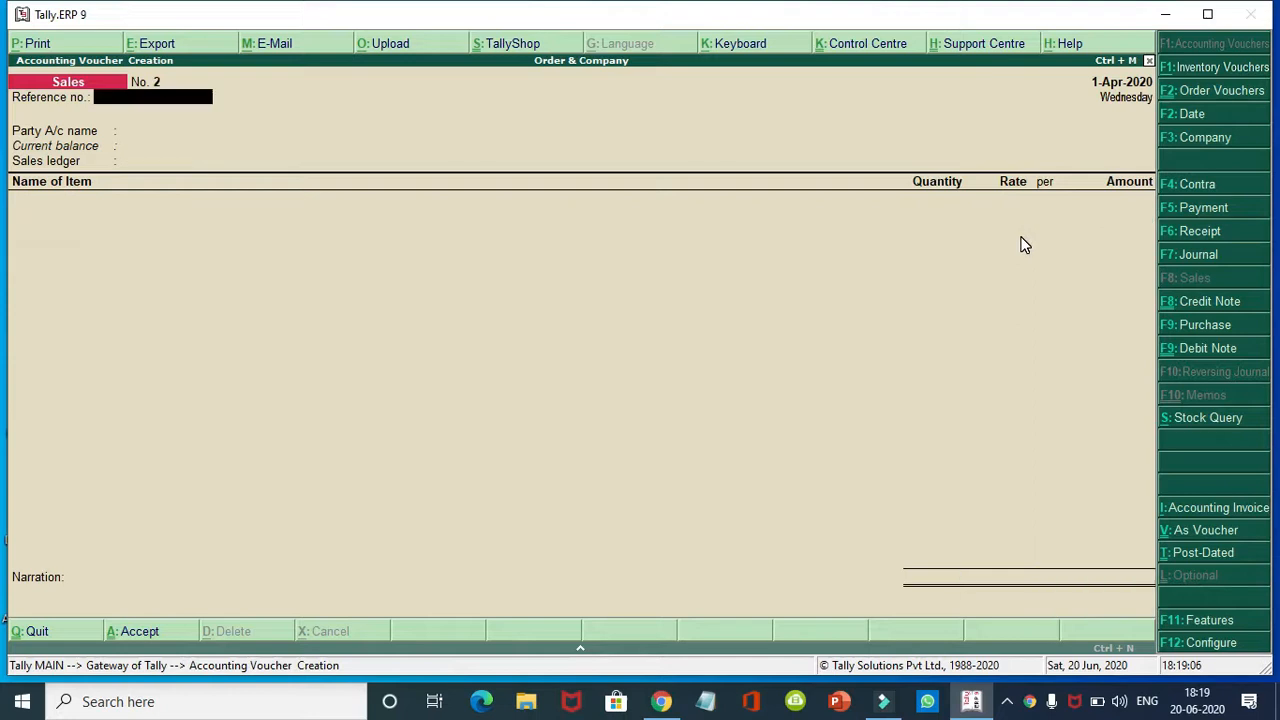
Set Cash as the party of sales voucher 2 and link sales order 2 in its order details
{"action": "key", "text": "Return"}
{"action": "key", "text": "Return"}
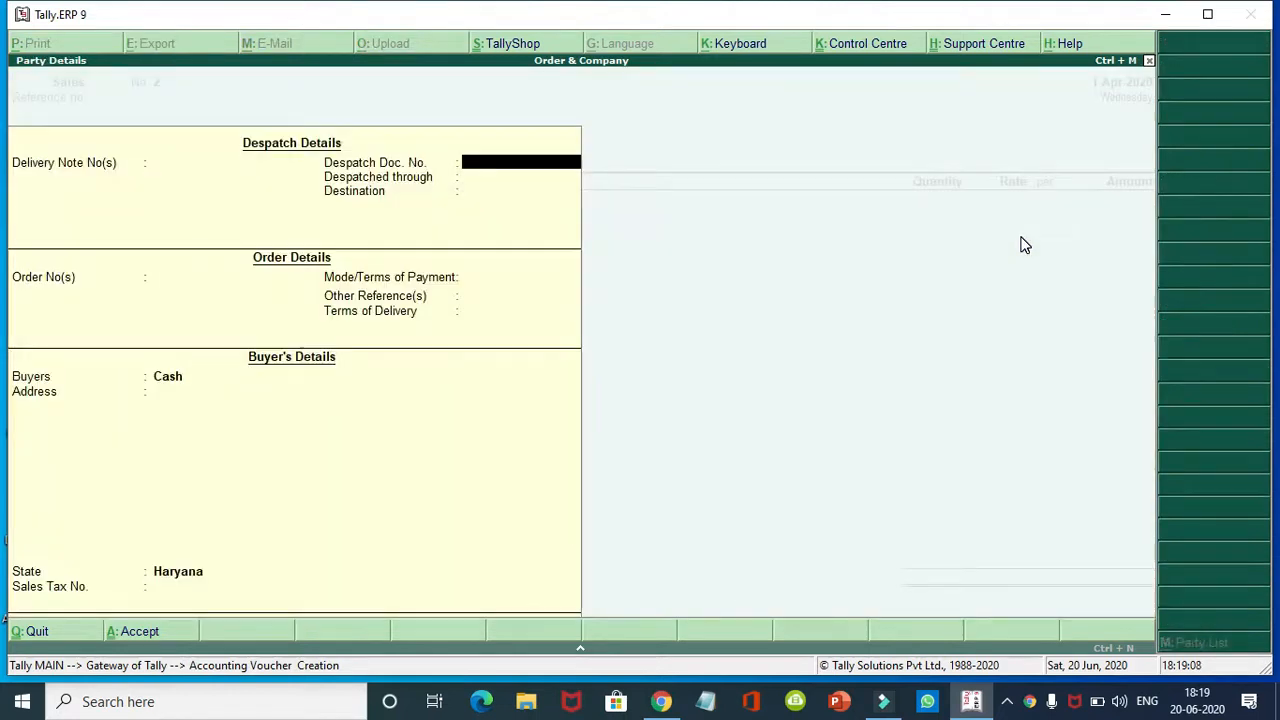
{"action": "key", "text": "Return"}
{"action": "key", "text": "Return"}
{"action": "key", "text": "BackSpace"}
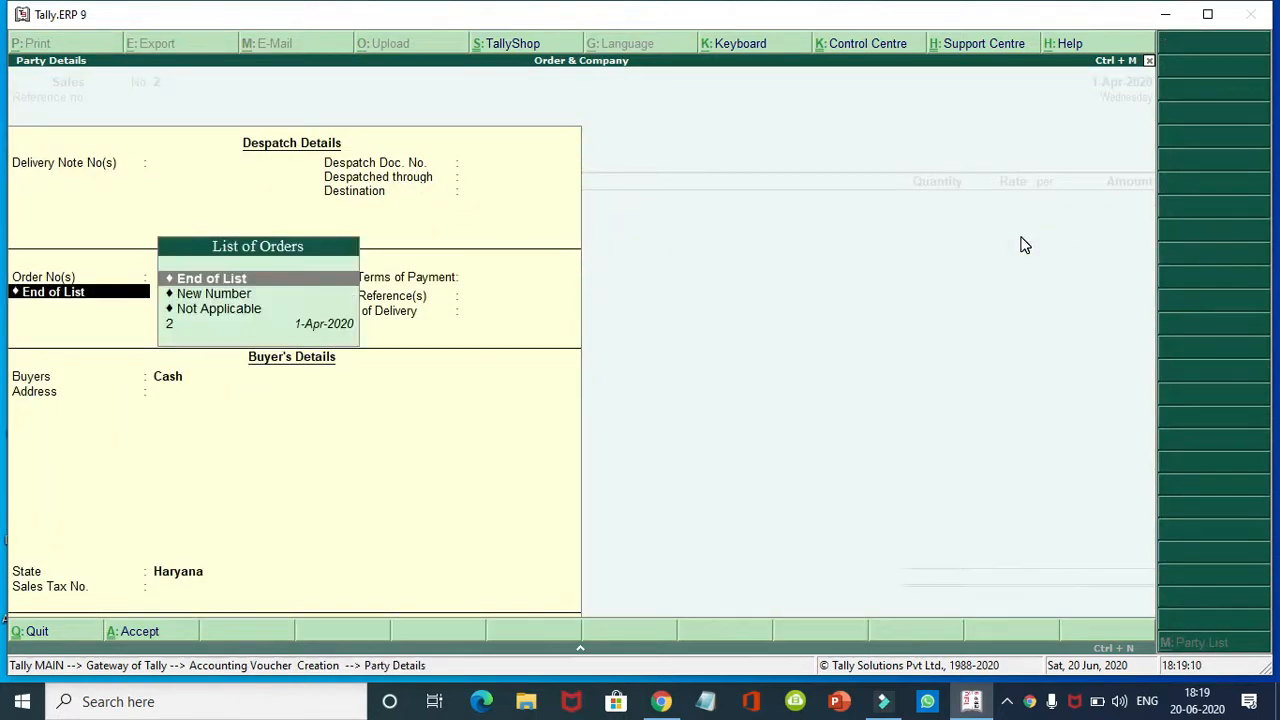
{"action": "key", "text": "Down"}
{"action": "key", "text": "Down"}
{"action": "key", "text": "Down"}
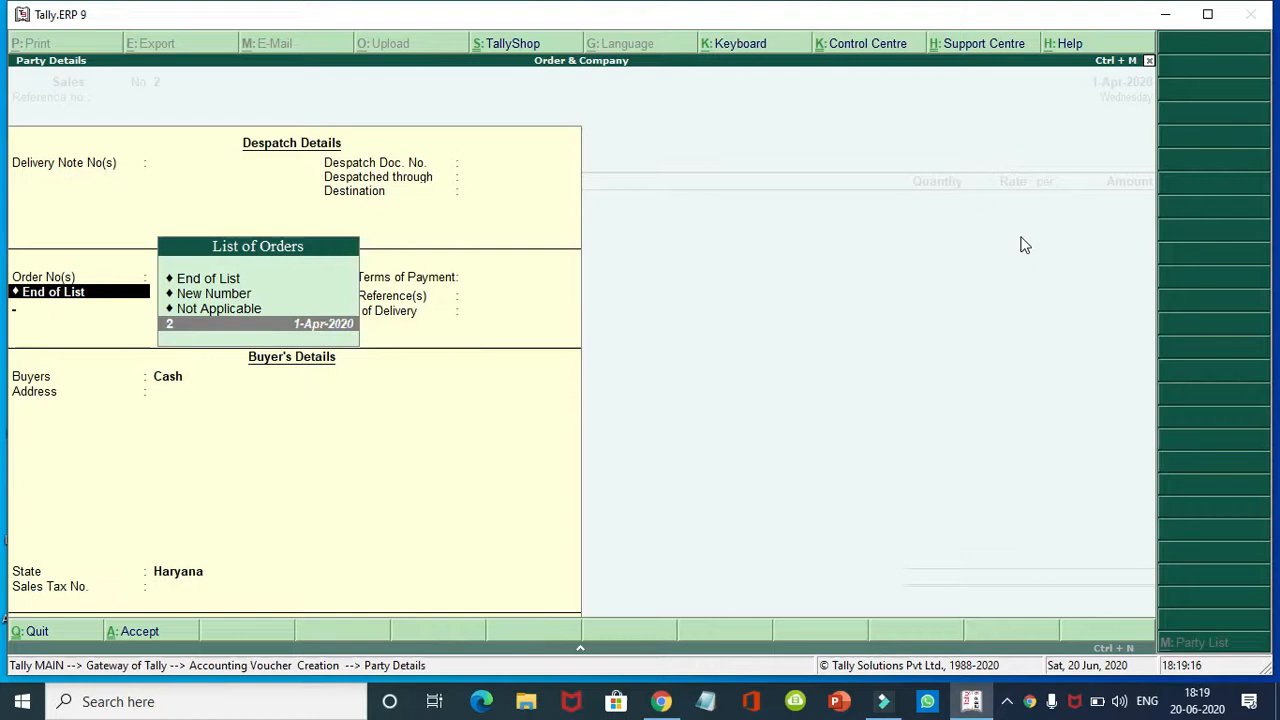
{"action": "key", "text": "Return"}
Use the Sale Order ledger and accept the Kurkre allocation from order 2: 30 P at 22.00
{"action": "key", "text": "Return"}
{"action": "key", "text": "Return"}
{"action": "key", "text": "Return"}
{"action": "key", "text": "Return"}
{"action": "key", "text": "Return"}
{"action": "key", "text": "Return"}
{"action": "key", "text": "Return"}
{"action": "key", "text": "Return"}
{"action": "key", "text": "Return"}
{"action": "key", "text": "Return"}
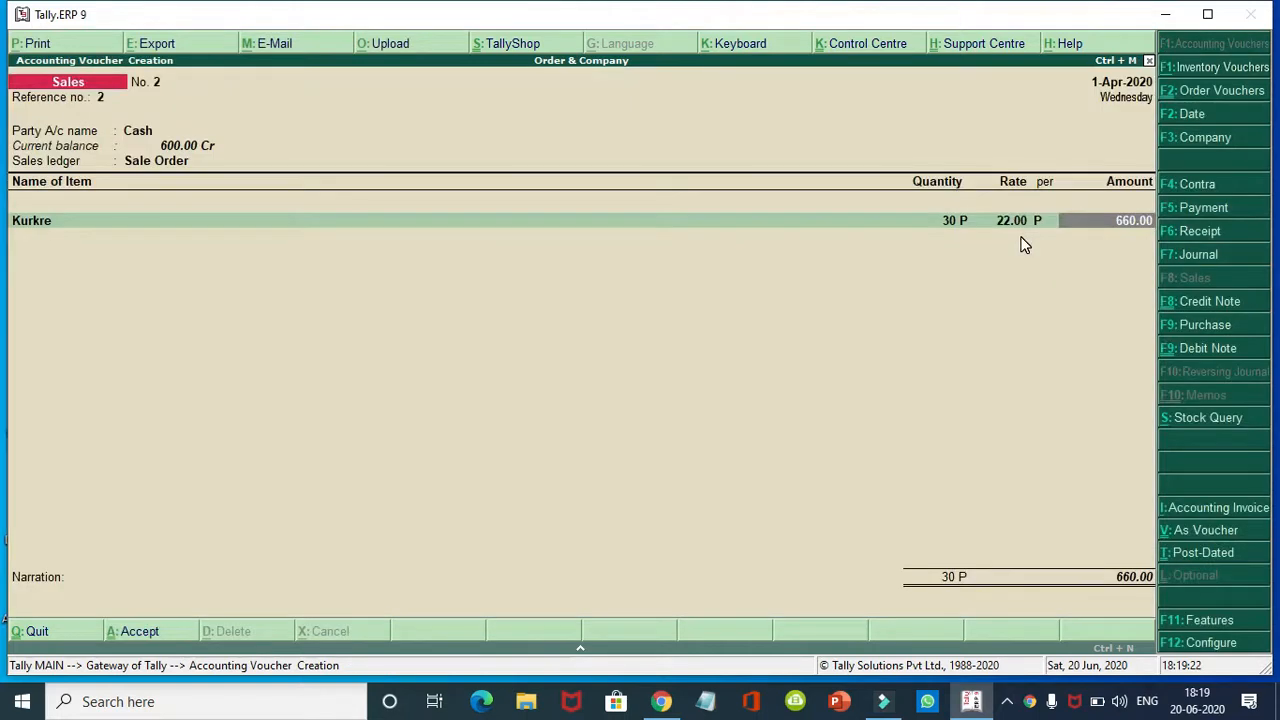
Save sales voucher 2 without a narration and quit voucher entry to the Gateway of Tally
{"action": "key", "text": "Return"}
{"action": "key", "text": "Return"}
{"action": "key", "text": "Return"}
{"action": "key", "text": "Return"}
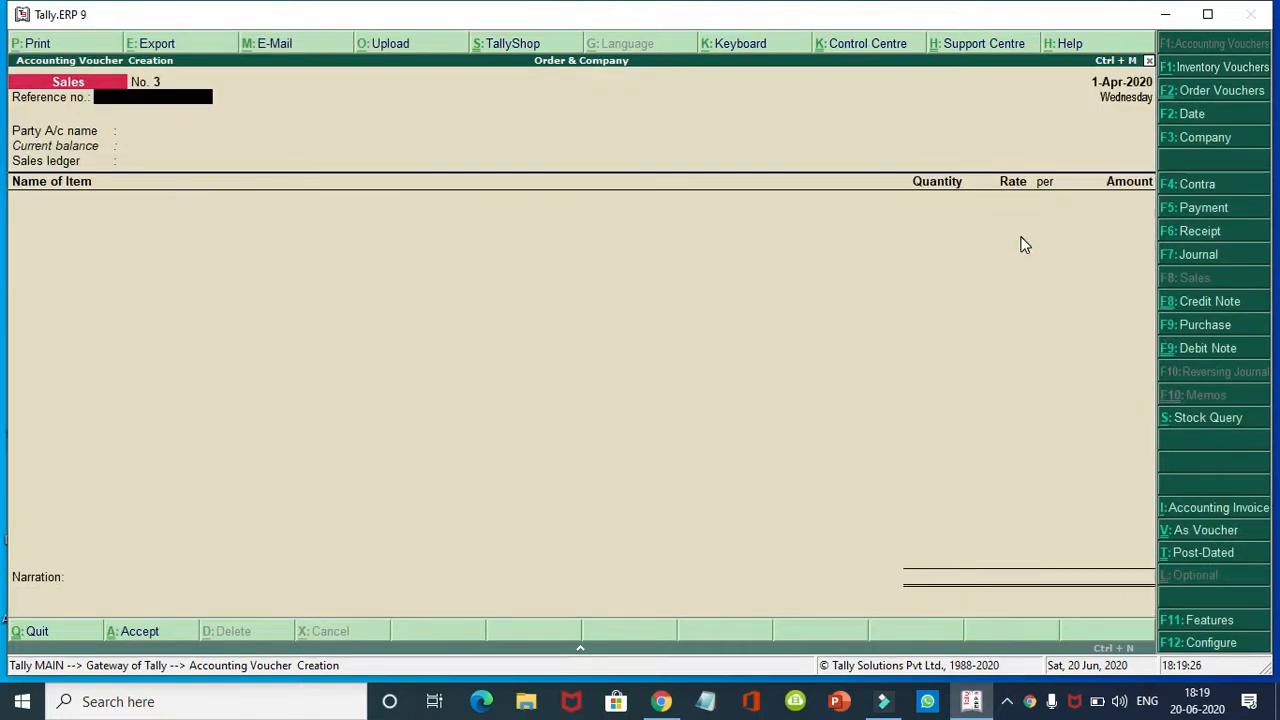
{"action": "key", "text": "Escape"}
{"action": "key", "text": "Return"}
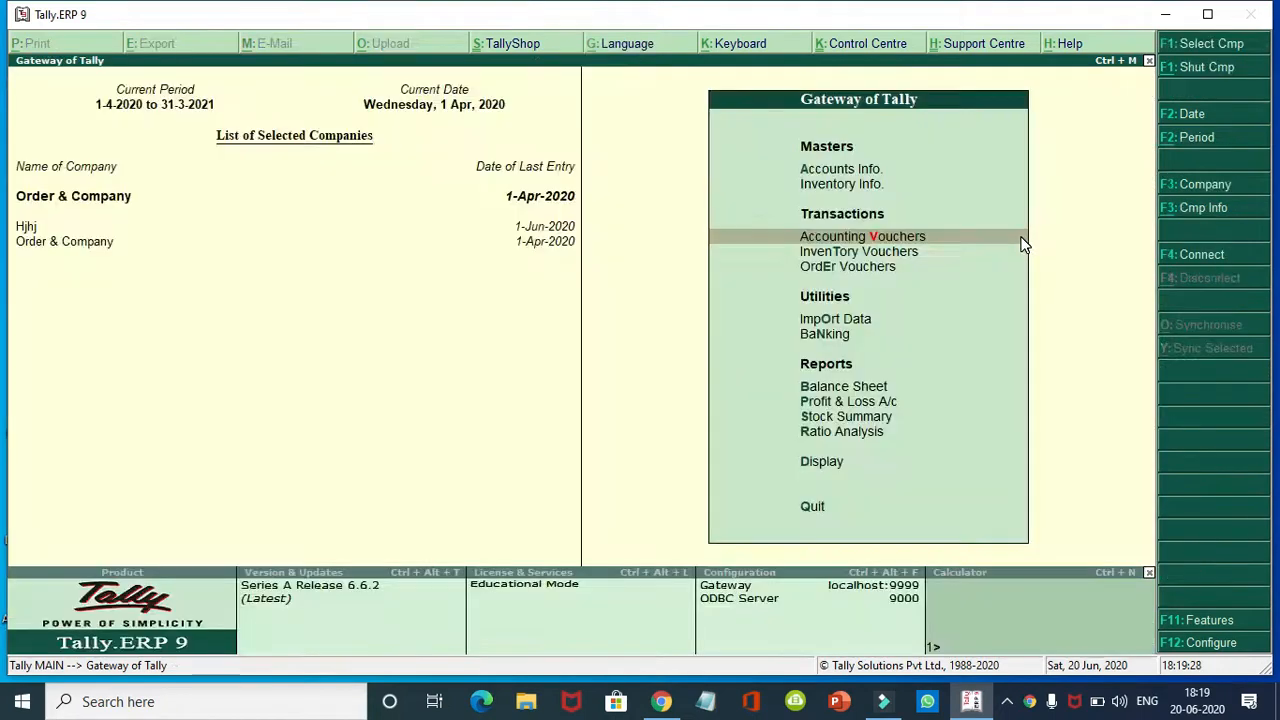
Open the Sales Order Outstandings report choices from the Statements of Inventory
{"action": "key", "text": "d"}
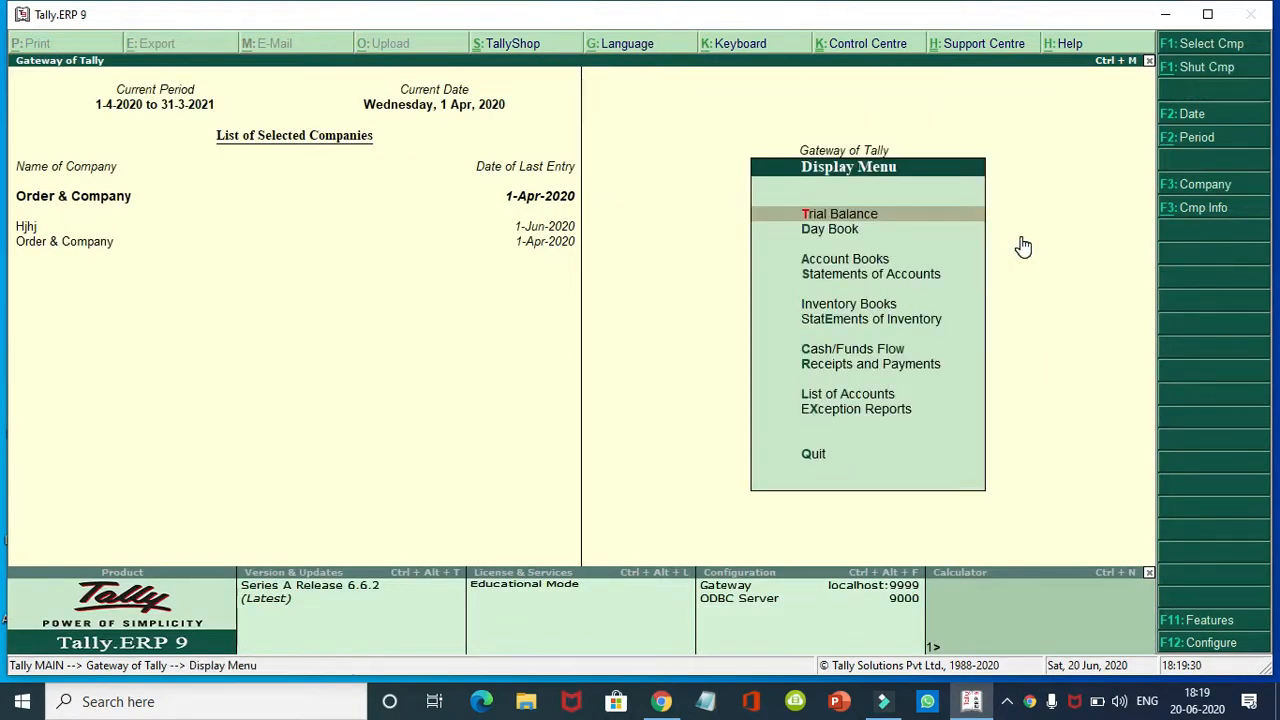
{"action": "key", "text": "Down"}
{"action": "key", "text": "Down"}
{"action": "key", "text": "Down"}
{"action": "key", "text": "Down"}
{"action": "key", "text": "Down"}
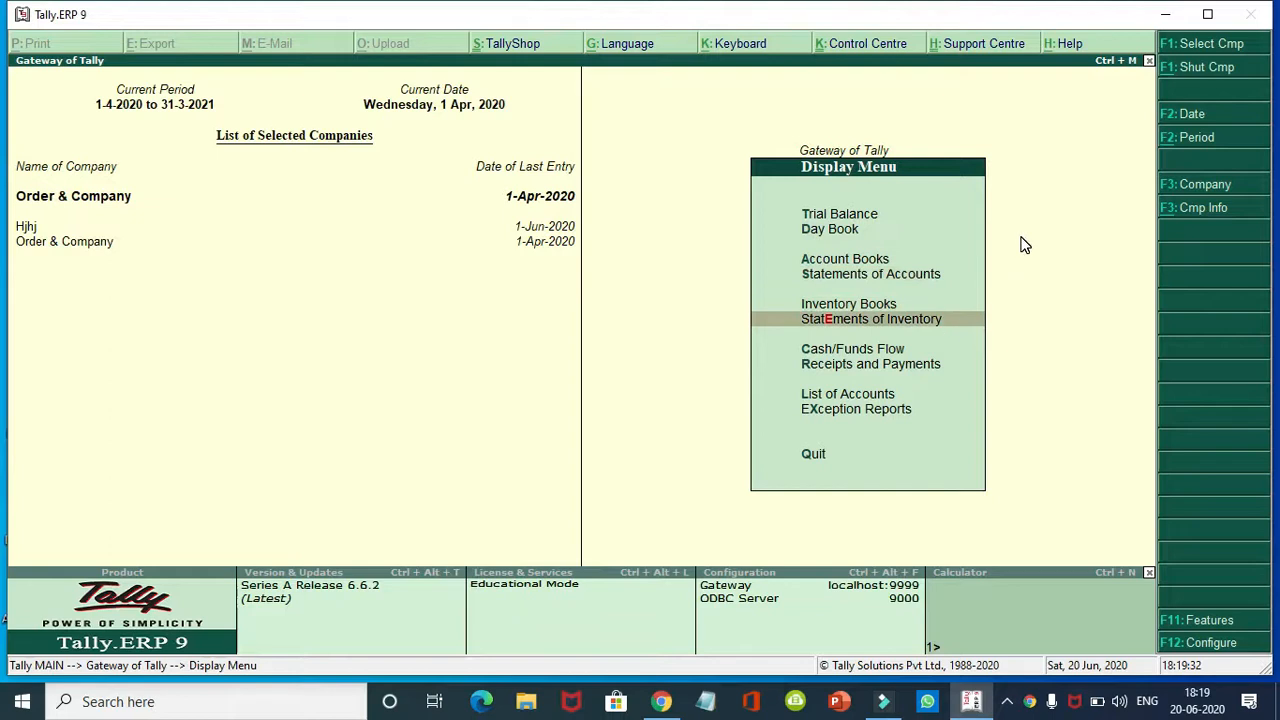
{"action": "key", "text": "Return"}
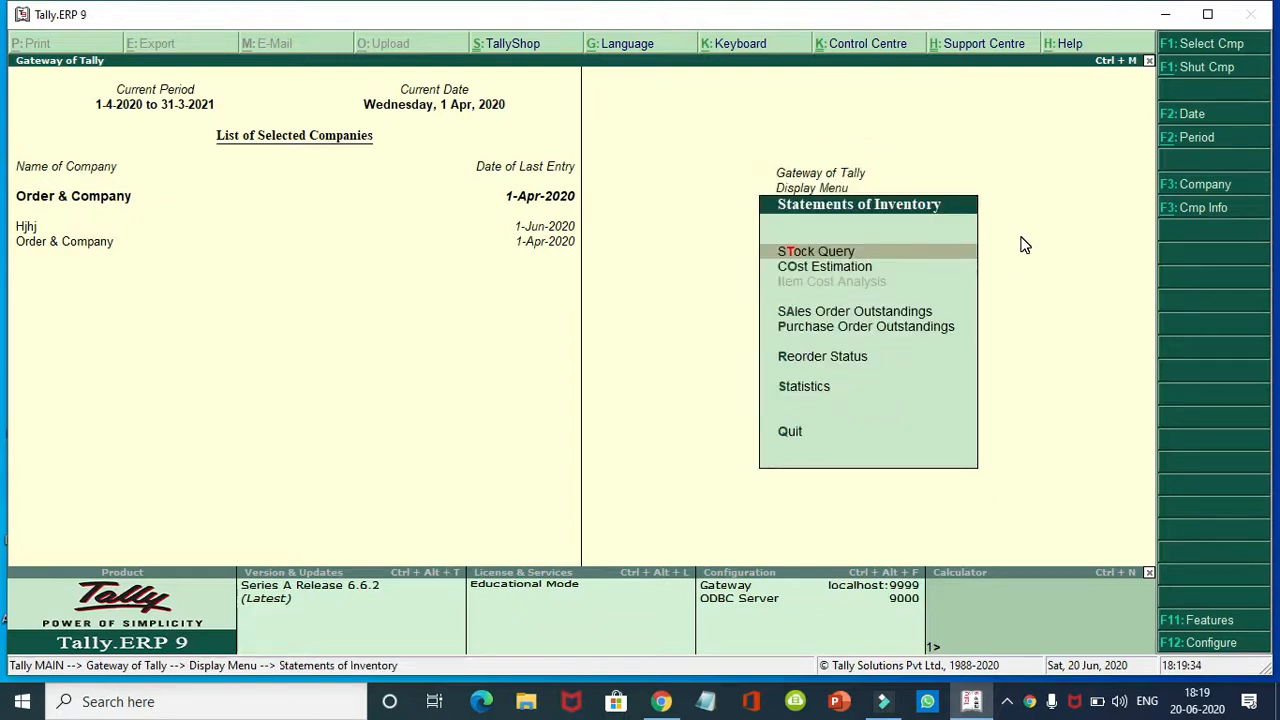
{"action": "key", "text": "Down"}
{"action": "key", "text": "Down"}
{"action": "key", "text": "Down"}
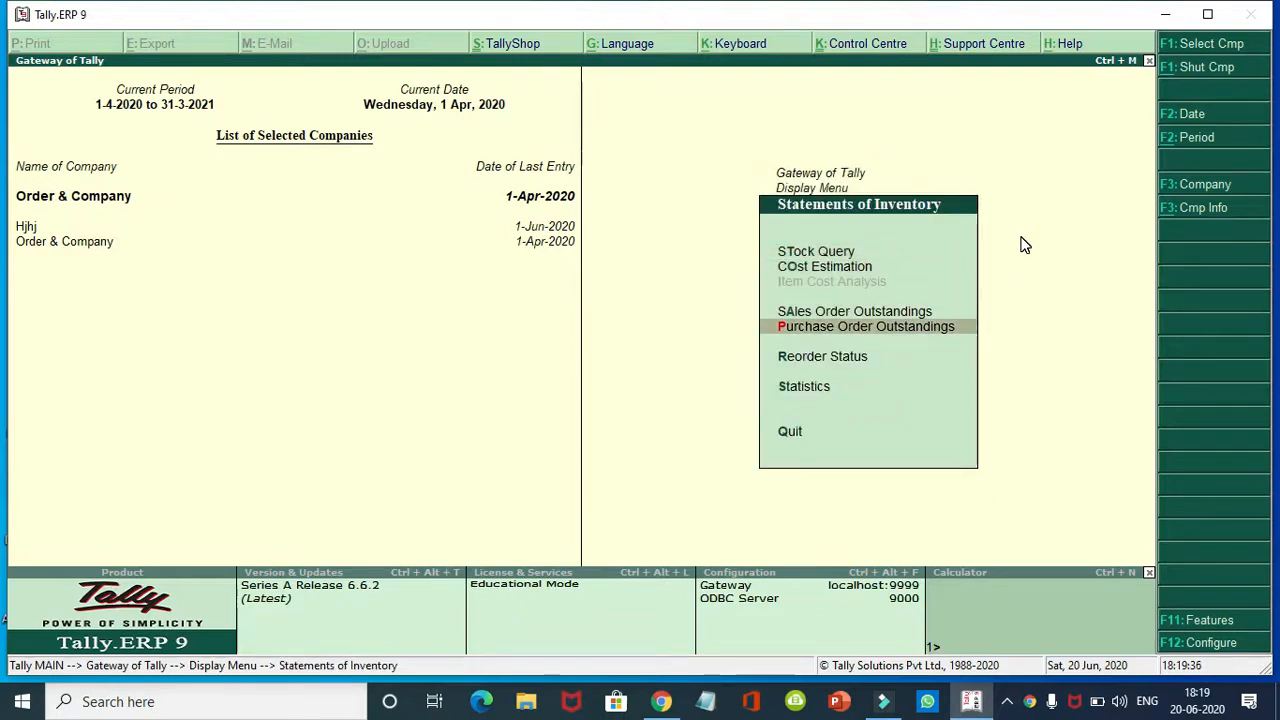
{"action": "key", "text": "Up"}
{"action": "key", "text": "Return"}
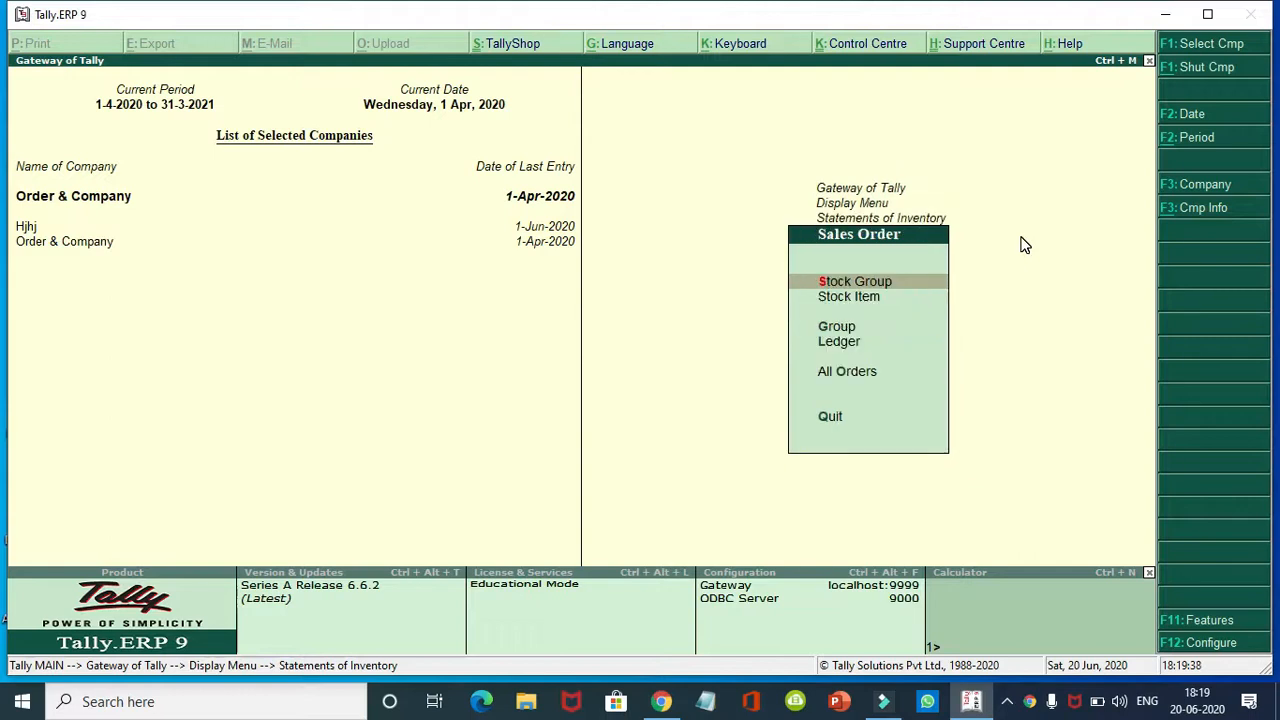
Check the Box and Pkt stock groups for outstanding sales orders, and return to Statements of Inventory
{"action": "key", "text": "Return"}
{"action": "key", "text": "Down"}
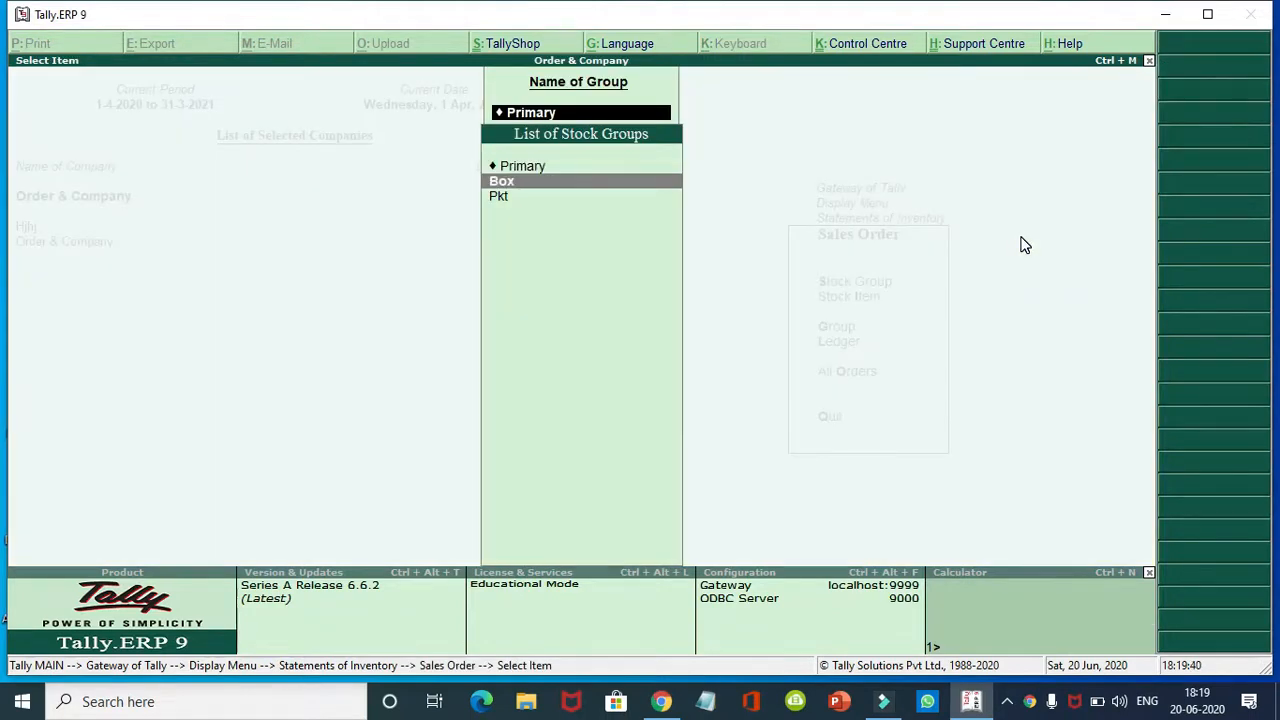
{"action": "key", "text": "Return"}
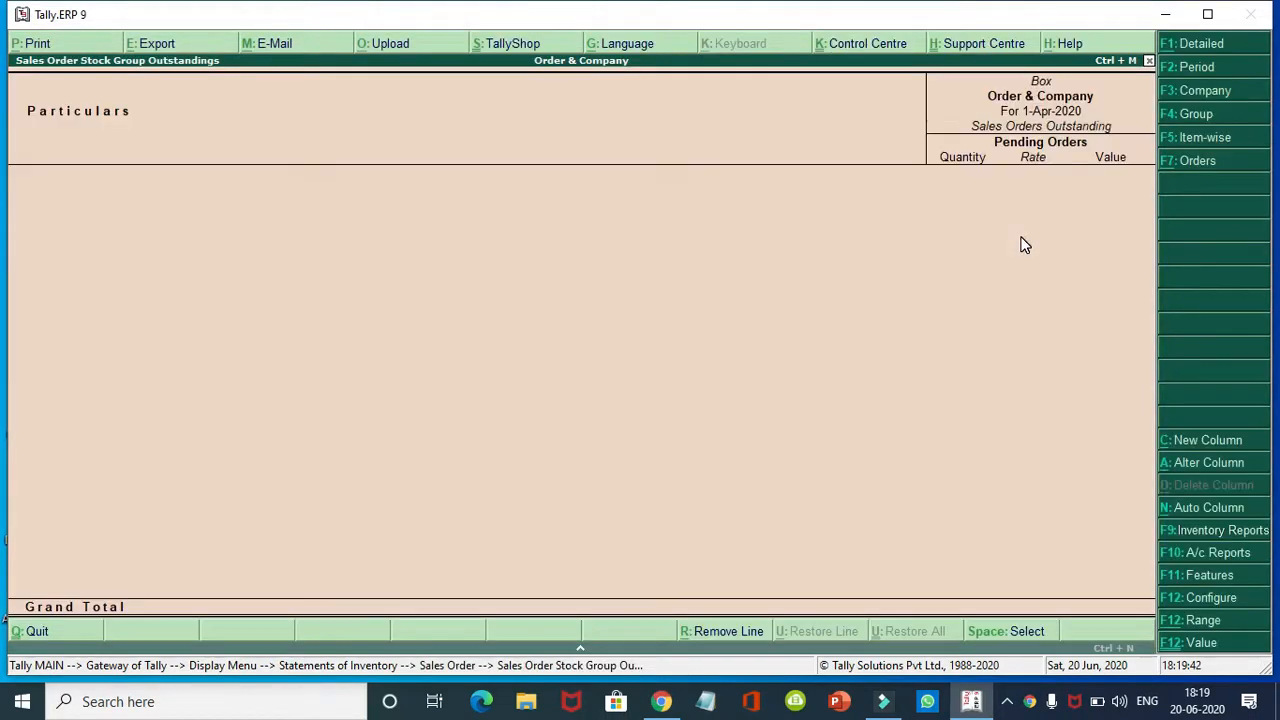
{"action": "key", "text": "Escape"}
{"action": "key", "text": "Down"}
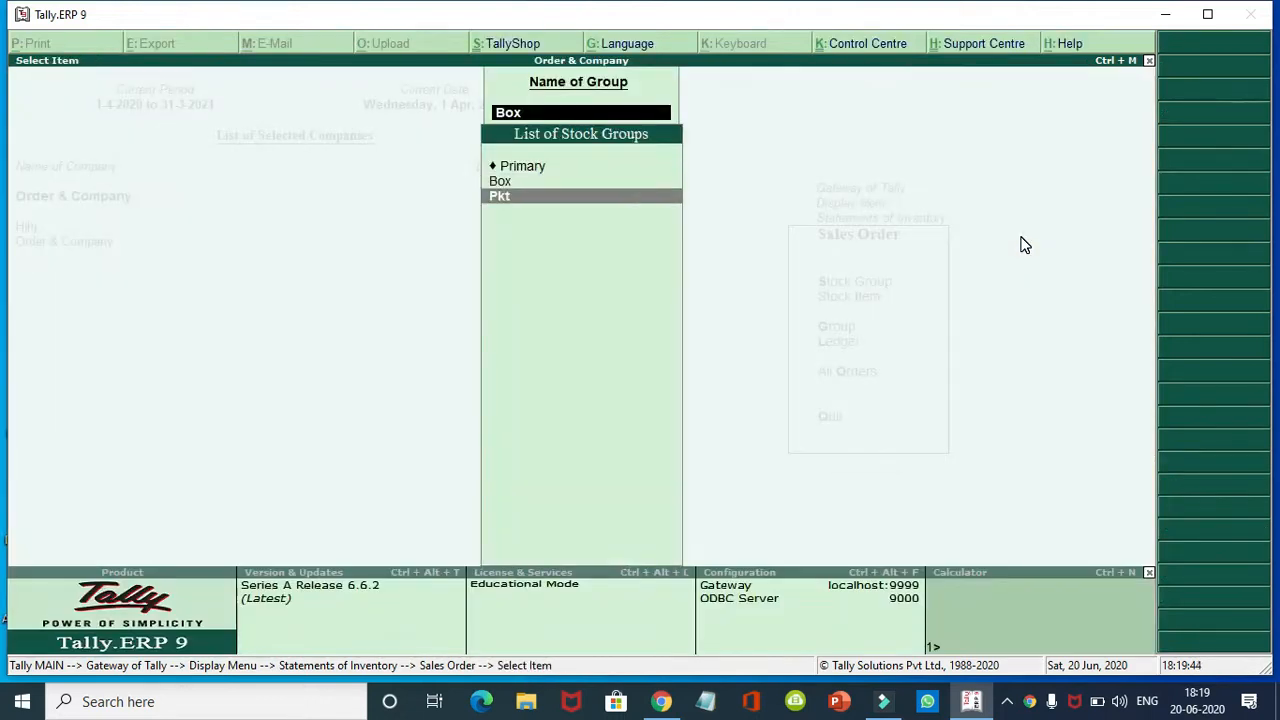
{"action": "key", "text": "Return"}
{"action": "key", "text": "Escape"}
{"action": "key", "text": "Escape"}
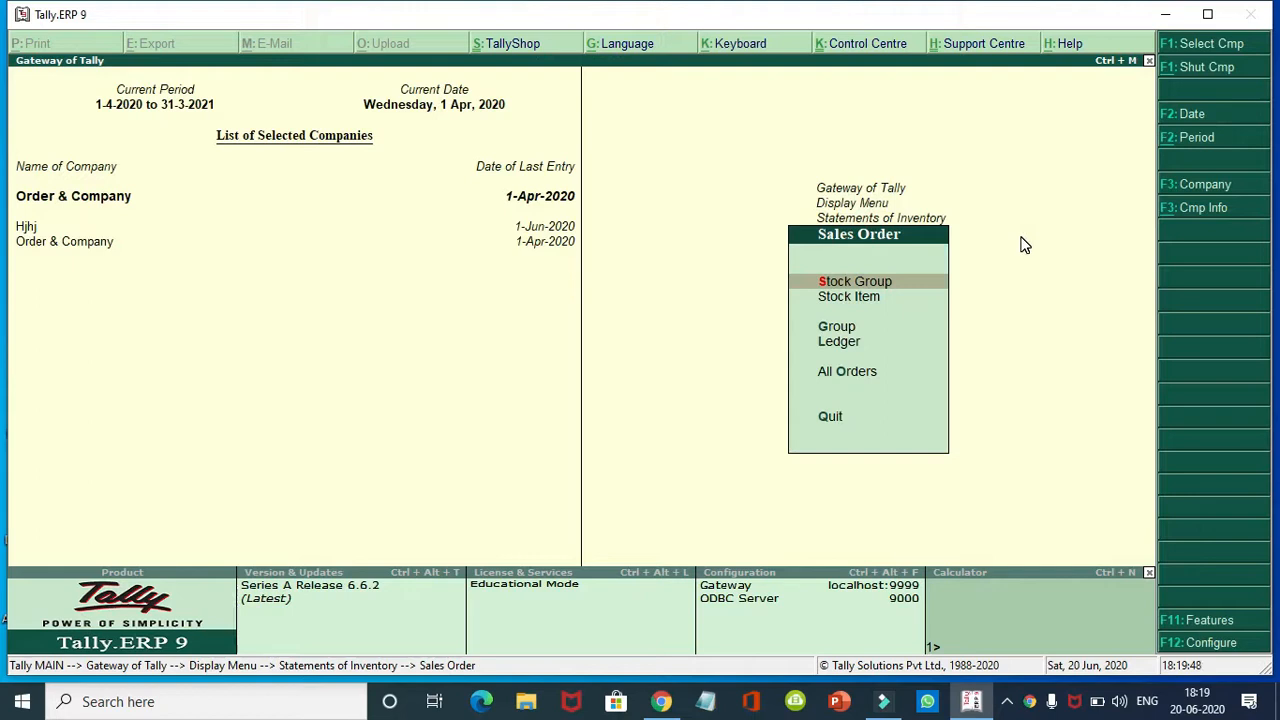
{"action": "key", "text": "Escape"}
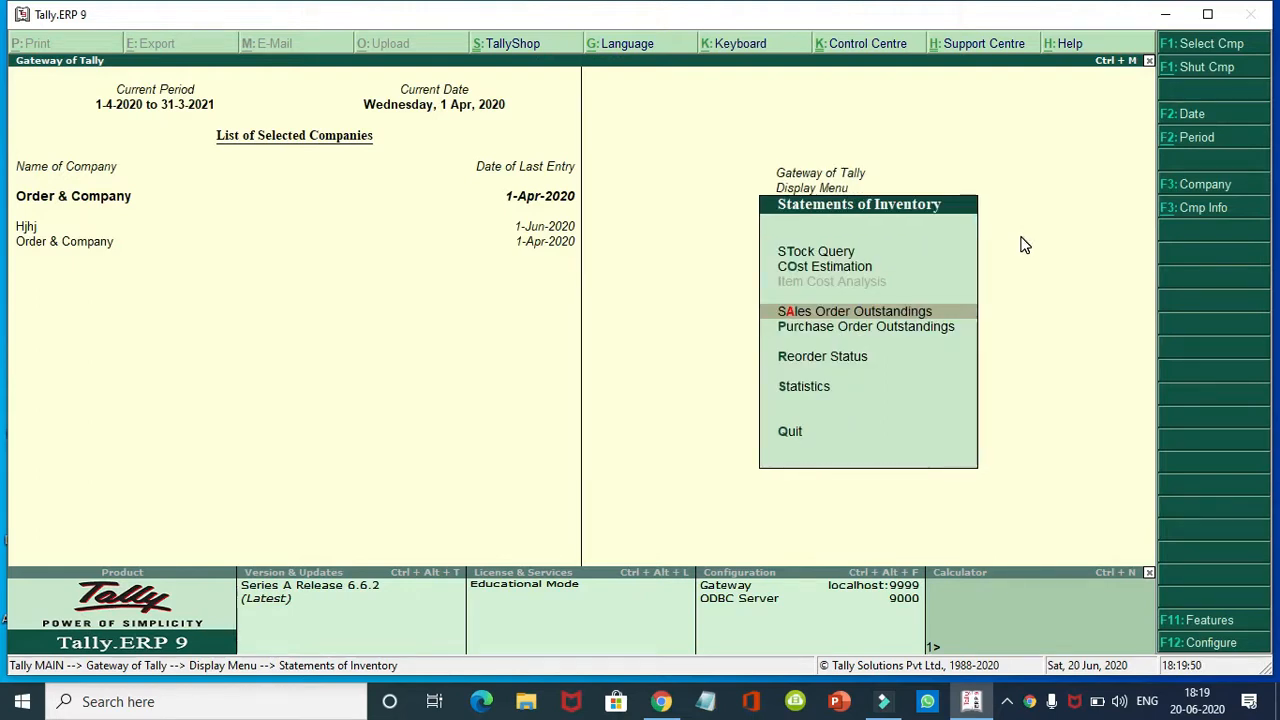
Open the Stock Query for Kurkre and review its closing balance, purchases and sales
{"action": "left_click", "coordinate": [826, 257]}
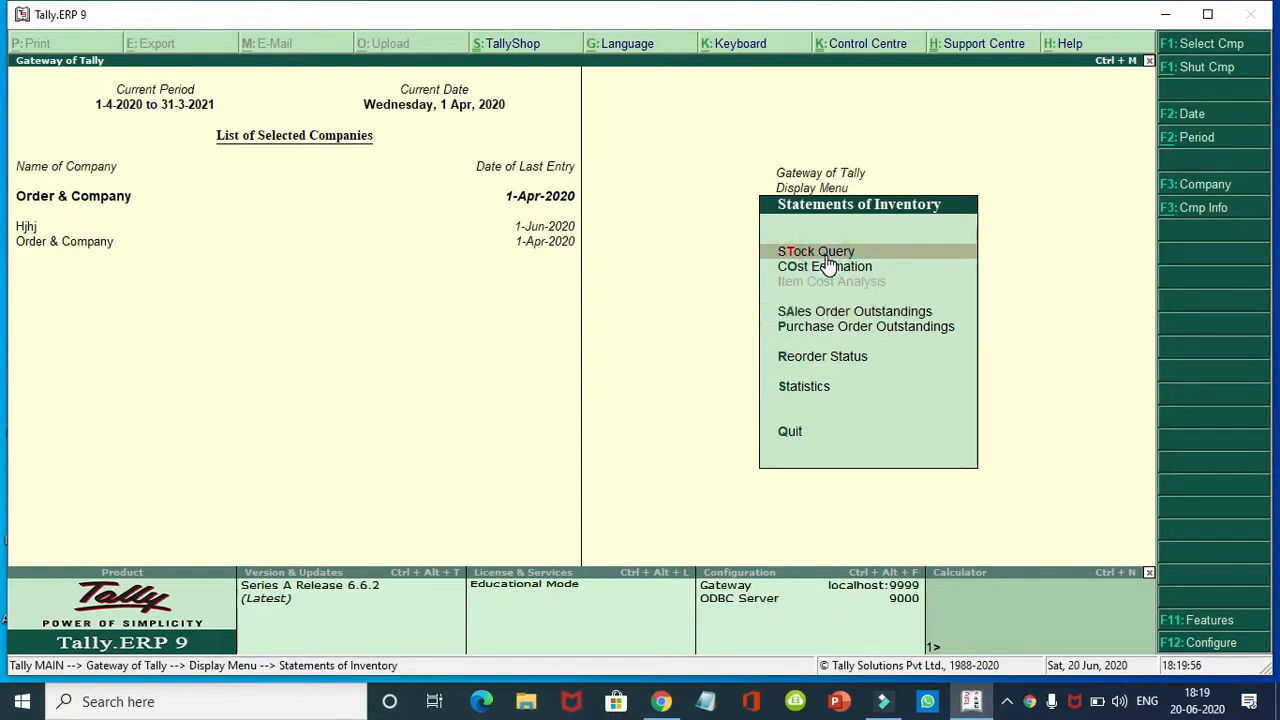
{"action": "left_click", "coordinate": [827, 256]}
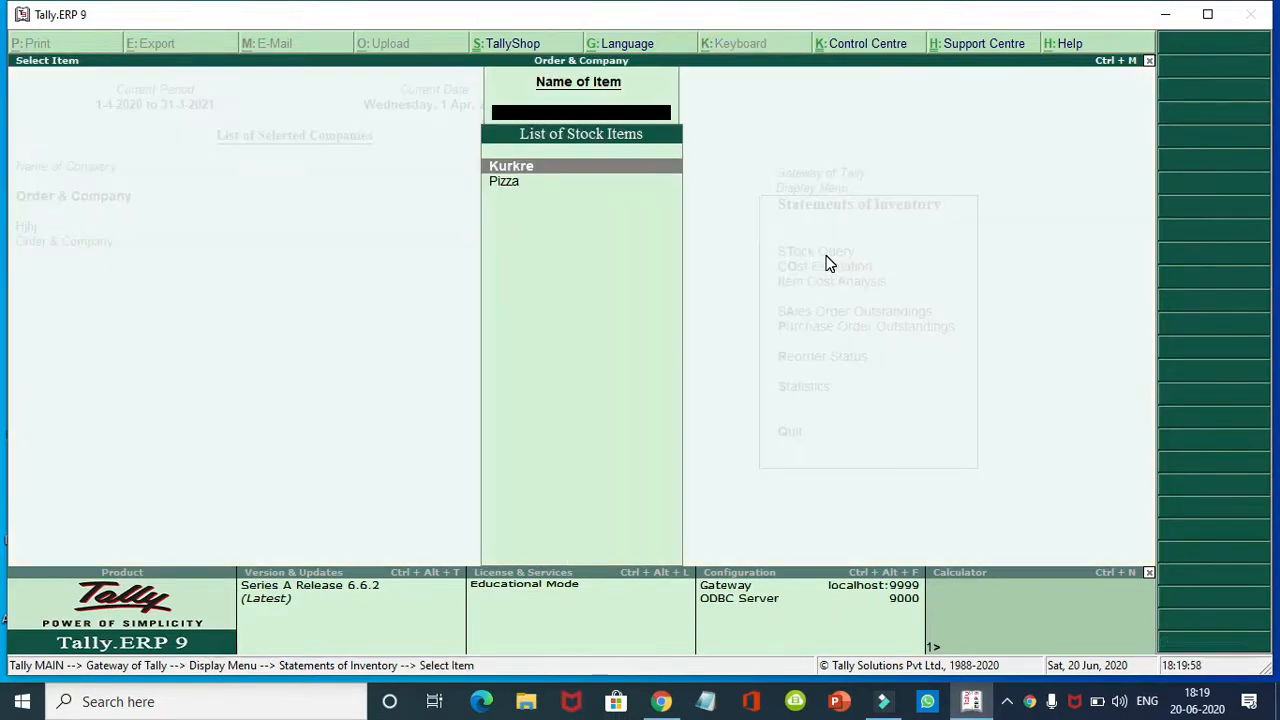
{"action": "key", "text": "Return"}
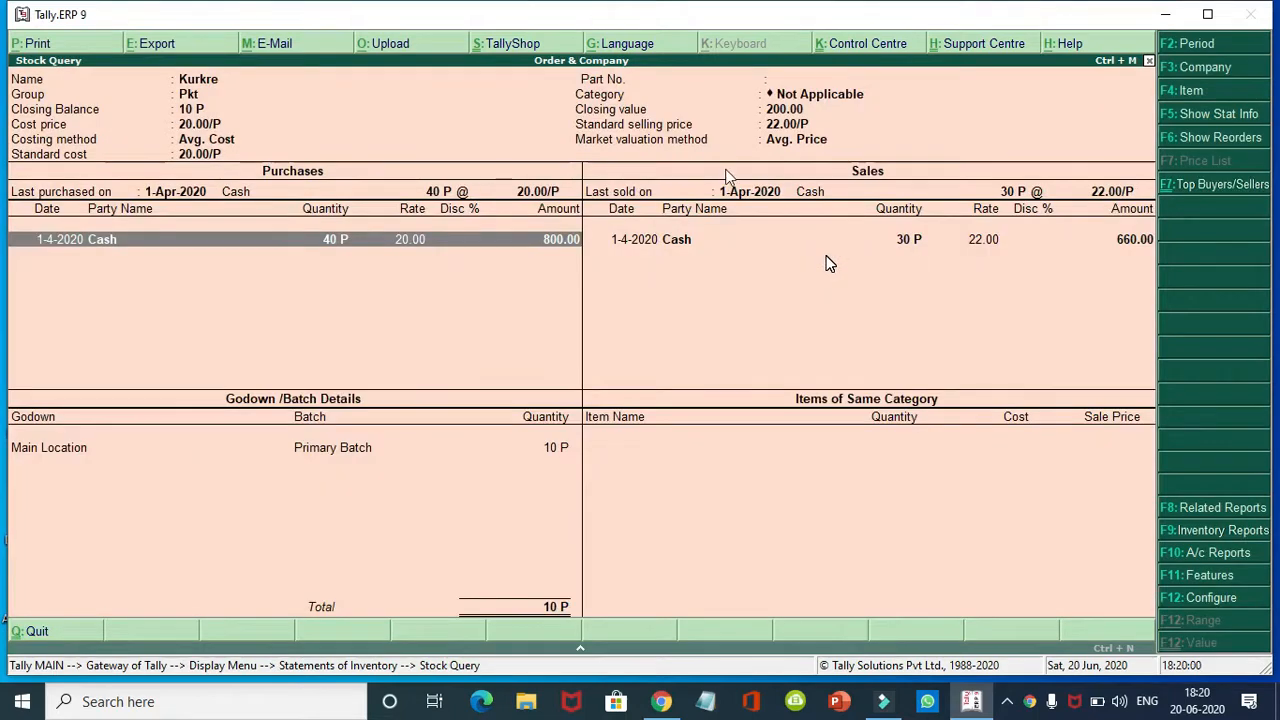
{"action": "left_click", "coordinate": [190, 190]}
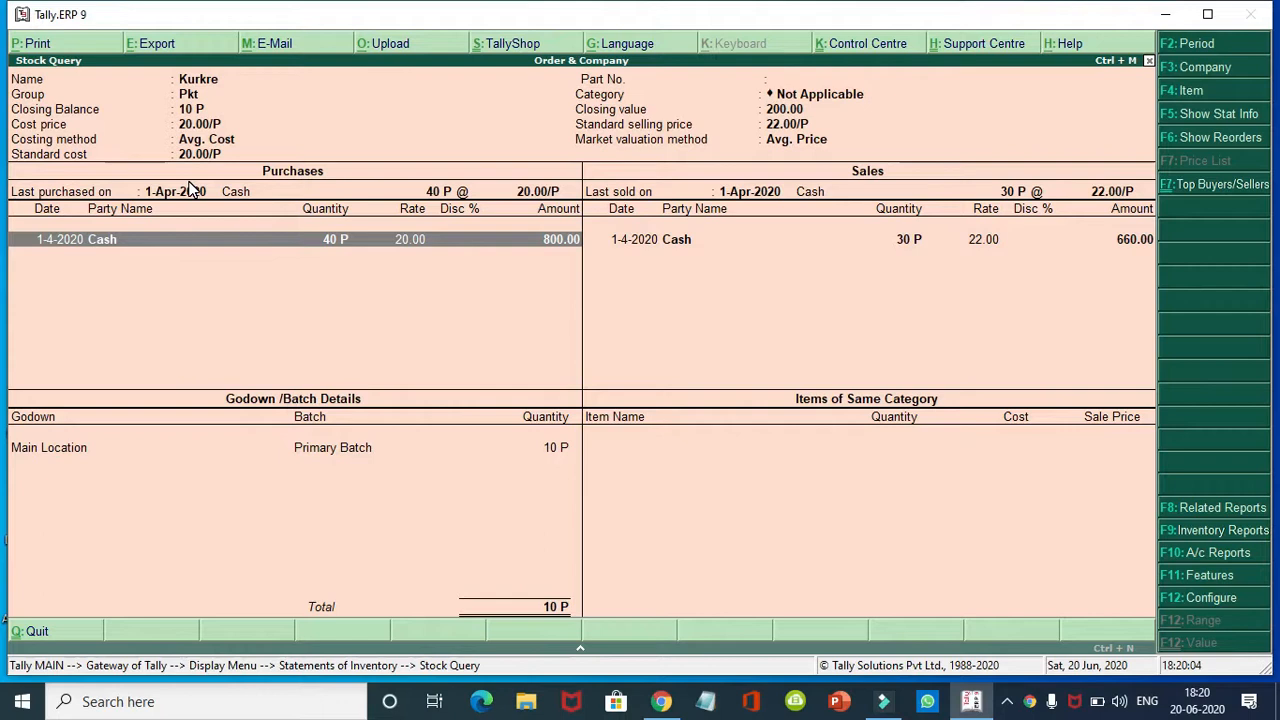
View the purchase voucher listed in Kurkre's Stock Query, and close the query
{"action": "key", "text": "Return"}
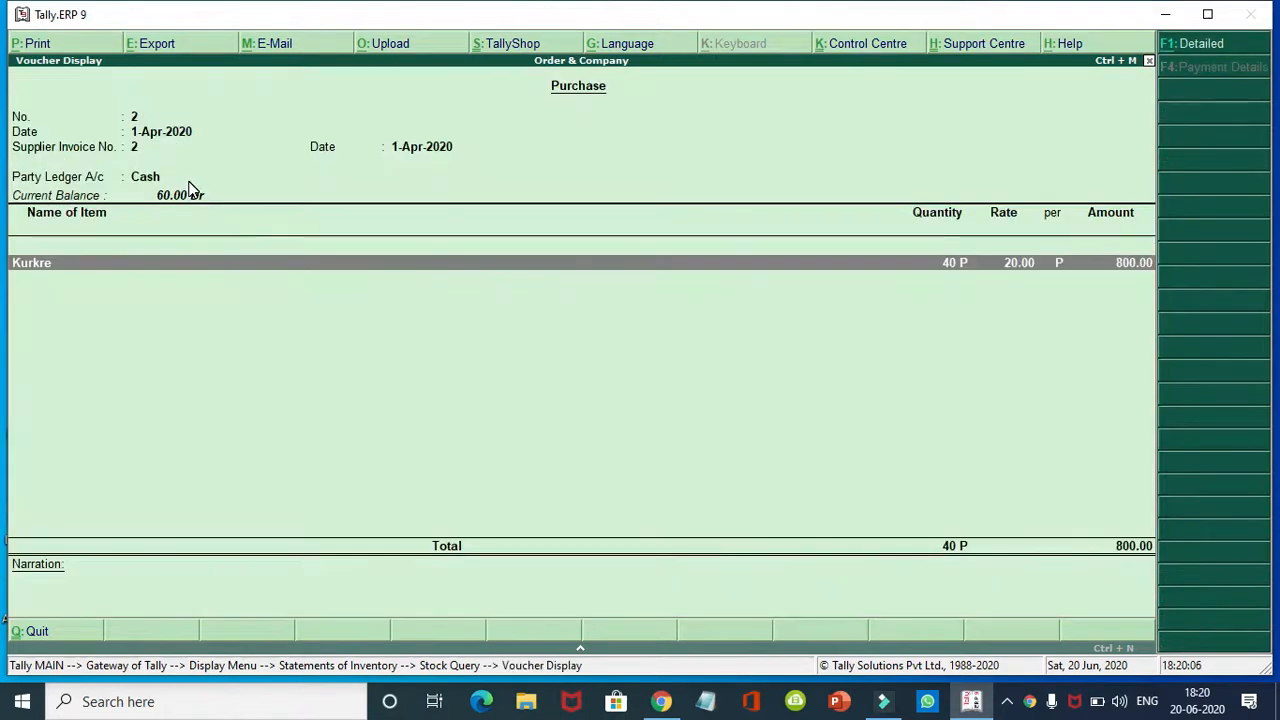
{"action": "key", "text": "Escape"}
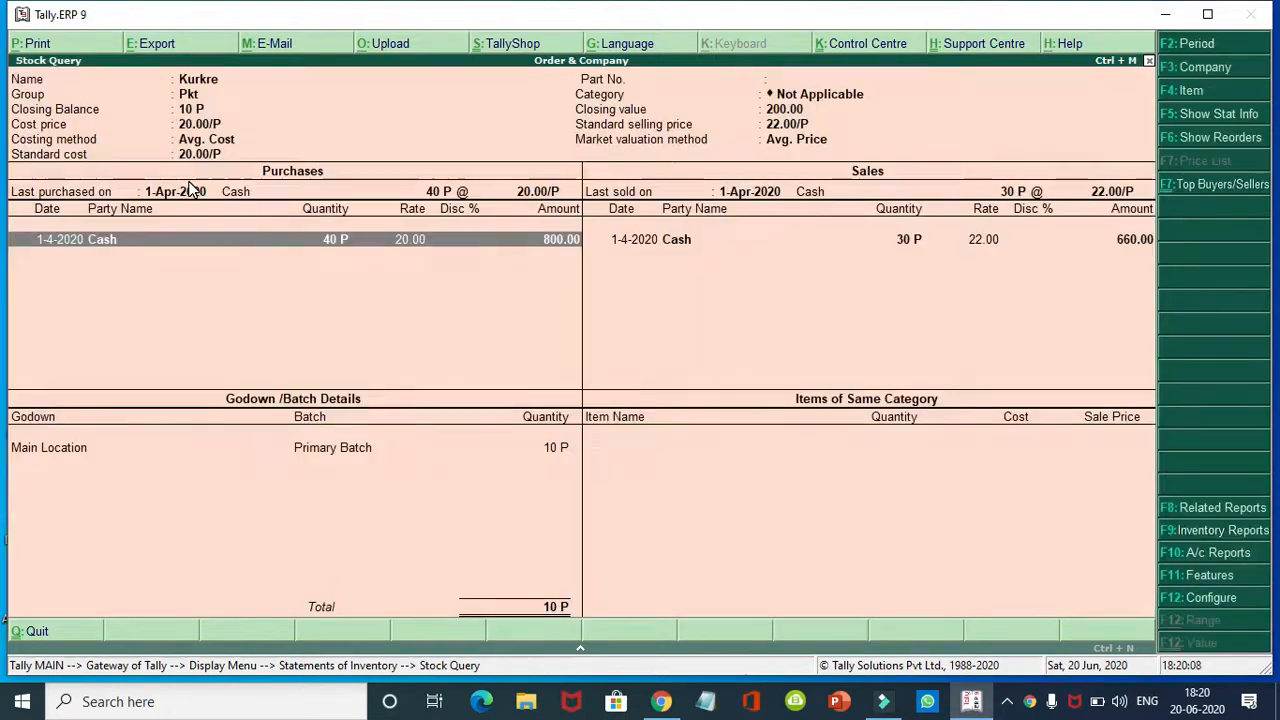
{"action": "key", "text": "Escape"}
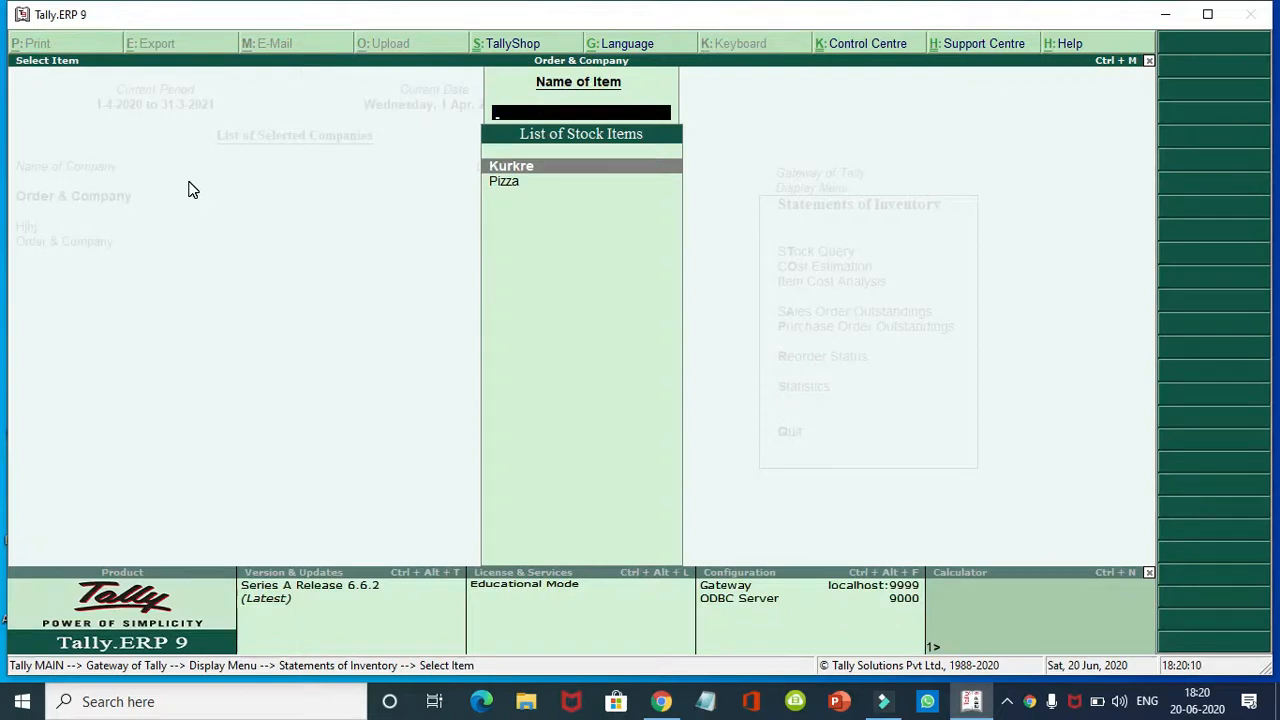
Review the Stock Query for Pizza with its purchases, sales and closing balance, and return to the Display Menu
{"action": "key", "text": "Escape"}
{"action": "key", "text": "Return"}
{"action": "key", "text": "Down"}
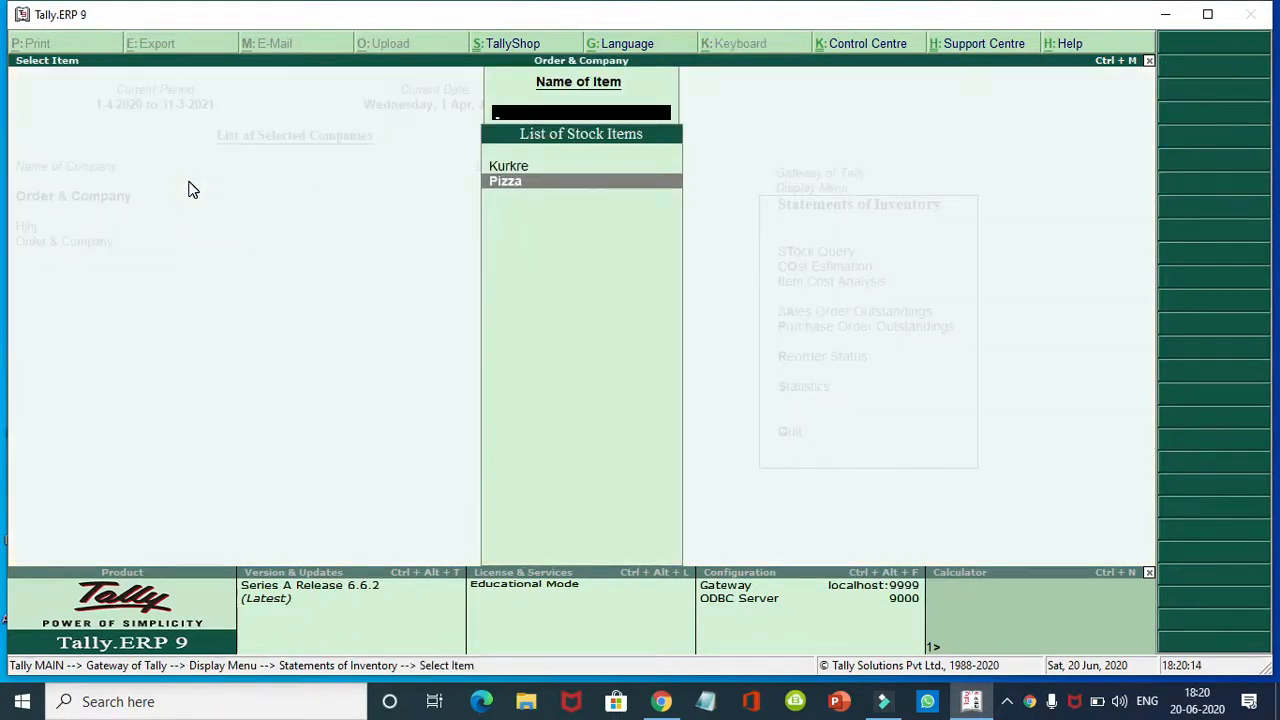
{"action": "key", "text": "Return"}
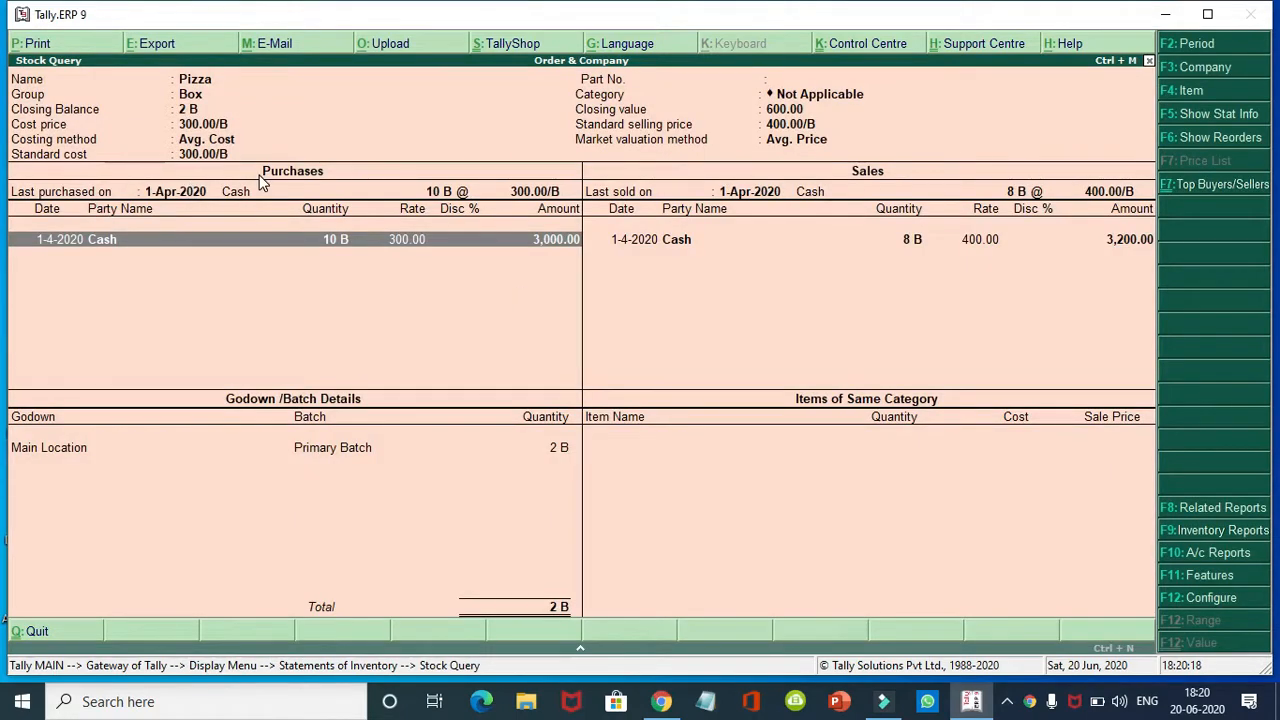
{"action": "key", "text": "Escape"}
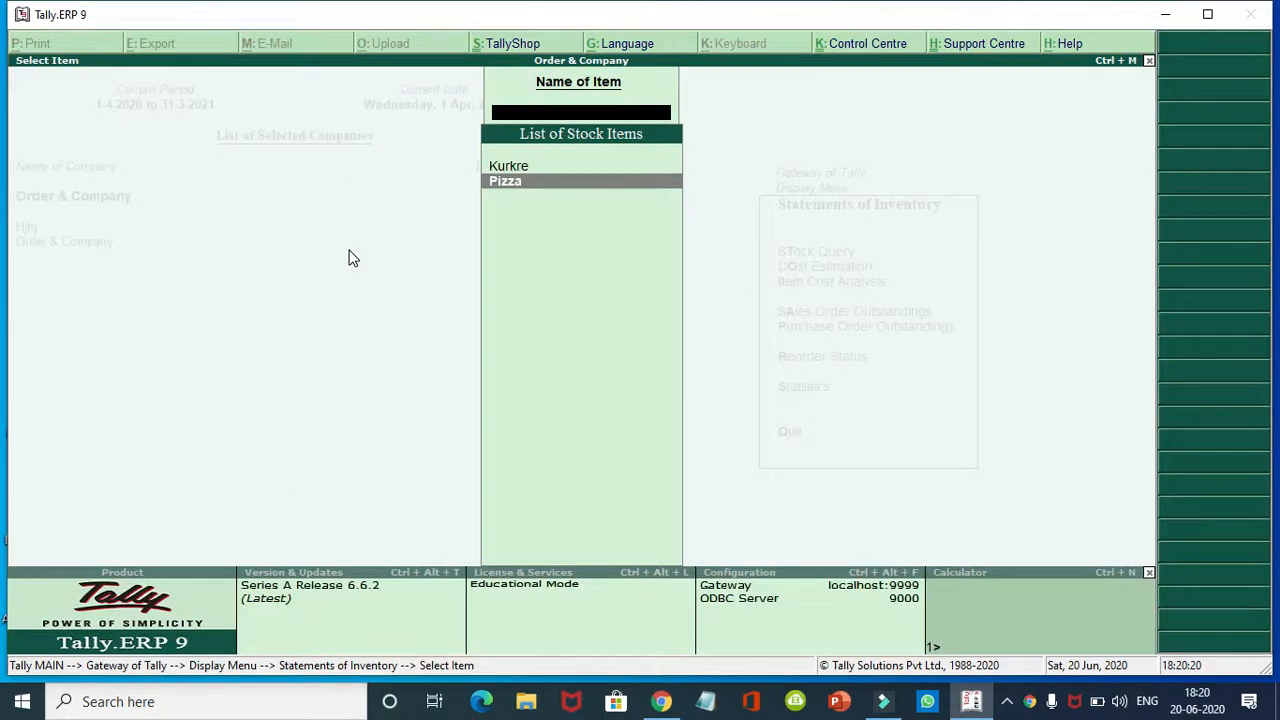
{"action": "key", "text": "Escape"}
{"action": "key", "text": "Escape"}
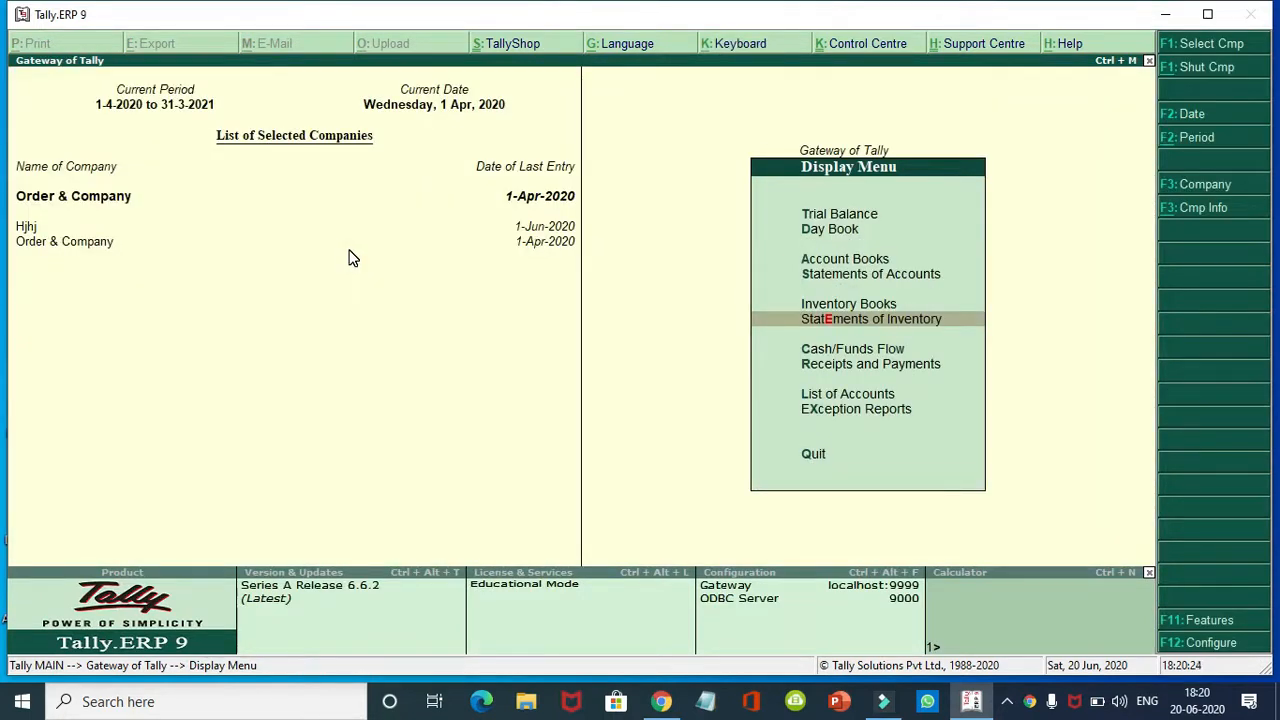
Check Kurkre's Stock Item Monthly Summary in the Inventory Books for its inwards, outwards and closing balance
{"action": "key", "text": "Up"}
{"action": "key", "text": "Return"}
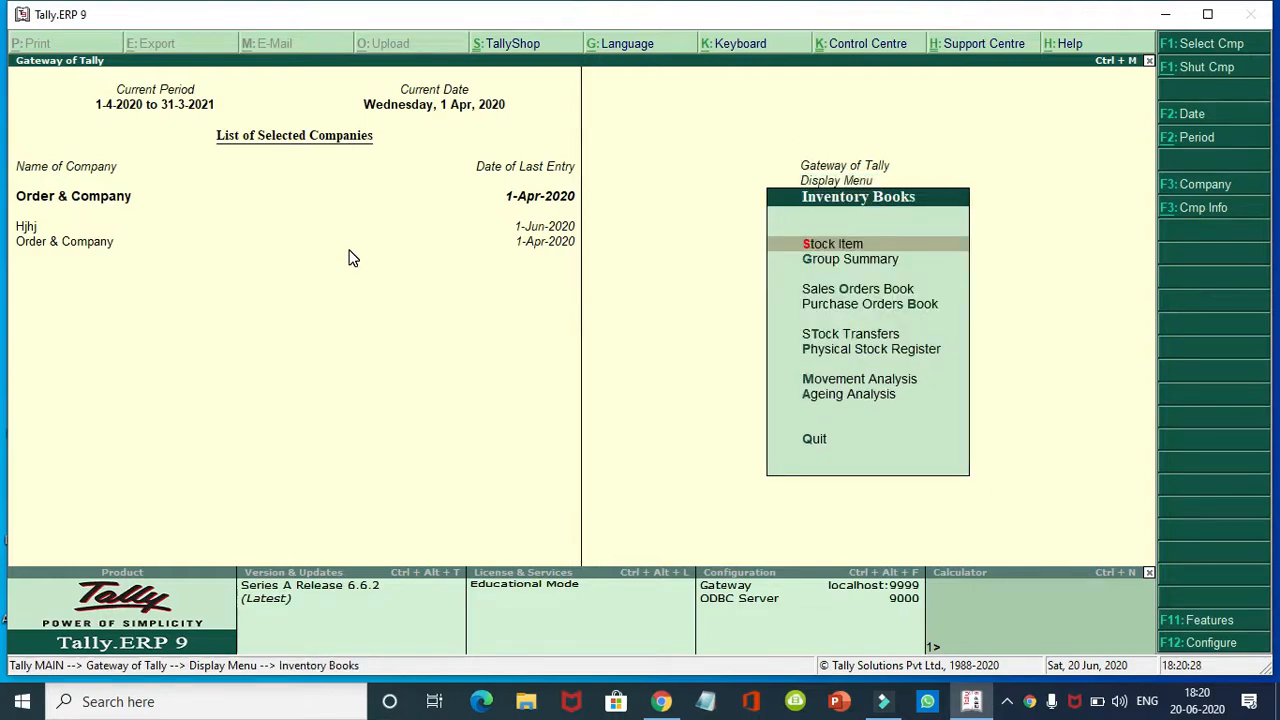
{"action": "key", "text": "Return"}
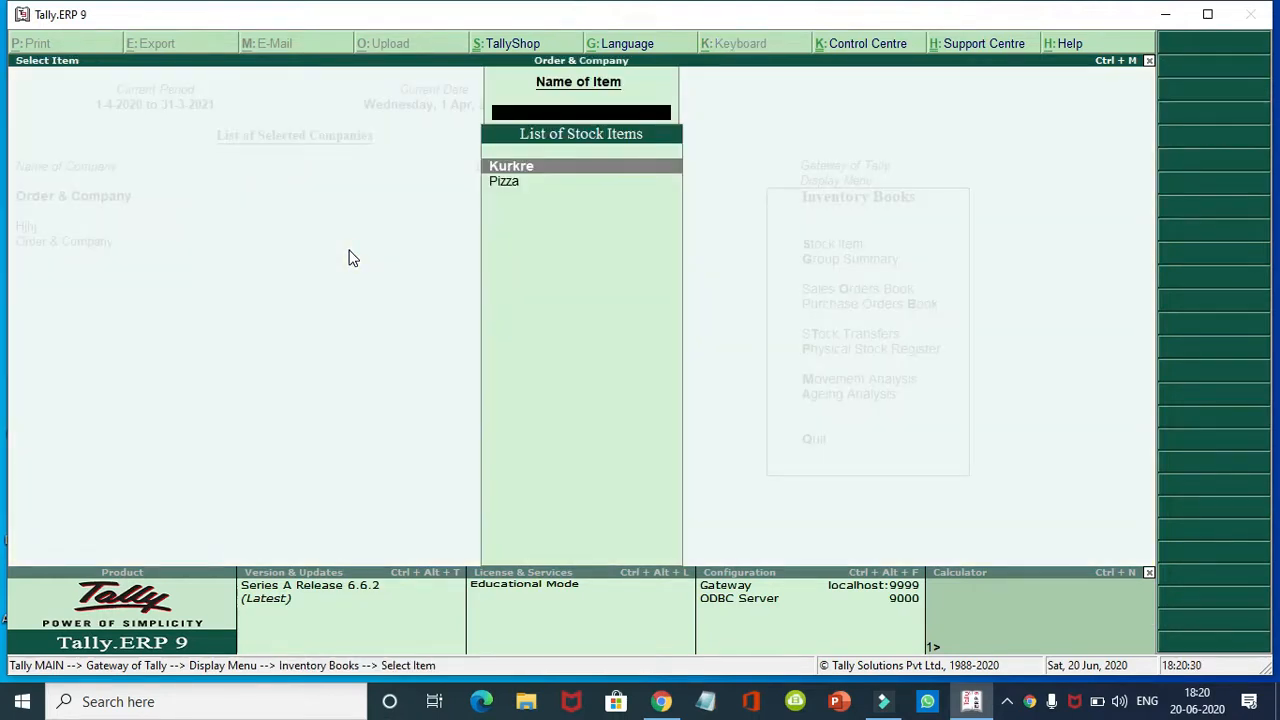
{"action": "key", "text": "Return"}
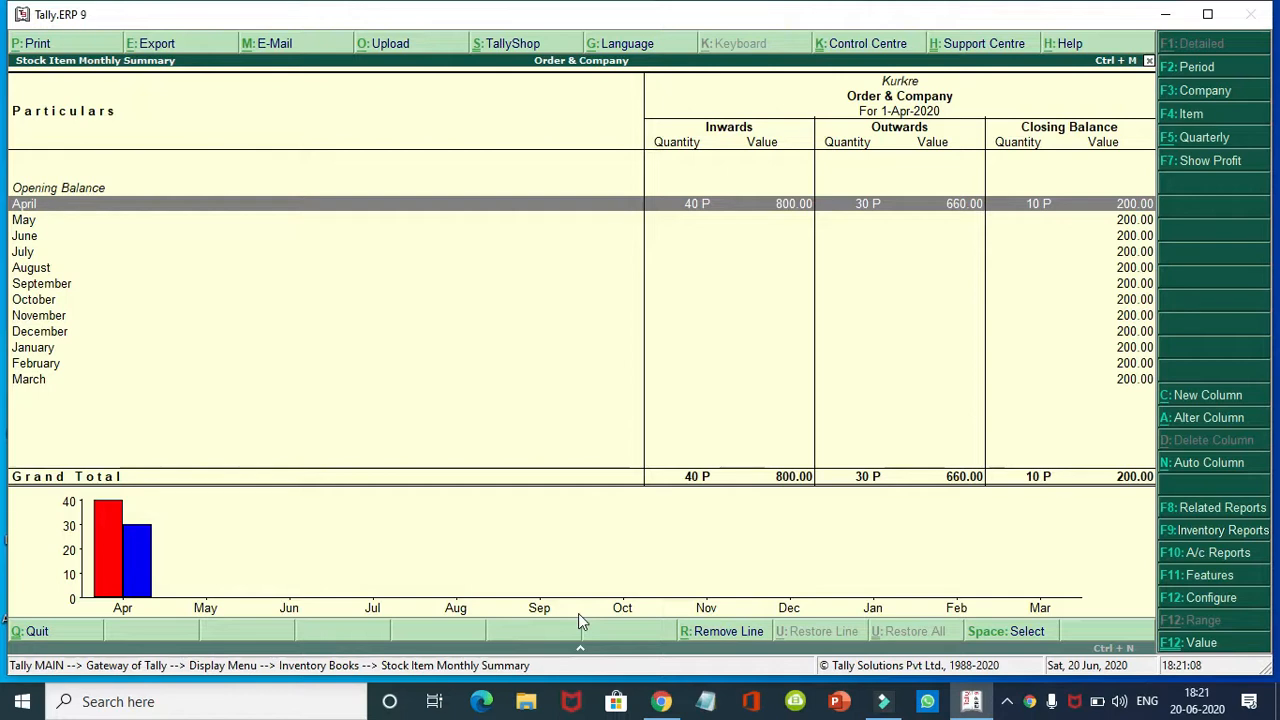
{"action": "key", "text": "Escape"}
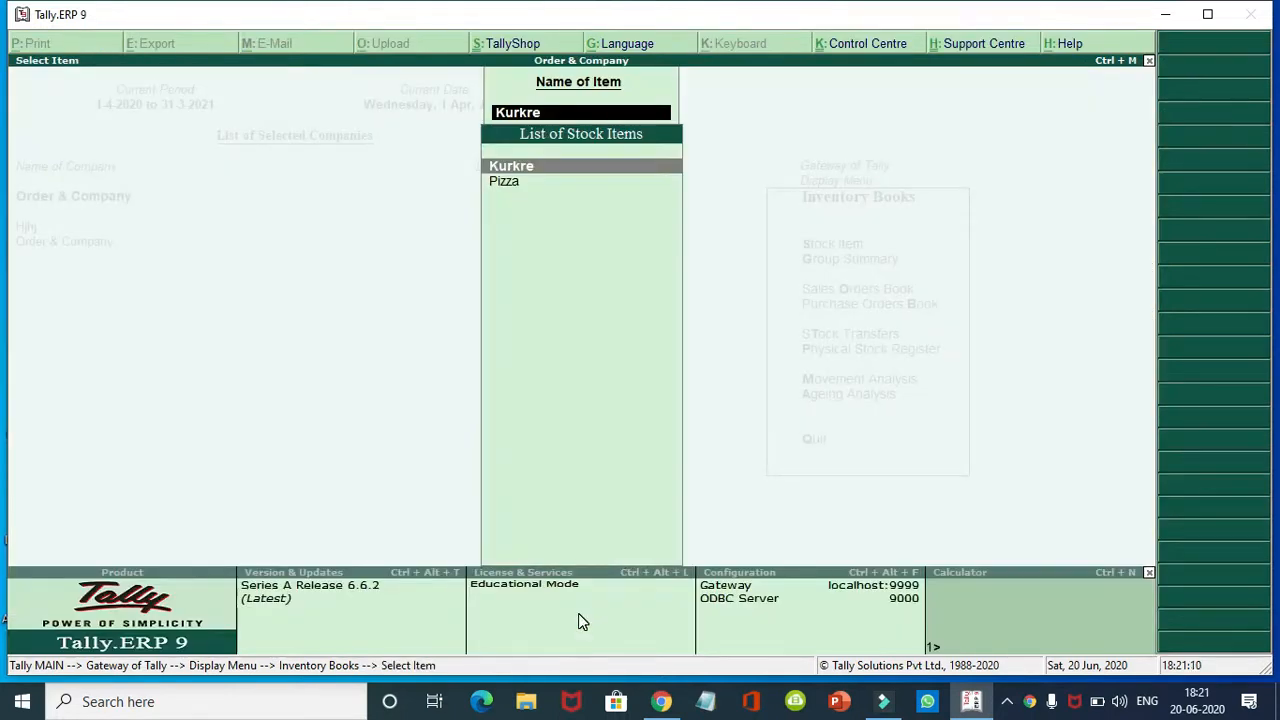
Check the Stock Item Monthly Summary for Pizza, and return to the Inventory Books
{"action": "key", "text": "Down"}
{"action": "key", "text": "Return"}
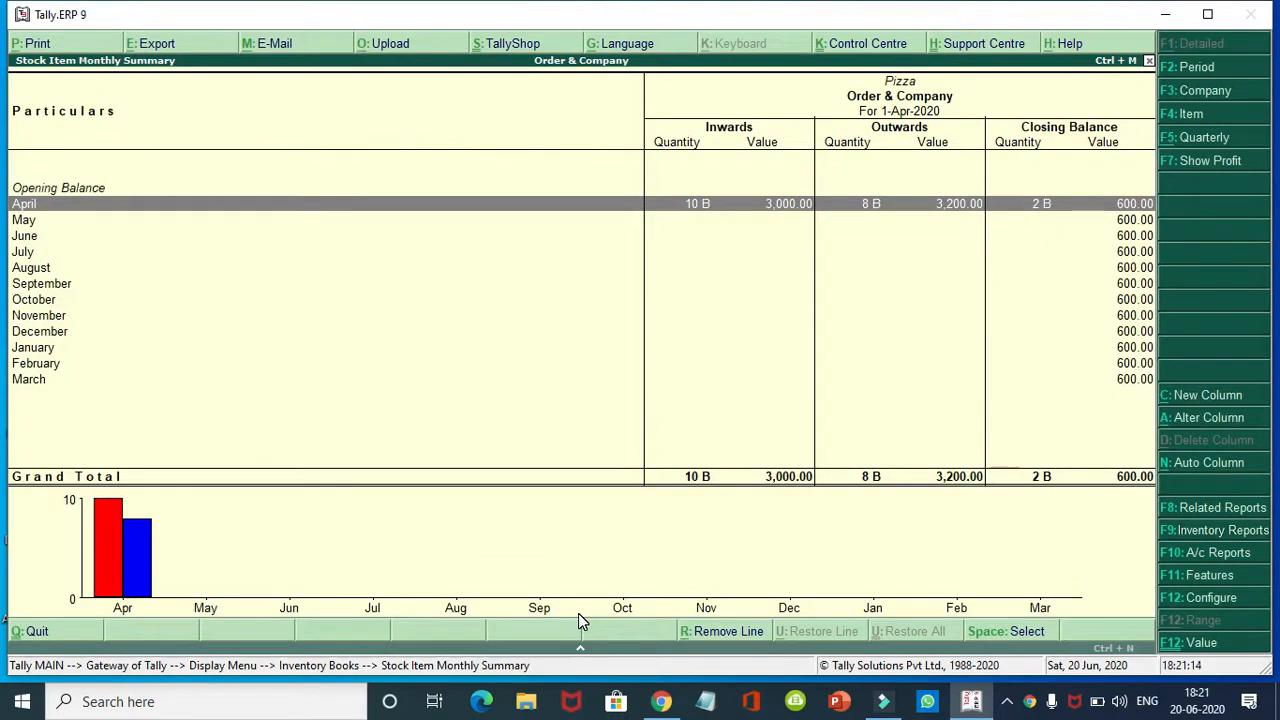
{"action": "key", "text": "Escape"}
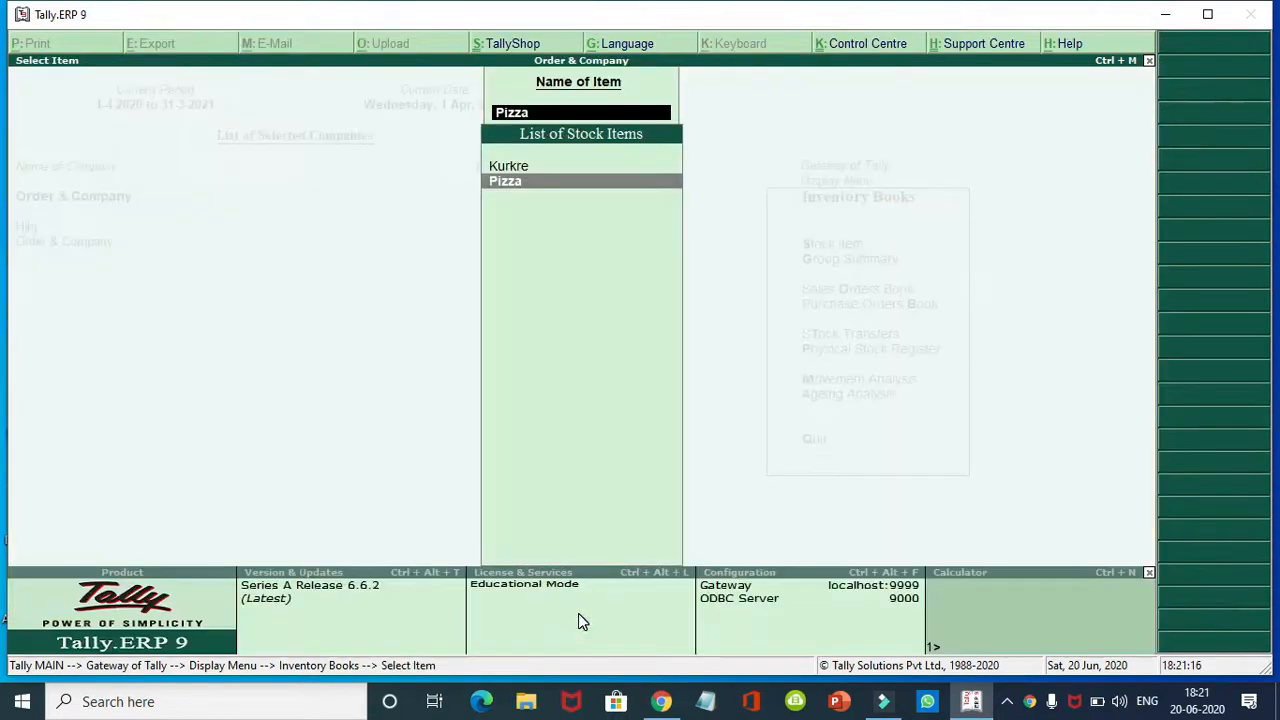
{"action": "key", "text": "Escape"}
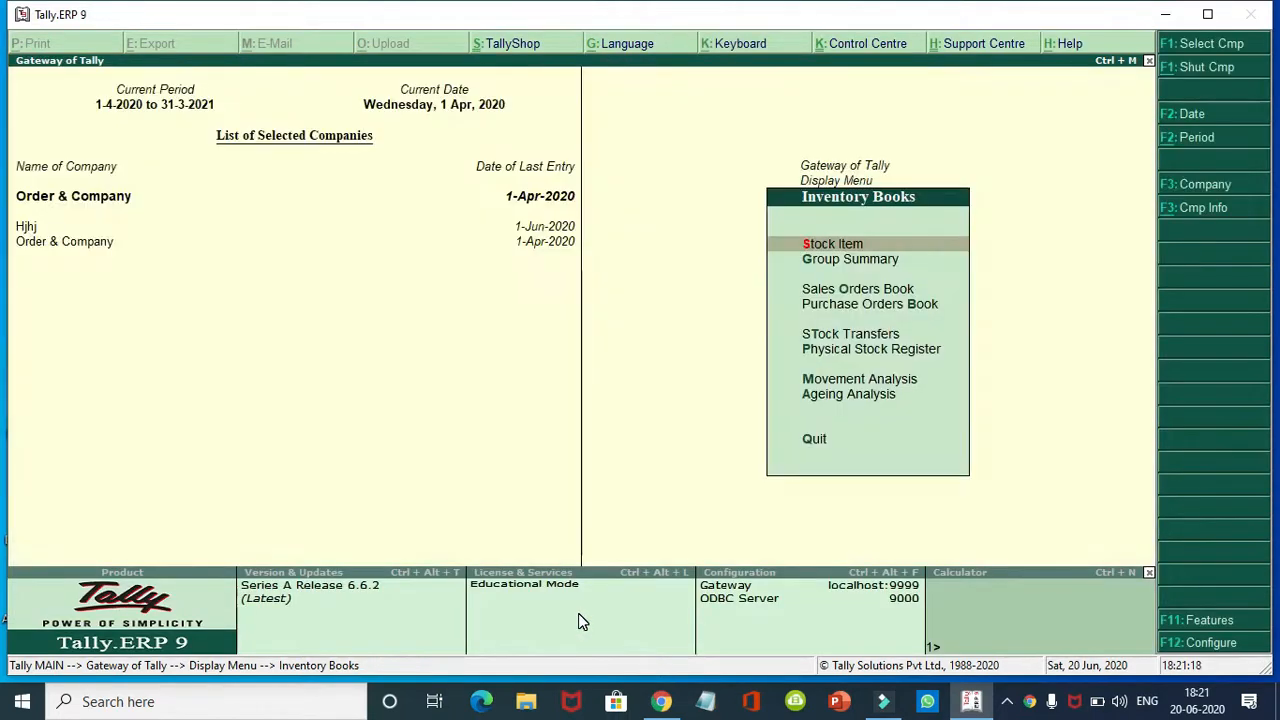
Leave the Inventory Books, return to the Gateway of Tally and quit the program
{"action": "key", "text": "Escape"}
{"action": "key", "text": "Escape"}
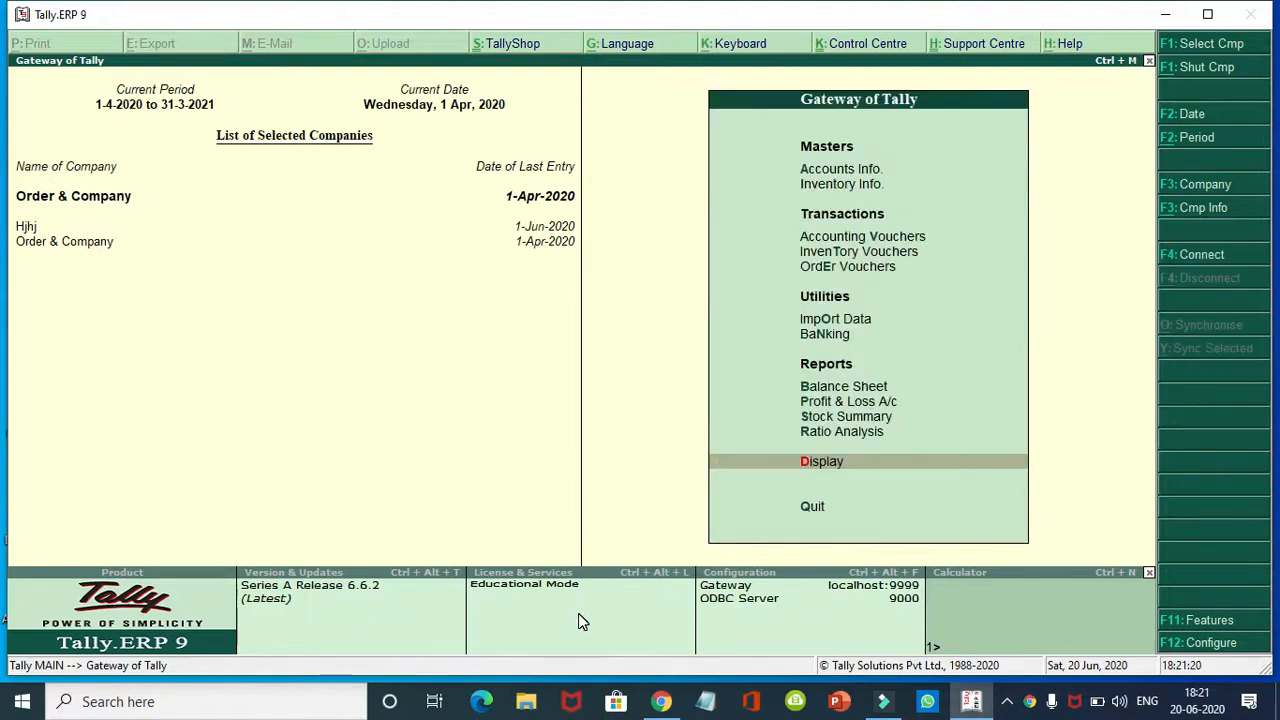
{"action": "key", "text": "Escape"}
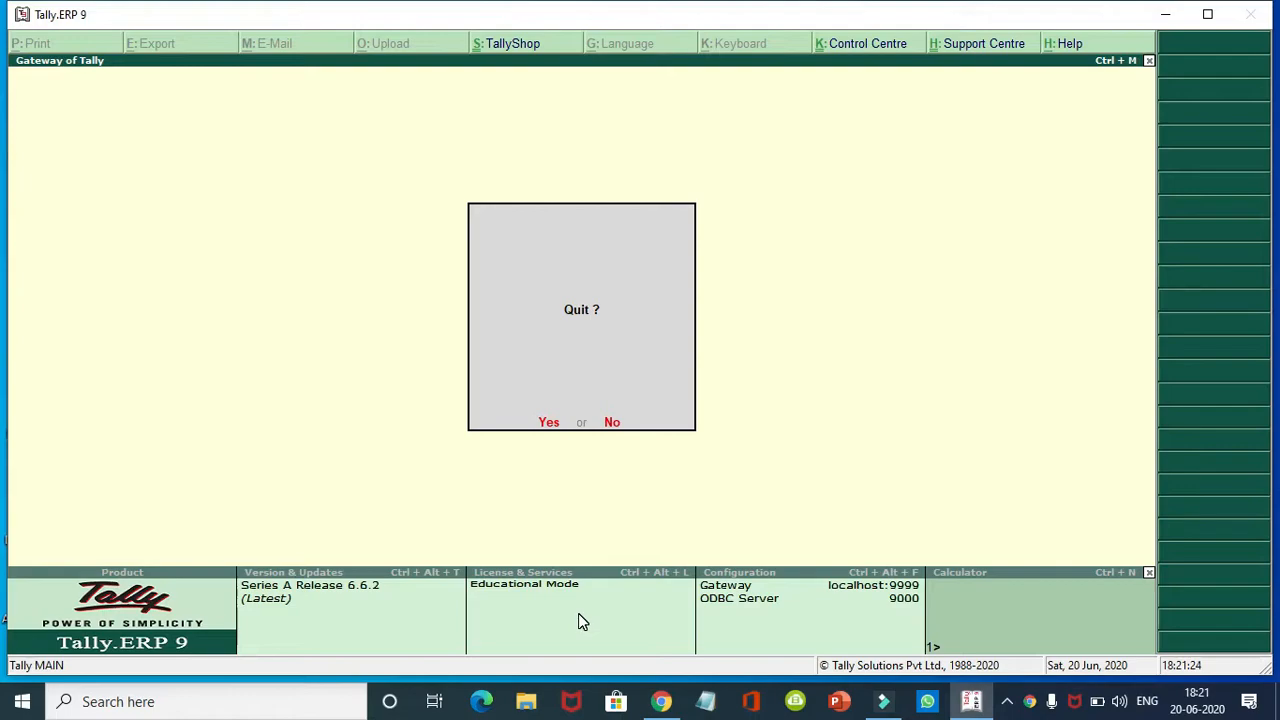
{"action": "key", "text": "Return"}
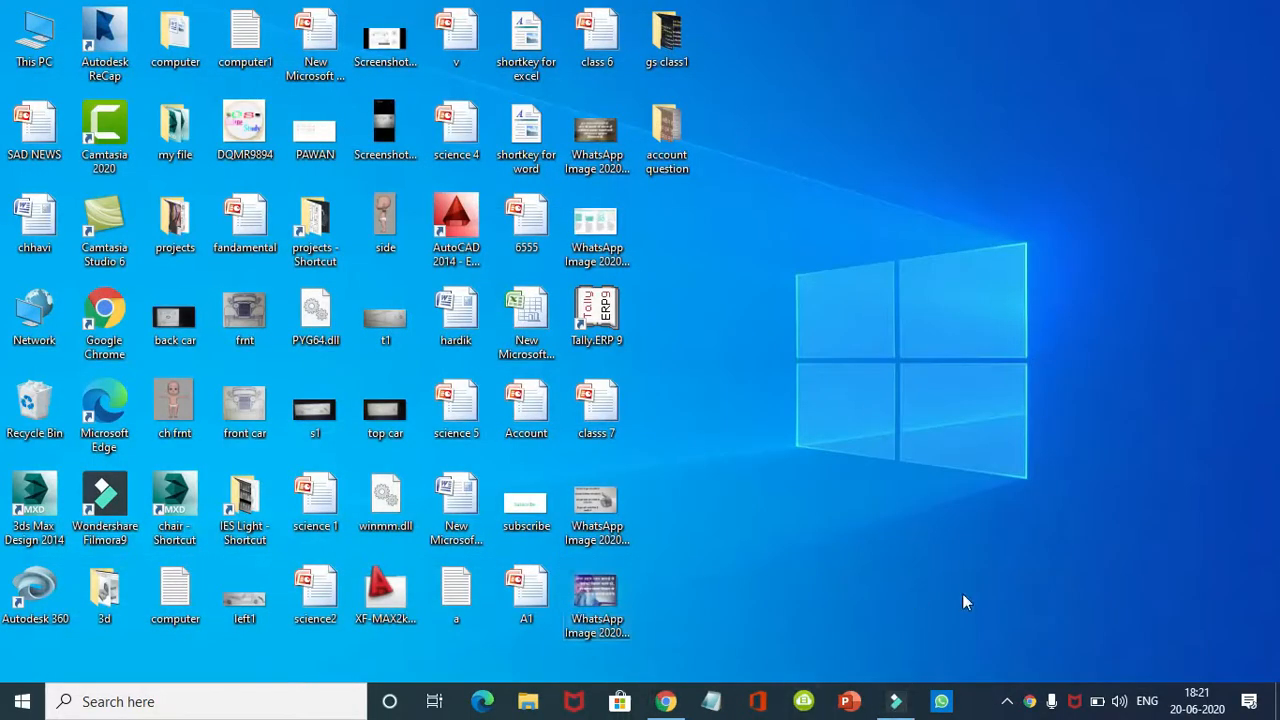
{"action": "left_click", "coordinate": [1006, 704]}
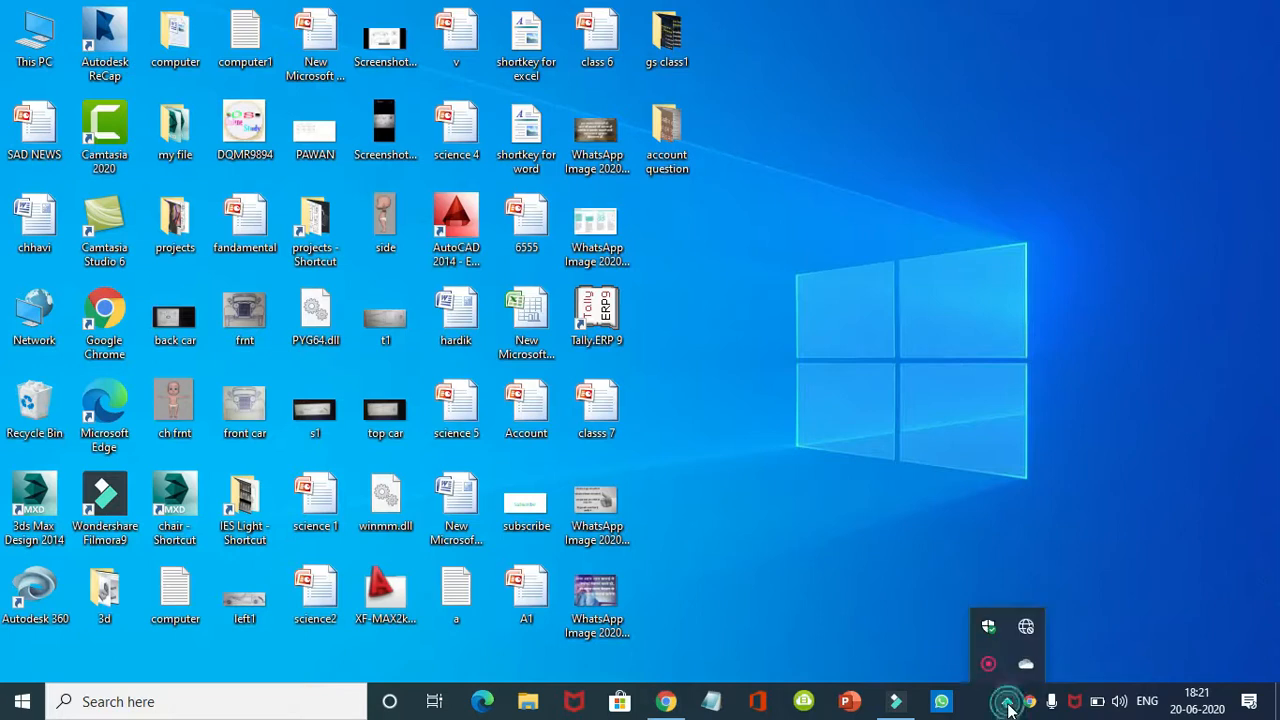
{"action": "right_click", "coordinate": [996, 678]}
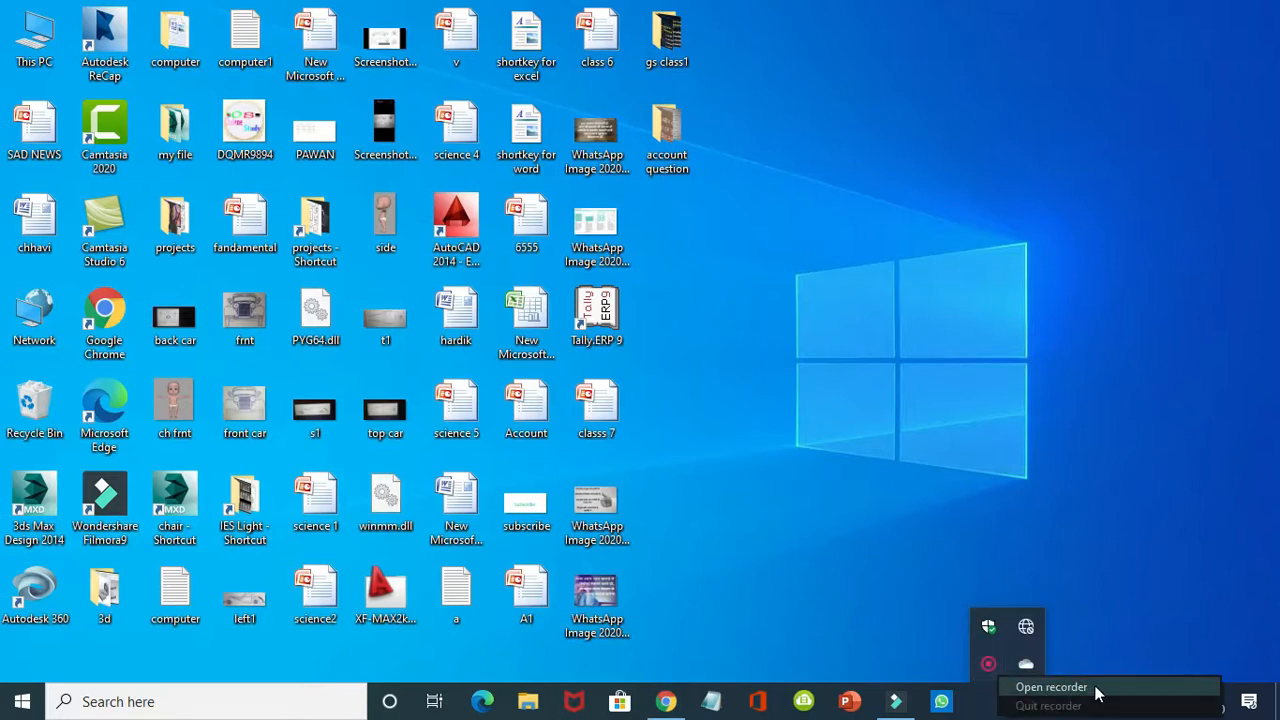
{"action": "left_click", "coordinate": [1094, 689]}
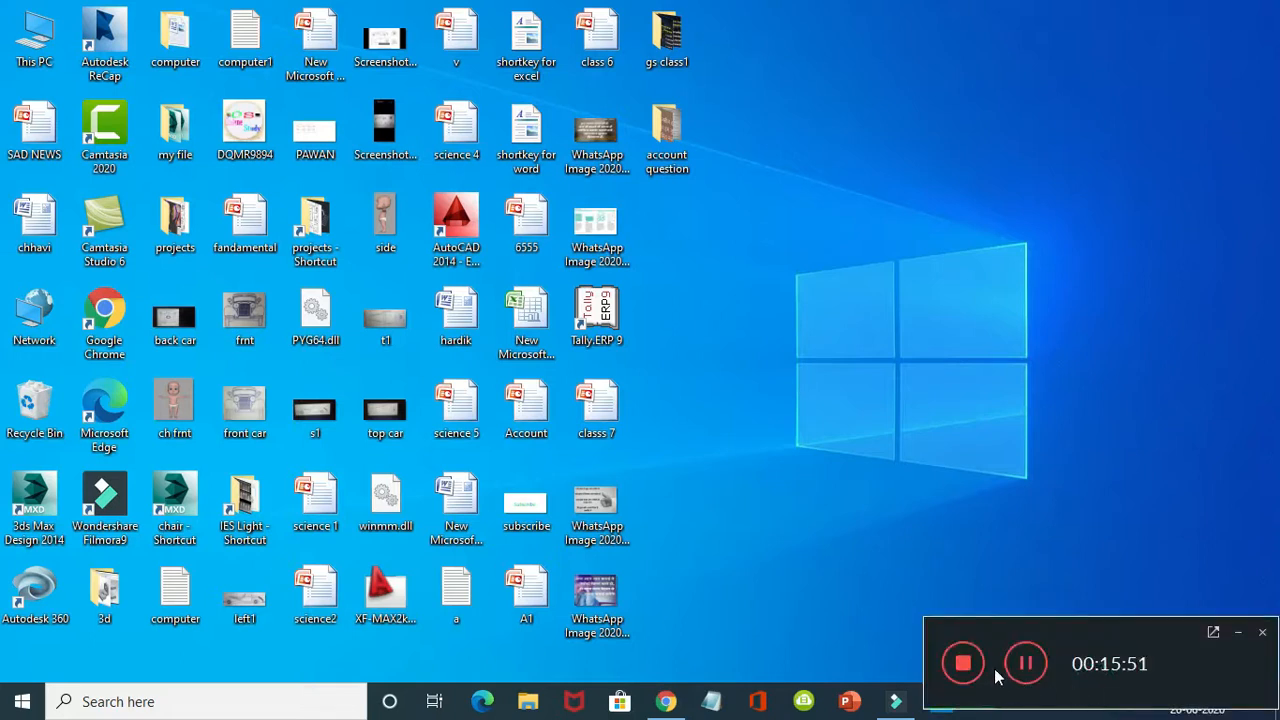